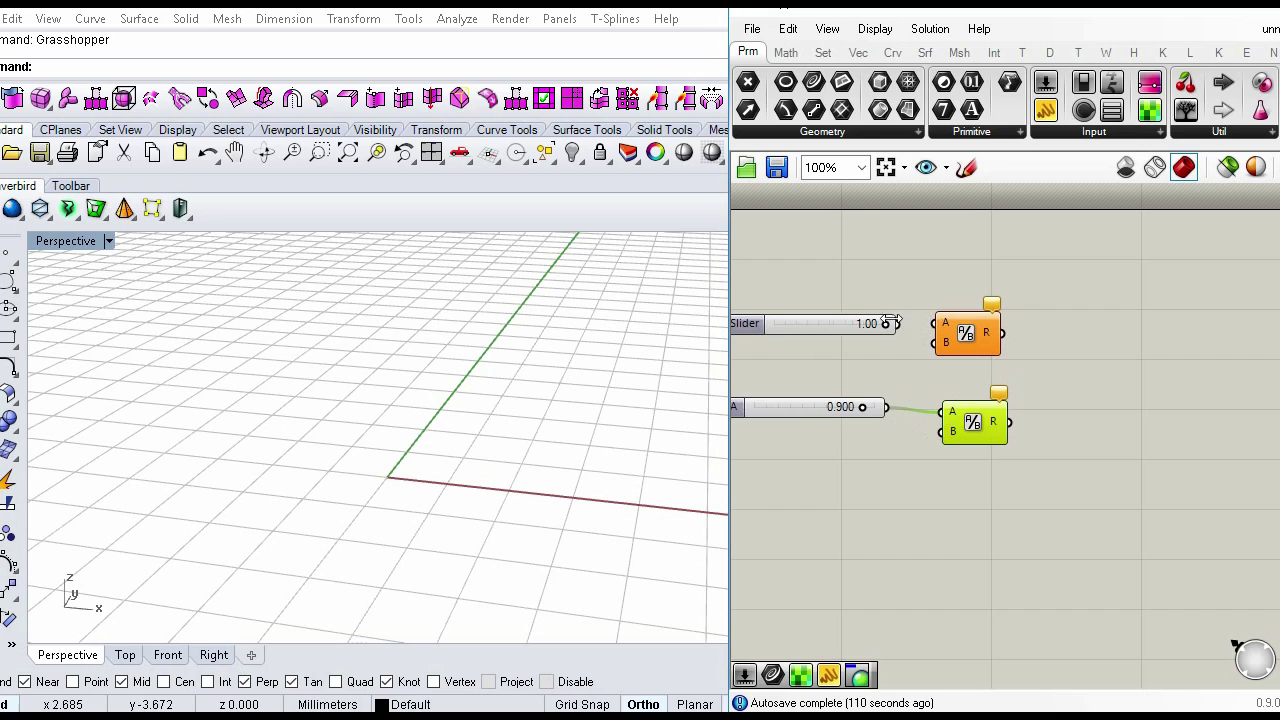
Step: Add a compact panel containing 2 between the sliders and connect it to the B inputs of both Division components
click(797, 354)
double_click(797, 354)
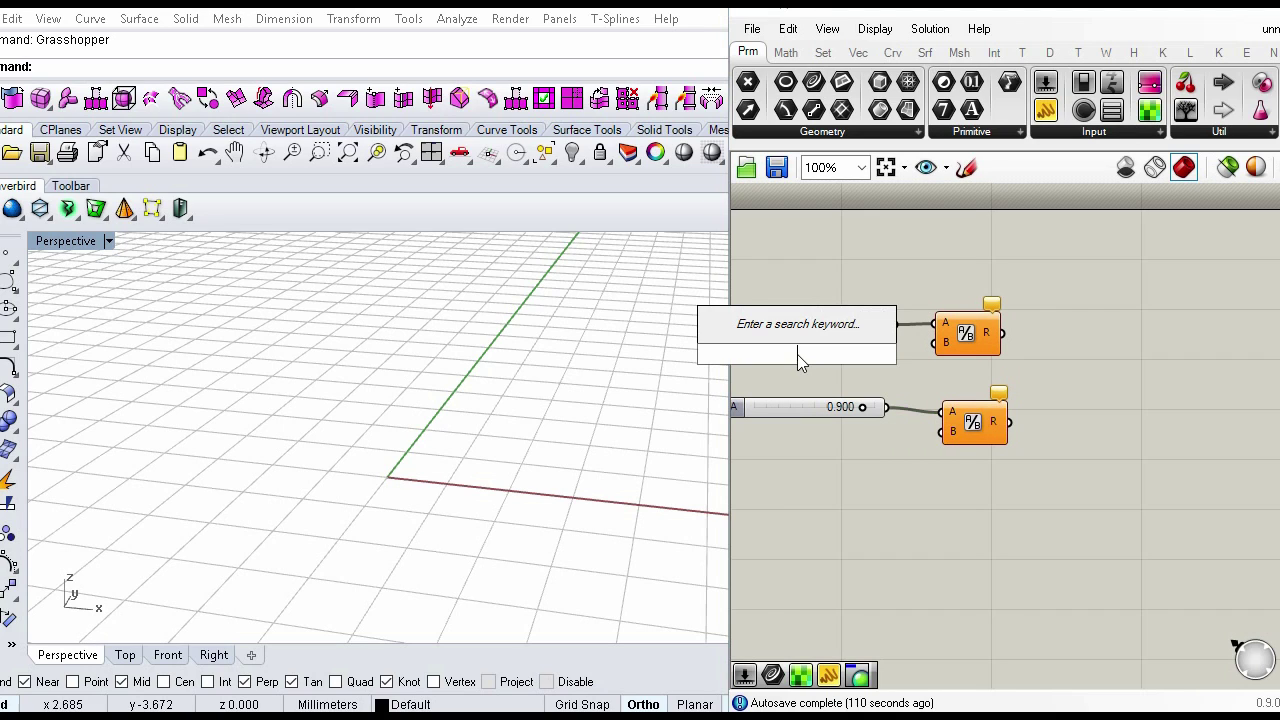
text(panel)
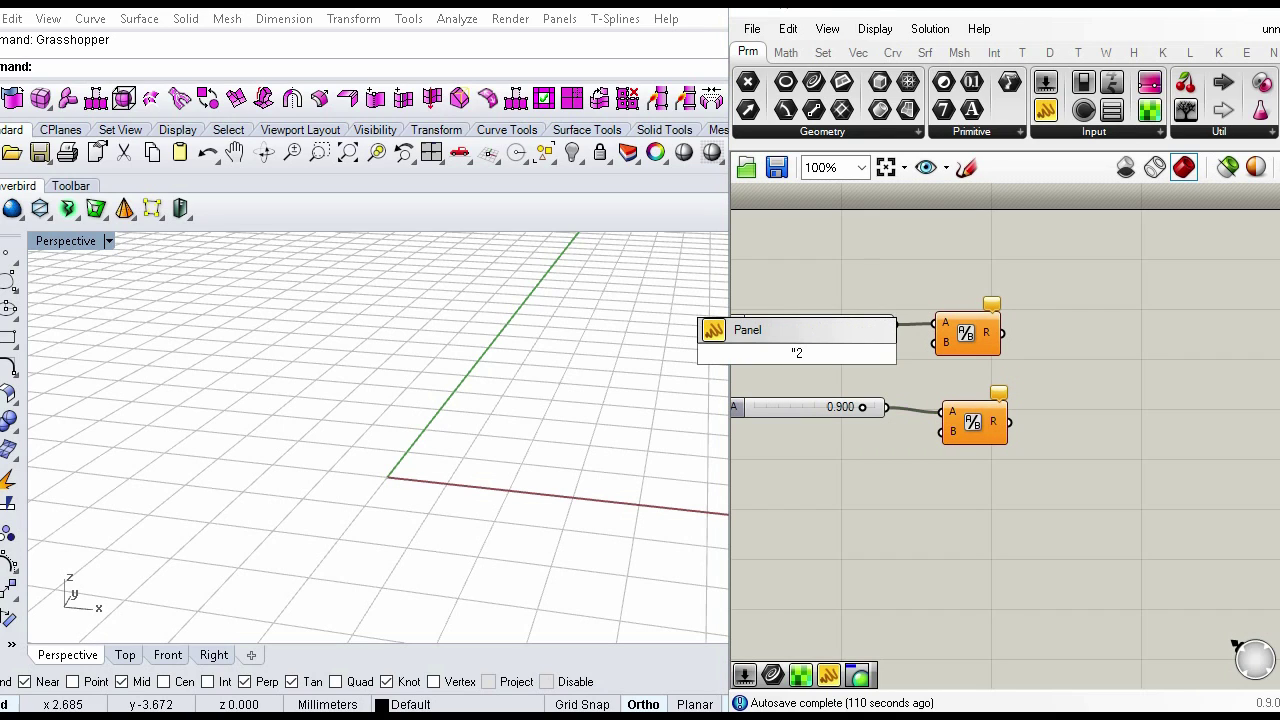
key(Return)
drag(876, 411, 823, 366)
right_click(841, 366)
click(895, 316)
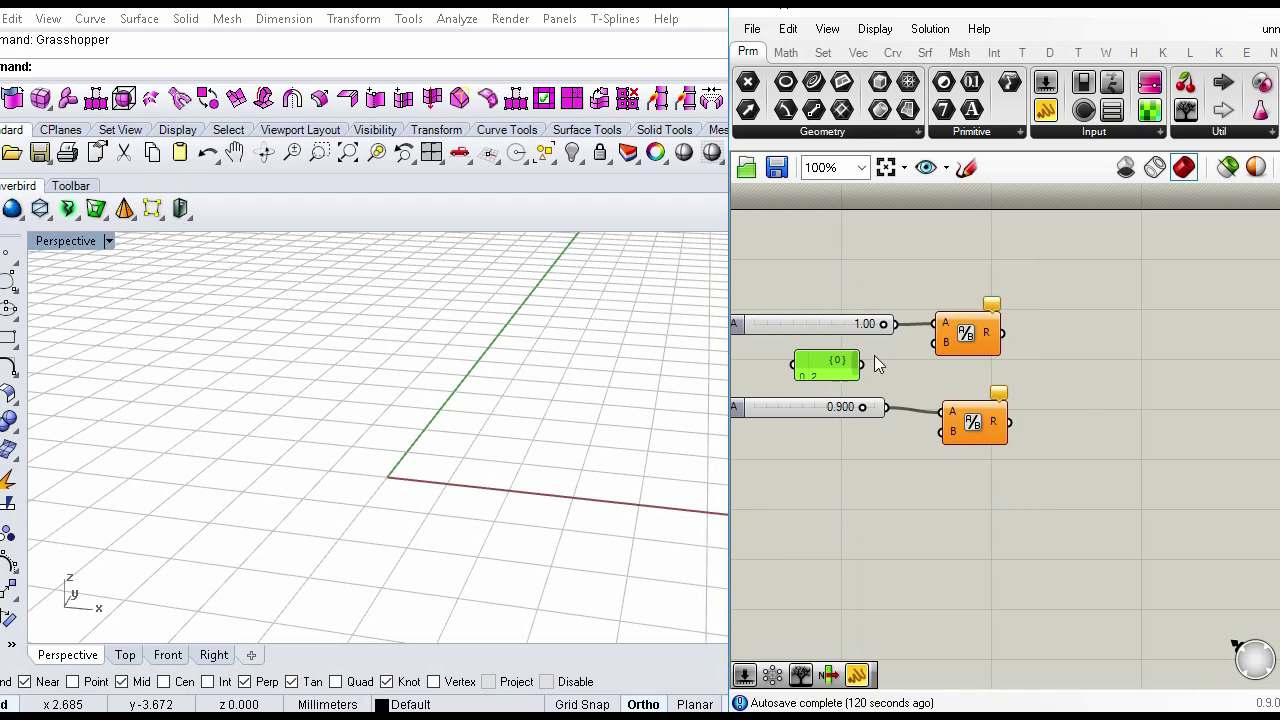
drag(936, 343, 862, 365)
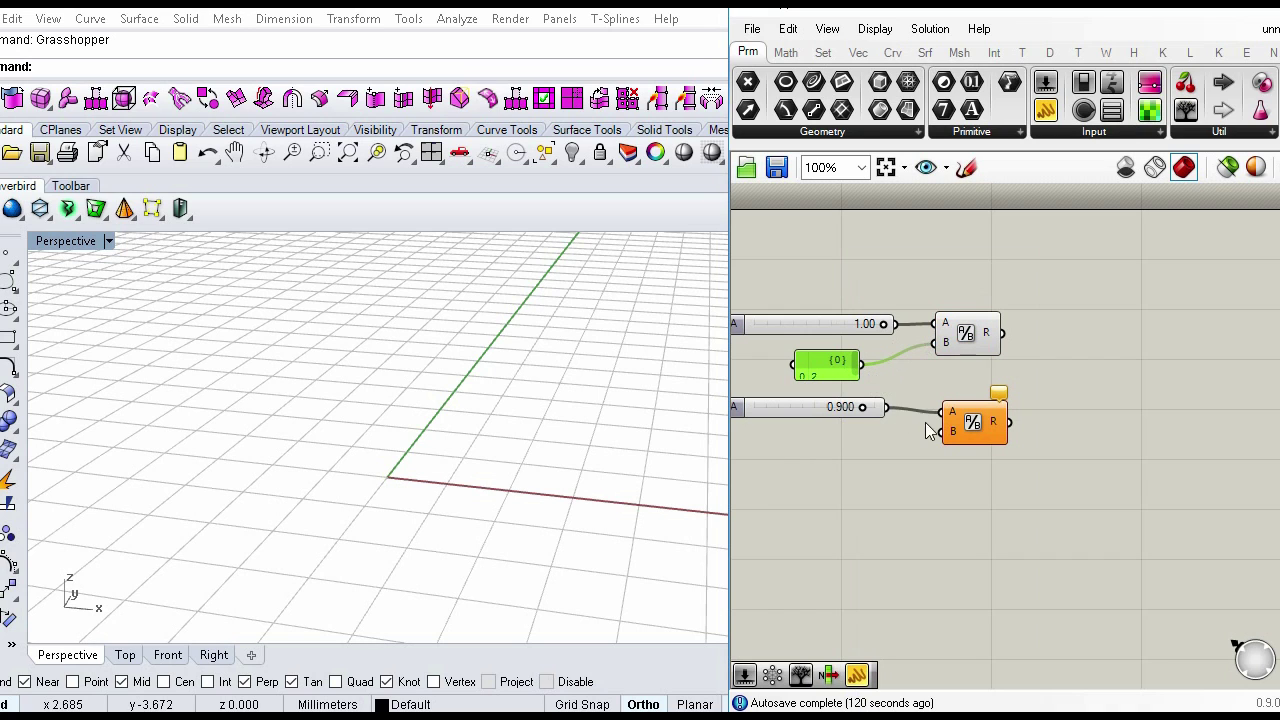
drag(928, 438, 861, 366)
Step: Add an Ellipse component to the canvas beside the two Division components
double_click(1068, 362)
text(ell)
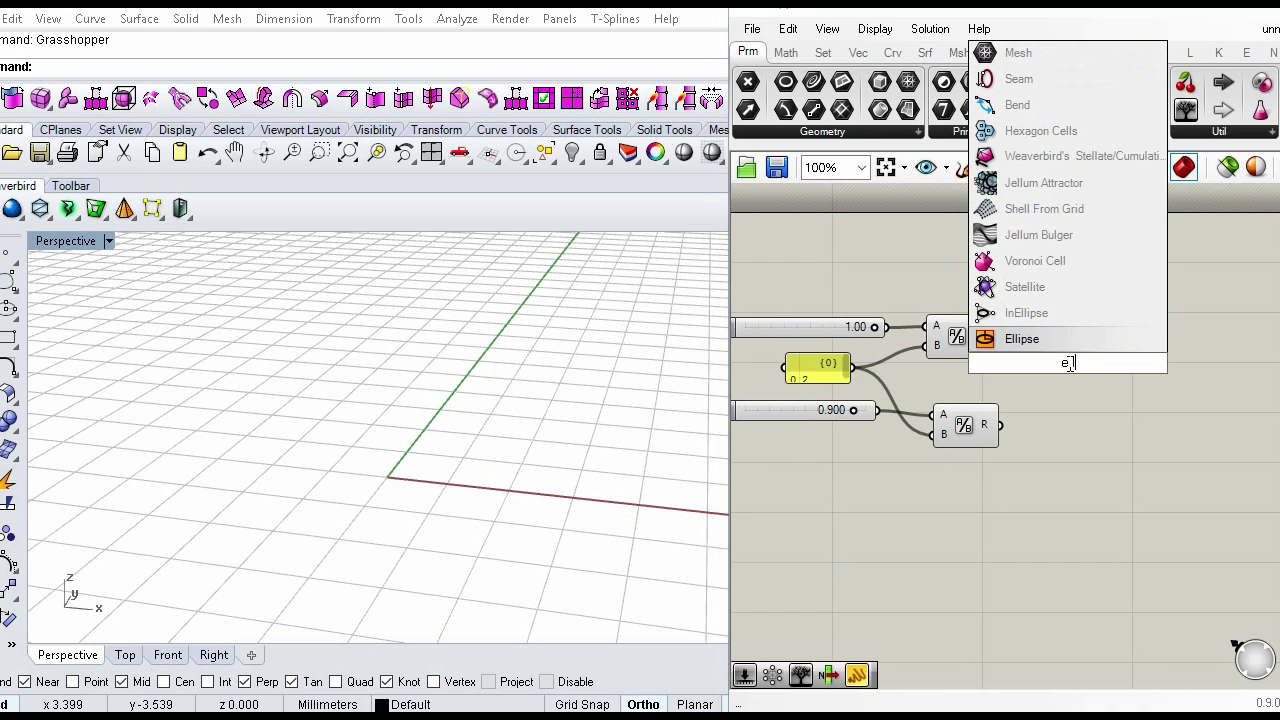
key(Return)
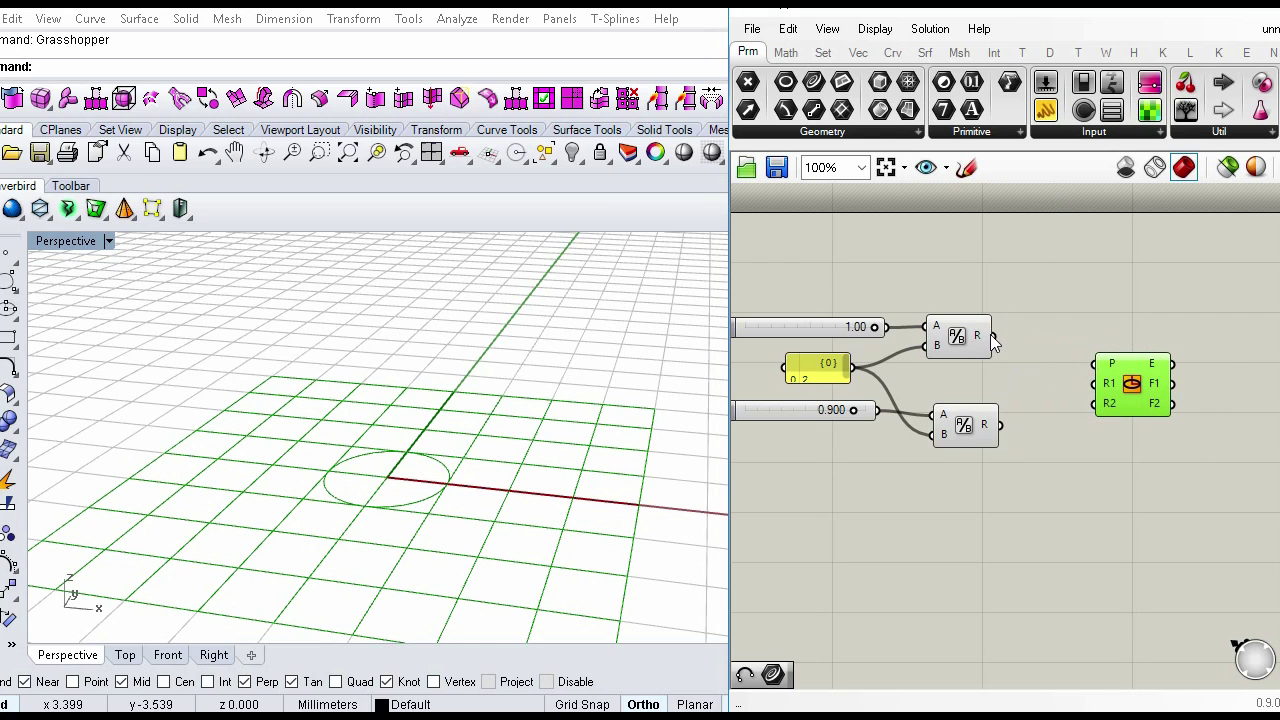
Step: Place a small panel above the Ellipse component and feed it each Division result in turn to check the values
drag(1045, 110, 1081, 245)
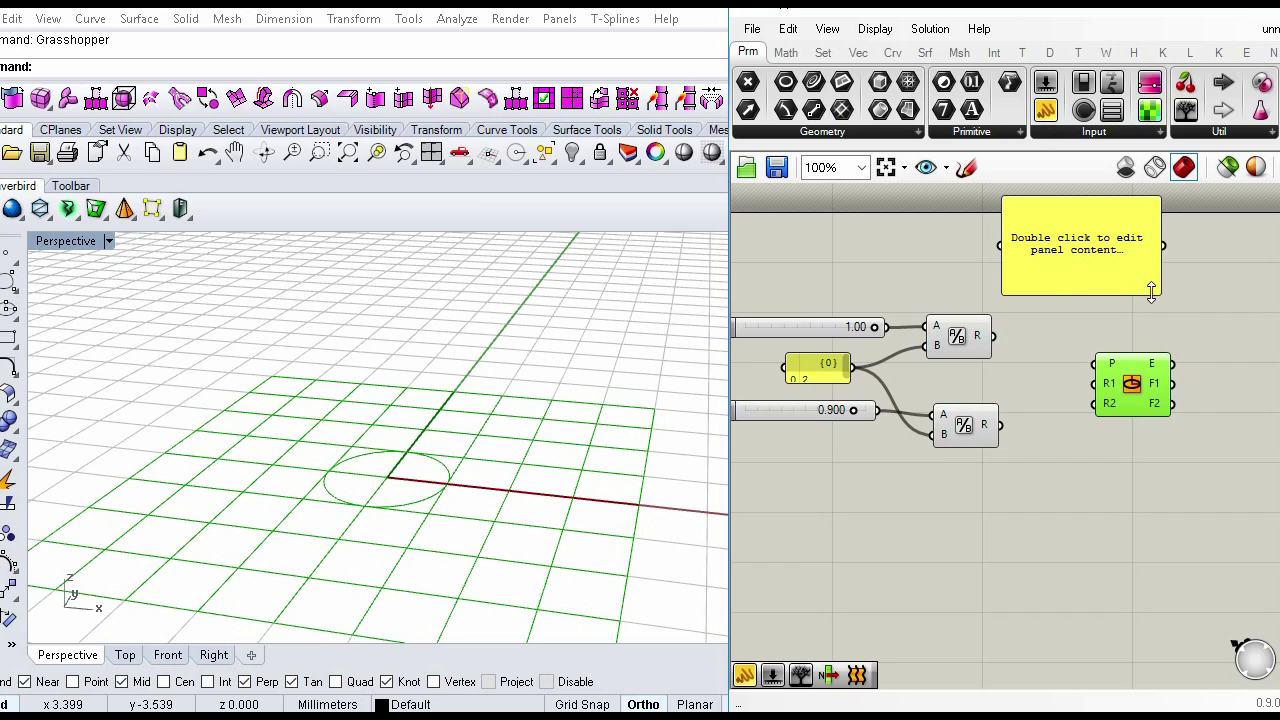
drag(1157, 291, 1139, 260)
drag(1000, 228, 995, 338)
drag(1066, 234, 1088, 257)
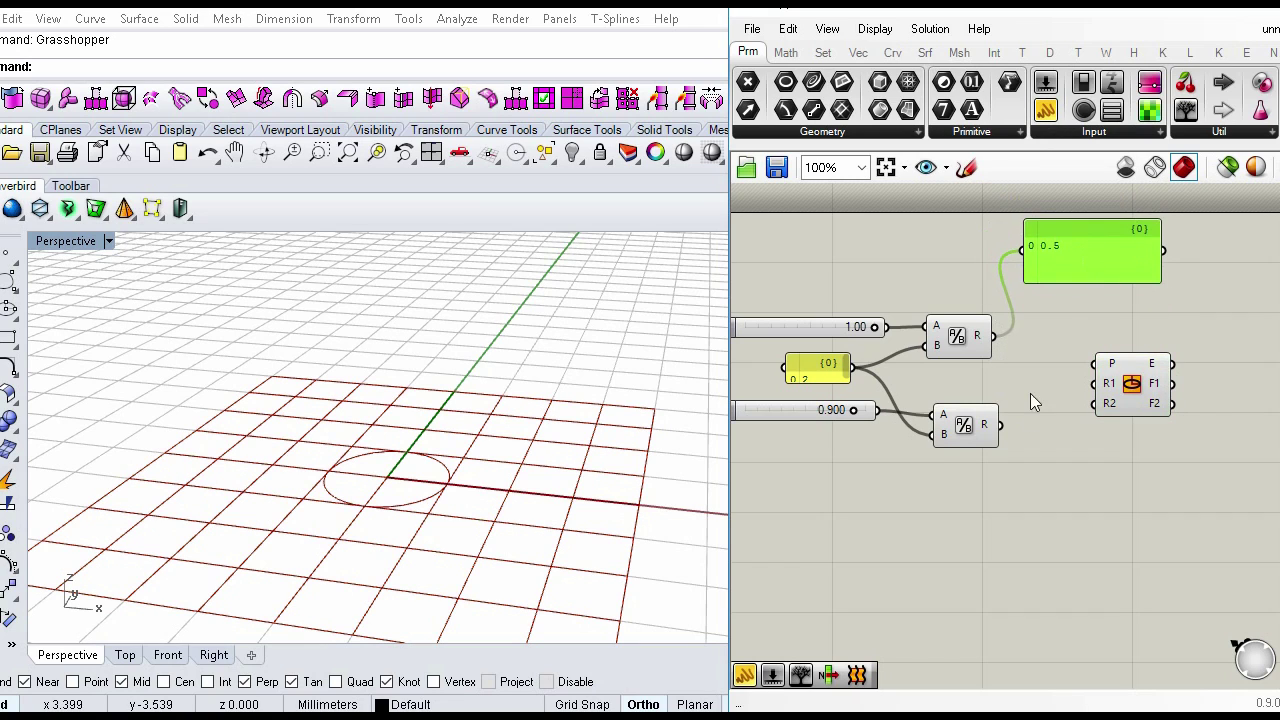
drag(1000, 425, 1022, 250)
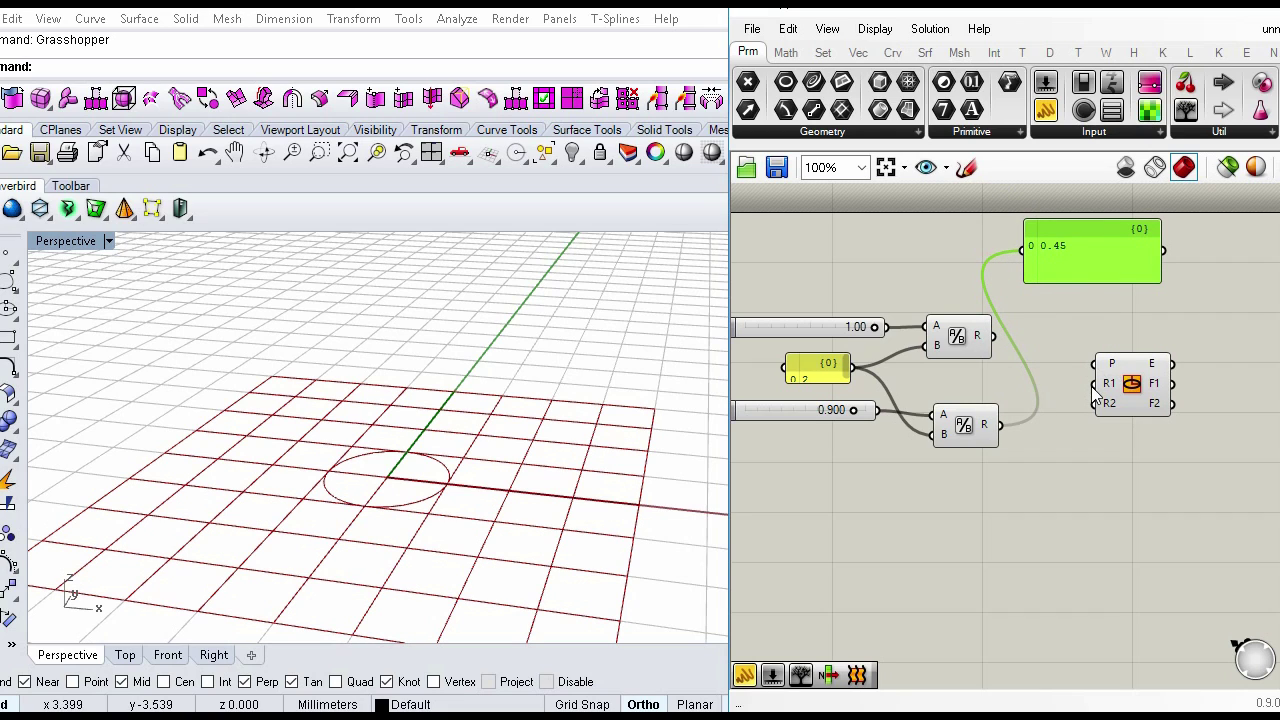
Step: Connect the upper Division result to the Ellipse's R1 and the lower one to R2, then align the component
click(1077, 415)
drag(1003, 443, 1097, 414)
drag(1012, 440, 1000, 425)
drag(1132, 383, 1109, 366)
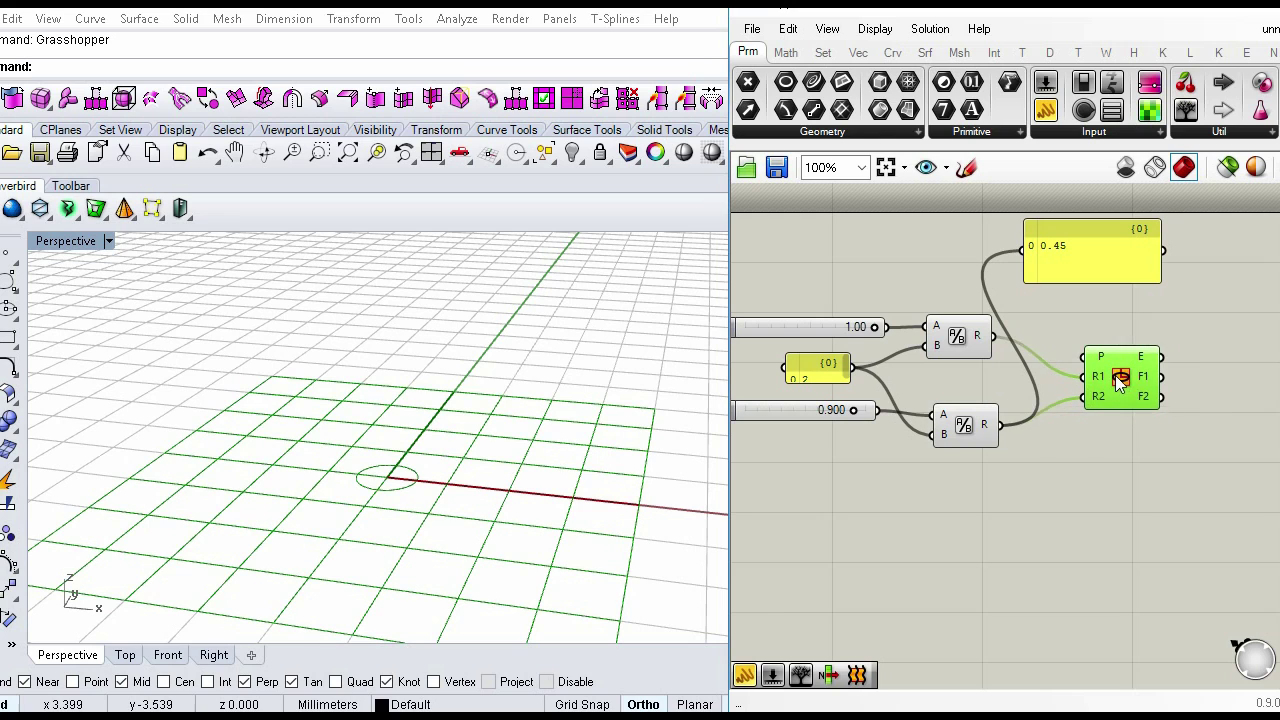
Step: Delete the panel used for checking the Division results
click(1071, 243)
click(788, 30)
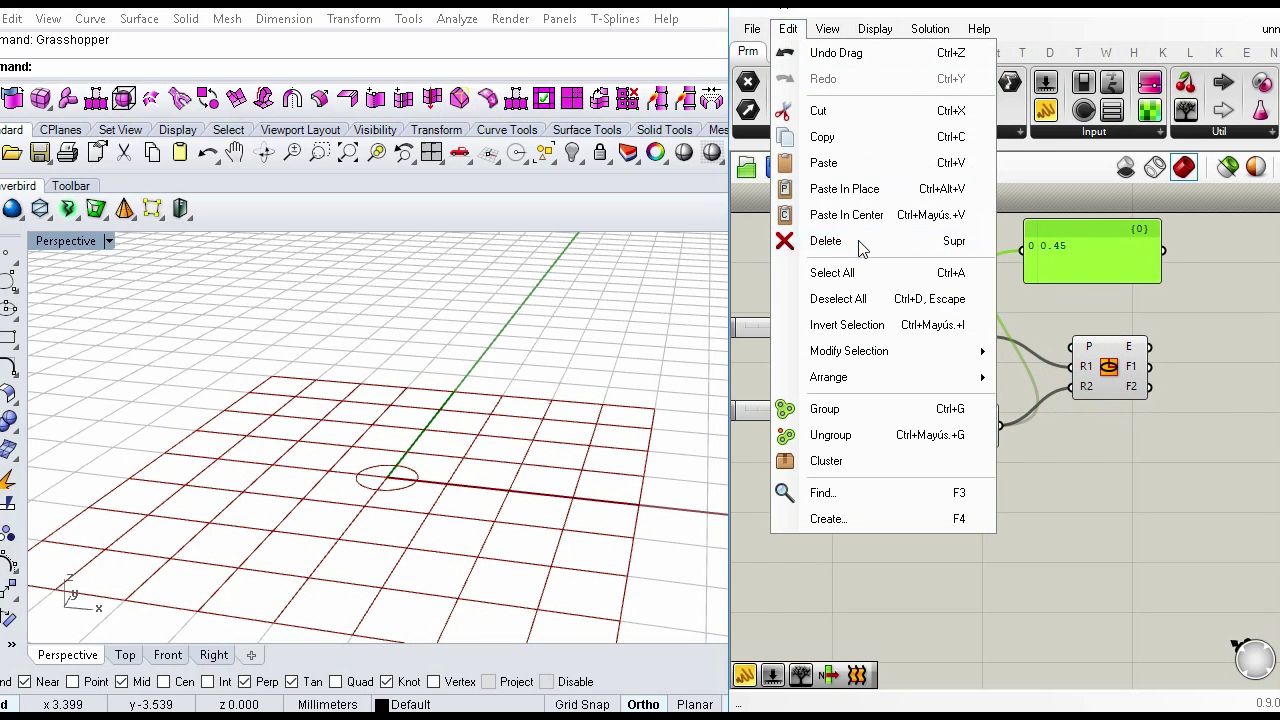
click(858, 240)
Step: Set the slider that drives the Ellipse's second radius to 0.642
right_drag(859, 429, 918, 418)
drag(911, 400, 878, 398)
mouse_move(932, 318)
mouse_down()
mouse_move(869, 318)
mouse_move(944, 316)
mouse_up()
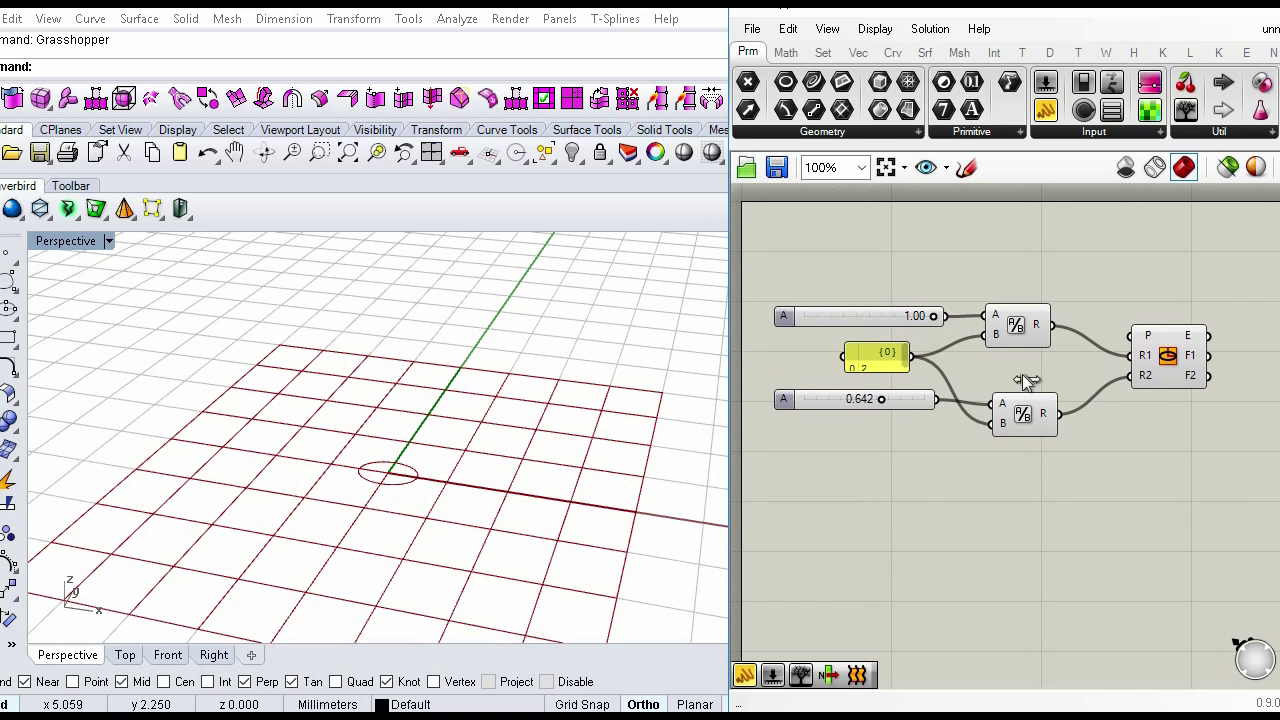
Step: Add a Curve parameter next to the Ellipse component and connect the ellipse output E to it
right_drag(1039, 379, 953, 343)
right_drag(1108, 320, 983, 354)
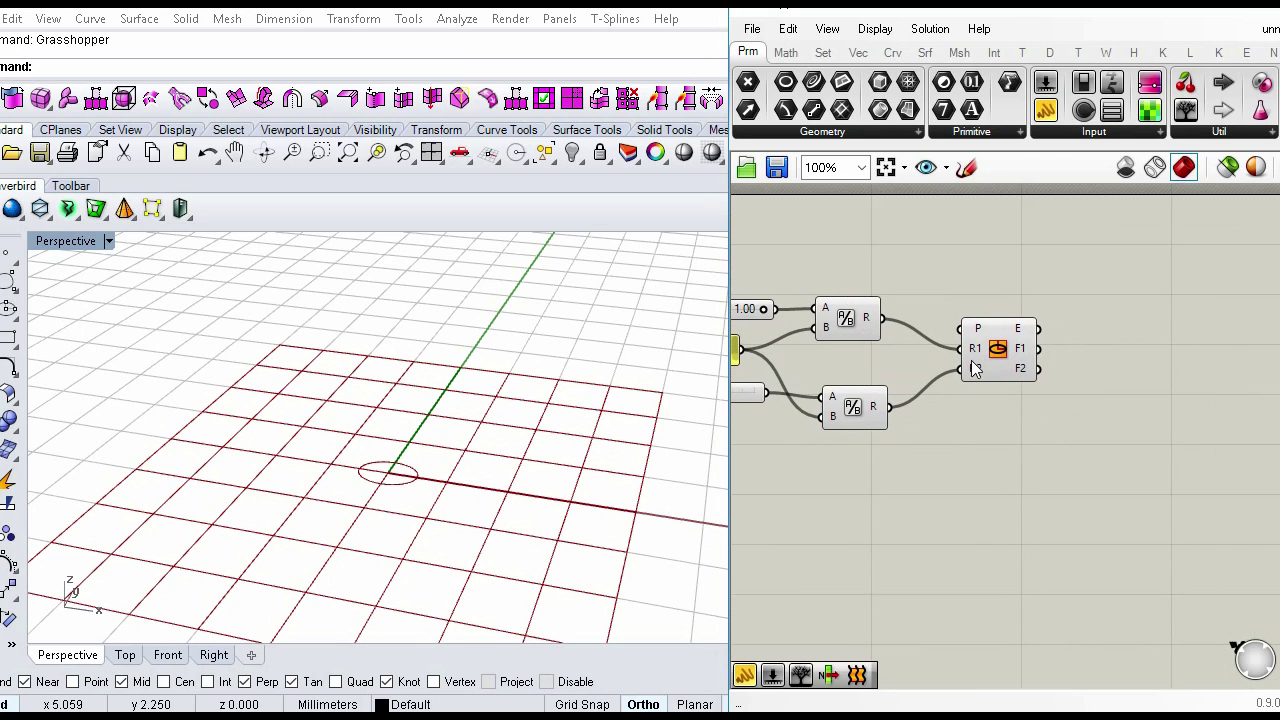
scroll(985, 355, up, 2)
click(1038, 350)
click(1140, 356)
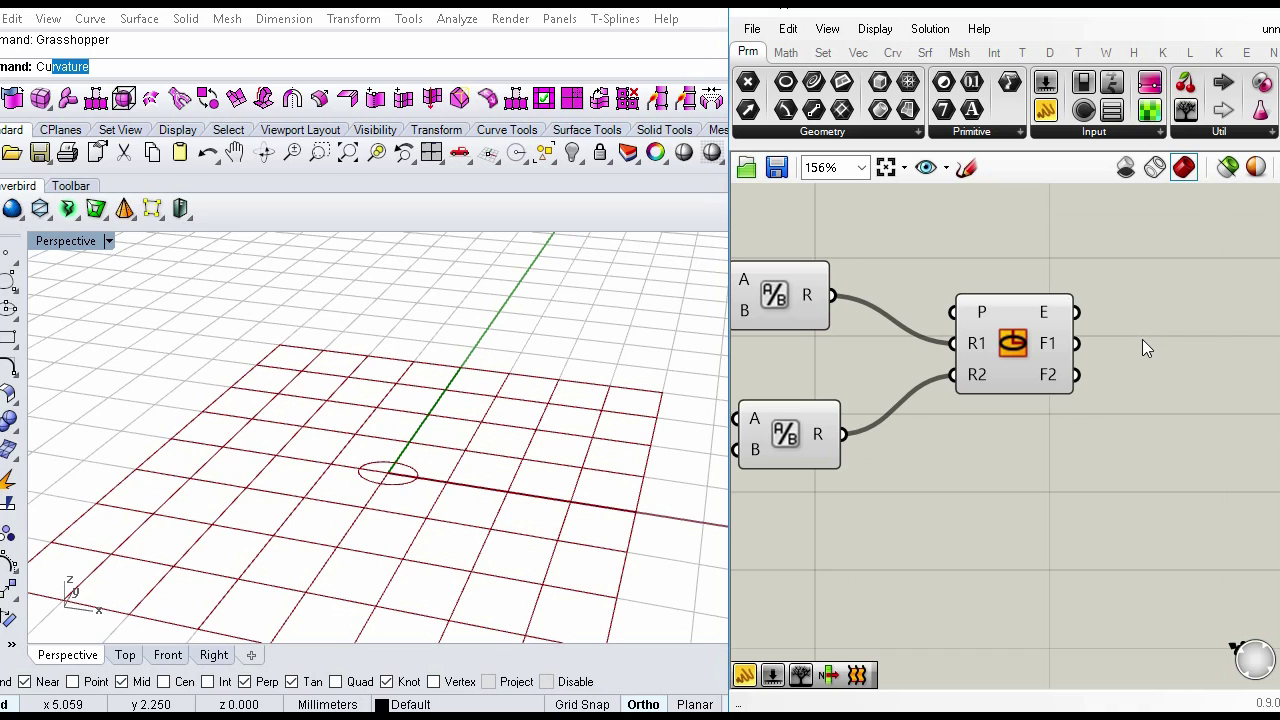
double_click(1139, 325)
text(cu)
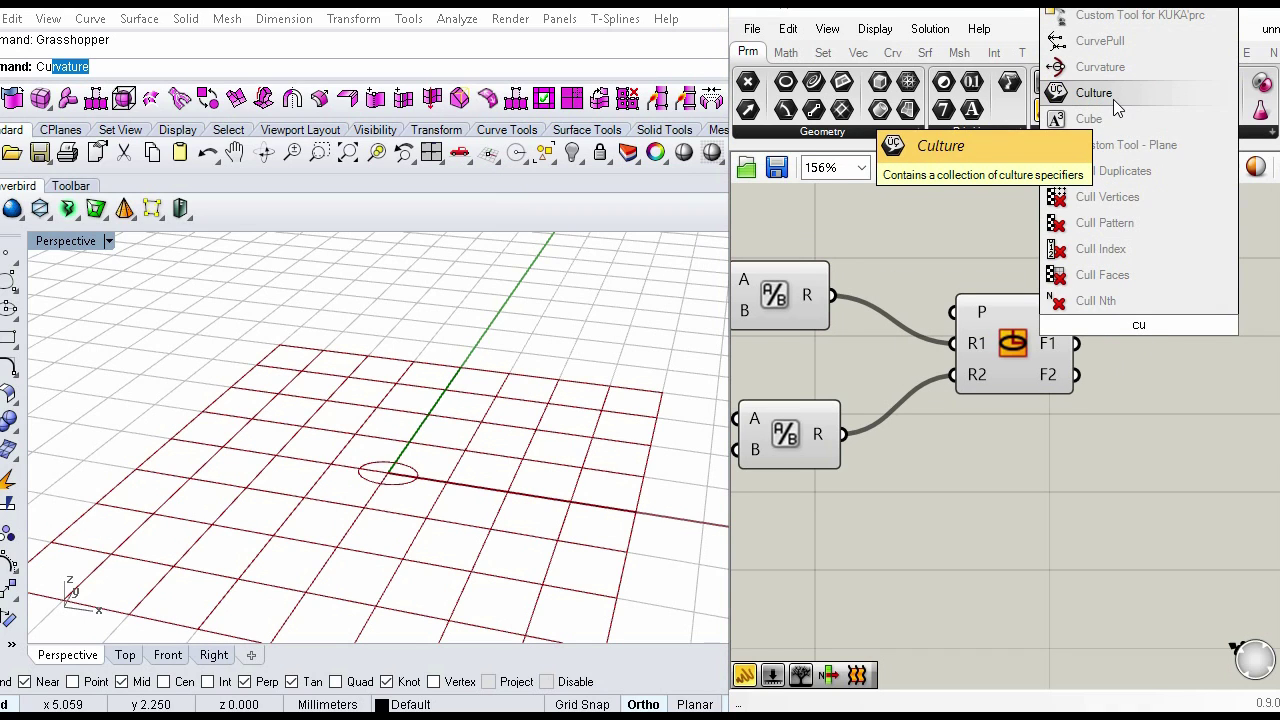
text(r)
click(1120, 223)
drag(1121, 331, 1124, 316)
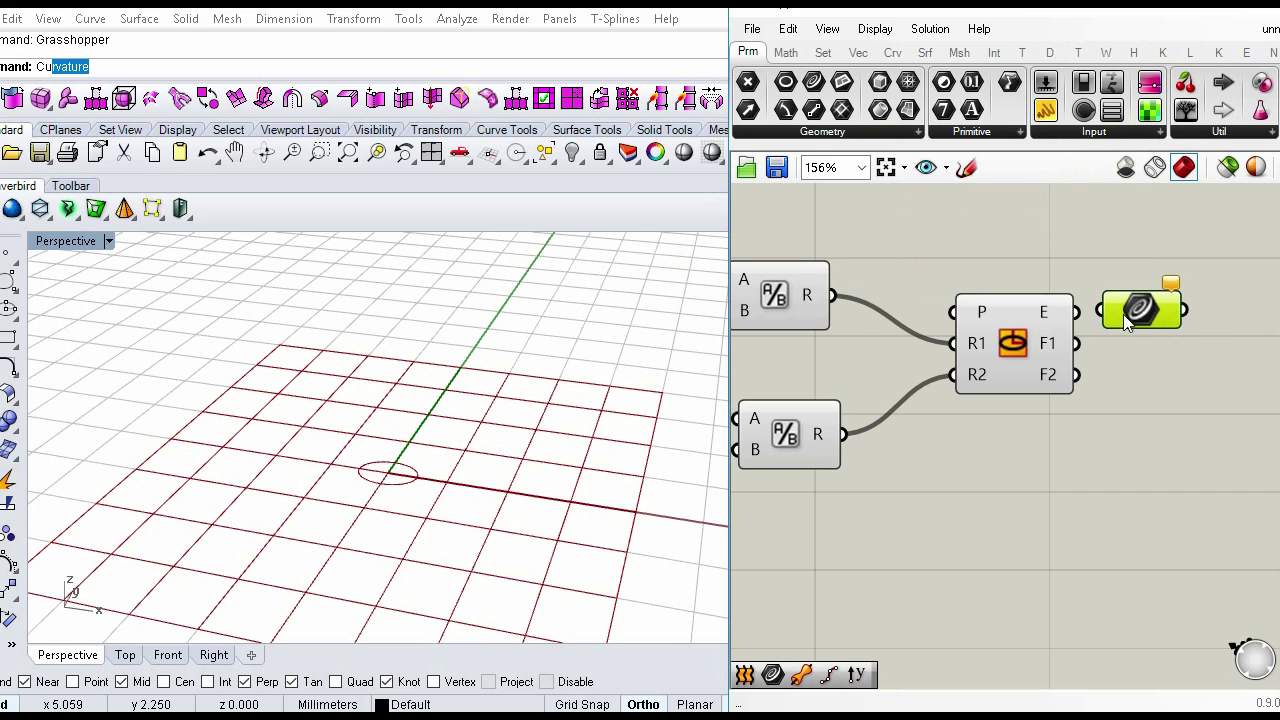
Step: Turn off the preview of the Ellipse component and move its Curve parameter farther away from it
click(1028, 343)
middle_click(1028, 343)
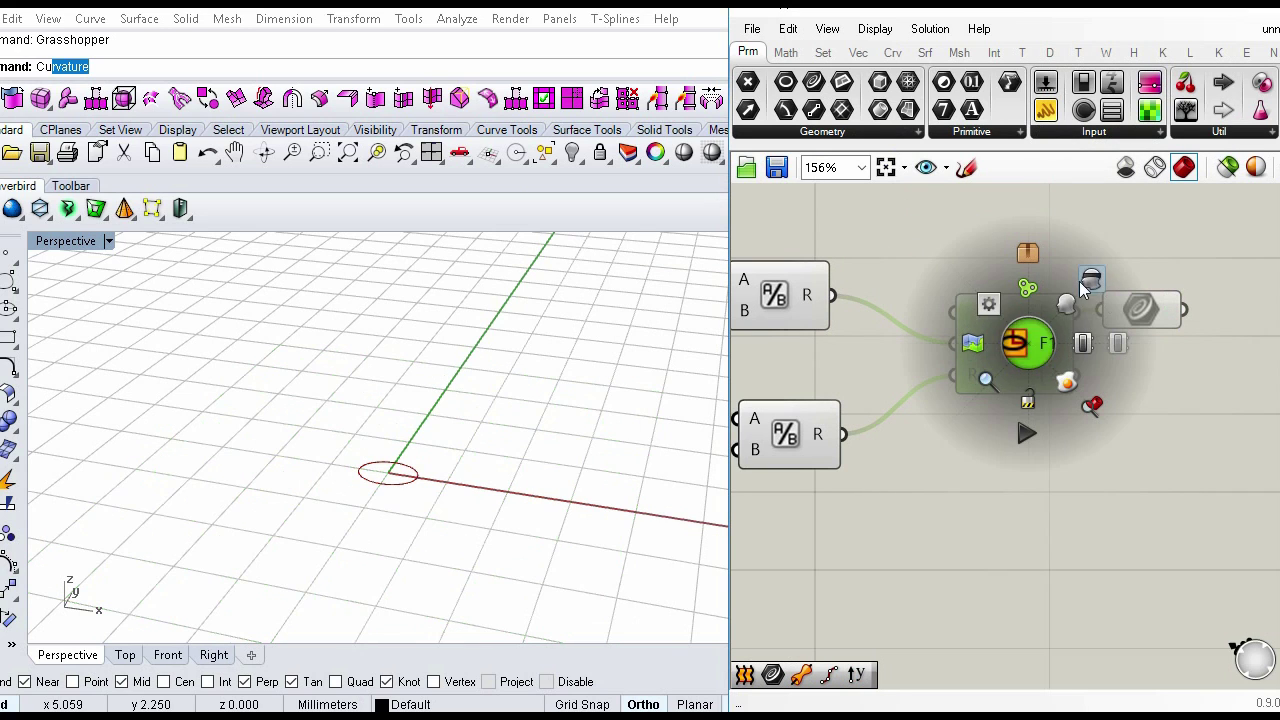
scroll(416, 488, up, 10)
shift+right_drag(349, 415, 463, 426)
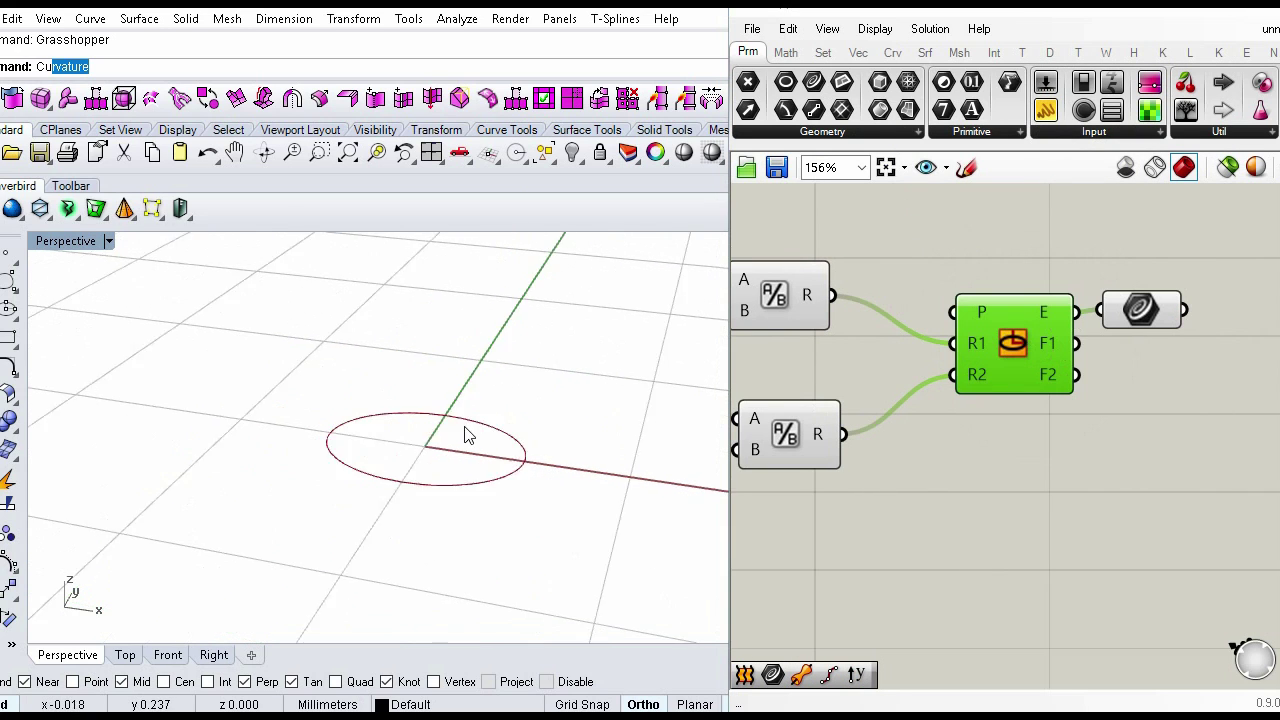
scroll(1128, 364, down, 3)
right_drag(1125, 371, 1017, 371)
drag(1013, 337, 1057, 330)
Step: Add a Negative component on the empty canvas below the Ellipse component
click(912, 483)
double_click(911, 482)
text(neg)
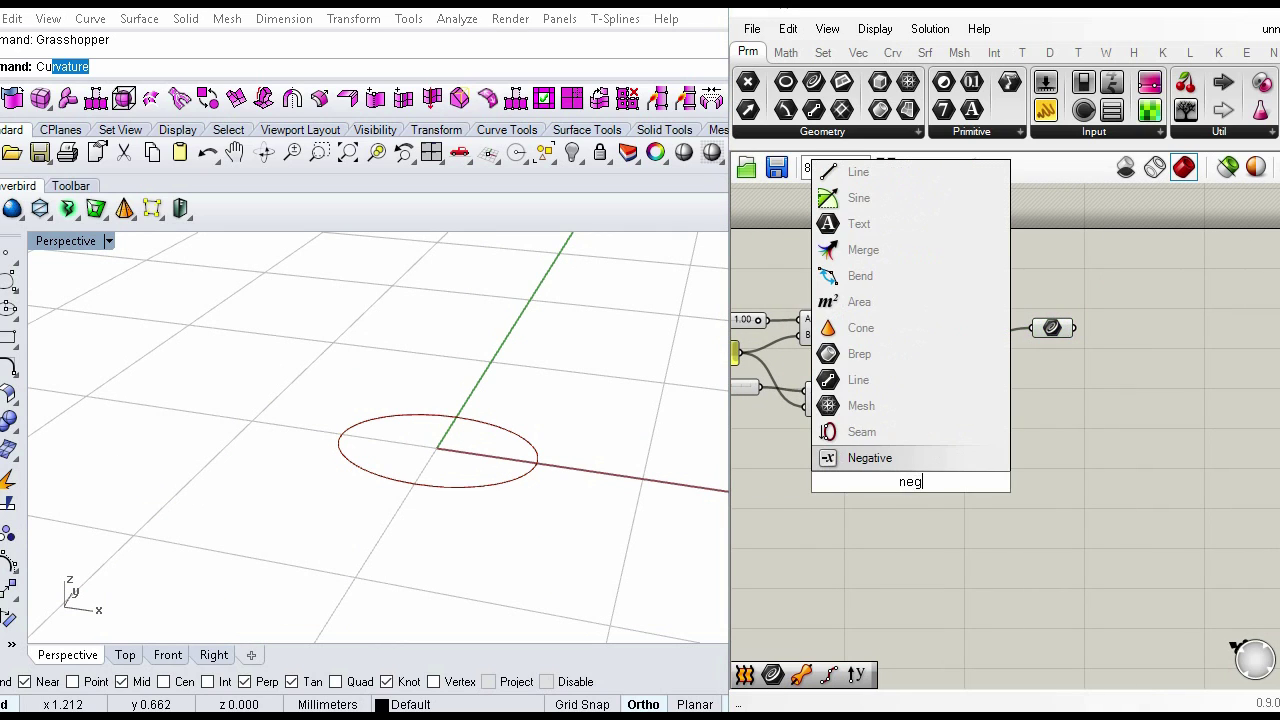
key(Return)
drag(929, 477, 963, 474)
Step: Add a curve Offset component, with the ellipse as its curve and the Negative output as its distance
click(1028, 458)
double_click(1019, 458)
text(off)
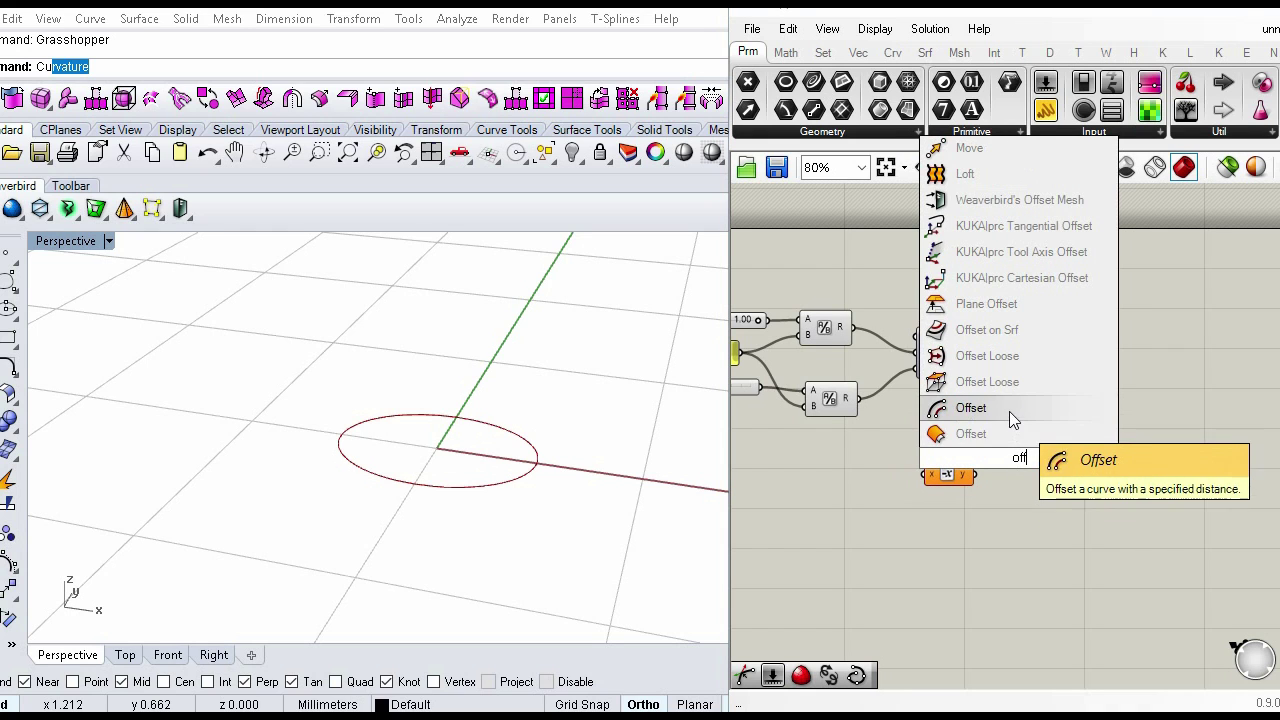
click(1009, 411)
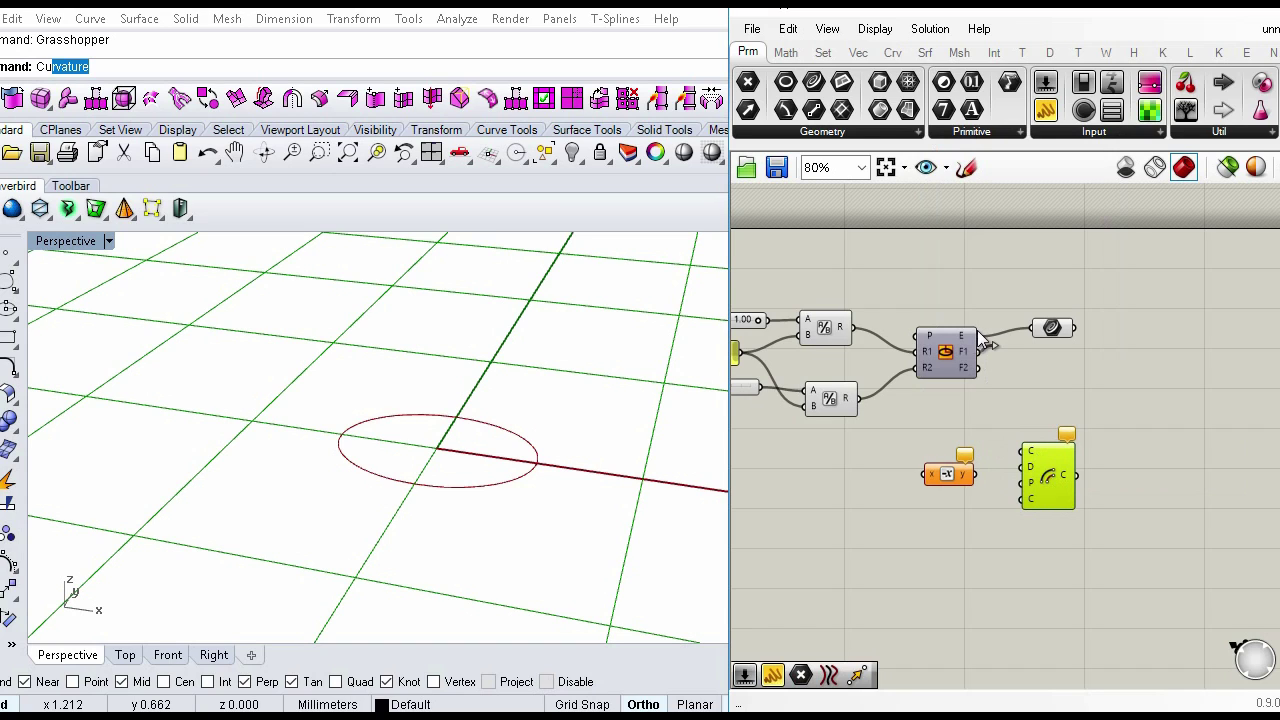
drag(986, 343, 1020, 450)
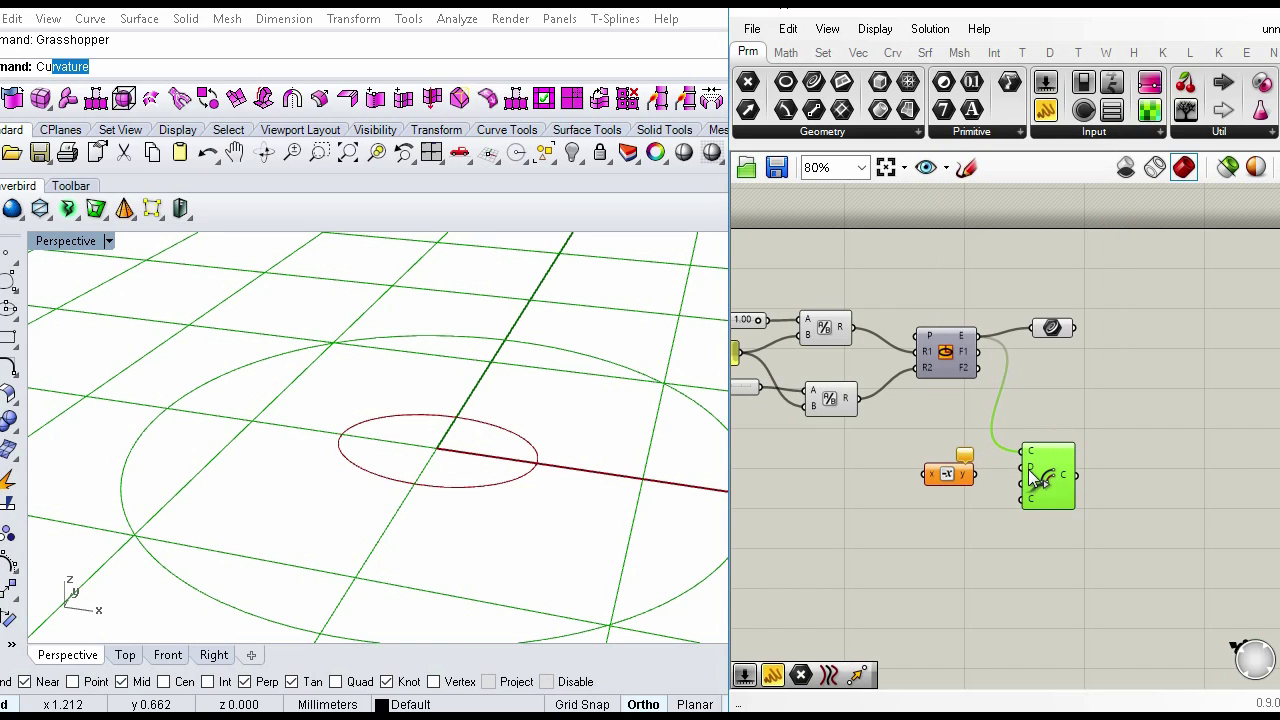
Step: Add a number slider with the value 0.099 and connect it to the Negative component's input
double_click(812, 498)
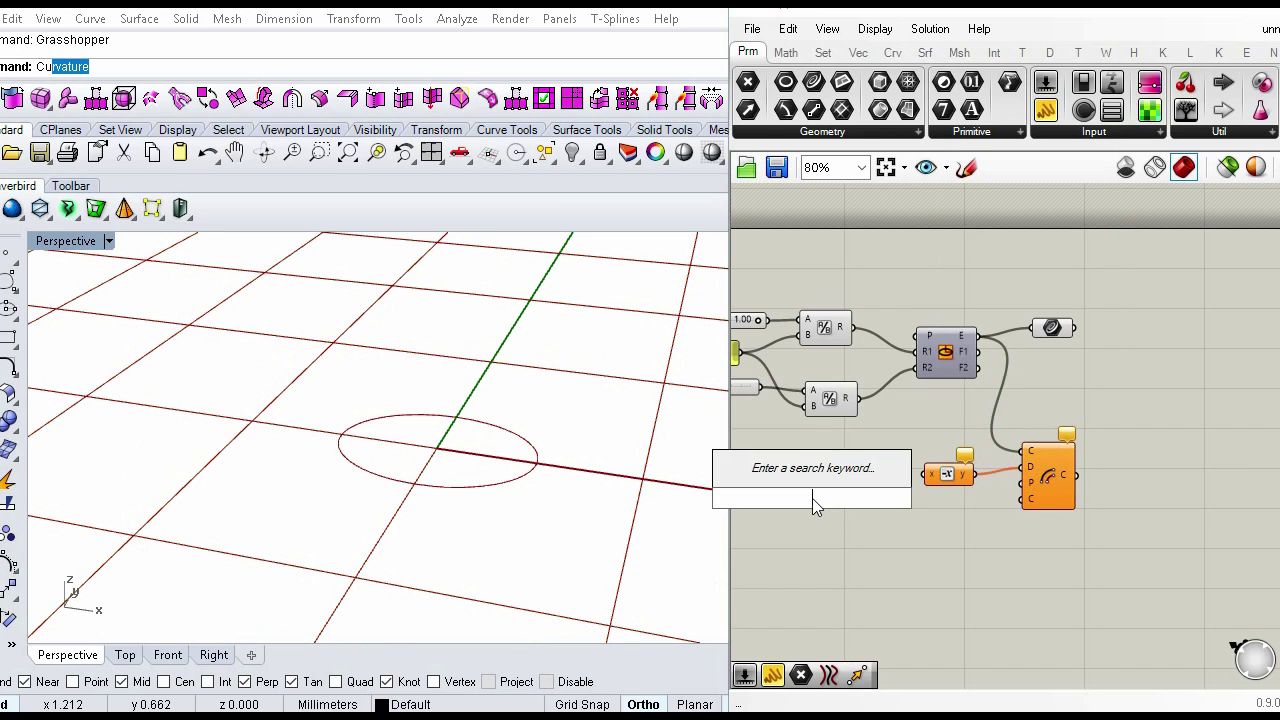
text(0.099)
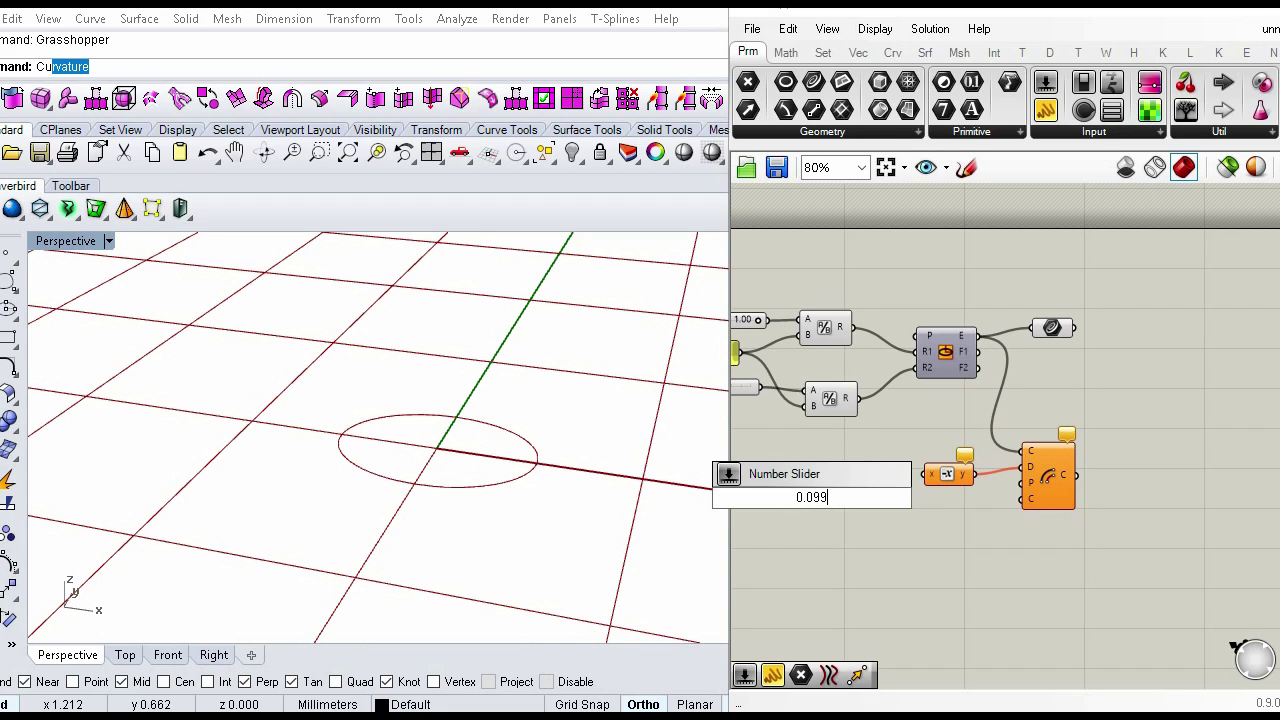
key(Return)
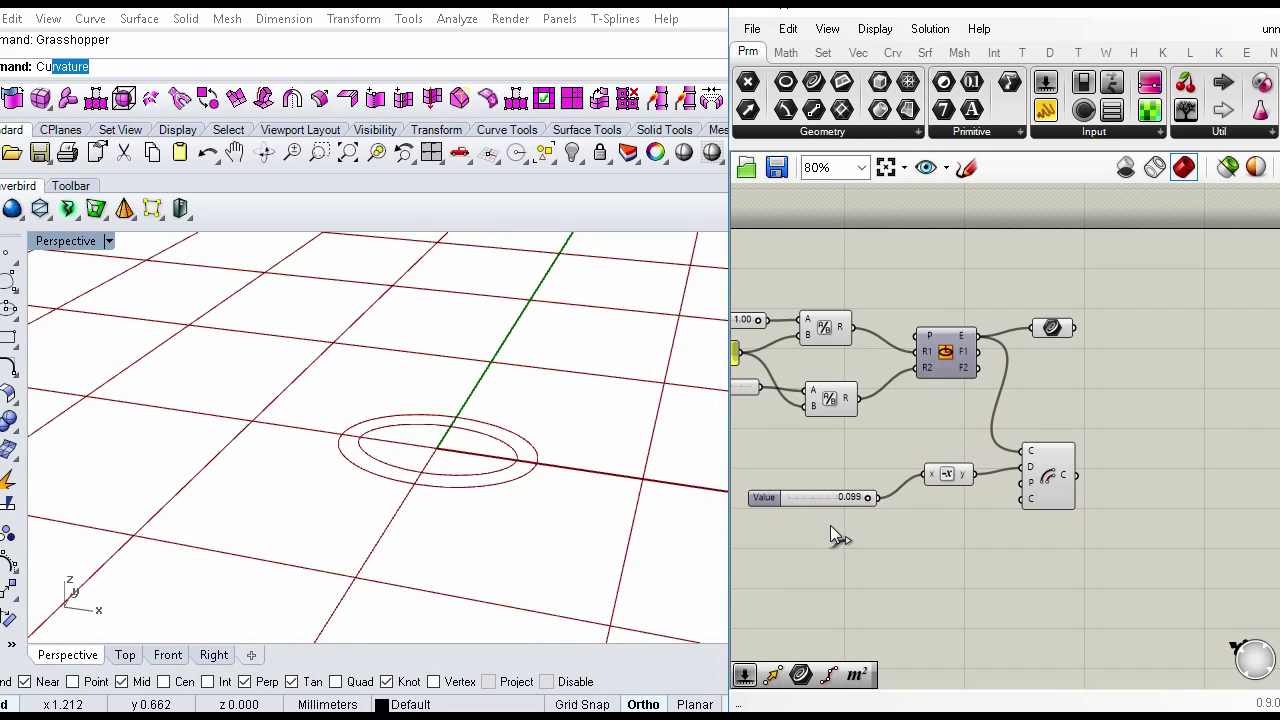
Step: Add a second Curve parameter and connect the Offset component's output to it
double_click(1091, 424)
text(curve)
click(1097, 401)
drag(1085, 421, 1080, 474)
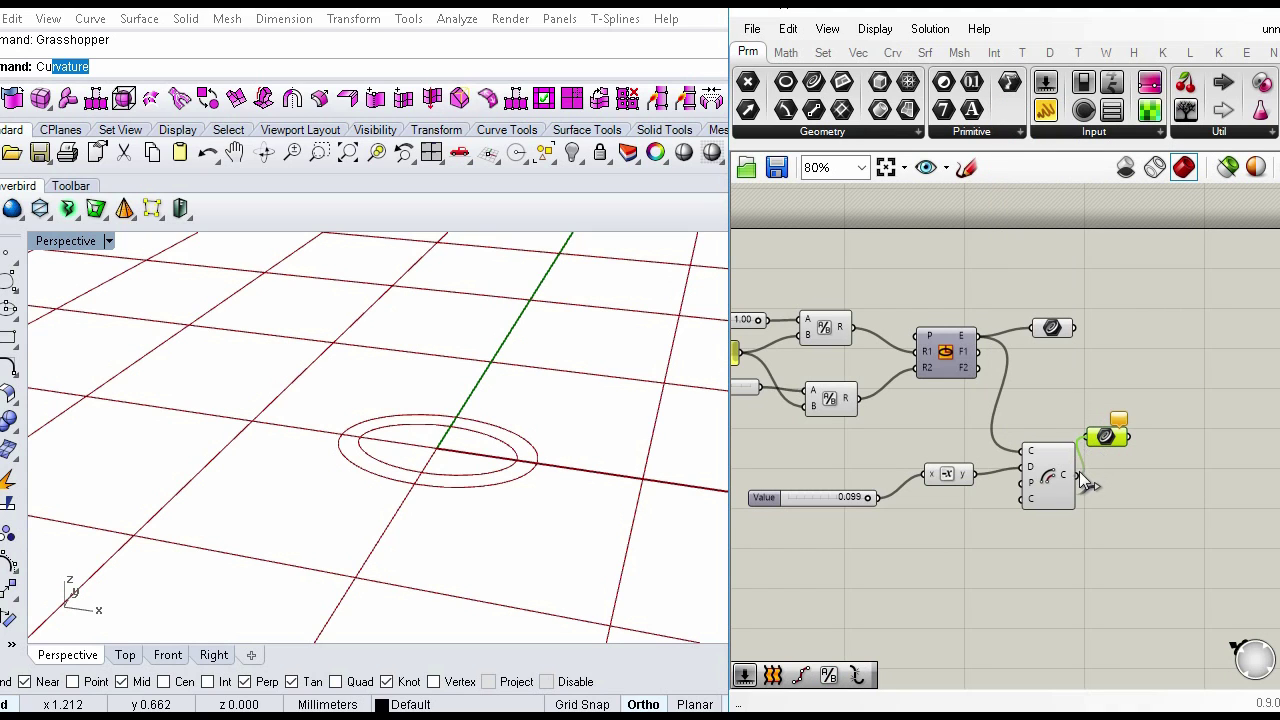
Step: Turn off the preview of the Offset component and set its distance slider to 0.059
click(1053, 473)
middle_click(1053, 473)
click(1117, 402)
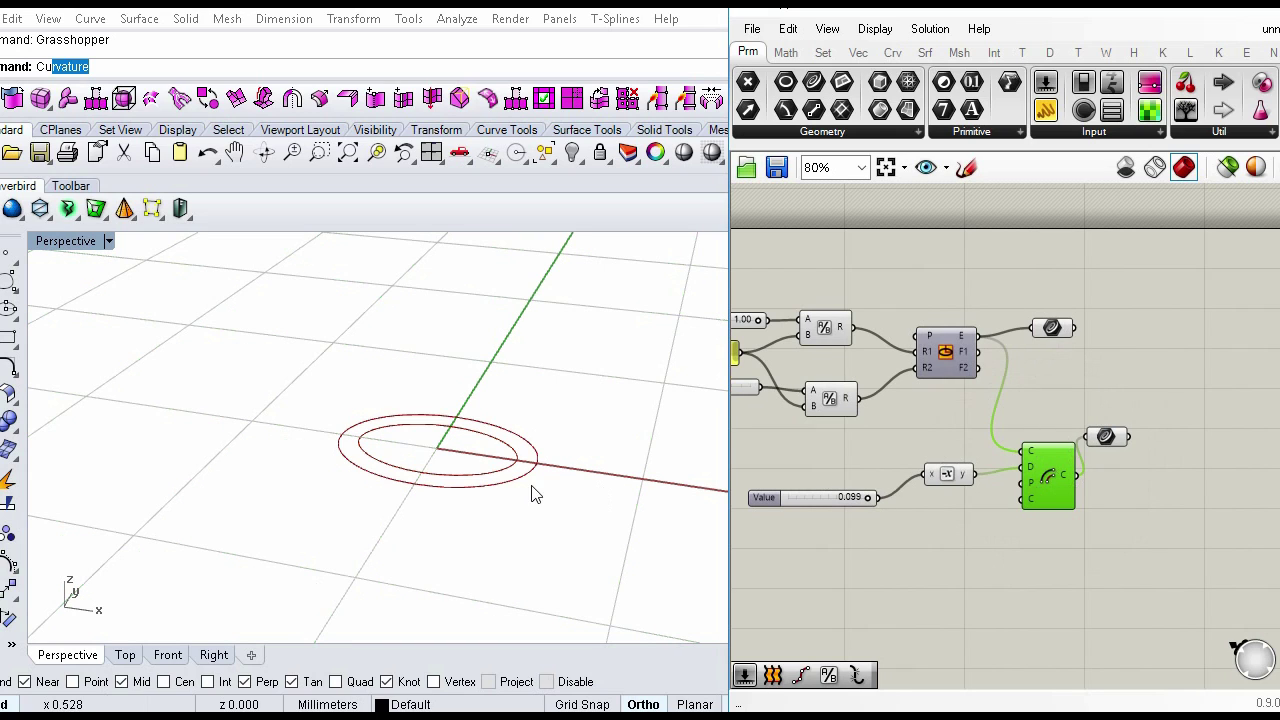
drag(866, 500, 834, 504)
click(935, 433)
Step: Move both Curve parameters away from their source components so that they line up above each other
scroll(996, 402, down, 2)
drag(1045, 357, 1058, 358)
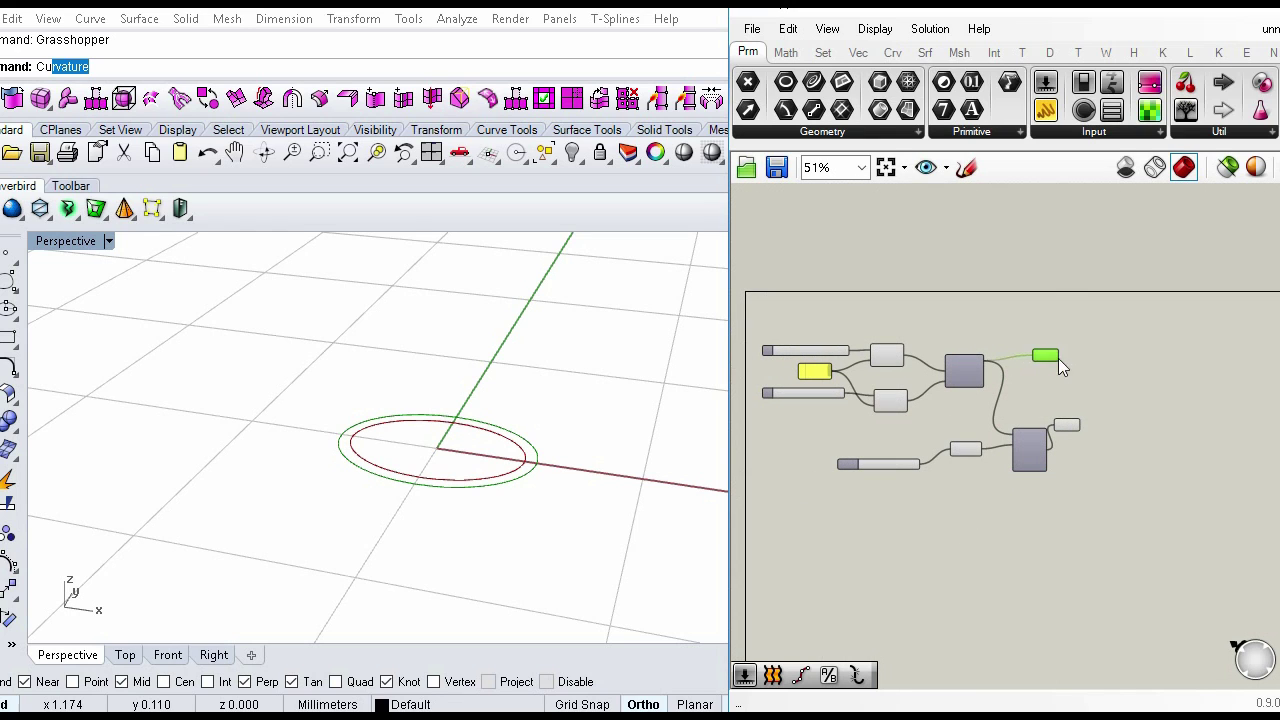
scroll(1068, 424, up, 2)
drag(1063, 430, 1093, 430)
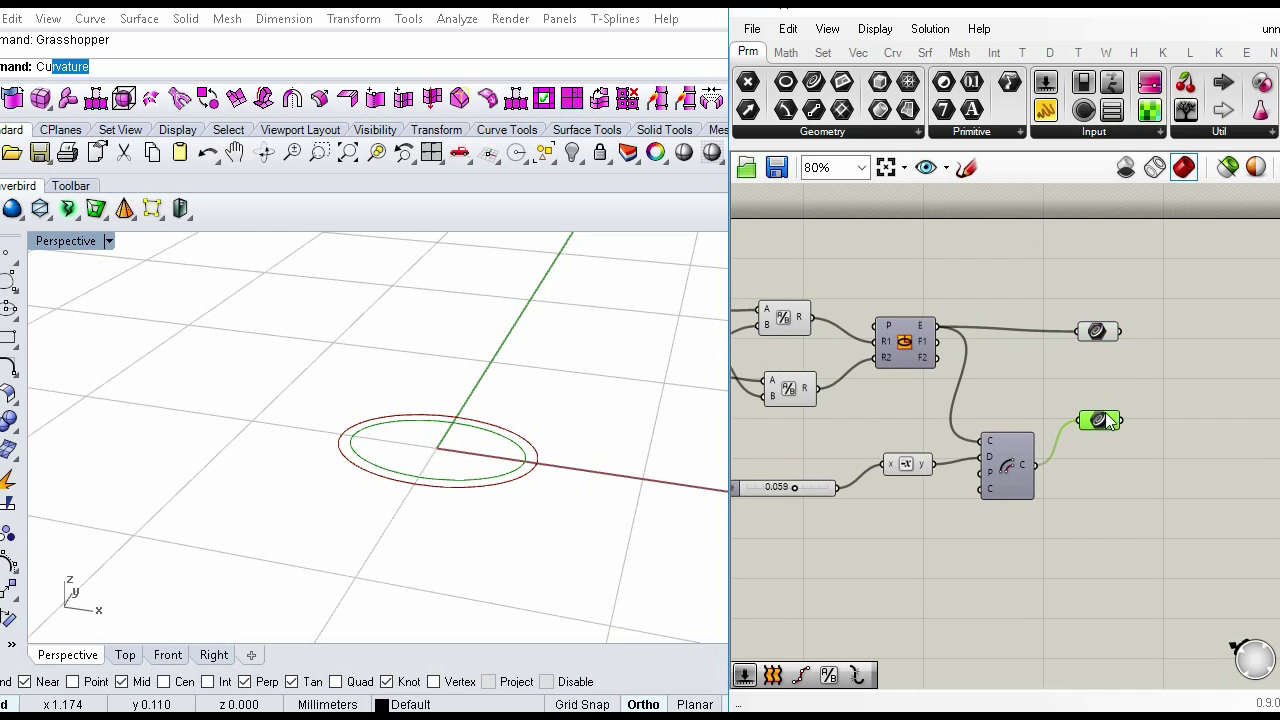
Step: Place two Divide Curve components, one a copy of the other, and connect one Curve parameter to each
right_drag(1108, 421, 942, 427)
click(1014, 354)
double_click(1018, 351)
text(div)
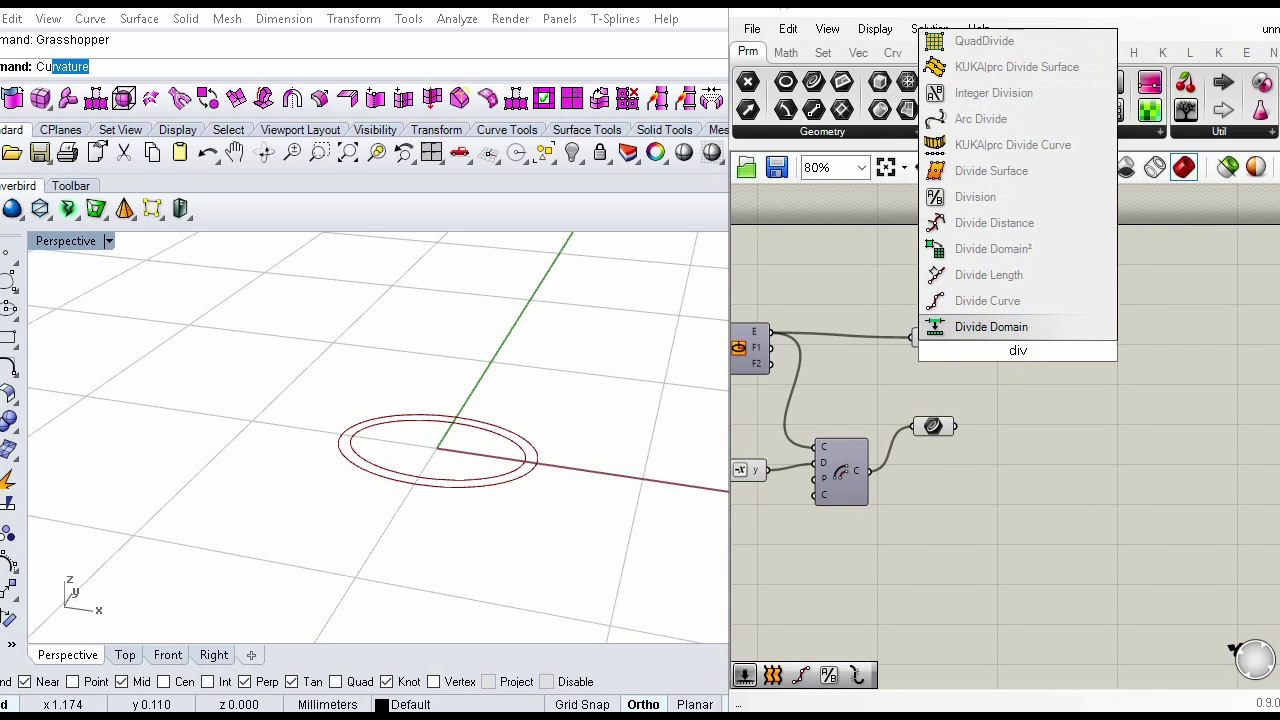
click(1011, 305)
drag(1018, 351, 1025, 339)
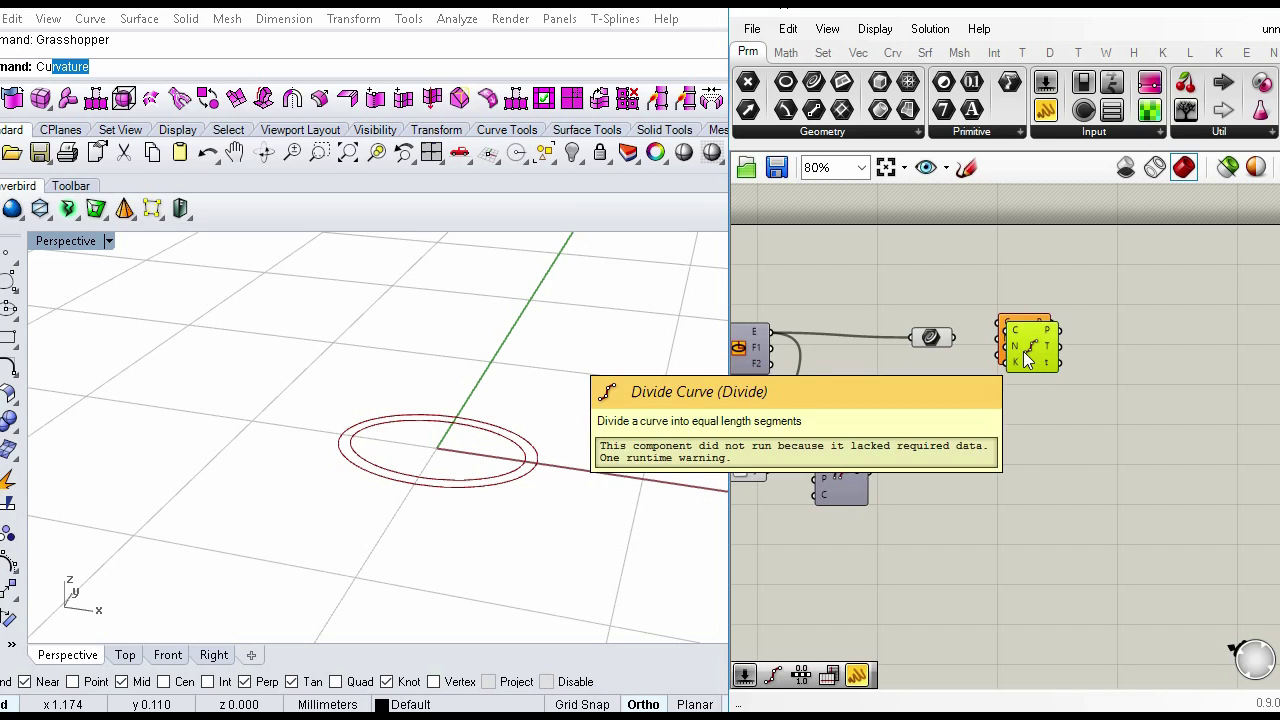
alt+drag(1023, 345, 1021, 424)
drag(997, 322, 1031, 364)
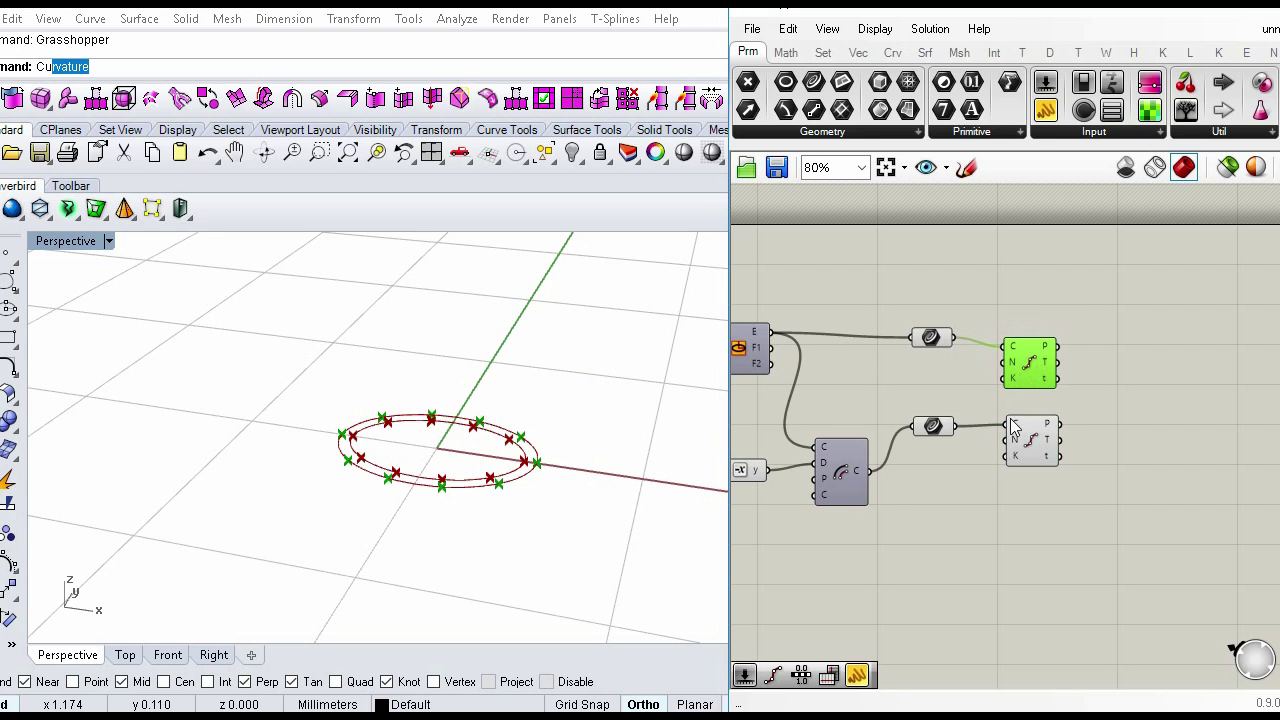
Step: Add a number slider with the value 50 and connect it to the N inputs of both Divide Curve components
double_click(885, 383)
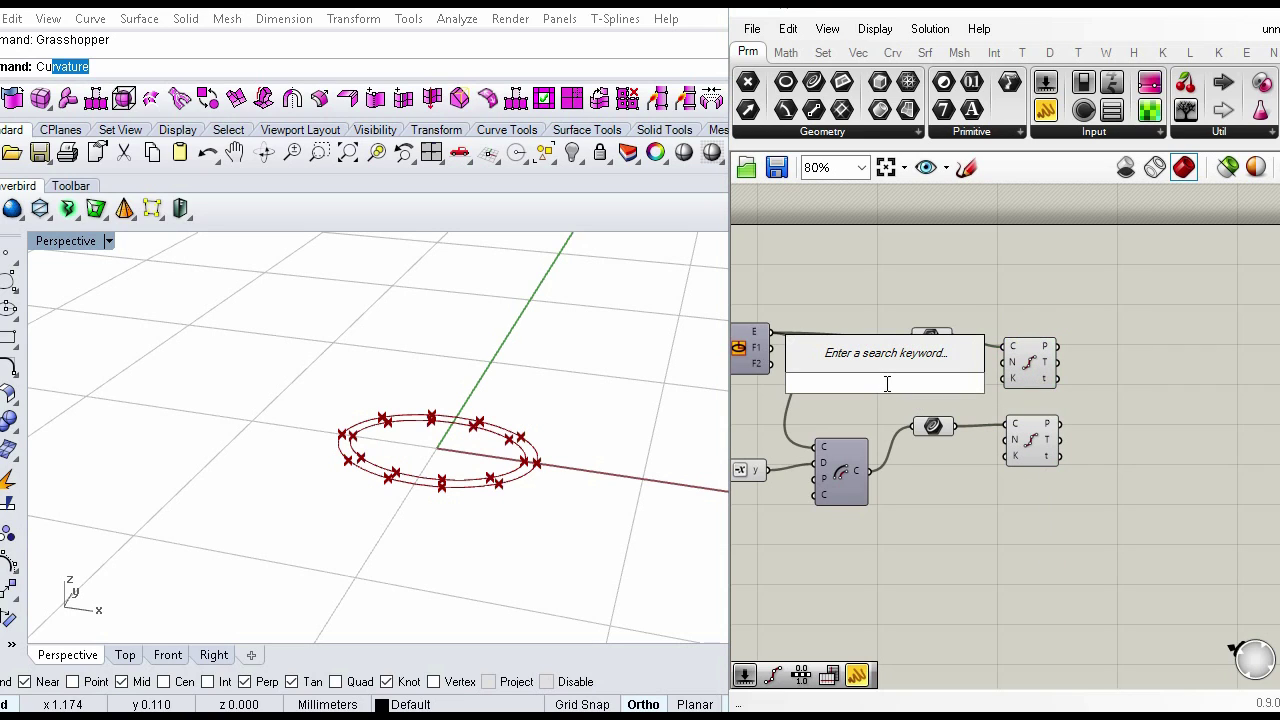
text(50)
key(Return)
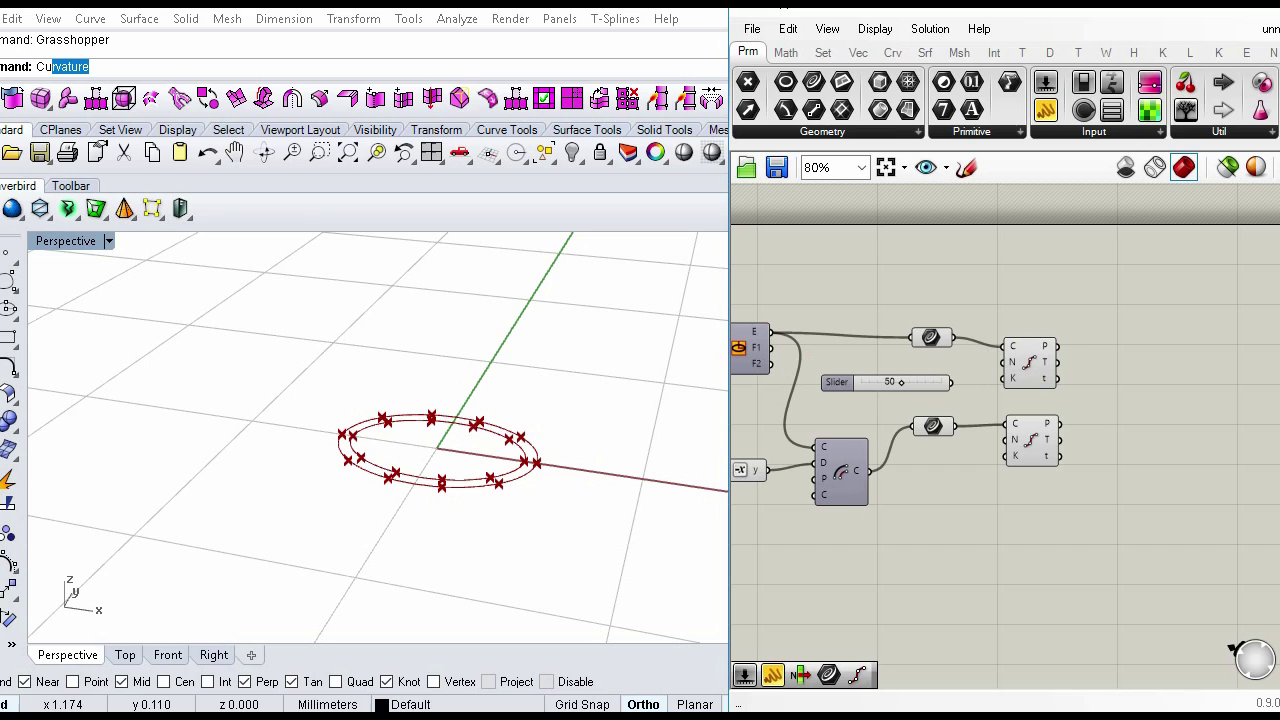
drag(956, 387, 955, 386)
drag(1003, 441, 950, 384)
Step: Examine the division points on the ellipse and its offset curve in the Perspective viewport
right_drag(484, 443, 486, 503)
scroll(486, 504, up, 2)
scroll(508, 490, down, 6)
scroll(497, 382, up, 4)
scroll(500, 375, up, 4)
scroll(489, 572, down, 3)
scroll(501, 394, up, 2)
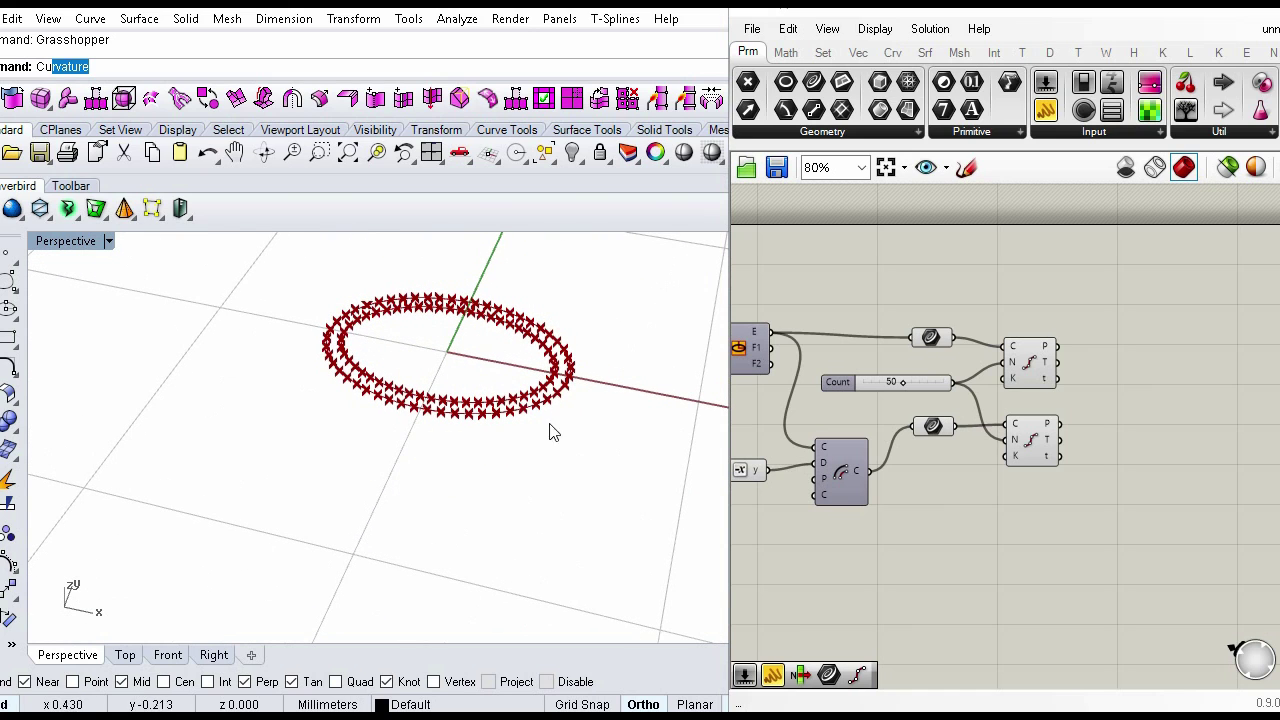
Step: Place two Dispatch components above each other and connect the P output of each Divide Curve to the L input of one Dispatch
scroll(494, 382, up, 1)
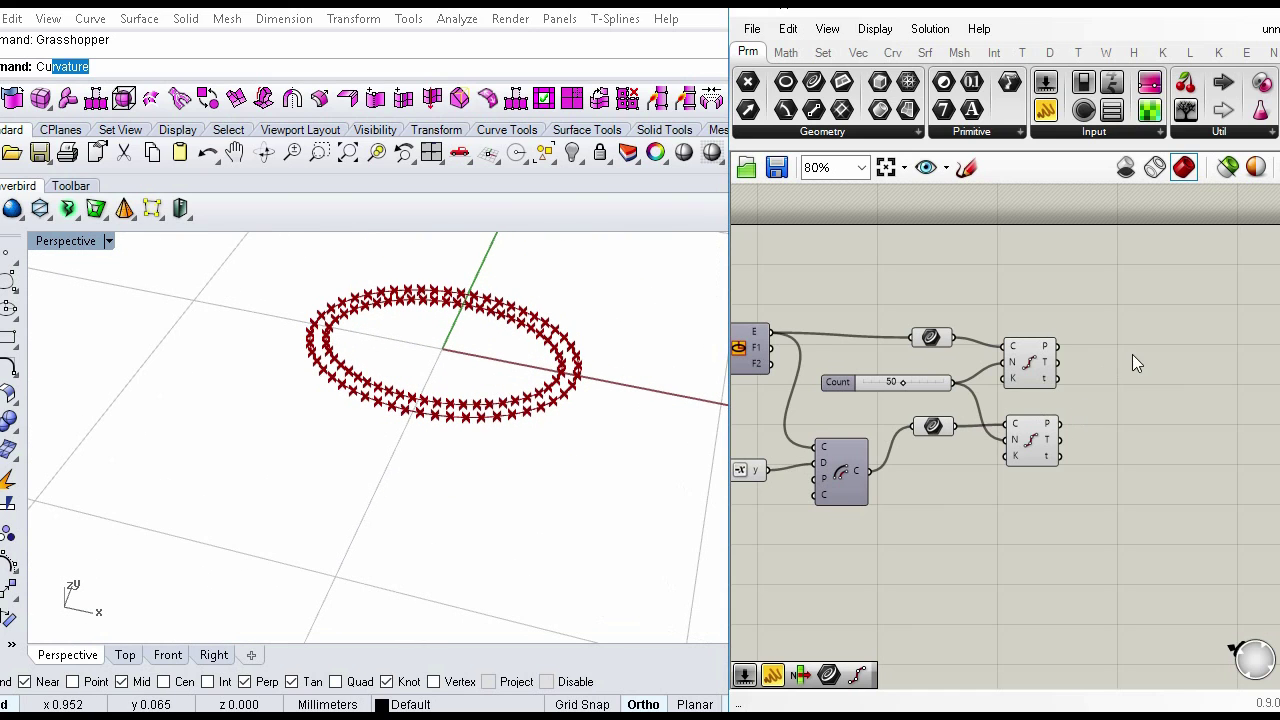
right_drag(1133, 362, 1057, 356)
double_click(1048, 331)
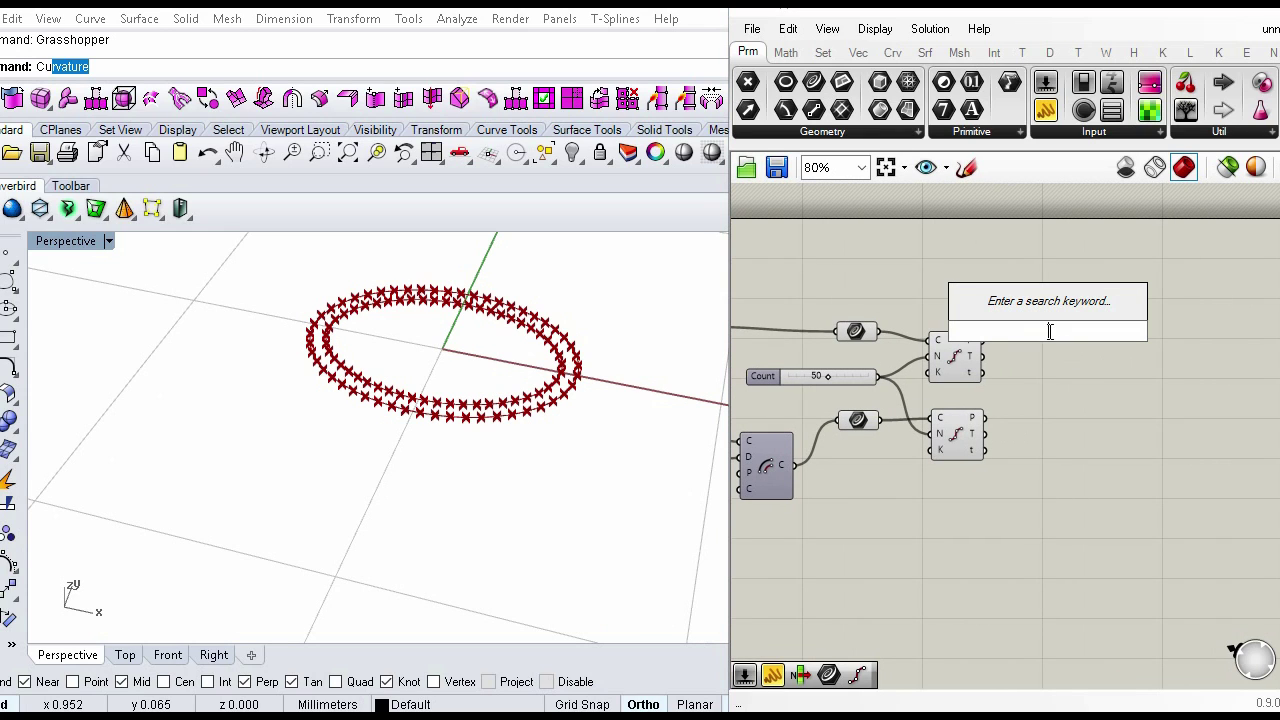
text(disp)
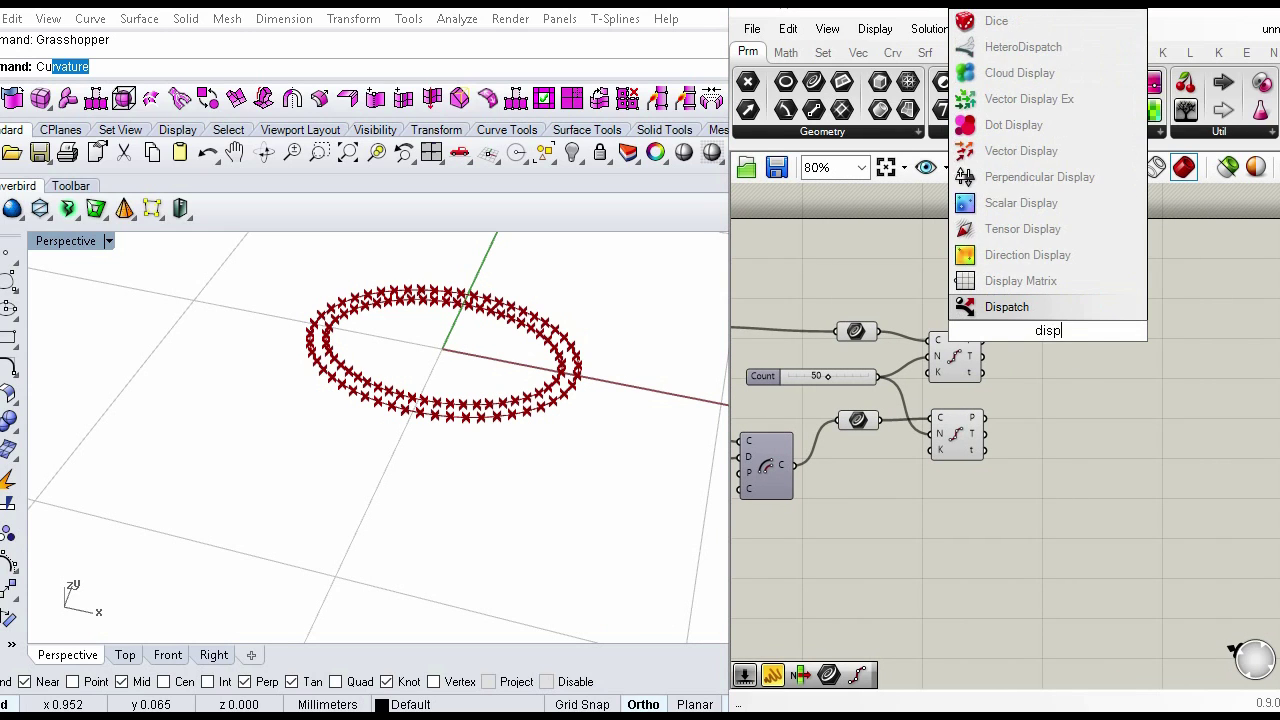
click(1047, 305)
drag(1041, 335, 1051, 446)
drag(983, 340, 1020, 338)
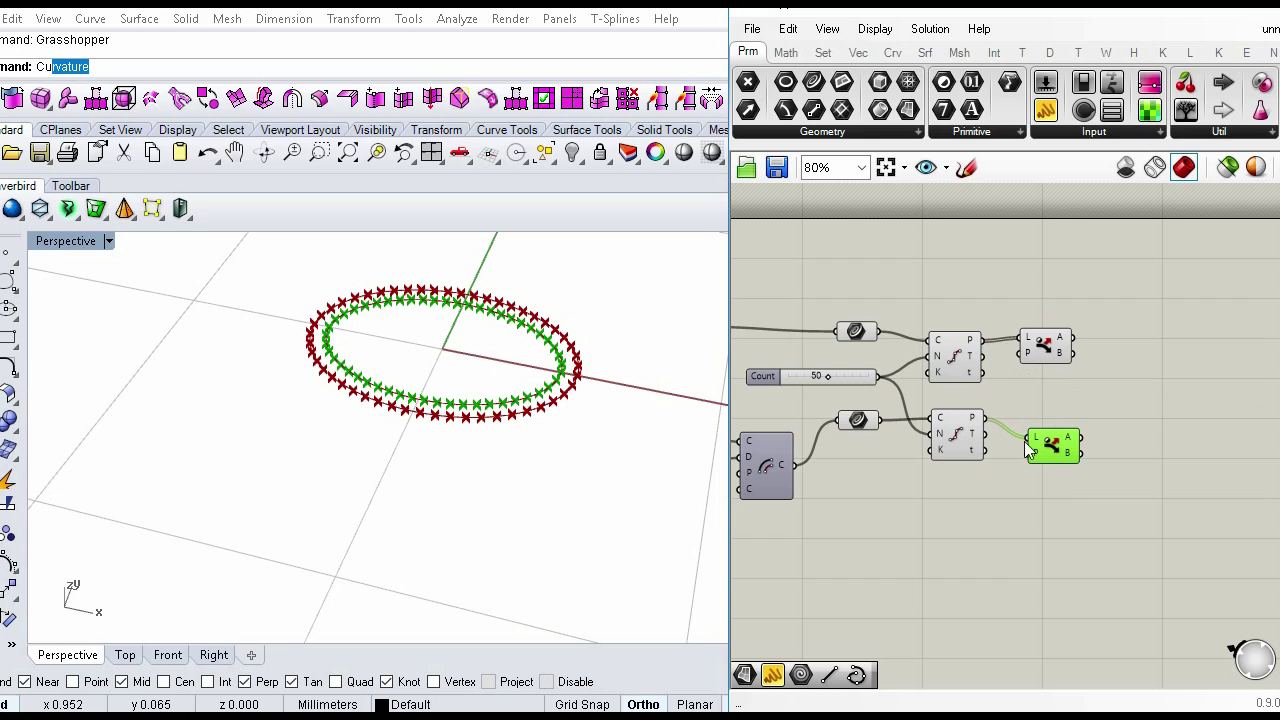
mouse_move(1036, 452)
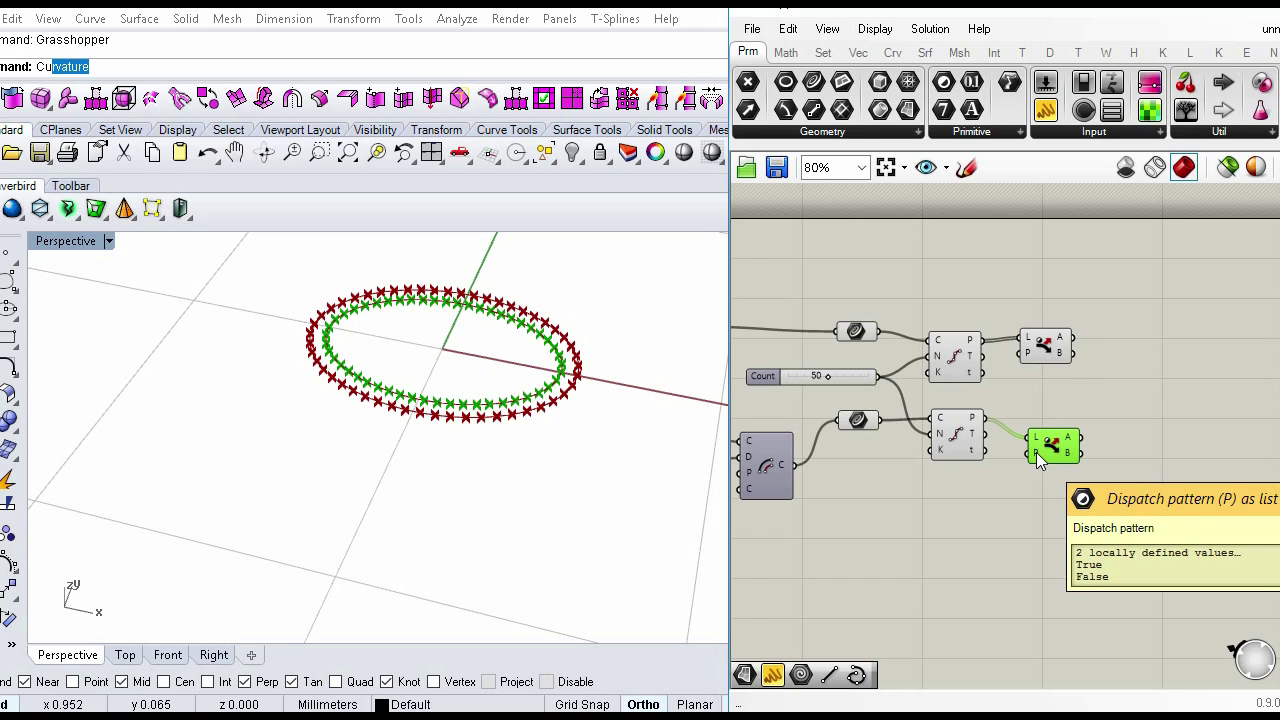
drag(1074, 440, 1066, 428)
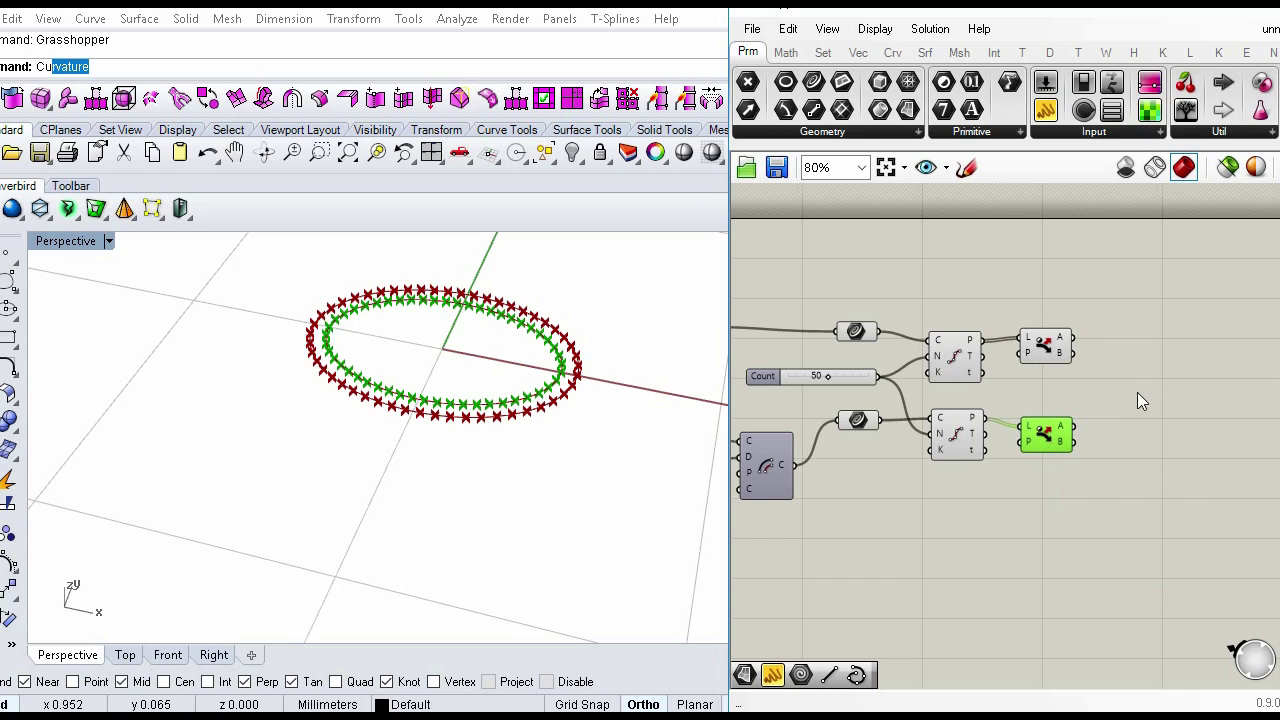
Step: Add a Weave component and connect the upper Dispatch's A output to input 0 and the lower Dispatch's B output to input 1
right_drag(1114, 392, 966, 406)
scroll(957, 398, up, 2)
click(957, 397)
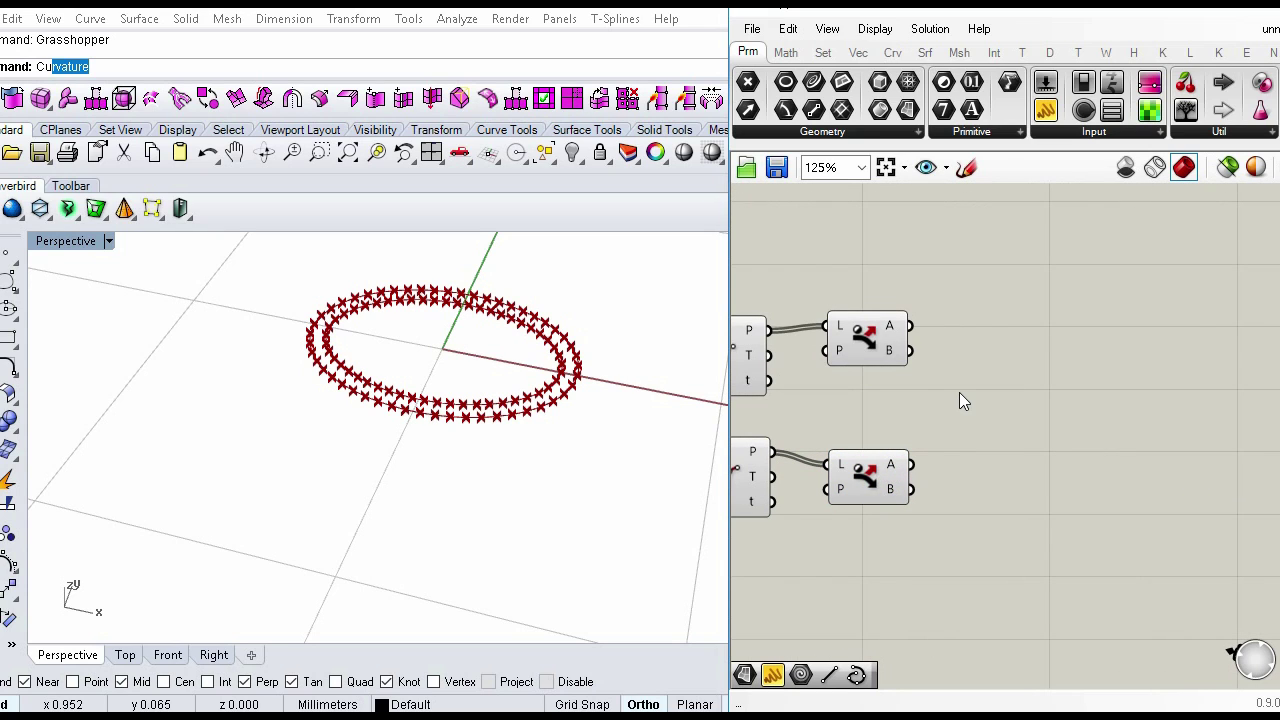
double_click(959, 392)
text(w)
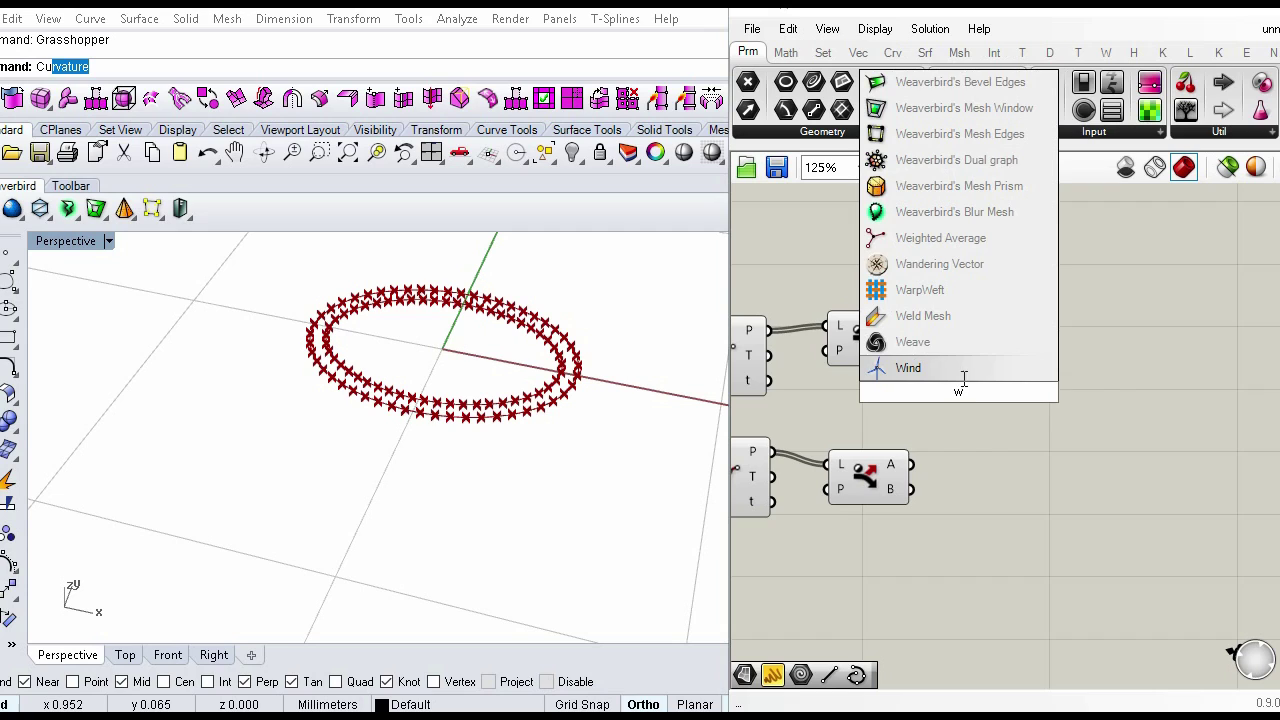
click(963, 343)
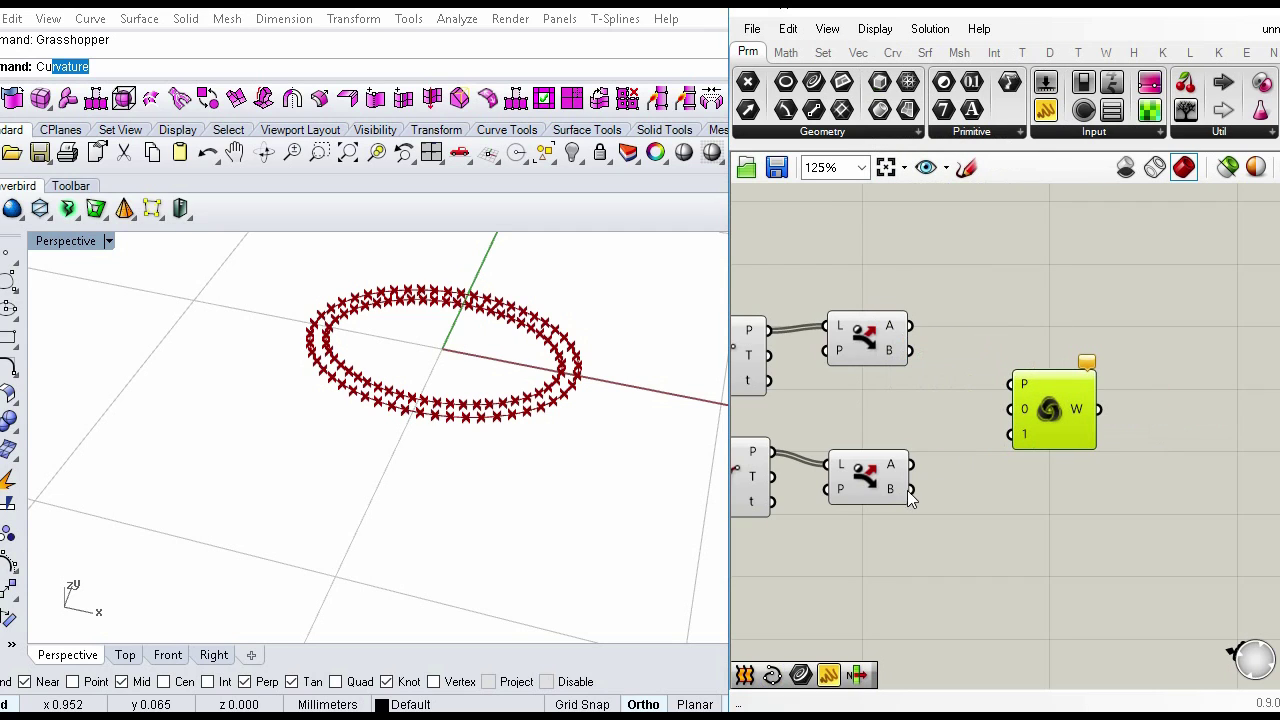
drag(910, 489, 912, 326)
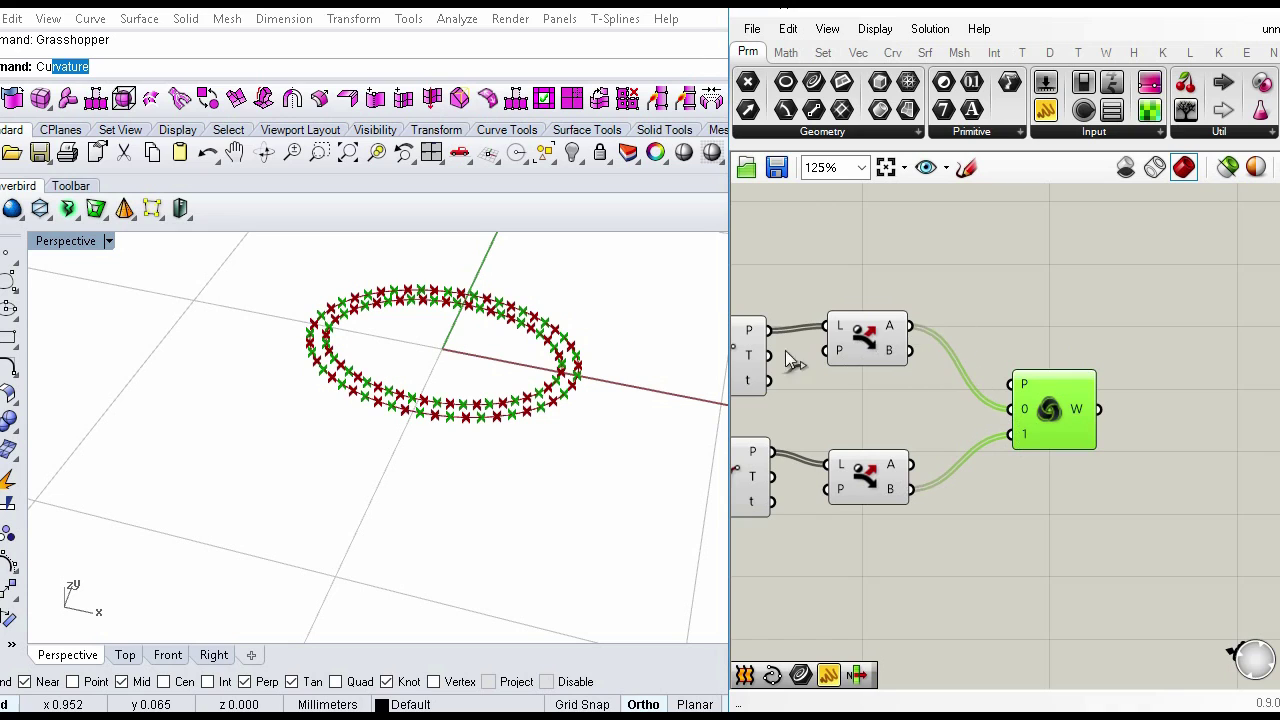
Step: Hide the preview of both Curve parameters, both Divide Curve components and both Dispatch components
scroll(523, 409, up, 2)
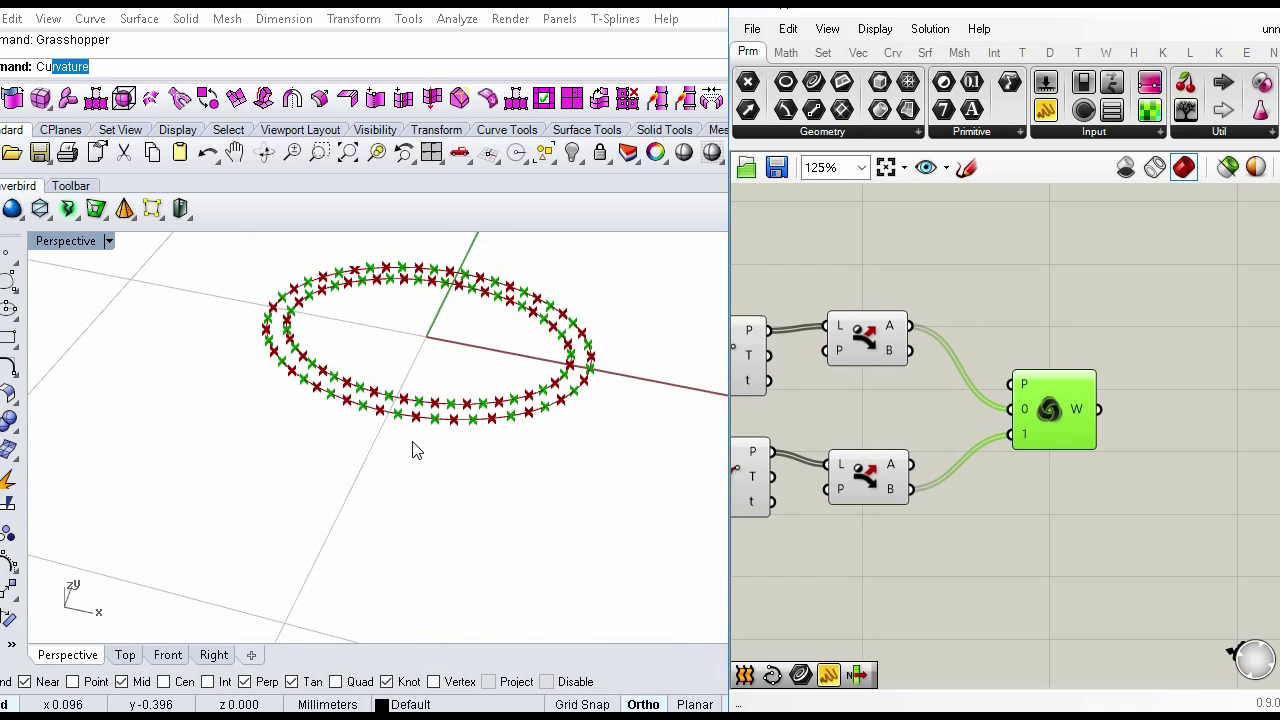
scroll(1155, 372, down, 5)
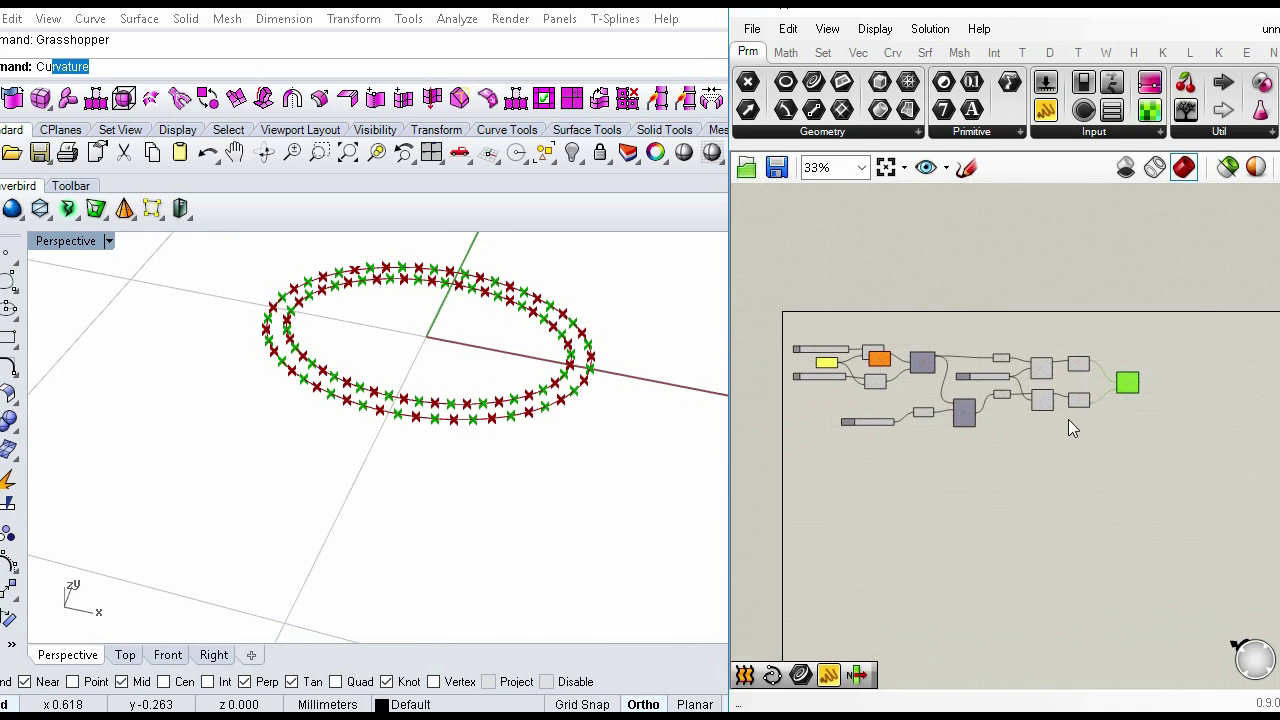
scroll(1068, 419, up, 2)
drag(1097, 474, 930, 275)
middle_click(931, 283)
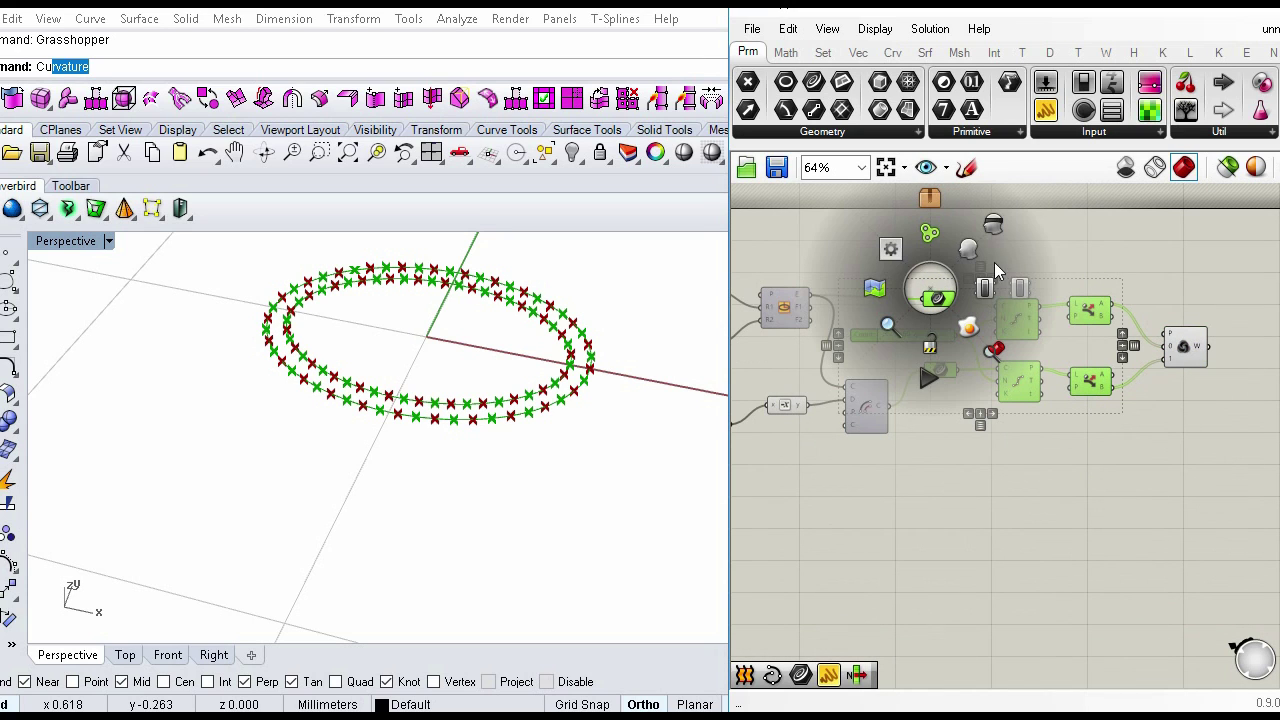
click(995, 225)
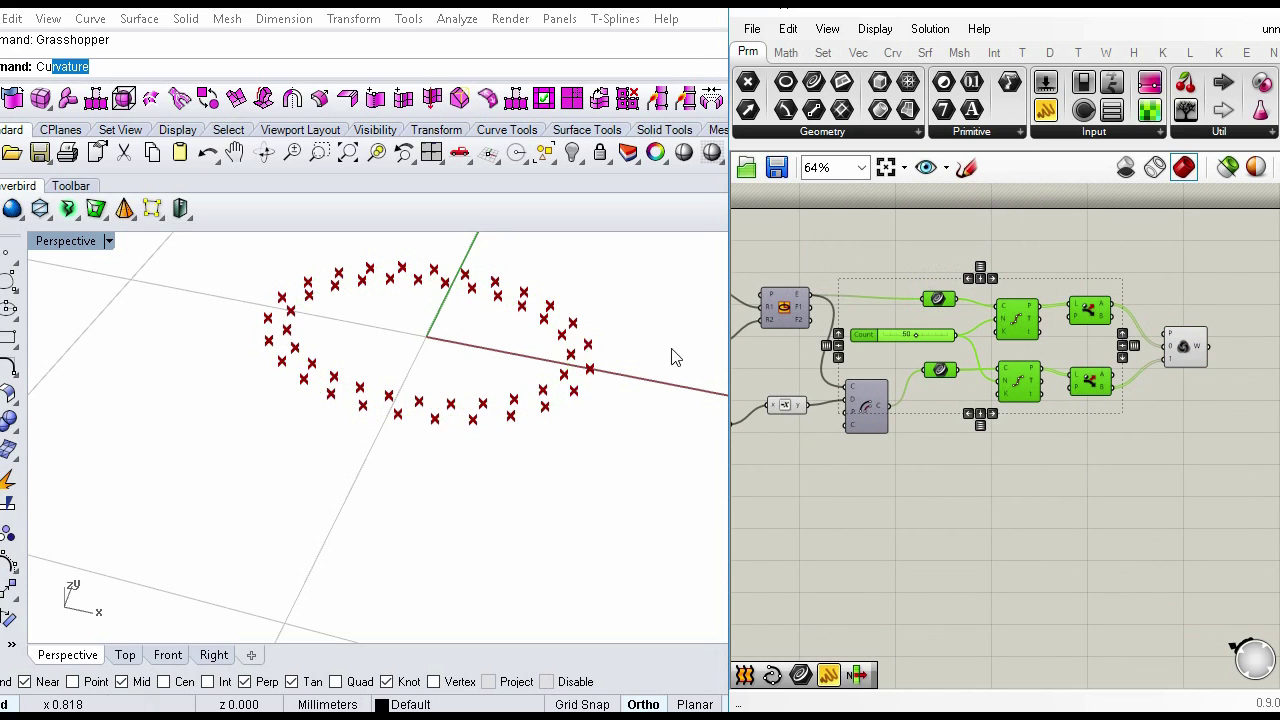
click(1185, 352)
click(1222, 307)
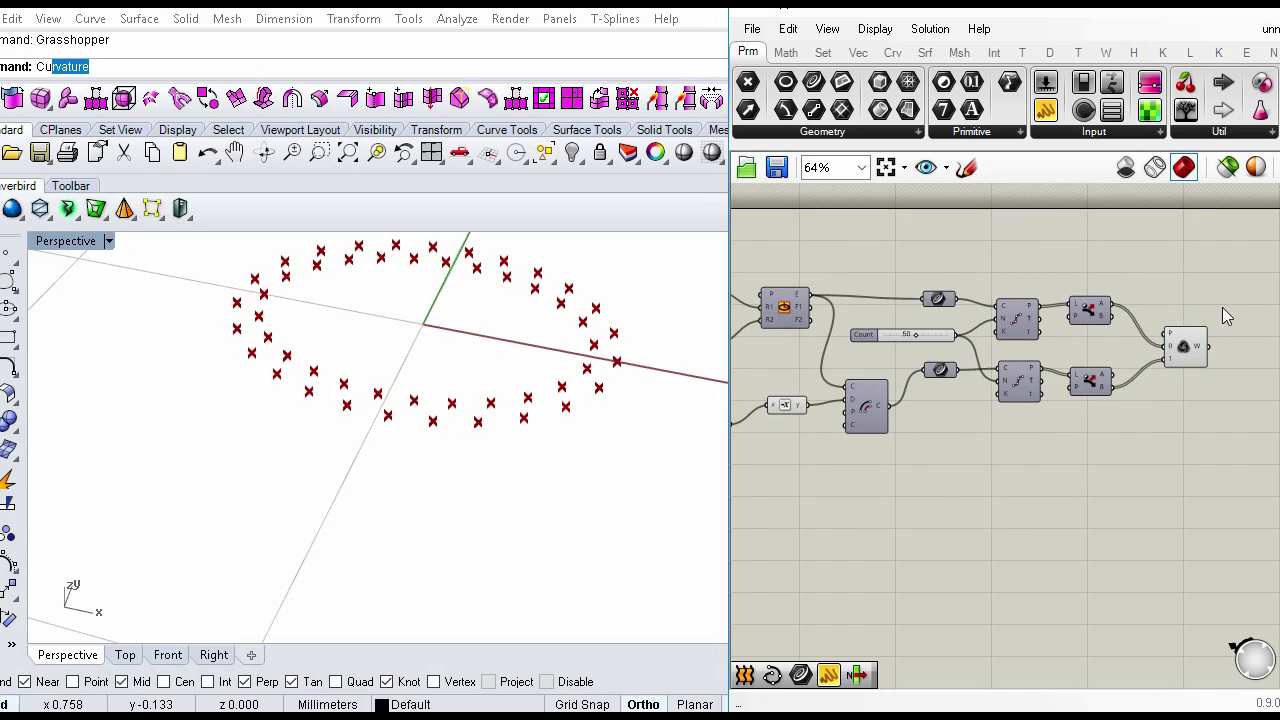
Step: Add a Nurbs Curve component and connect the Weave output to its V input
right_drag(1222, 307, 1021, 323)
double_click(1045, 334)
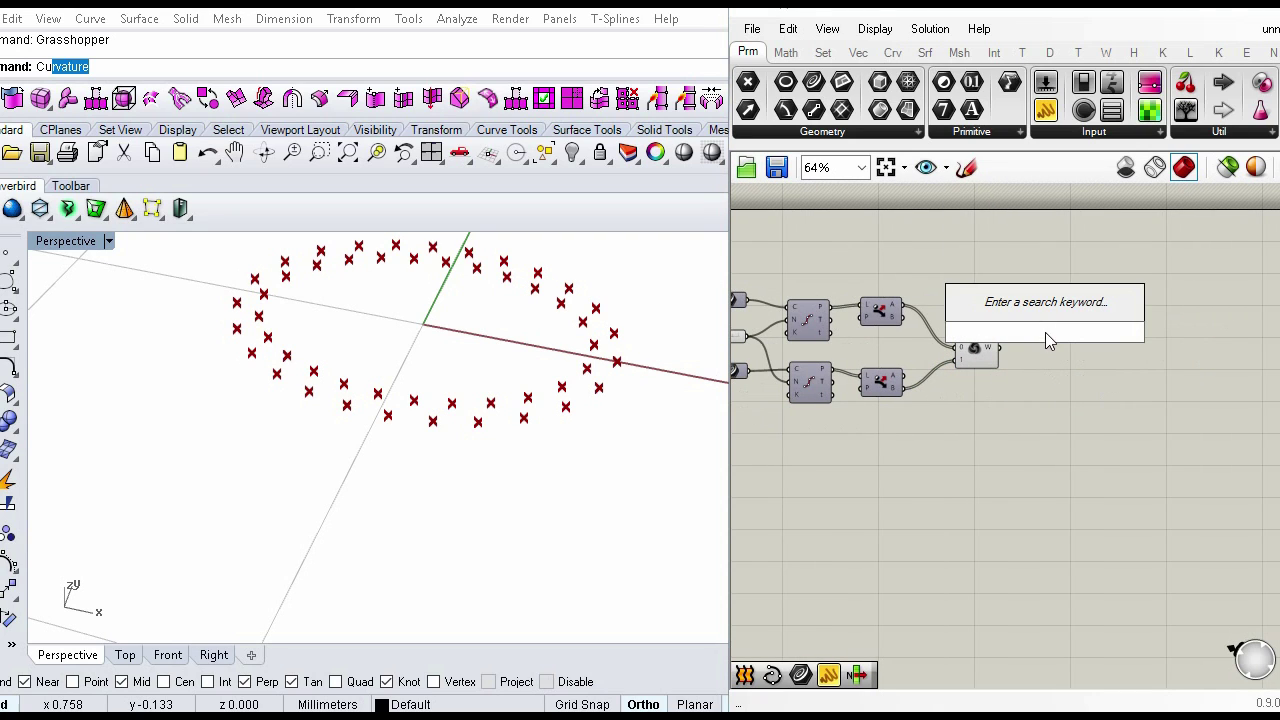
text(nurbs)
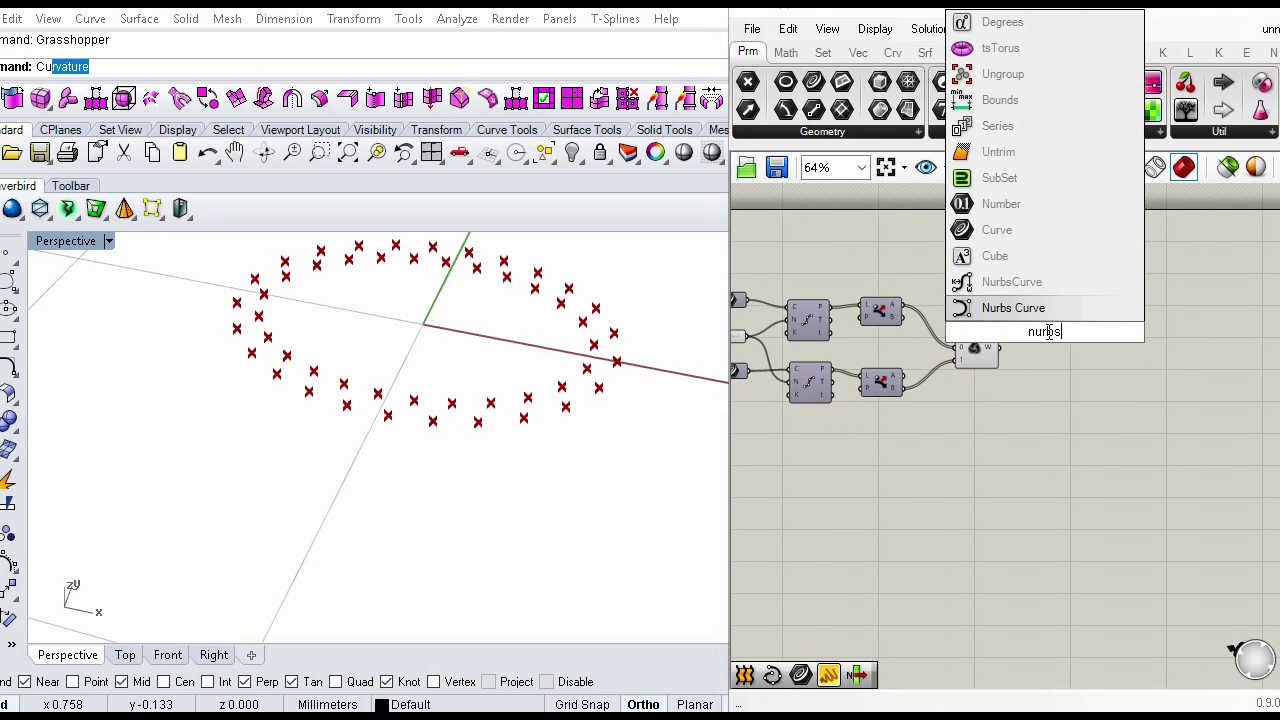
click(1047, 311)
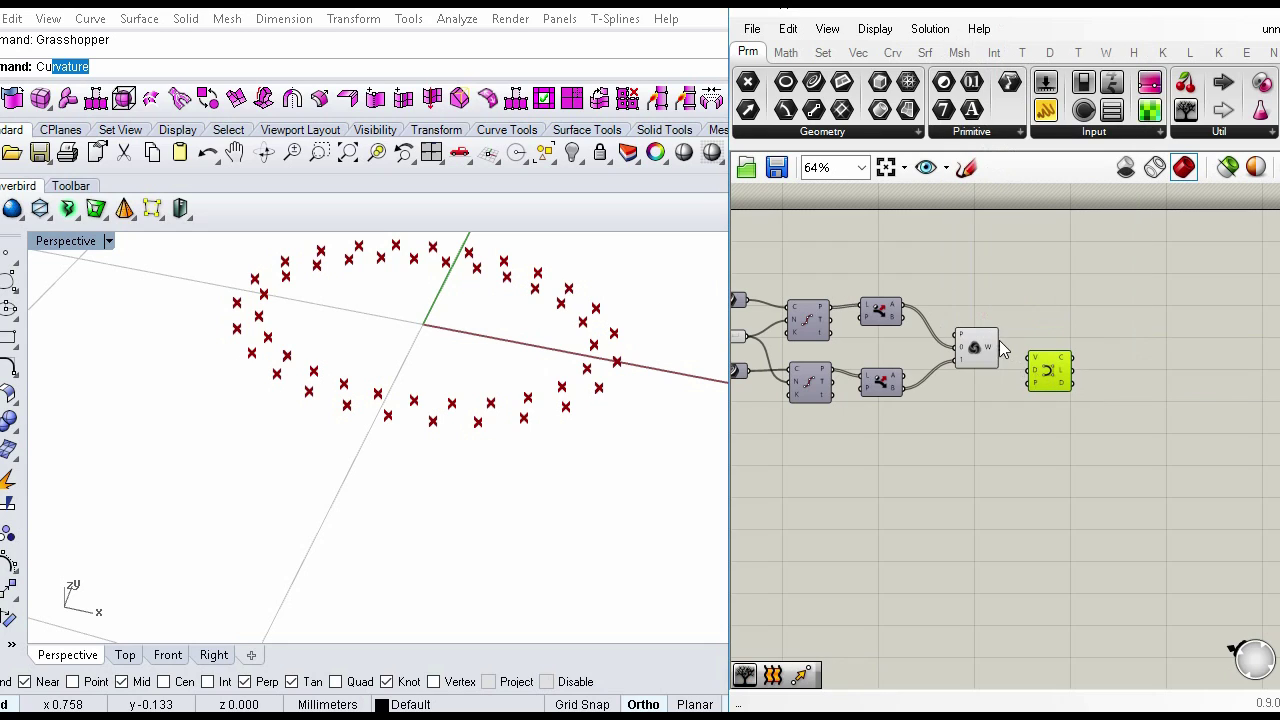
drag(1003, 348, 1032, 358)
scroll(565, 372, up, 2)
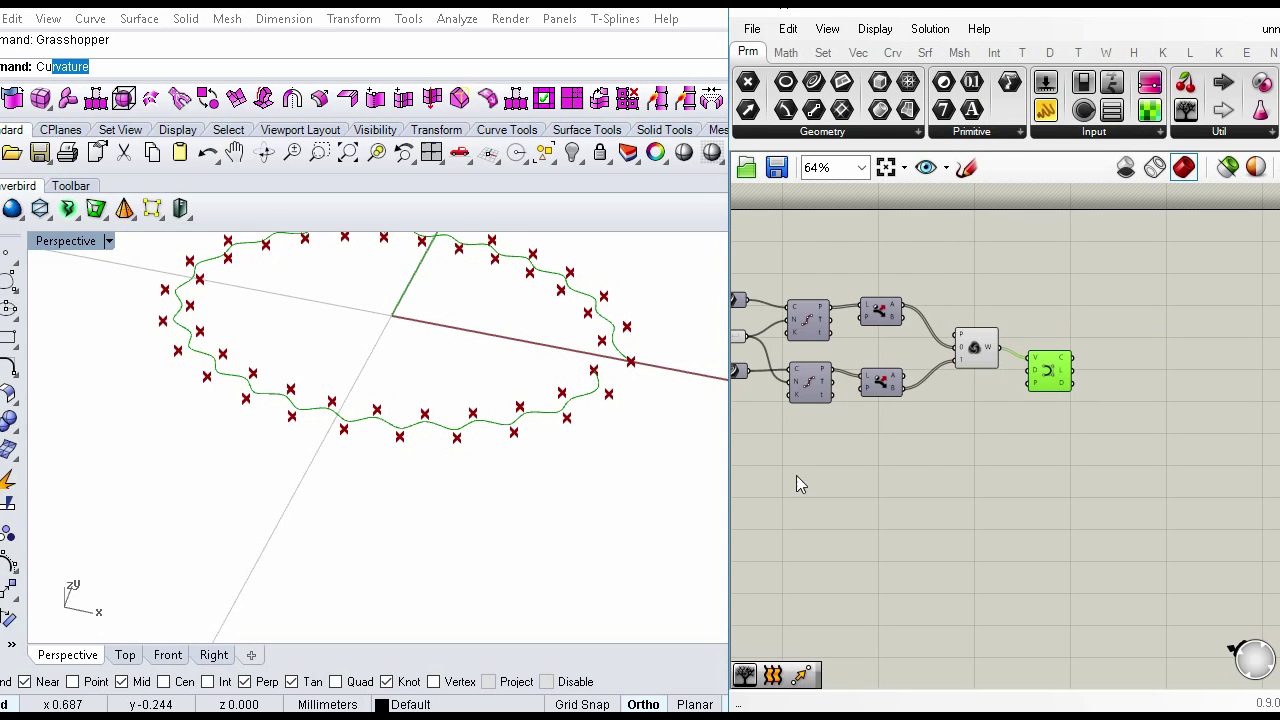
Step: Make the Nurbs Curve periodic through its P input so that the wavy curve closes
mouse_move(1035, 377)
right_click(1040, 396)
click(1050, 528)
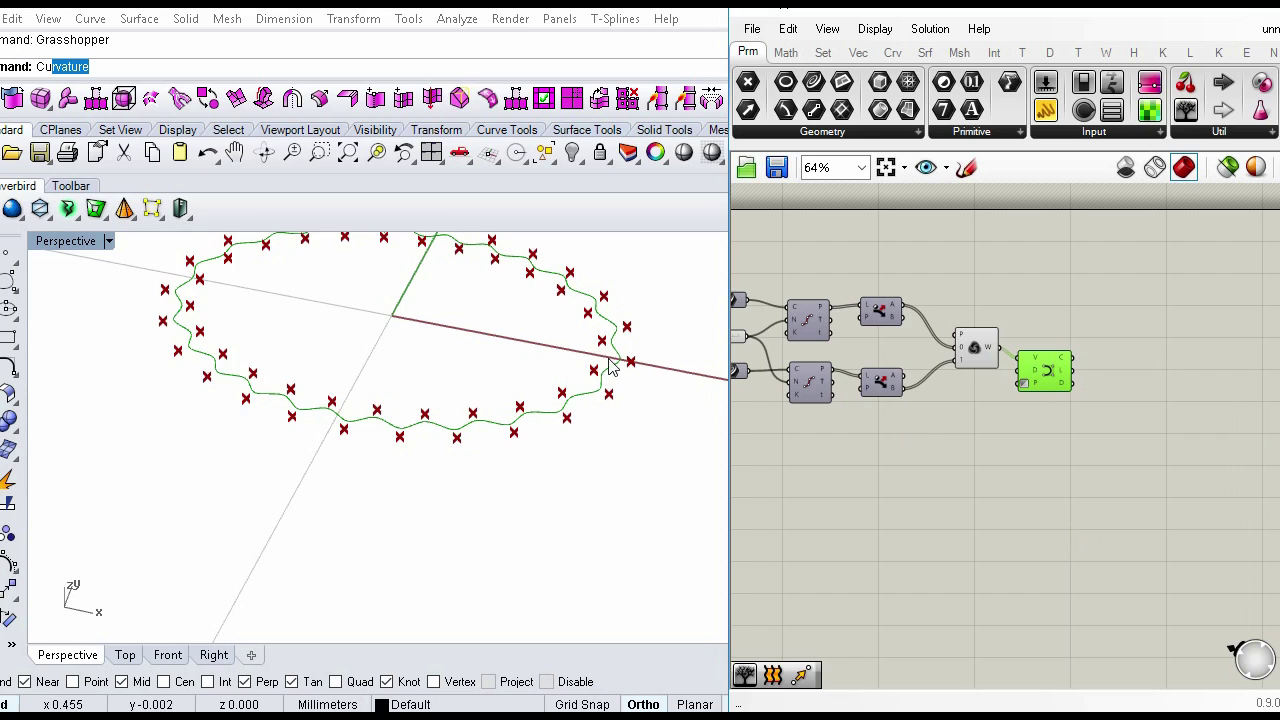
scroll(609, 360, up, 1)
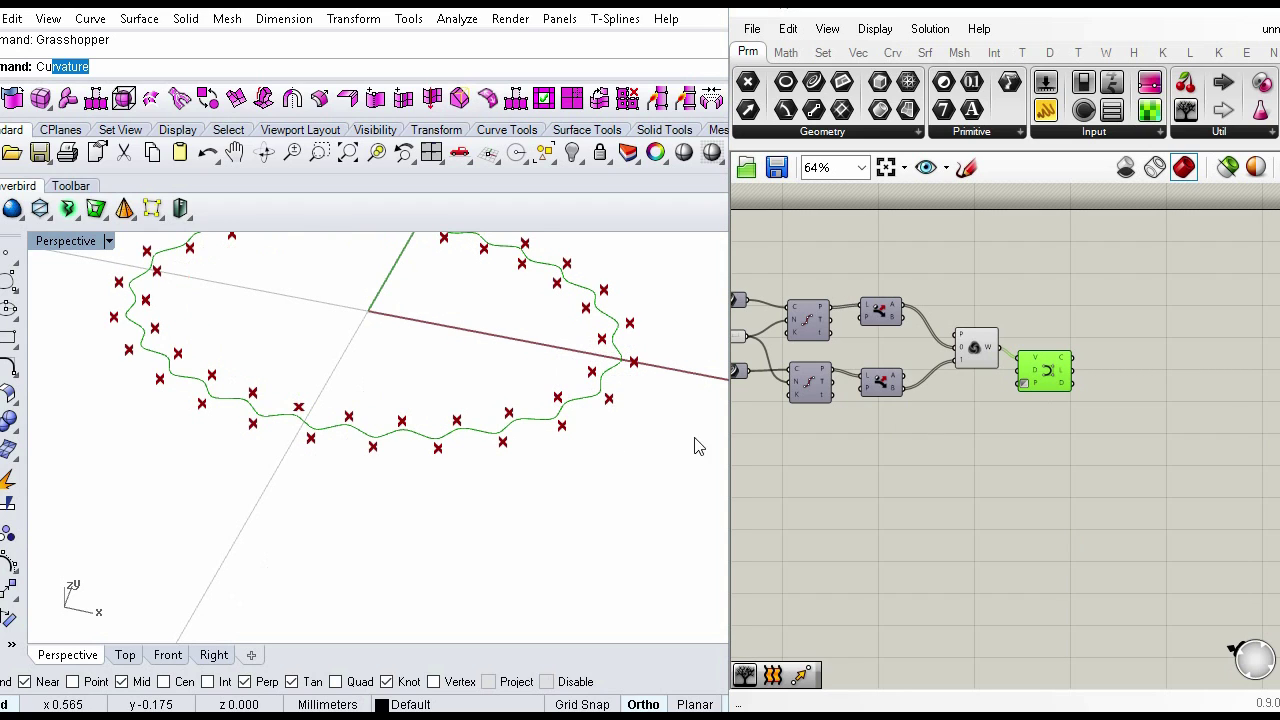
Step: Move the Nurbs Curve component farther away from Weave and hide the Weave component's preview
drag(1047, 371, 1081, 363)
click(973, 352)
middle_click(973, 352)
click(1036, 286)
mouse_move(640, 469)
right_down()
mouse_move(598, 478)
mouse_move(714, 451)
mouse_move(351, 457)
mouse_move(515, 386)
right_up()
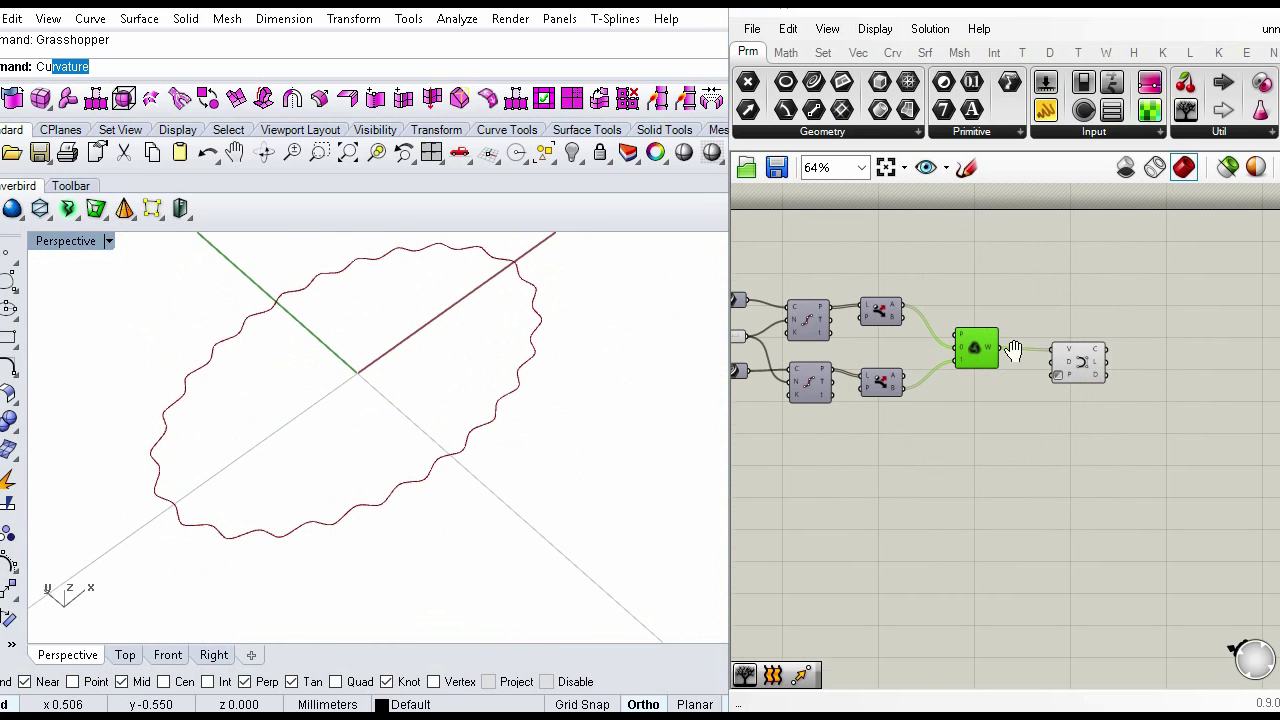
Step: Lower the Count slider that feeds both Divide Curve components to reduce the number of waves along the curve
scroll(886, 371, down, 3)
scroll(900, 405, up, 6)
mouse_move(891, 393)
mouse_down()
mouse_move(807, 402)
mouse_move(955, 416)
mouse_move(852, 408)
mouse_move(900, 393)
mouse_up()
scroll(915, 321, down, 2)
mouse_move(1038, 316)
right_down()
mouse_move(974, 348)
mouse_move(690, 430)
right_up()
right_drag(1194, 389, 963, 326)
right_drag(845, 334, 1038, 341)
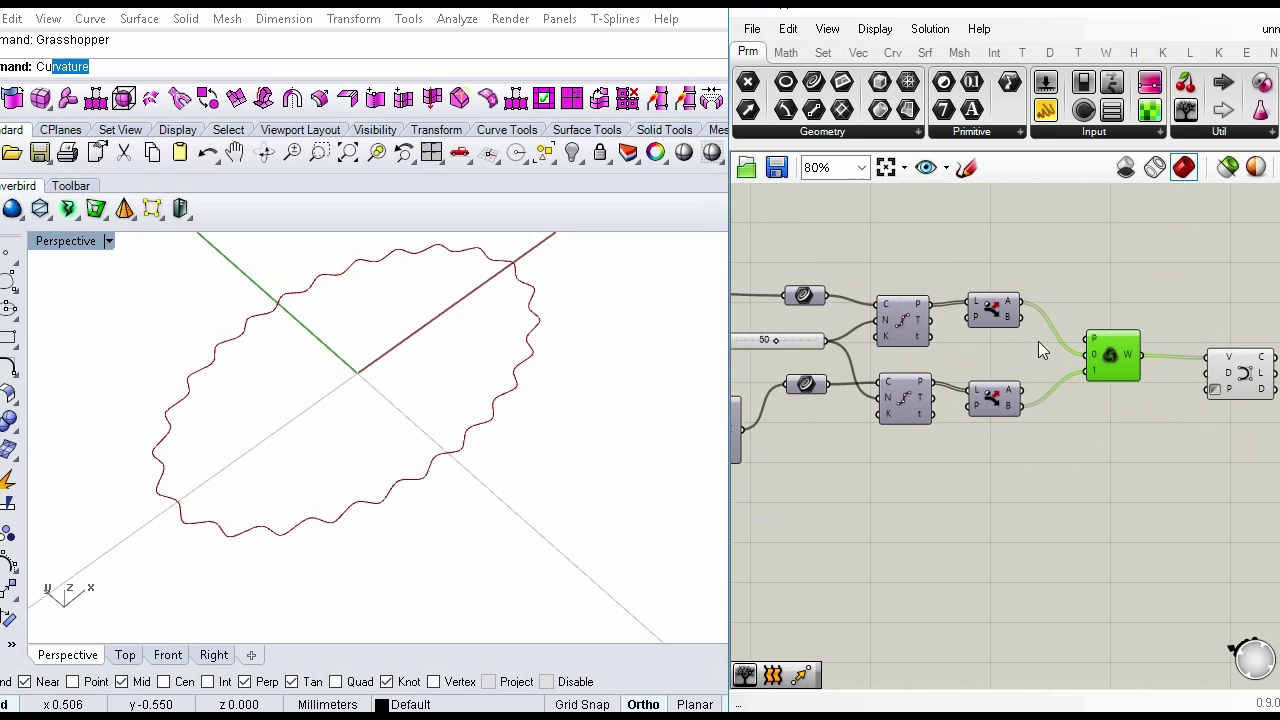
mouse_move(775, 346)
mouse_down()
mouse_move(828, 344)
mouse_move(768, 346)
mouse_up()
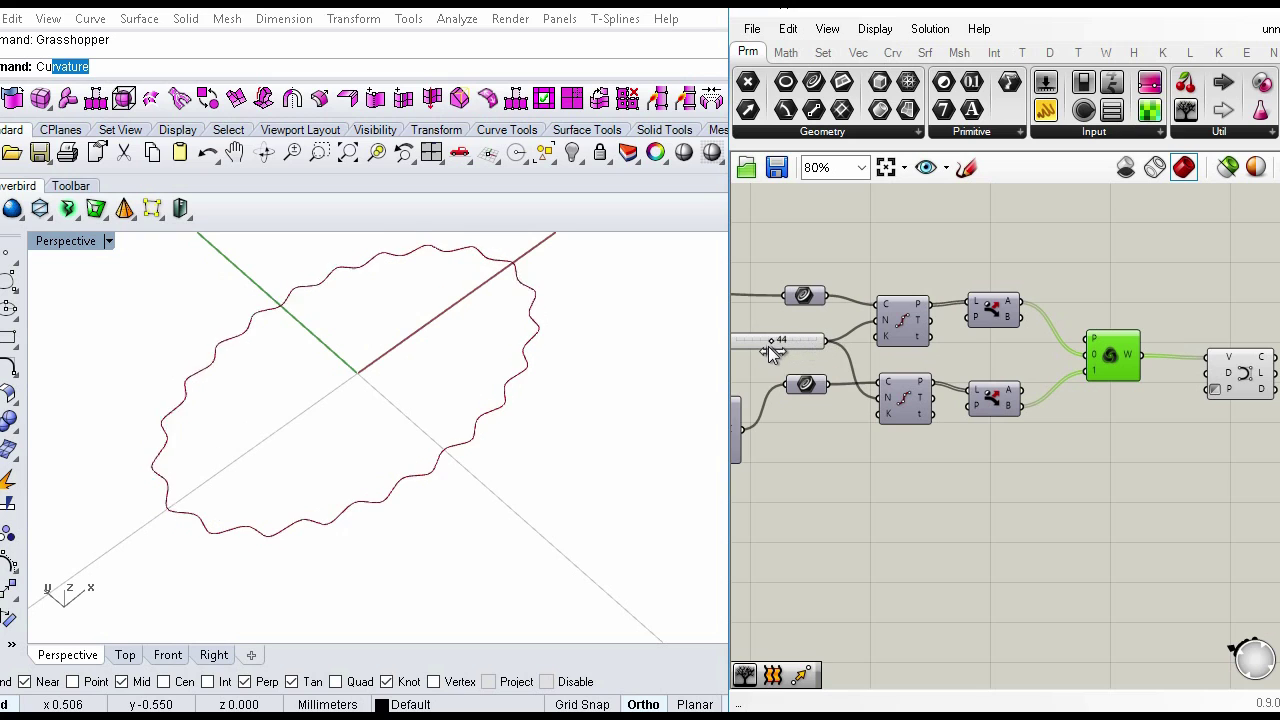
scroll(880, 362, up, 3)
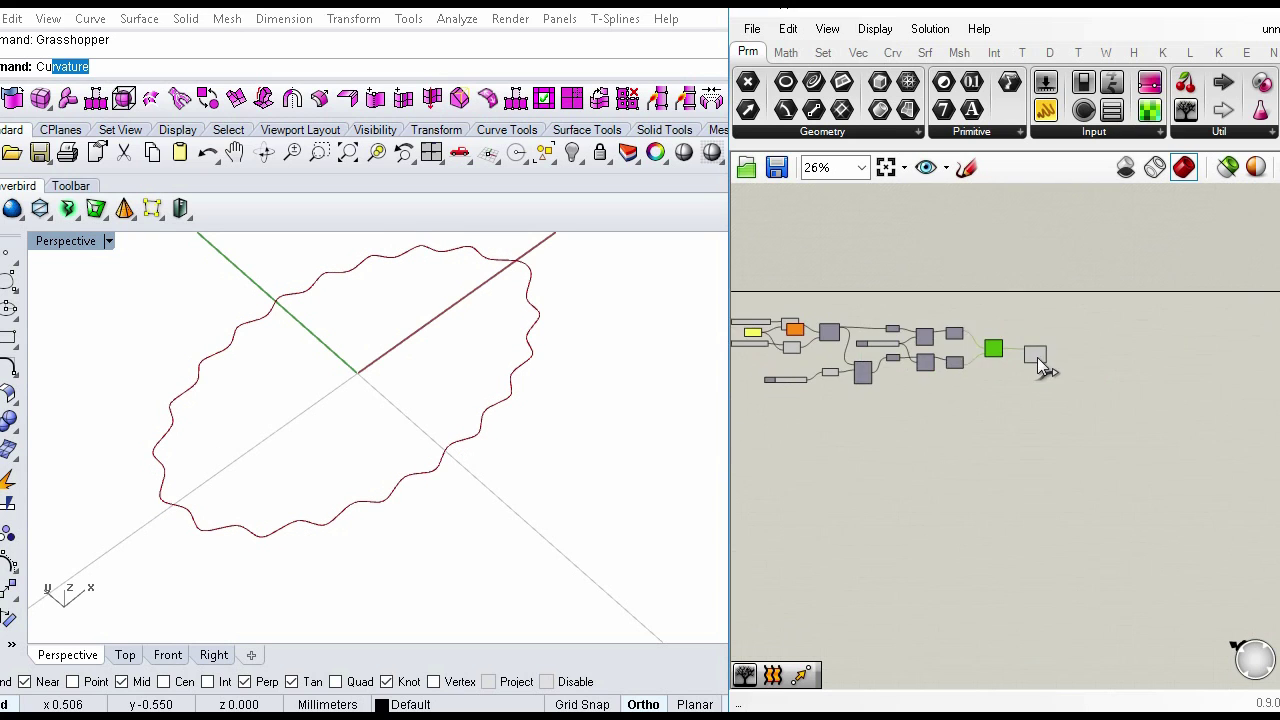
Step: Add a Curve parameter beside the Nurbs Curve component and connect it to the C output
right_drag(932, 355, 863, 391)
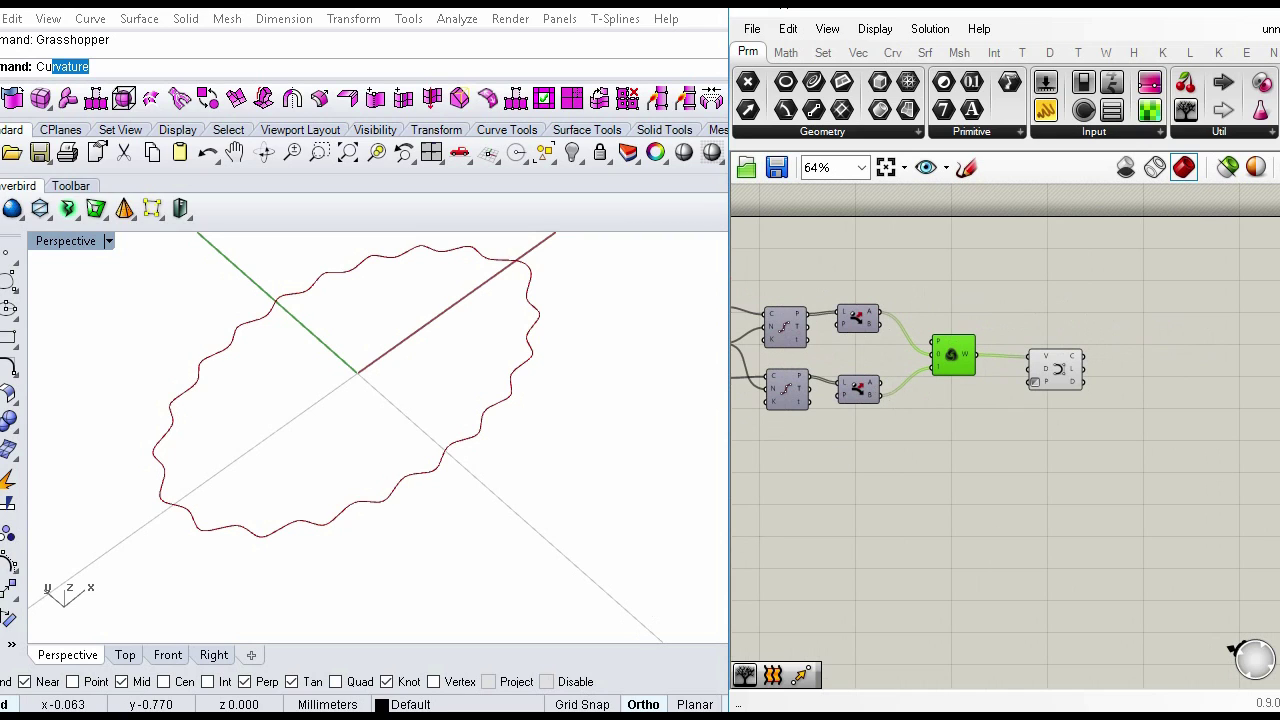
right_drag(1101, 388, 1039, 384)
click(1039, 384)
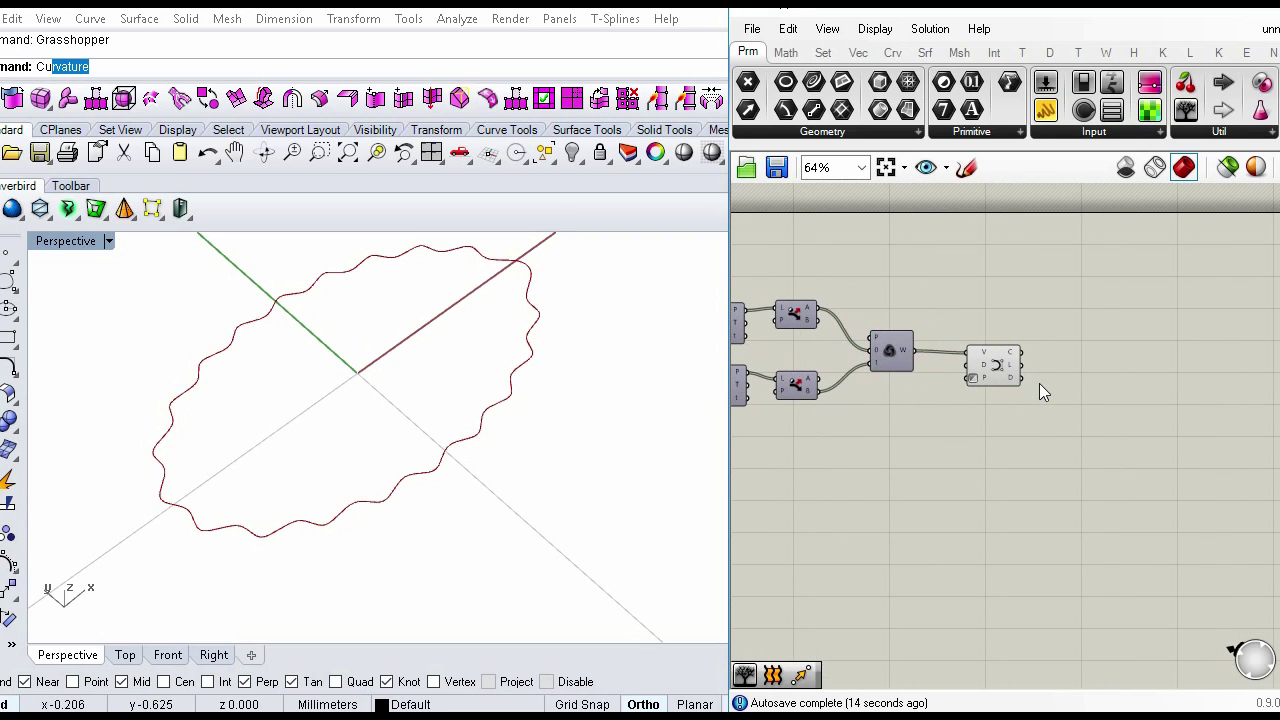
double_click(1039, 384)
text(cu)
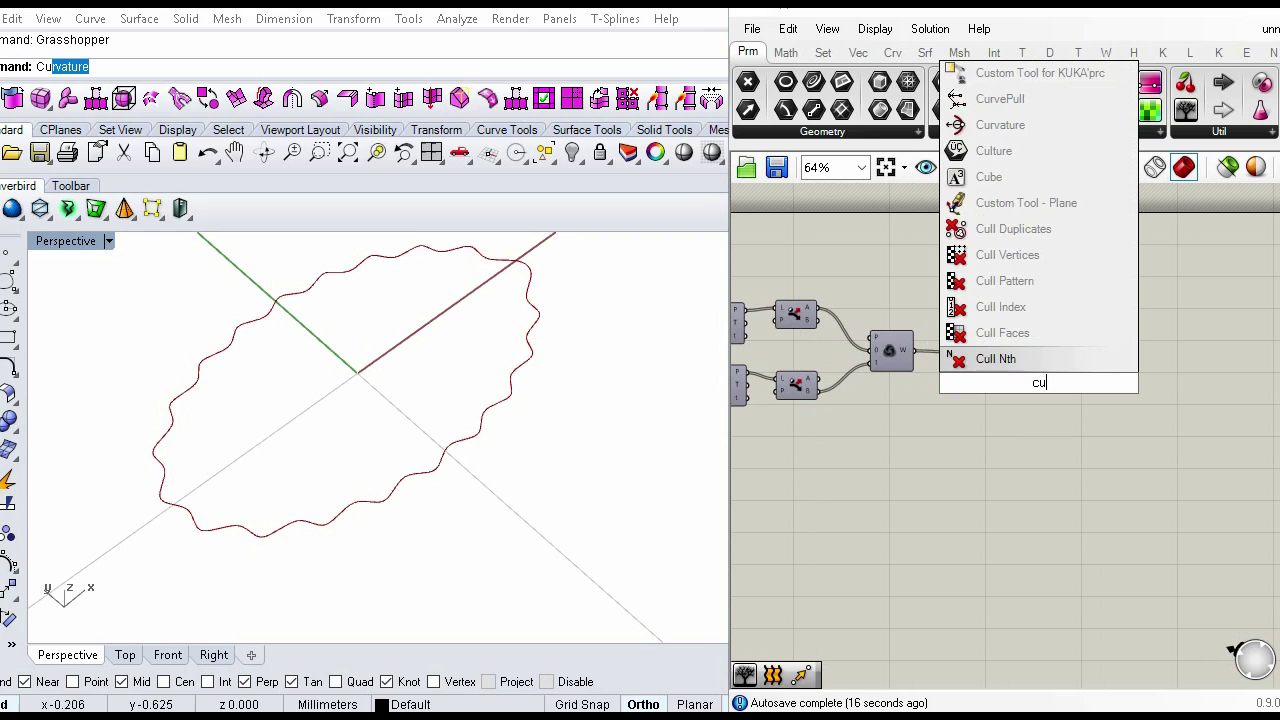
text(rve)
key(Return)
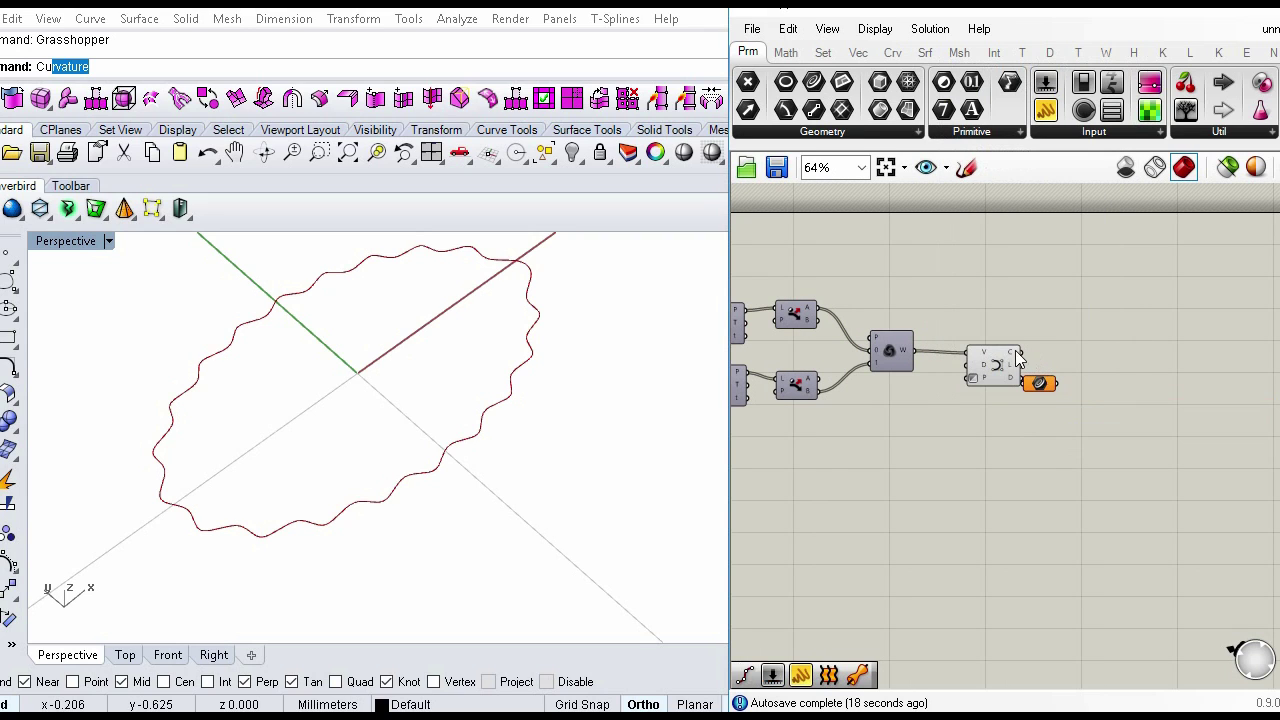
drag(1039, 382, 1053, 357)
Step: Hide the preview of the Nurbs Curve component
click(1012, 375)
middle_click(1012, 372)
click(1077, 304)
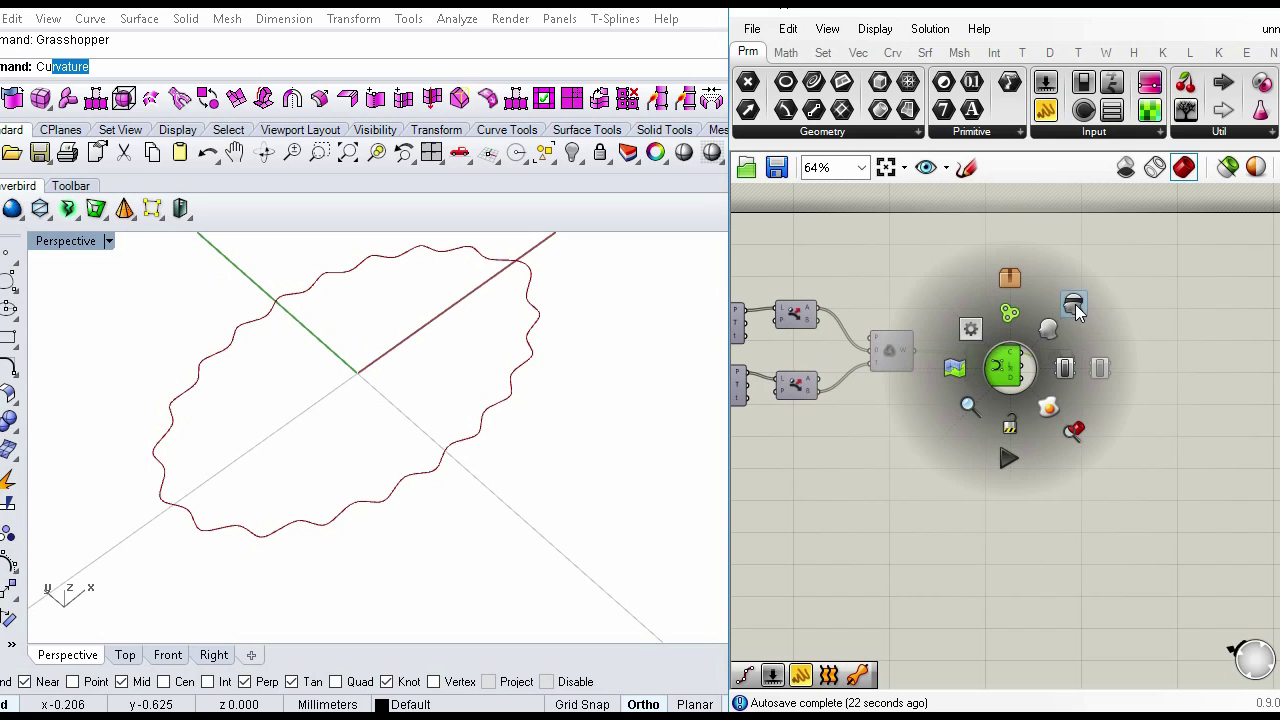
Step: Add a Boundary Surfaces component below the last Curve parameter and connect that parameter to its E input
right_drag(1106, 398, 907, 371)
click(907, 380)
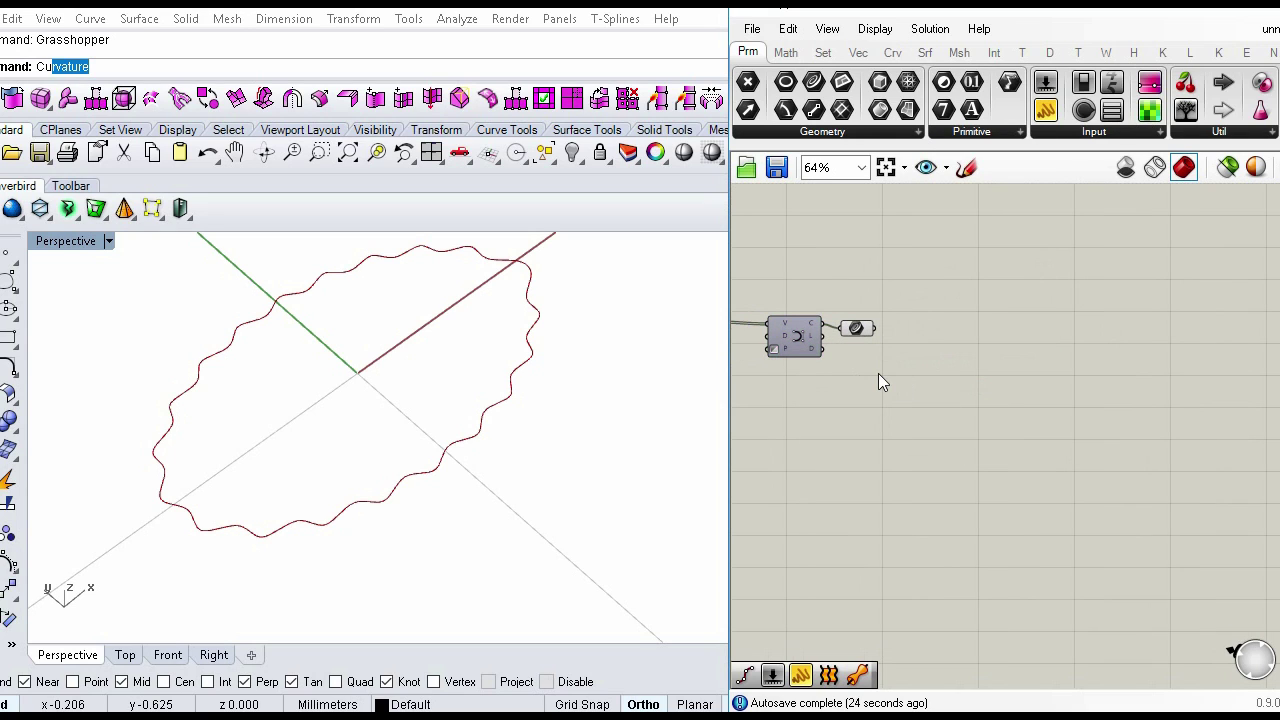
double_click(878, 373)
text(bo)
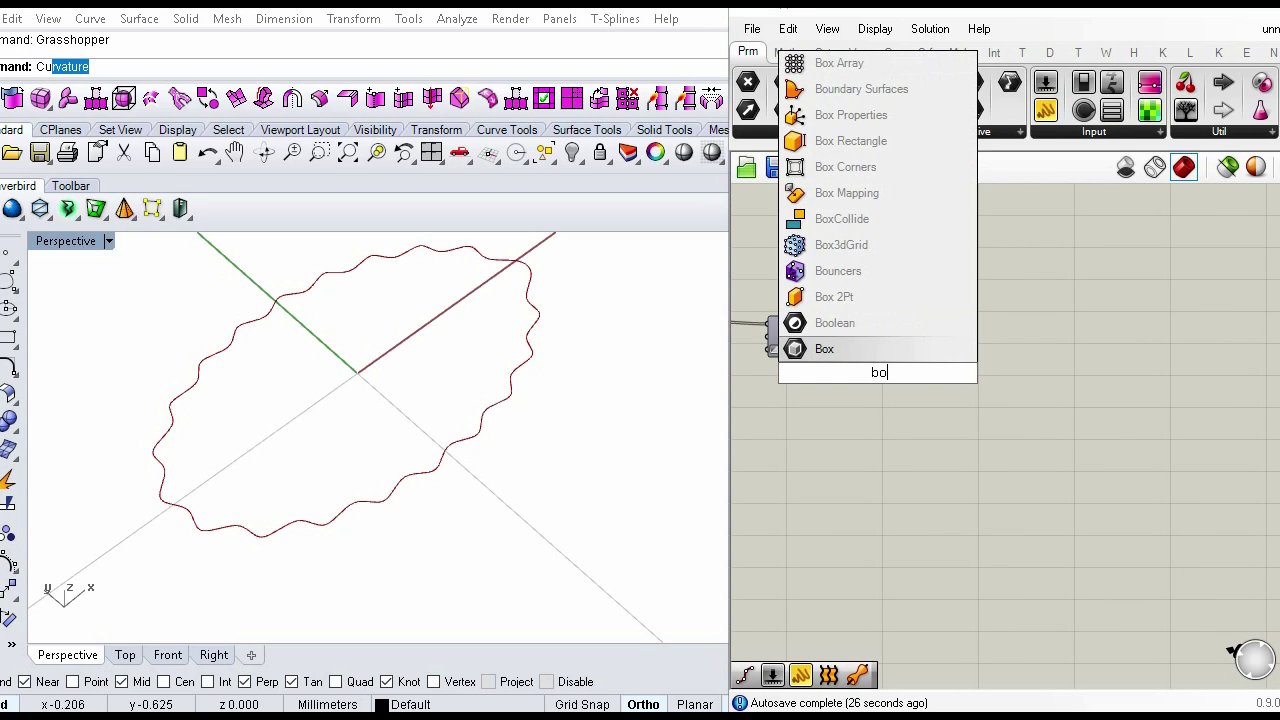
key(Up)
key(Up)
key(Up)
key(Up)
key(Up)
key(Up)
key(Up)
key(Up)
key(Up)
key(Up)
key(Return)
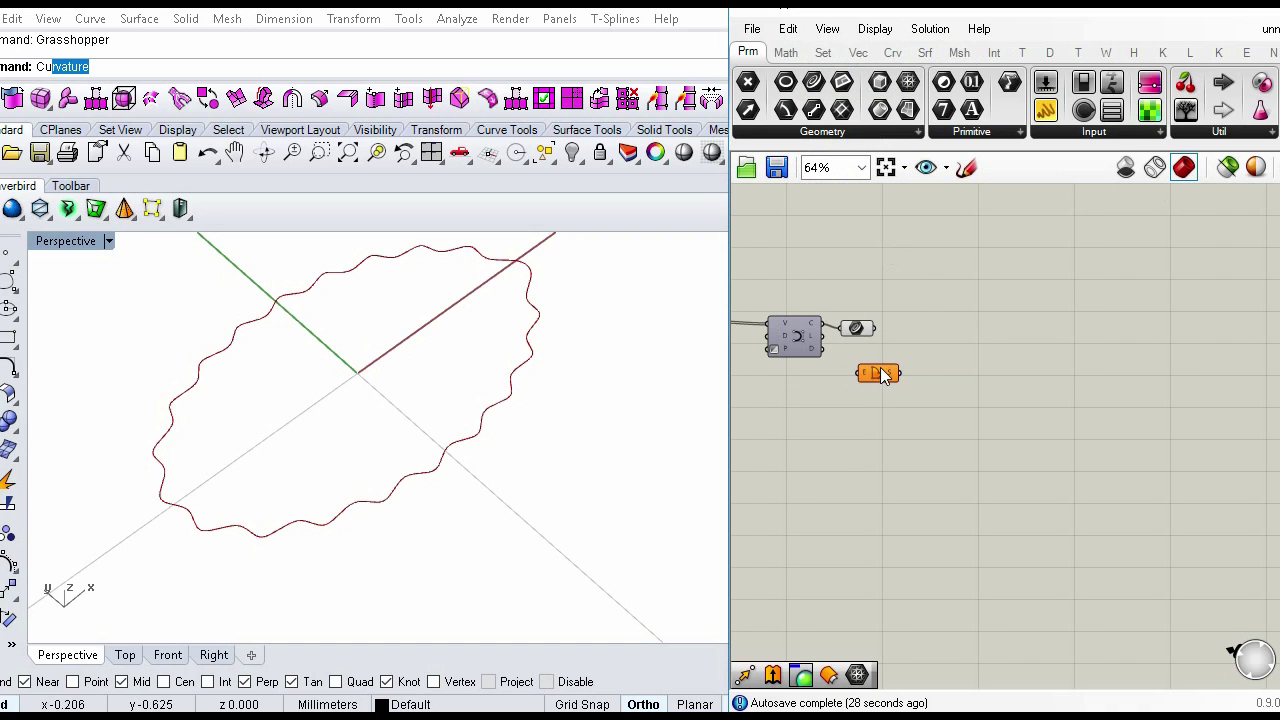
drag(877, 329, 896, 400)
click(928, 335)
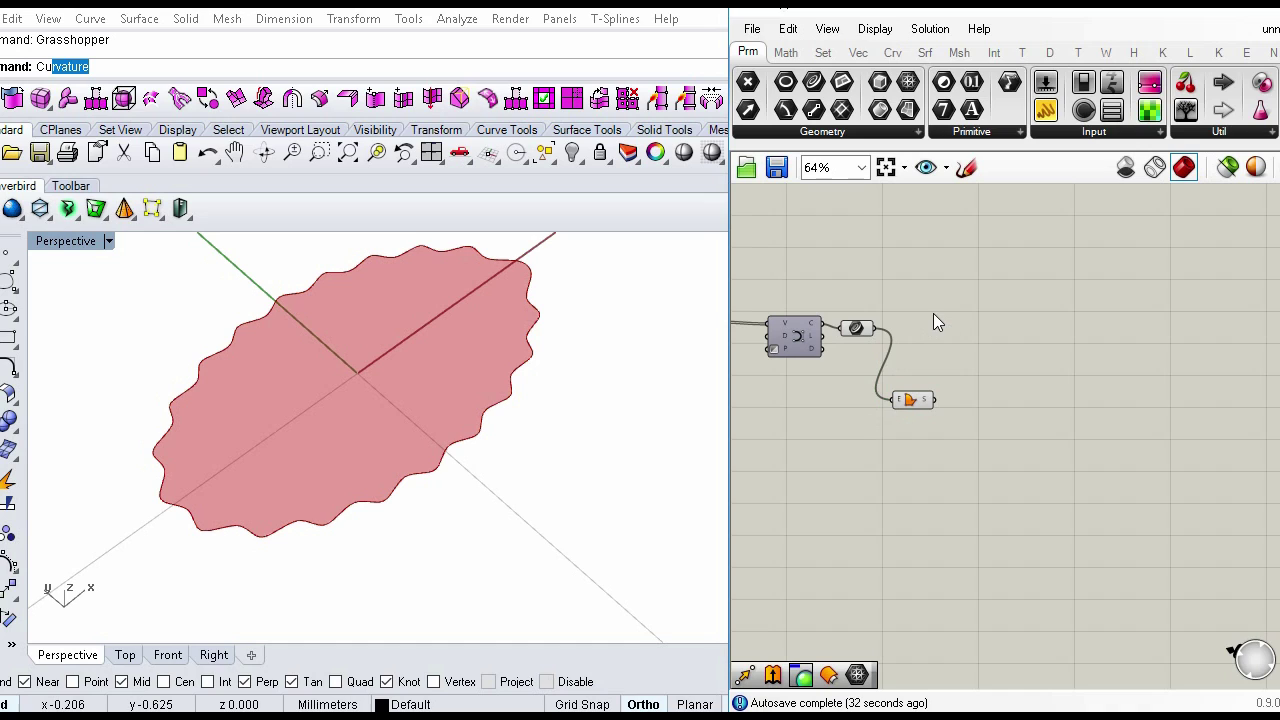
Step: Add an Area component beside the last Curve parameter and connect that parameter to its G input
double_click(933, 316)
text(are)
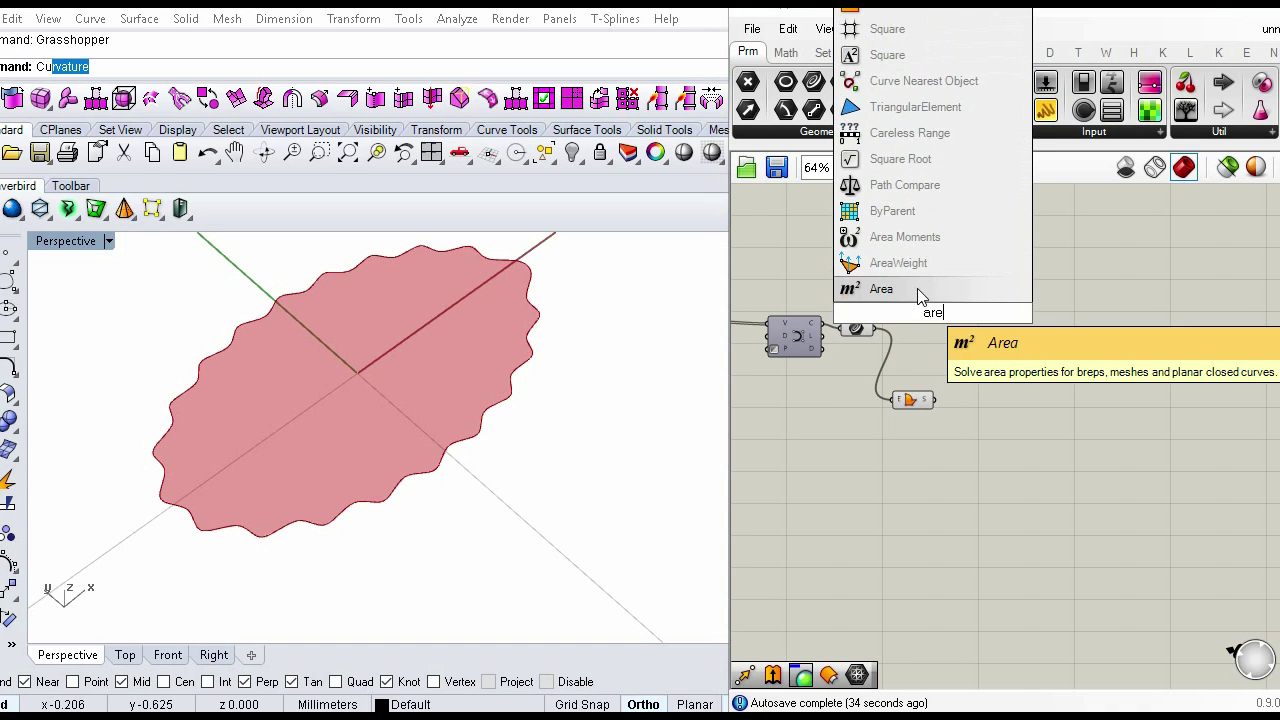
click(922, 292)
drag(913, 313, 880, 335)
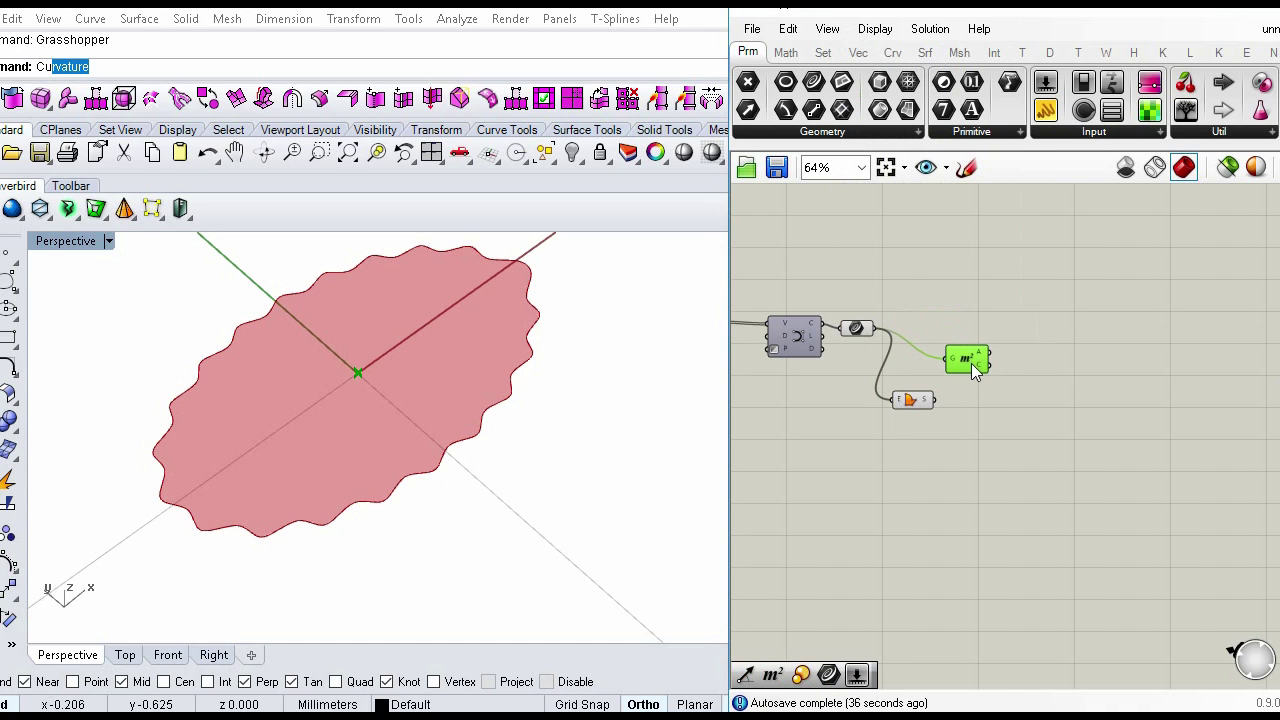
Step: Add a Move component below the Area component and connect the Boundary Surfaces S output to its G input
right_drag(1029, 441, 998, 440)
double_click(968, 438)
text(mo)
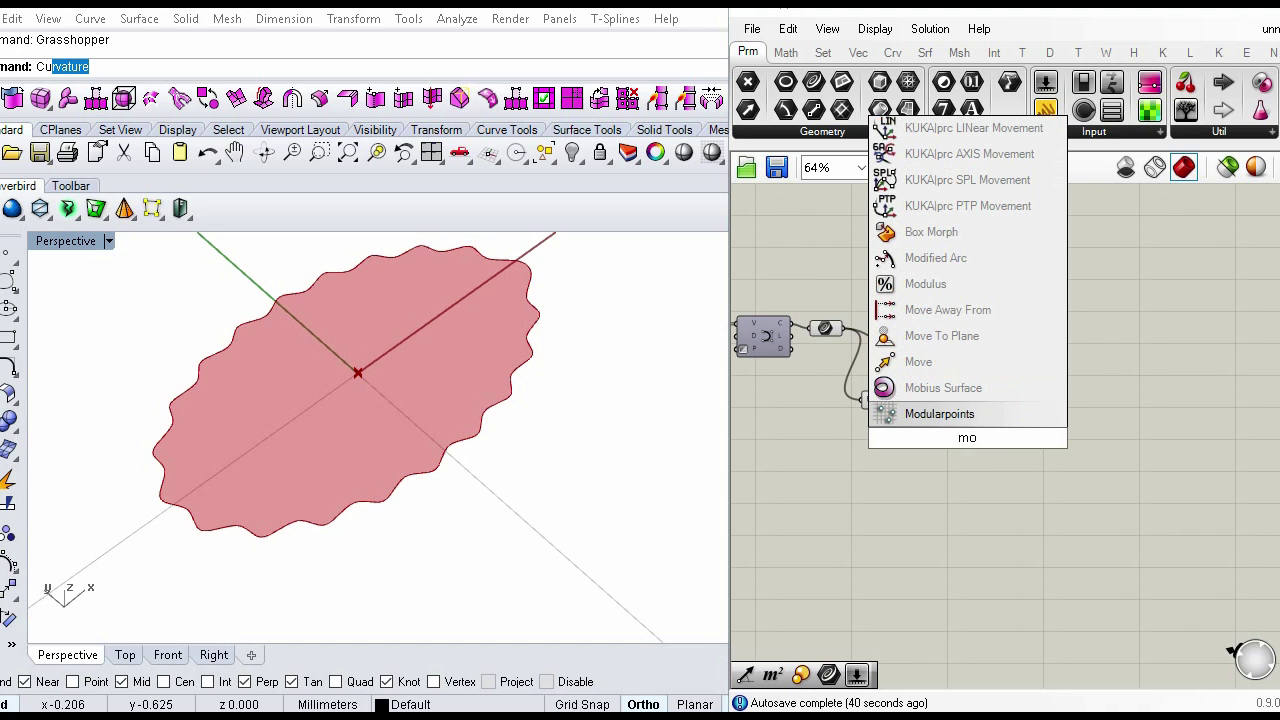
click(940, 363)
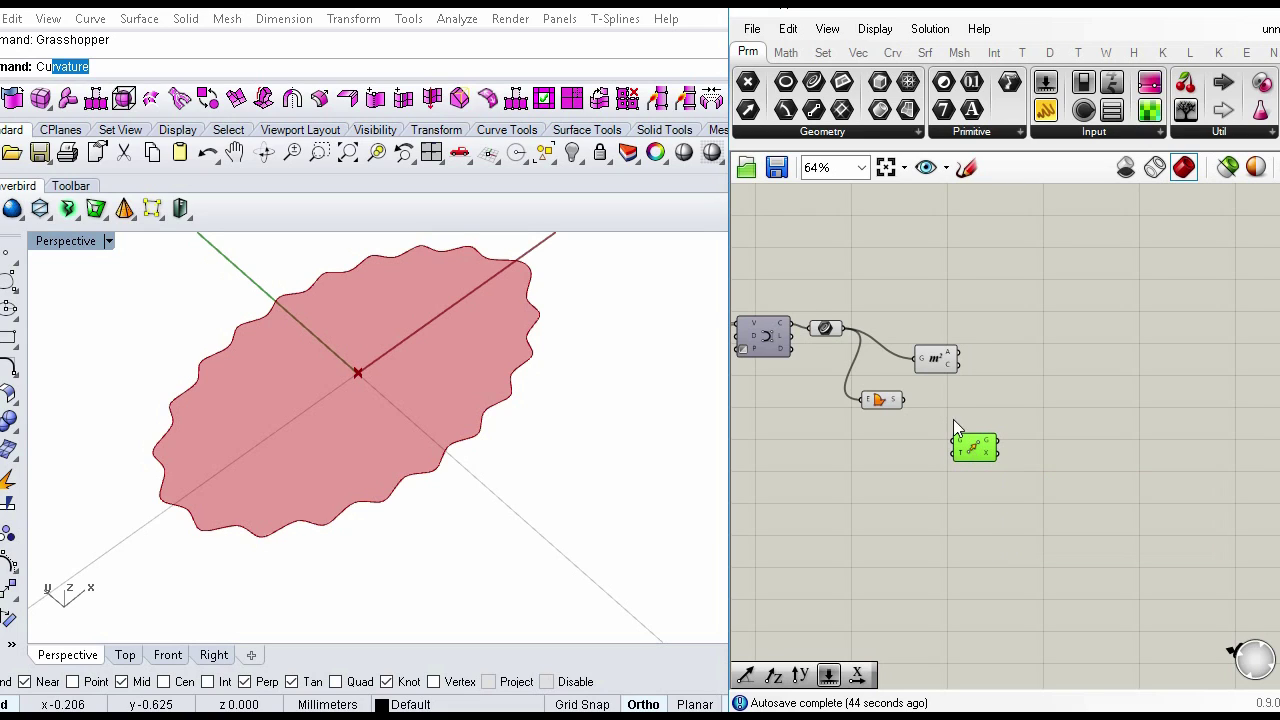
drag(935, 430, 957, 439)
mouse_move(958, 447)
click(1043, 427)
Step: Add a Unit Z component below the Boundary Surfaces component and connect its V output to the Move component's T input
right_drag(919, 478, 942, 452)
double_click(898, 452)
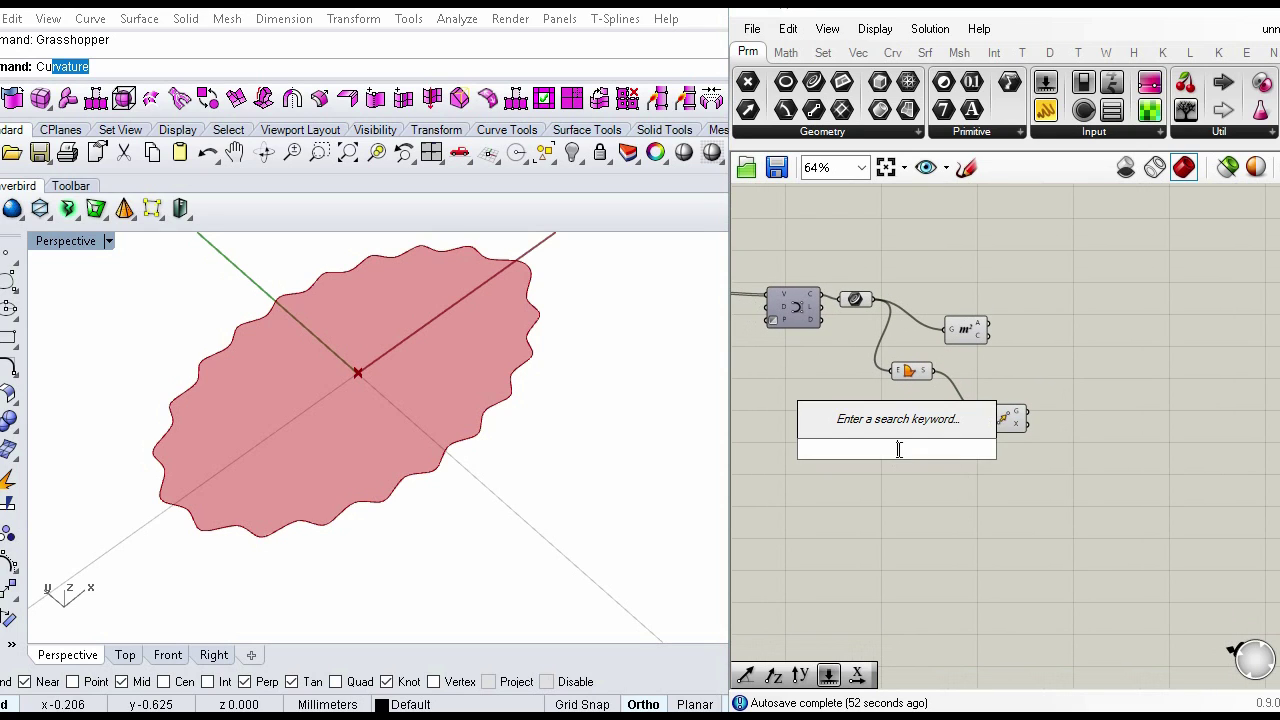
text(z)
click(905, 424)
mouse_move(918, 449)
mouse_down()
mouse_move(970, 447)
mouse_move(940, 453)
mouse_up()
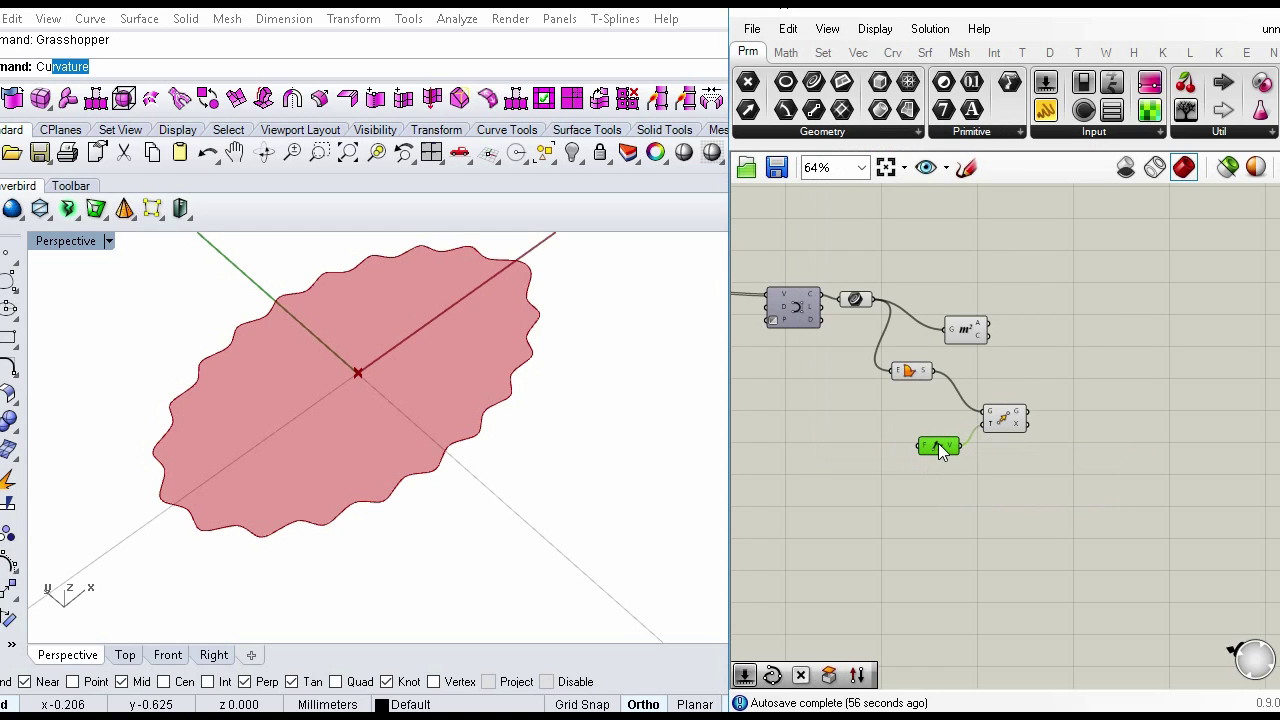
click(776, 455)
right_drag(491, 529, 486, 422)
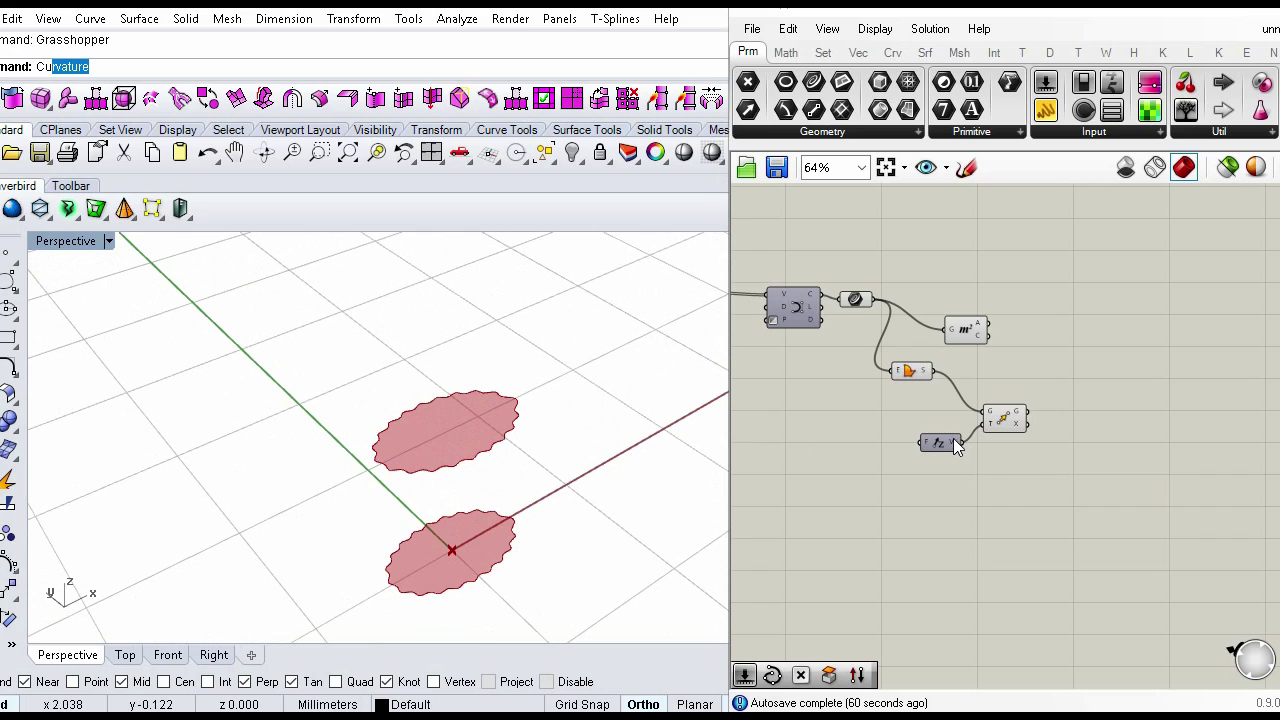
Step: Add a Series component beside the Unit Z component and connect its S output to Unit Z's F input
mouse_move(953, 440)
scroll(880, 449, up, 4)
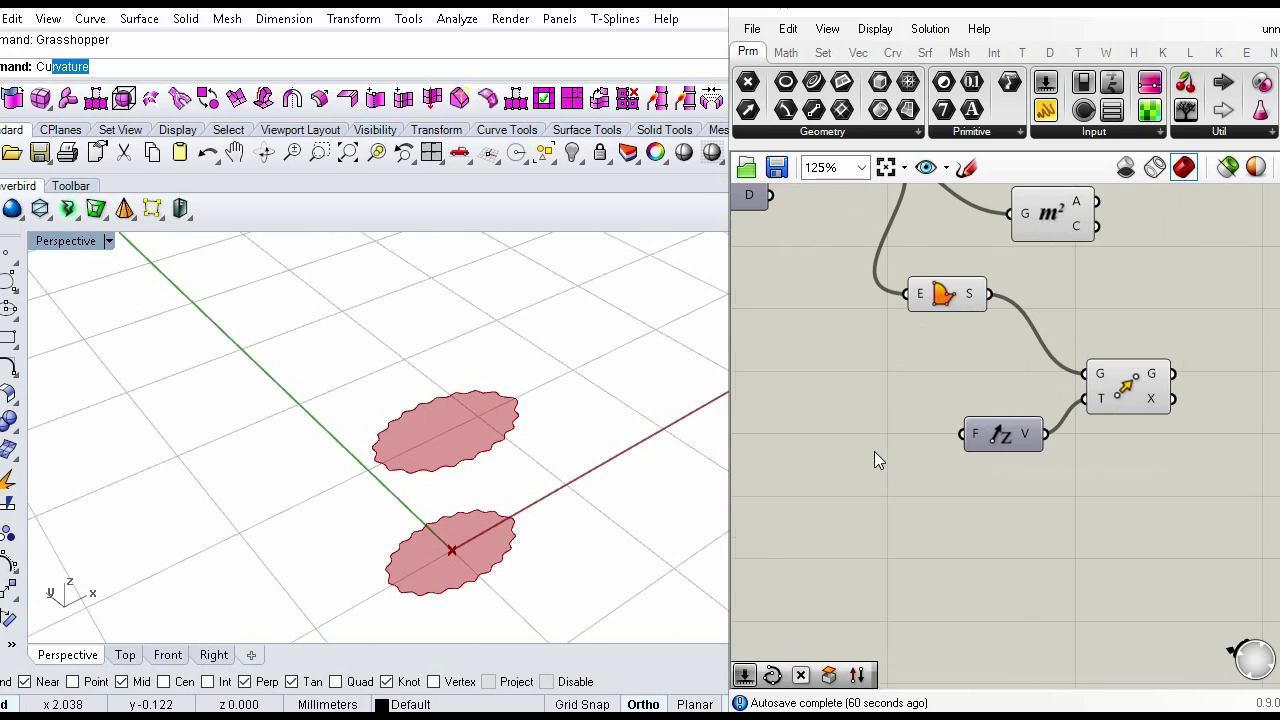
double_click(874, 451)
text(ser)
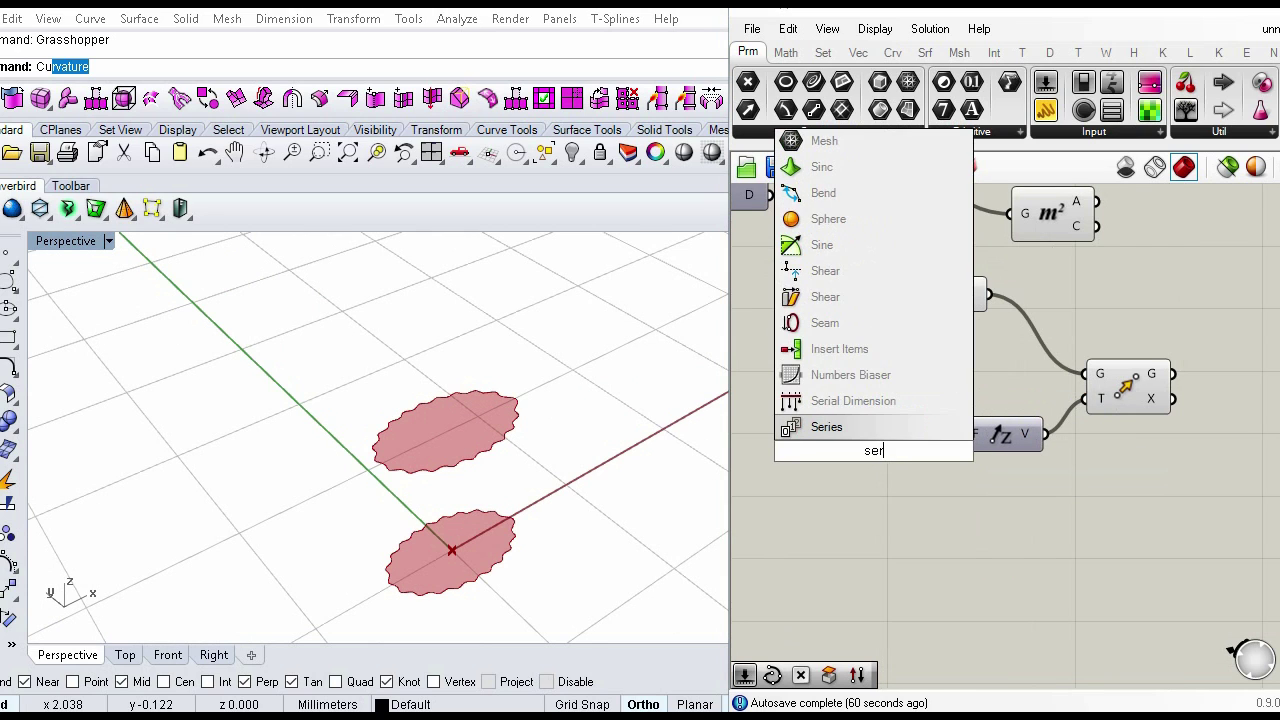
key(Return)
drag(965, 447, 962, 436)
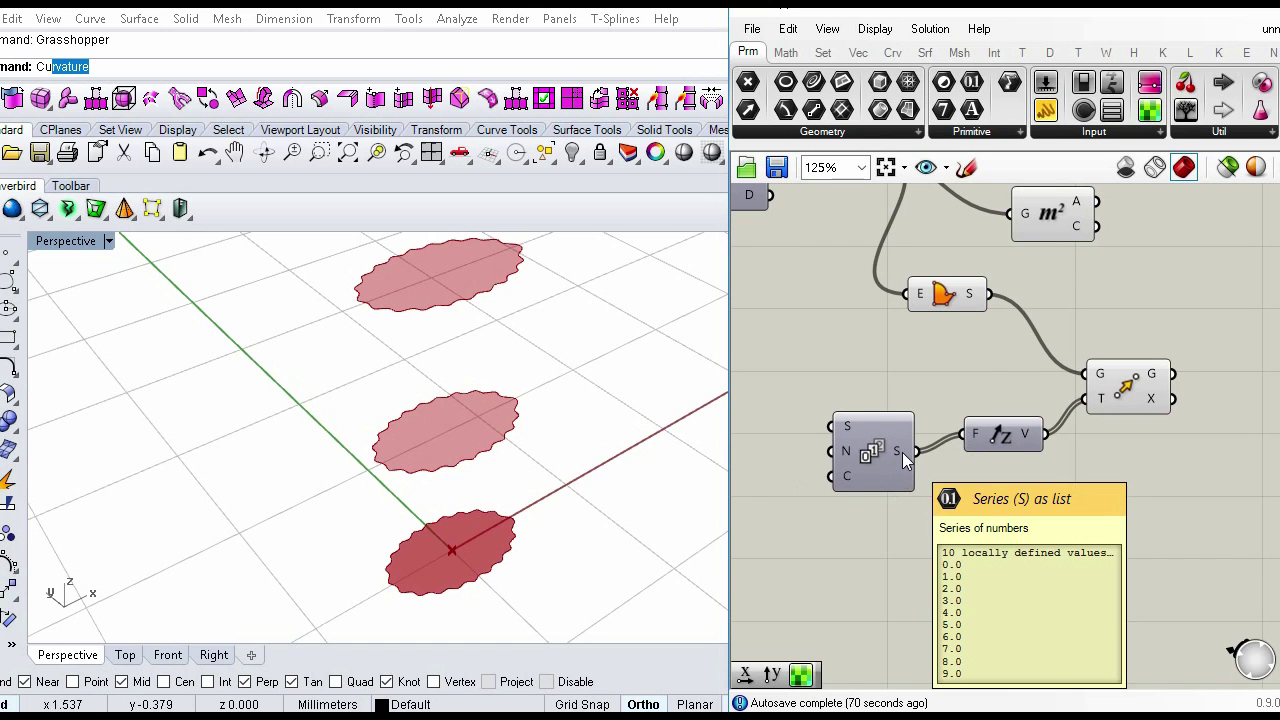
scroll(733, 494, down, 1)
scroll(571, 531, down, 5)
scroll(571, 531, down, 2)
scroll(573, 535, up, 8)
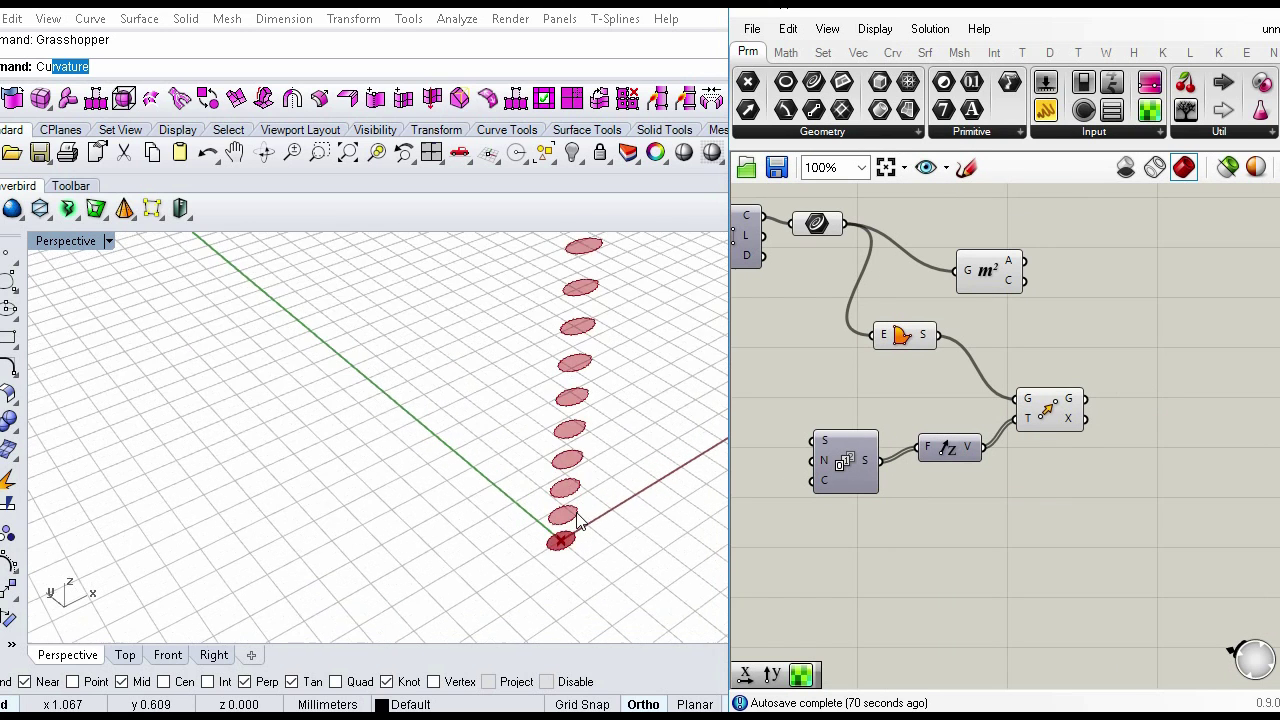
scroll(575, 540, up, 3)
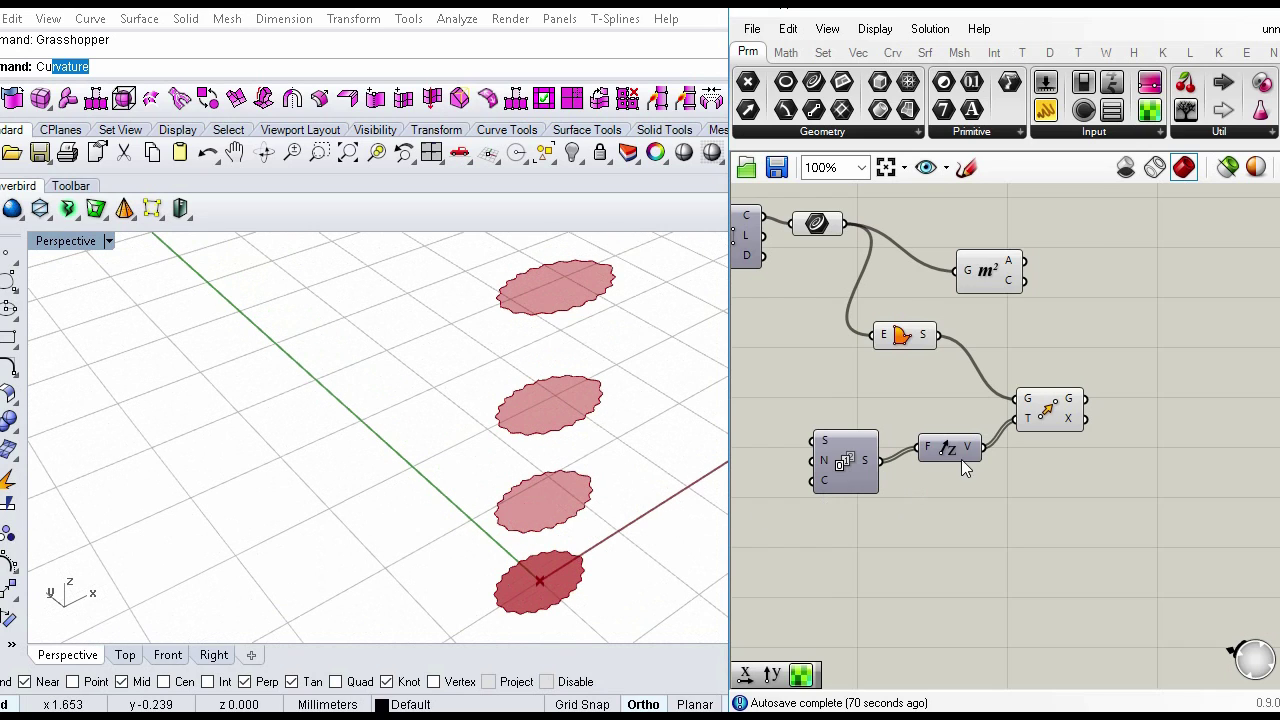
Step: Add a number slider set to 0.025 and connect it to the N (step) input of the Series component
right_drag(968, 468, 1092, 431)
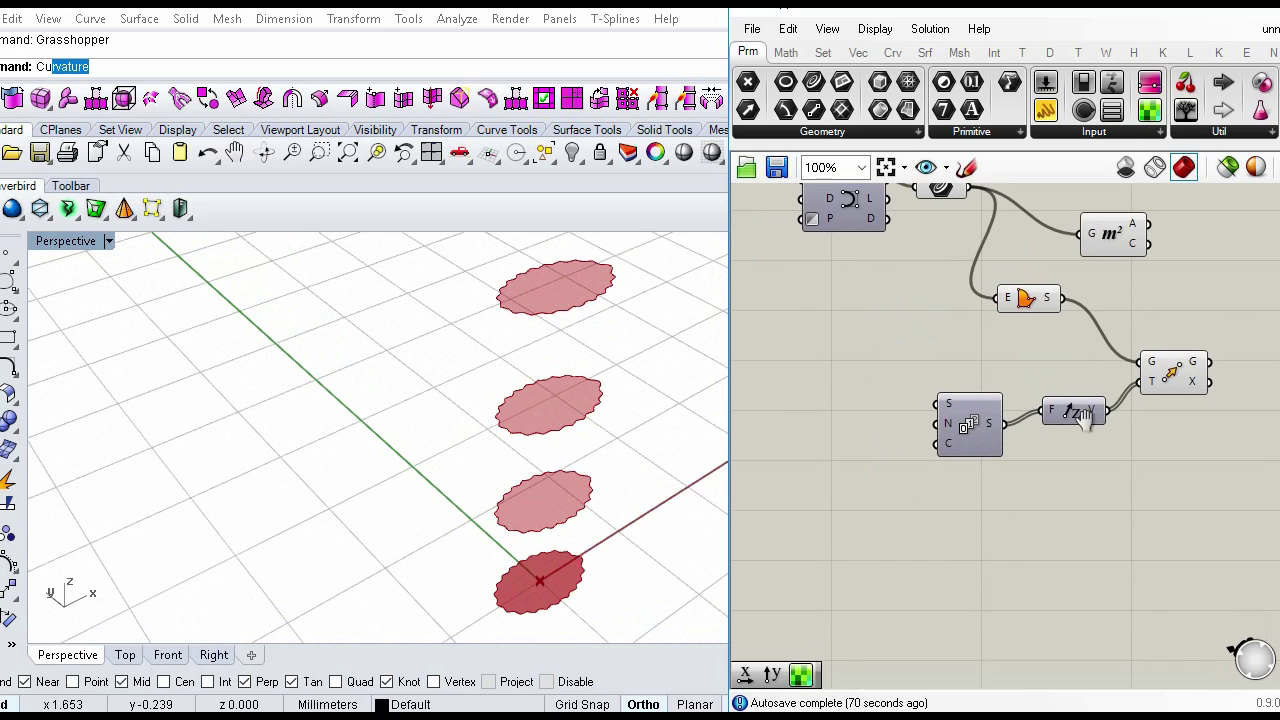
double_click(843, 427)
text(0)
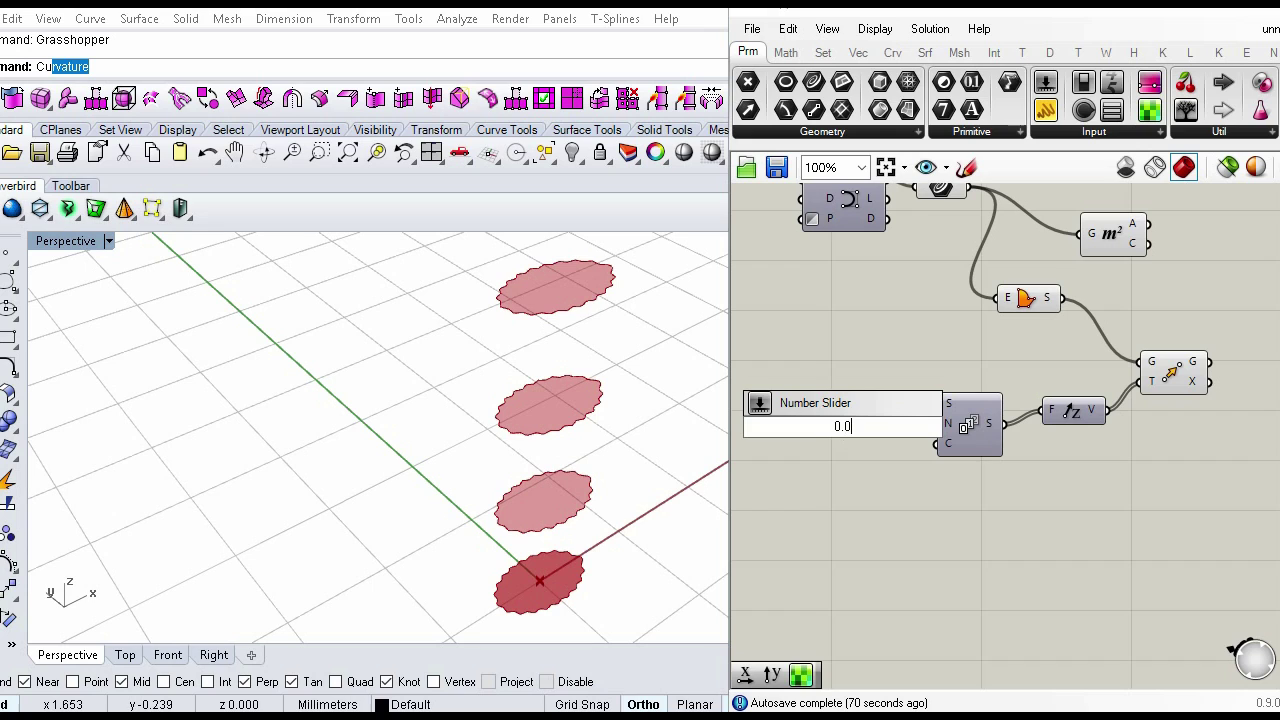
key(Return)
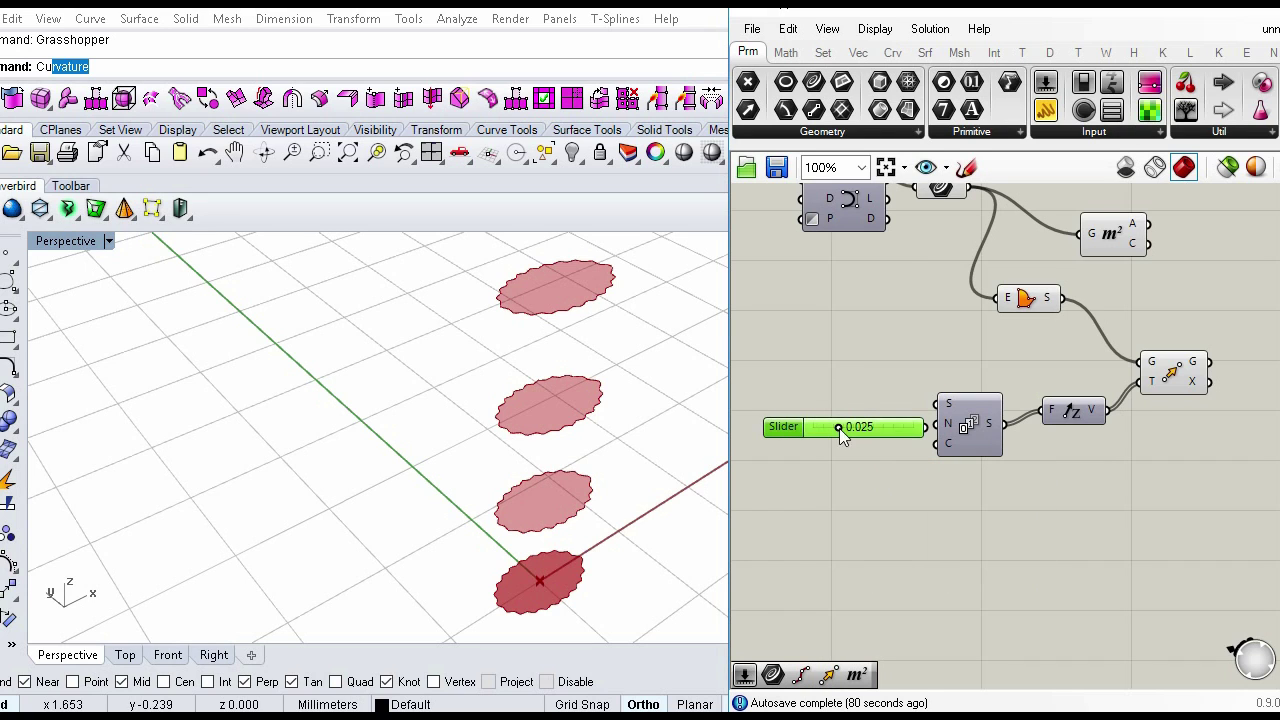
drag(937, 428, 894, 430)
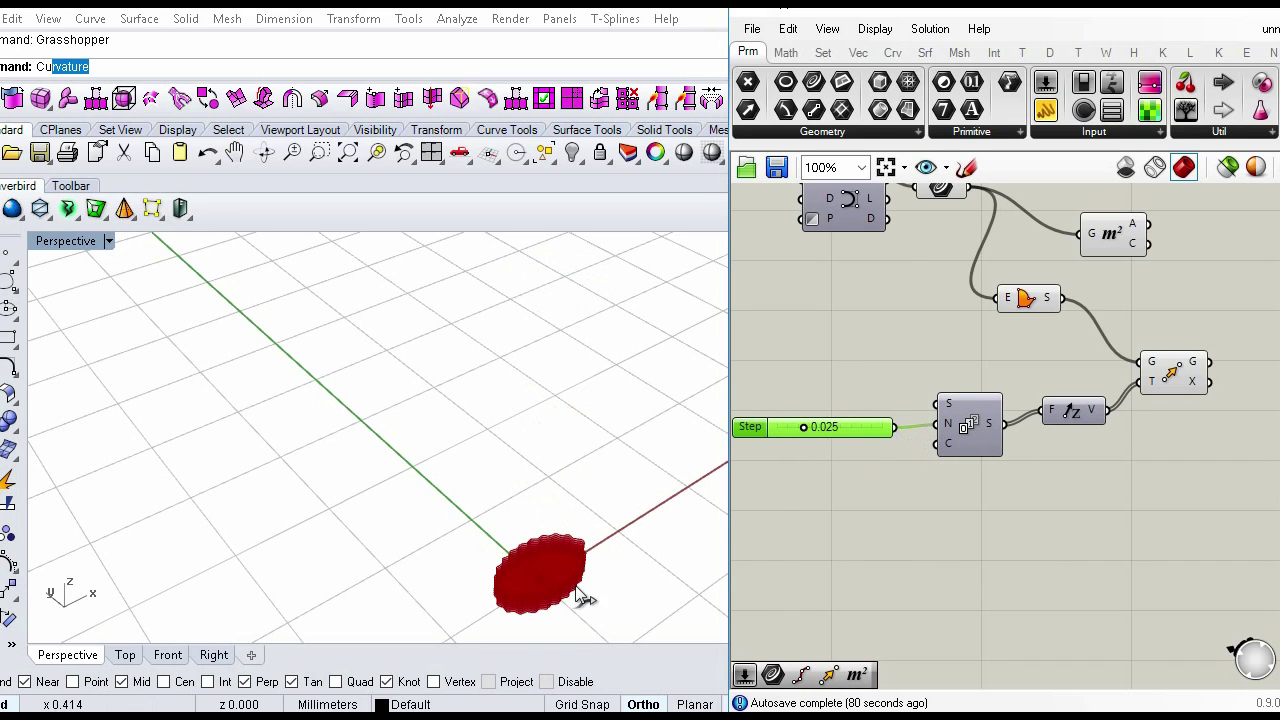
Step: Zoom in on the stacked wavy surfaces in the Perspective viewport and examine their vertical spacing from different angles
scroll(580, 560, up, 5)
right_drag(554, 540, 506, 450)
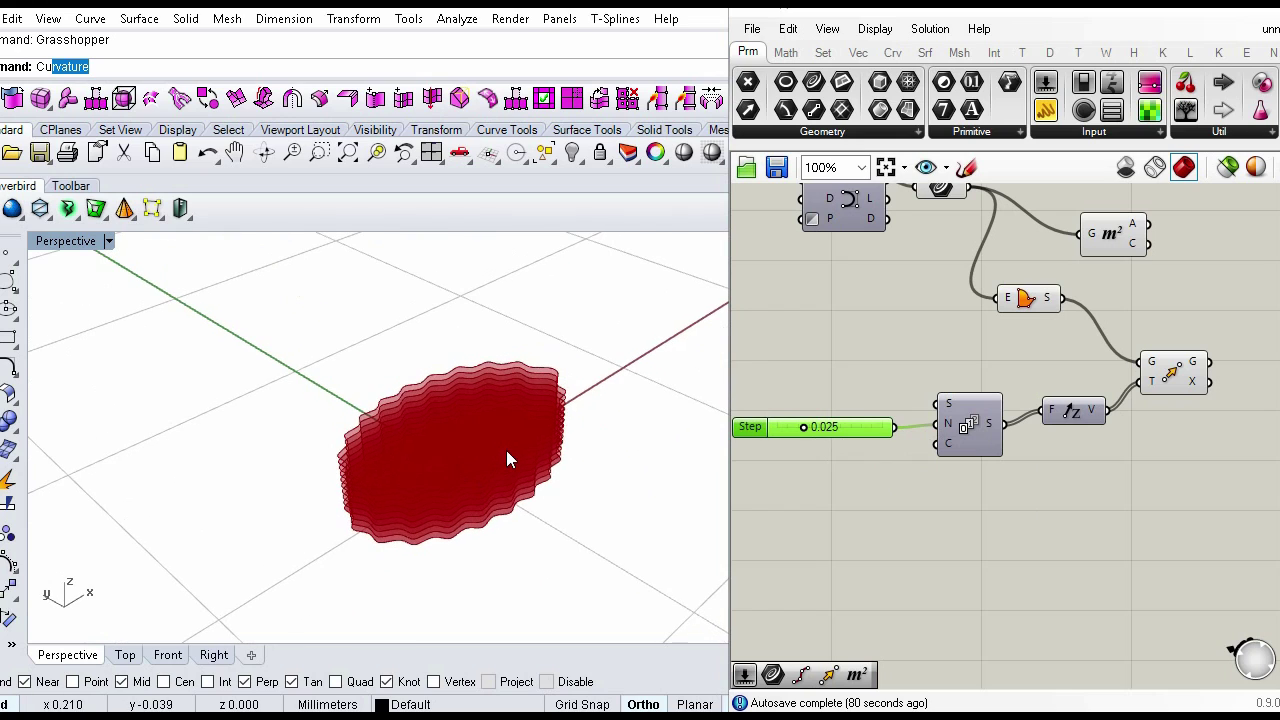
text(zoo)
key(BackSpace)
key(BackSpace)
key(BackSpace)
key(BackSpace)
key(BackSpace)
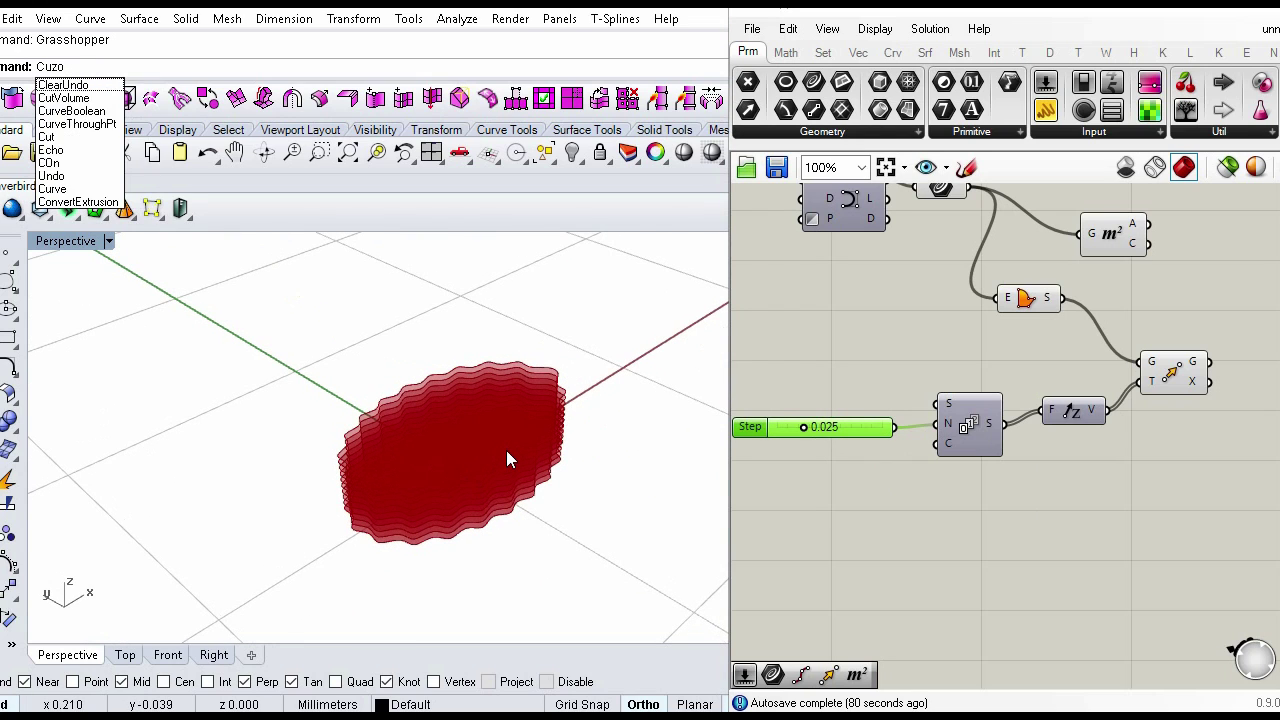
text(Zoom)
key(Return)
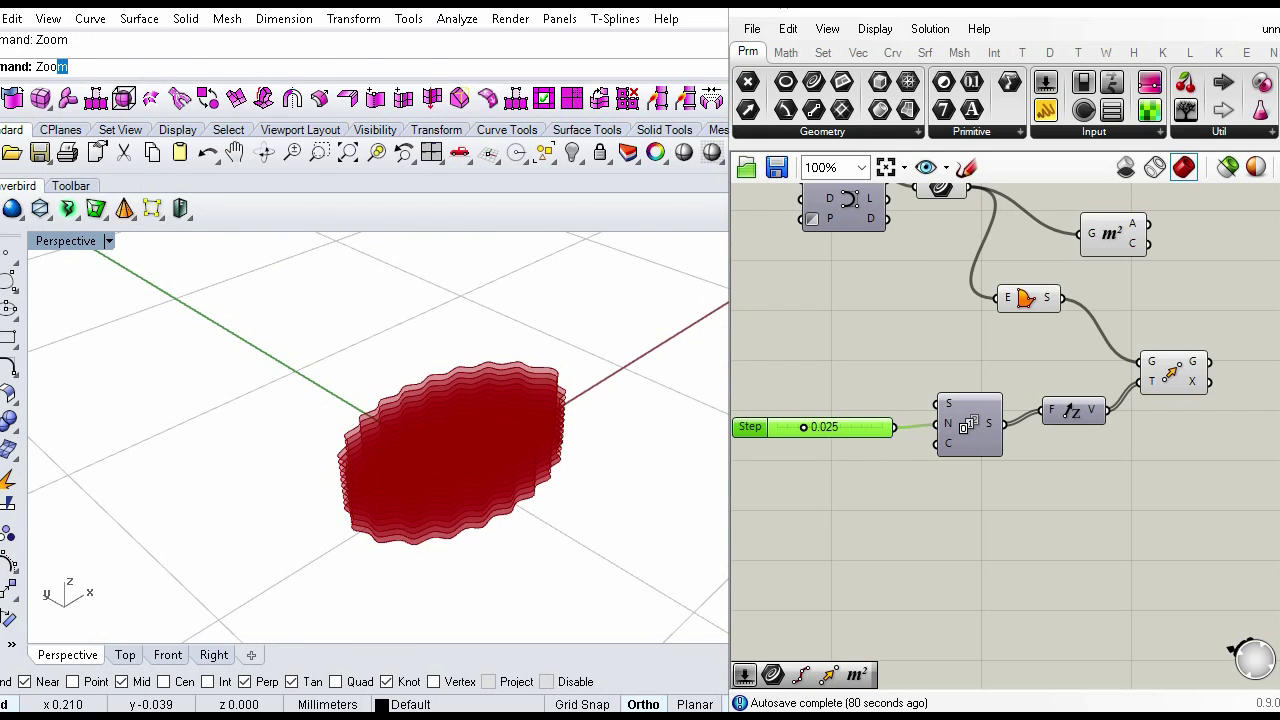
drag(396, 362, 497, 571)
scroll(510, 562, up, 2)
right_drag(522, 562, 363, 389)
scroll(545, 535, up, 3)
scroll(520, 525, down, 3)
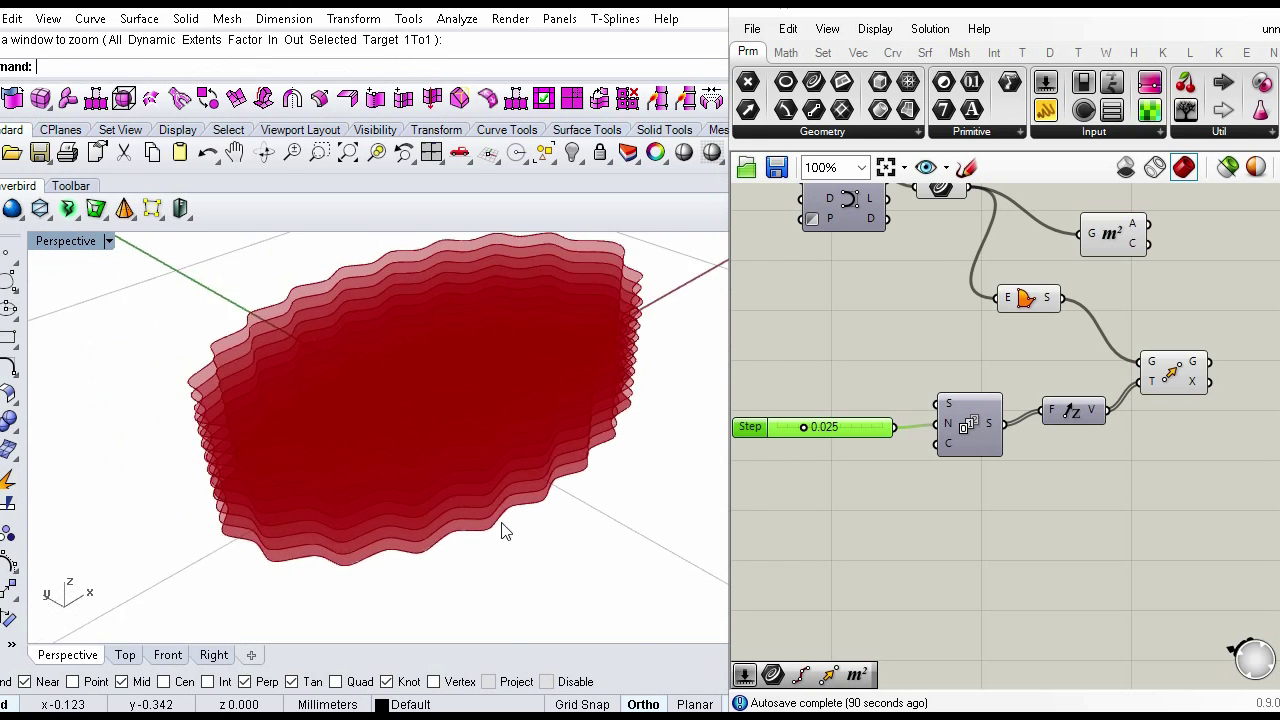
right_drag(505, 524, 497, 488)
scroll(520, 498, down, 5)
scroll(625, 492, up, 5)
shift+right_drag(634, 487, 331, 479)
Step: Add a number slider set to 18 and connect it to the C (count) input of the Series component
right_drag(837, 490, 972, 448)
click(1021, 414)
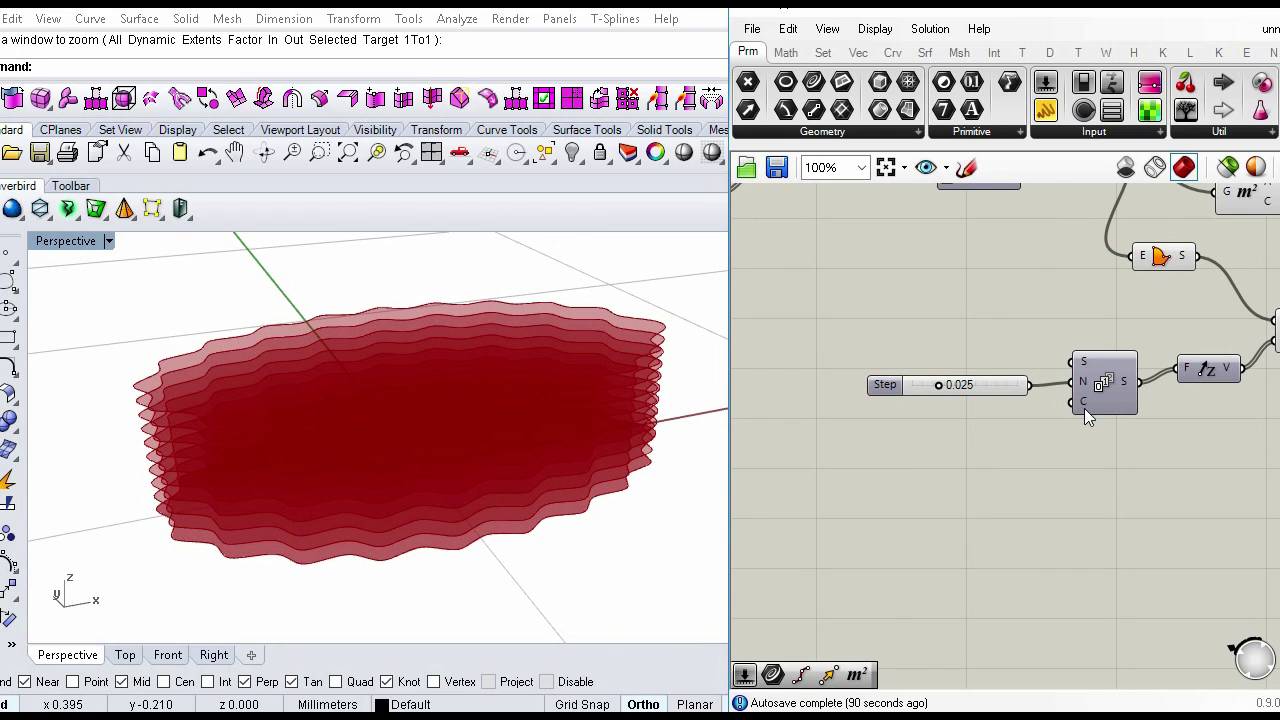
double_click(947, 446)
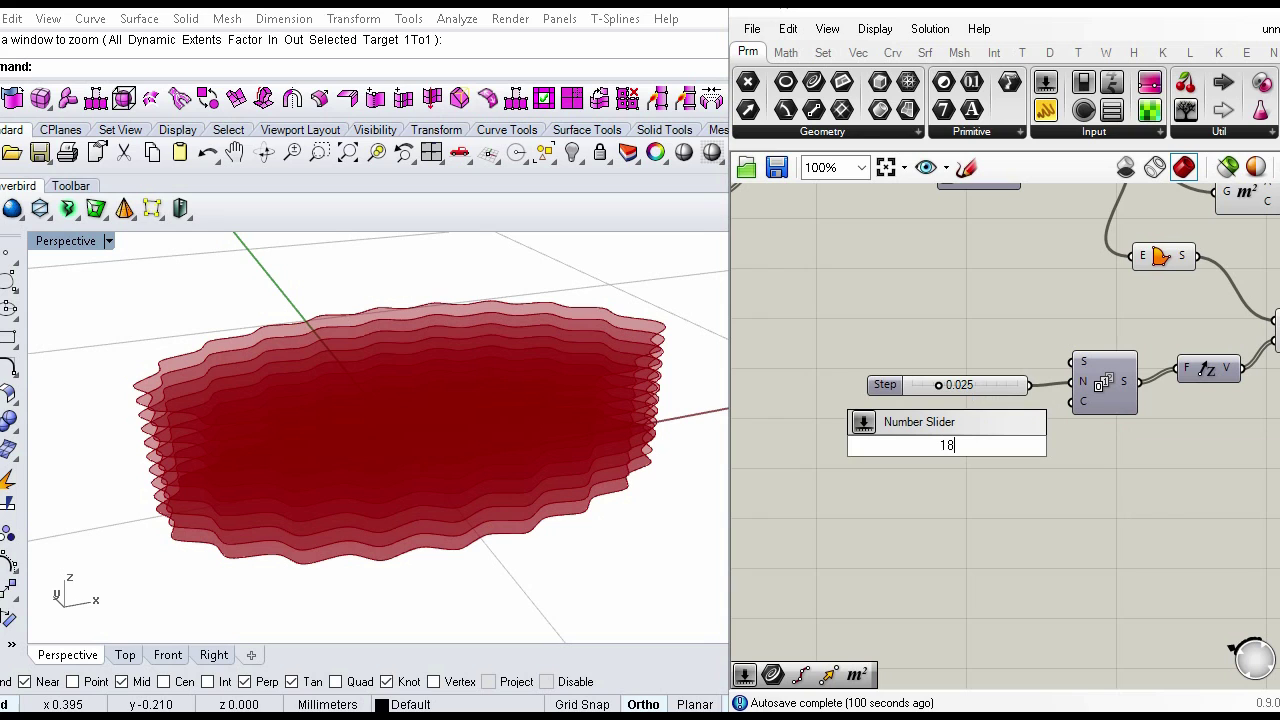
key(Return)
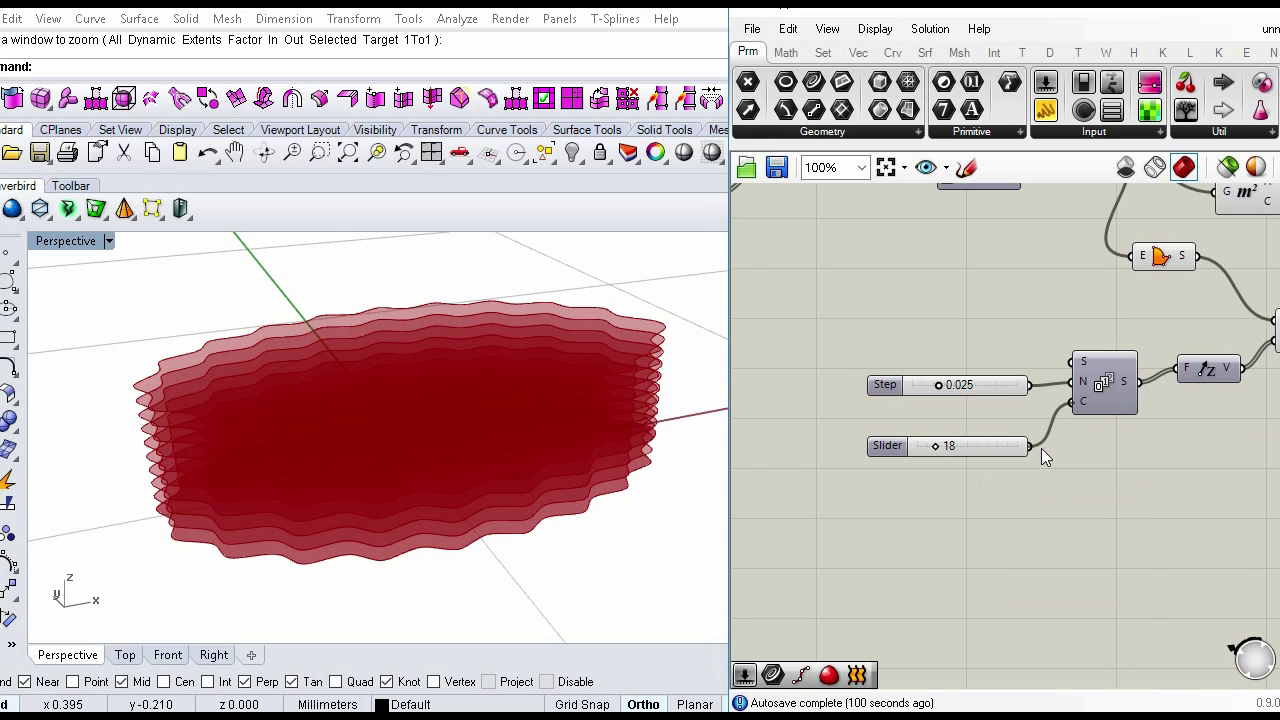
scroll(360, 525, down, 4)
right_drag(303, 540, 575, 443)
right_drag(575, 443, 566, 471)
Step: Reposition the Area component so that it sits directly above the Move component
right_drag(1080, 533, 960, 539)
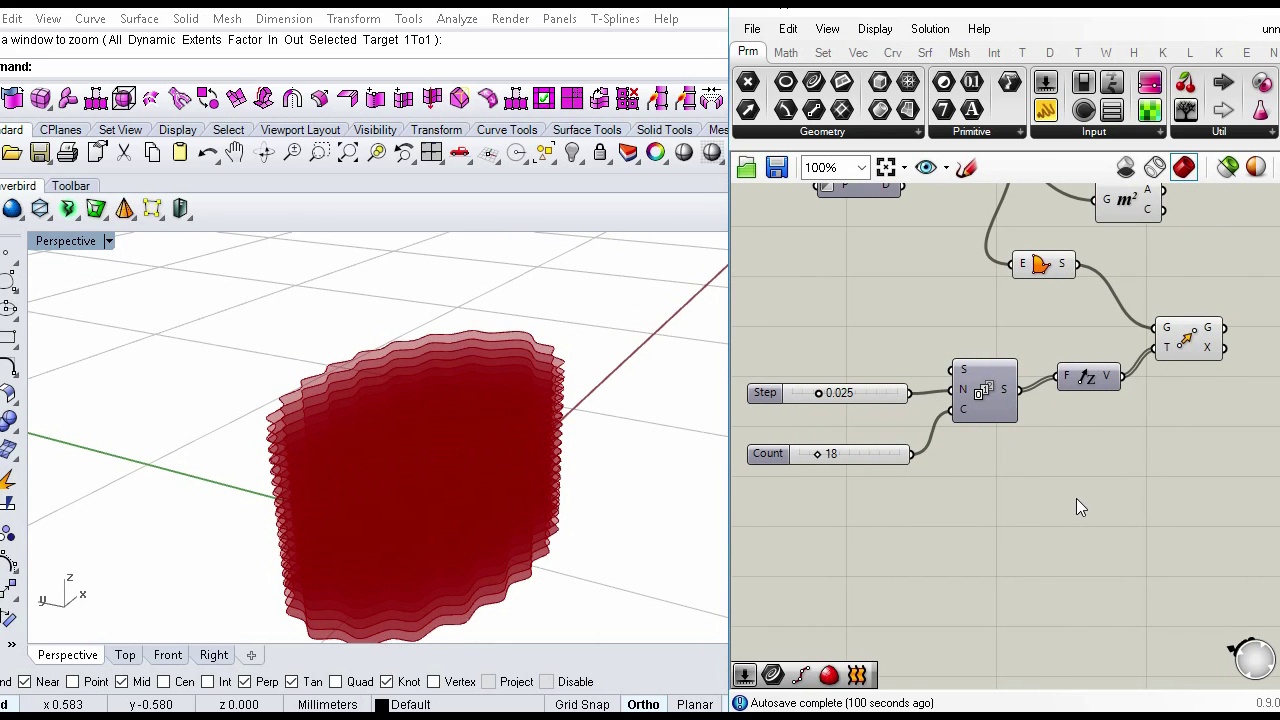
right_drag(1103, 489, 997, 566)
drag(1019, 283, 1076, 283)
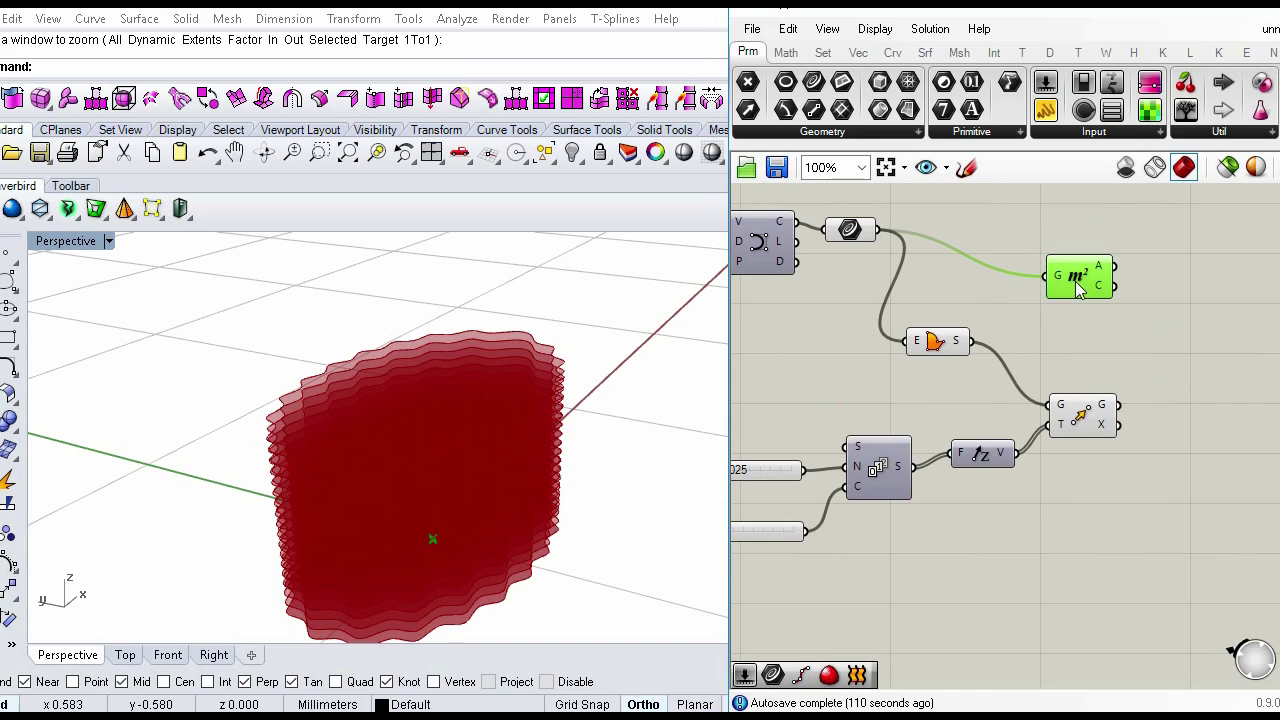
Step: Add a Line SDL component, connecting the Area's C output to its S input and the Unit Z vector to its D input
right_drag(1126, 414, 1018, 416)
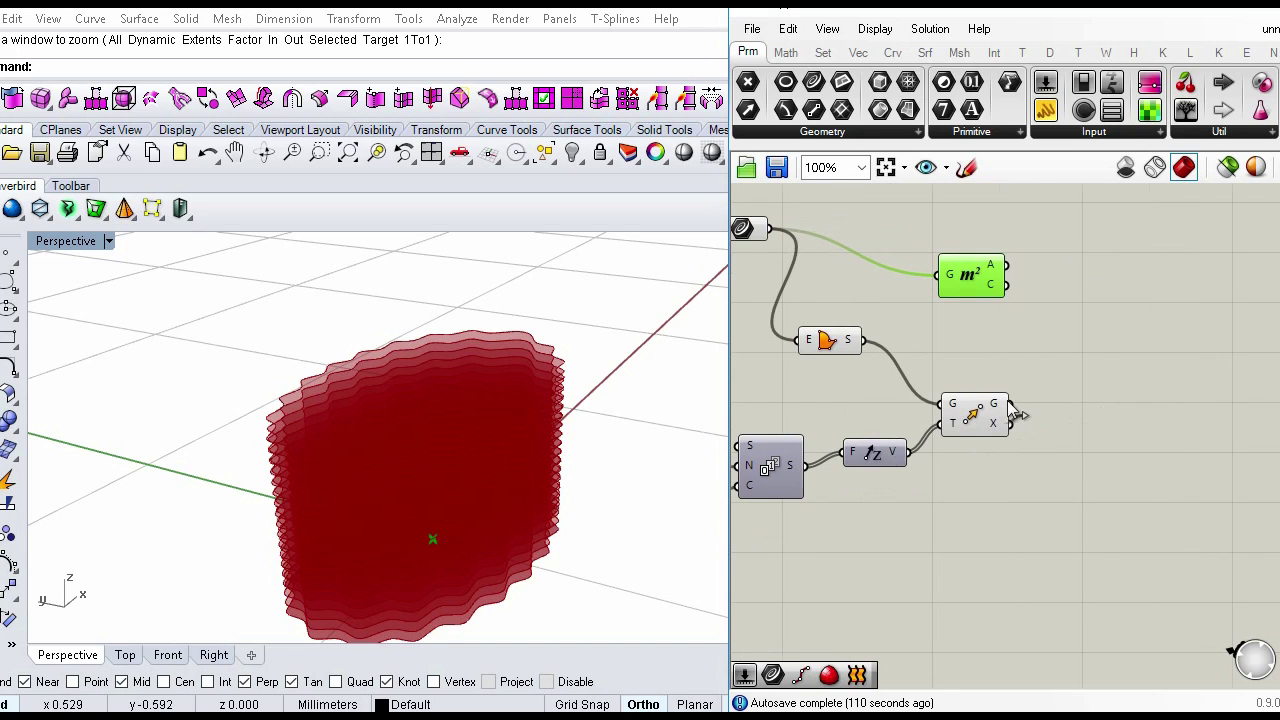
double_click(1078, 380)
text(line)
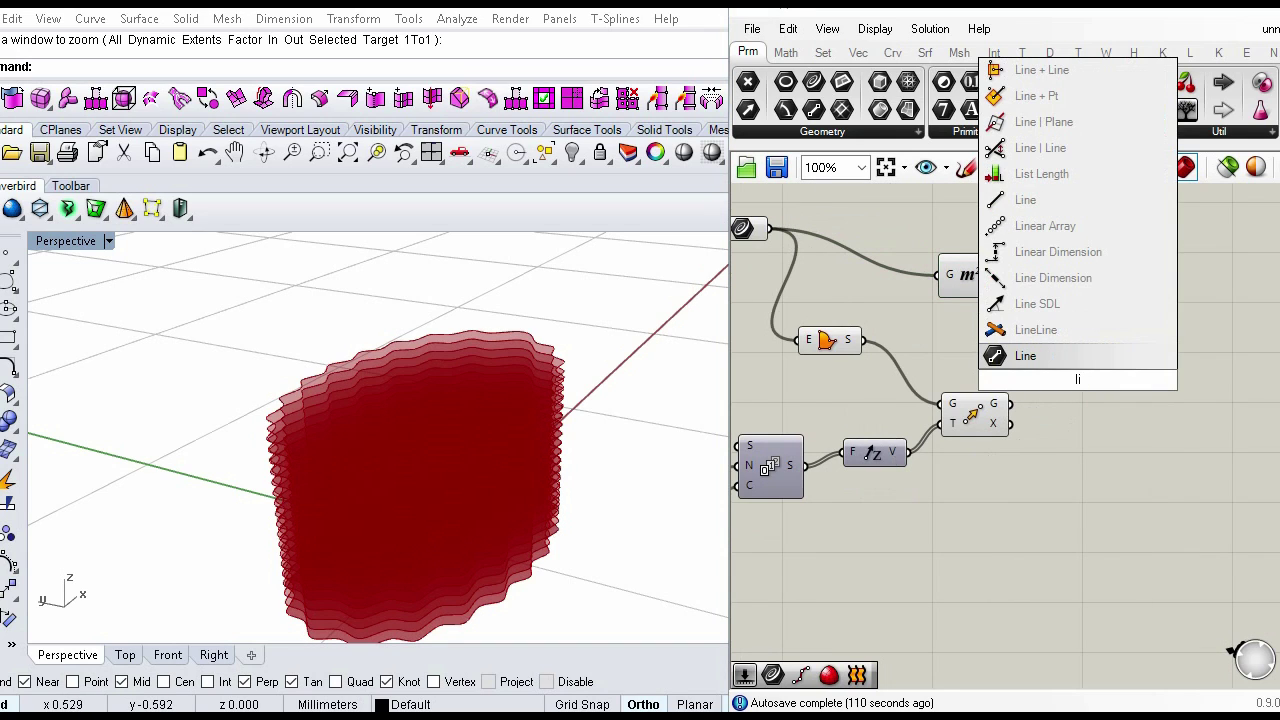
click(1075, 310)
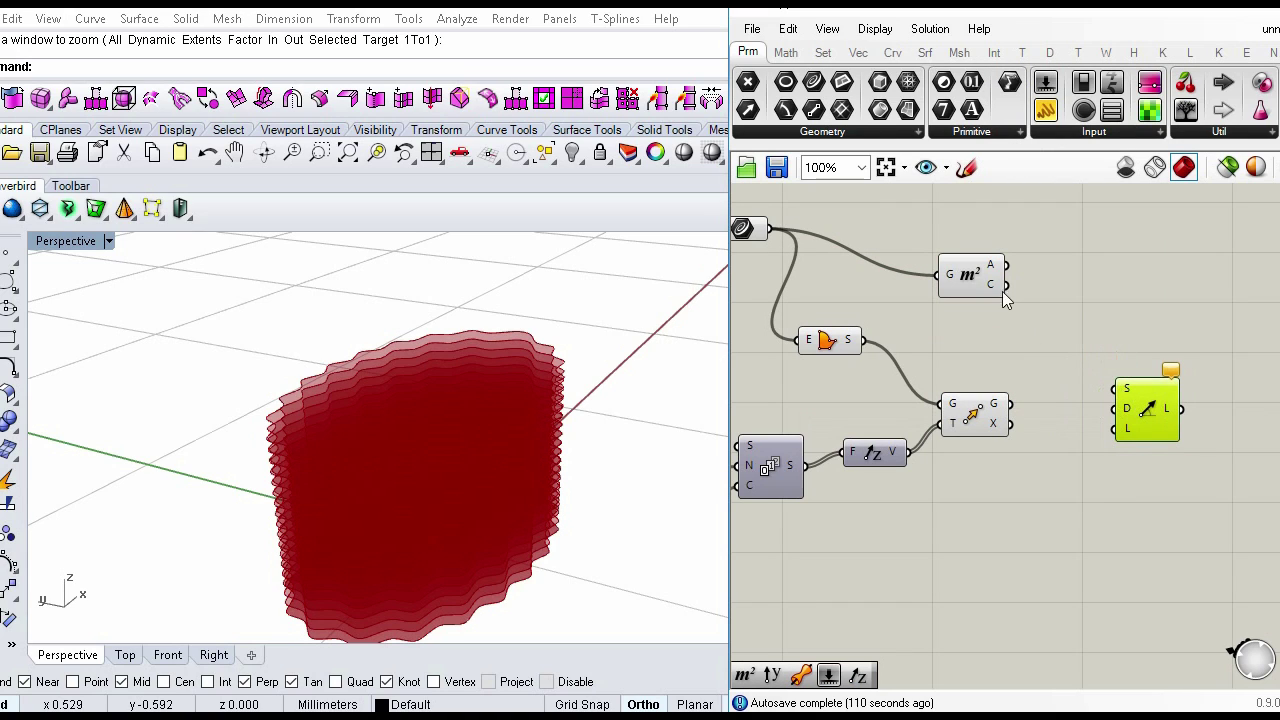
drag(1006, 285, 1134, 390)
scroll(409, 472, down, 3)
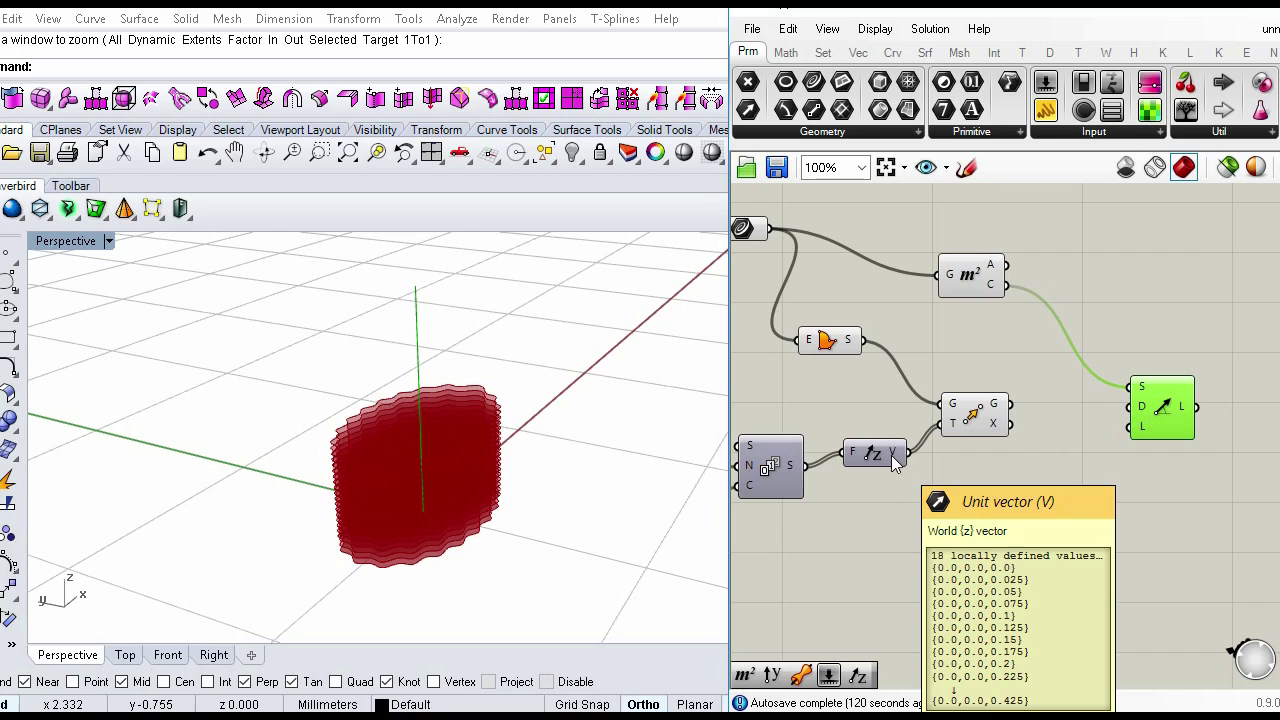
drag(909, 453, 1163, 428)
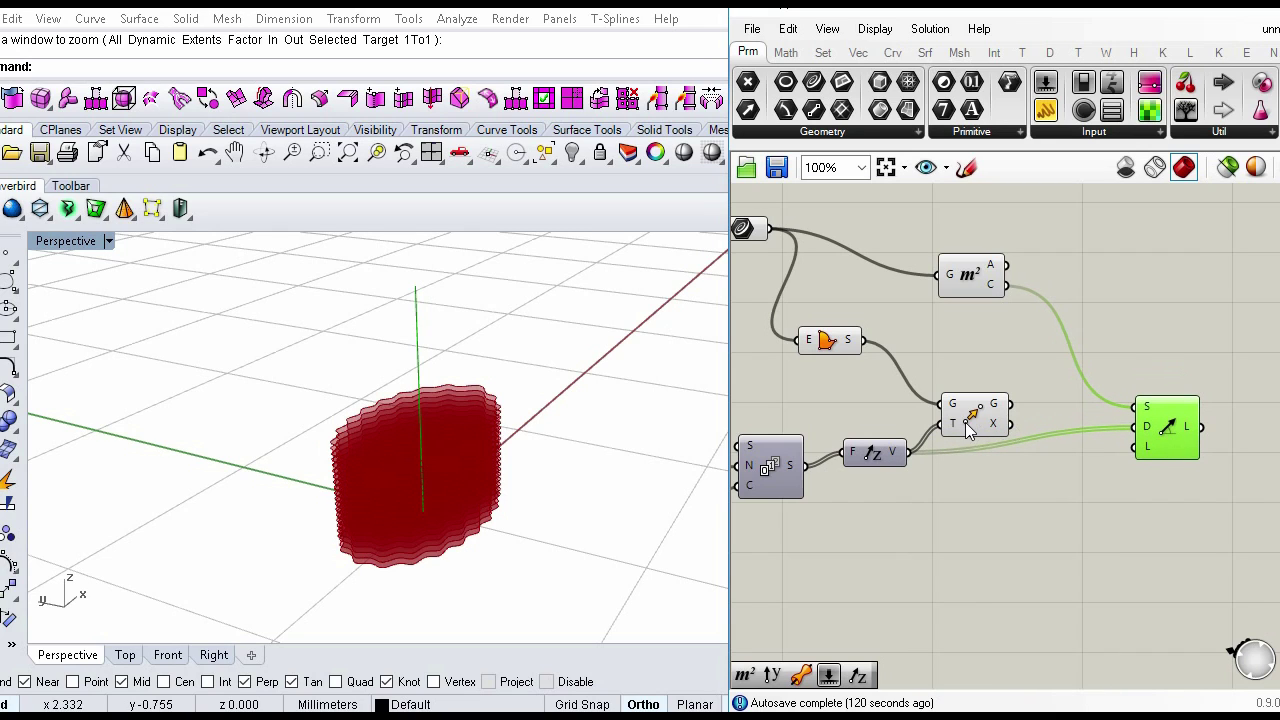
click(1017, 527)
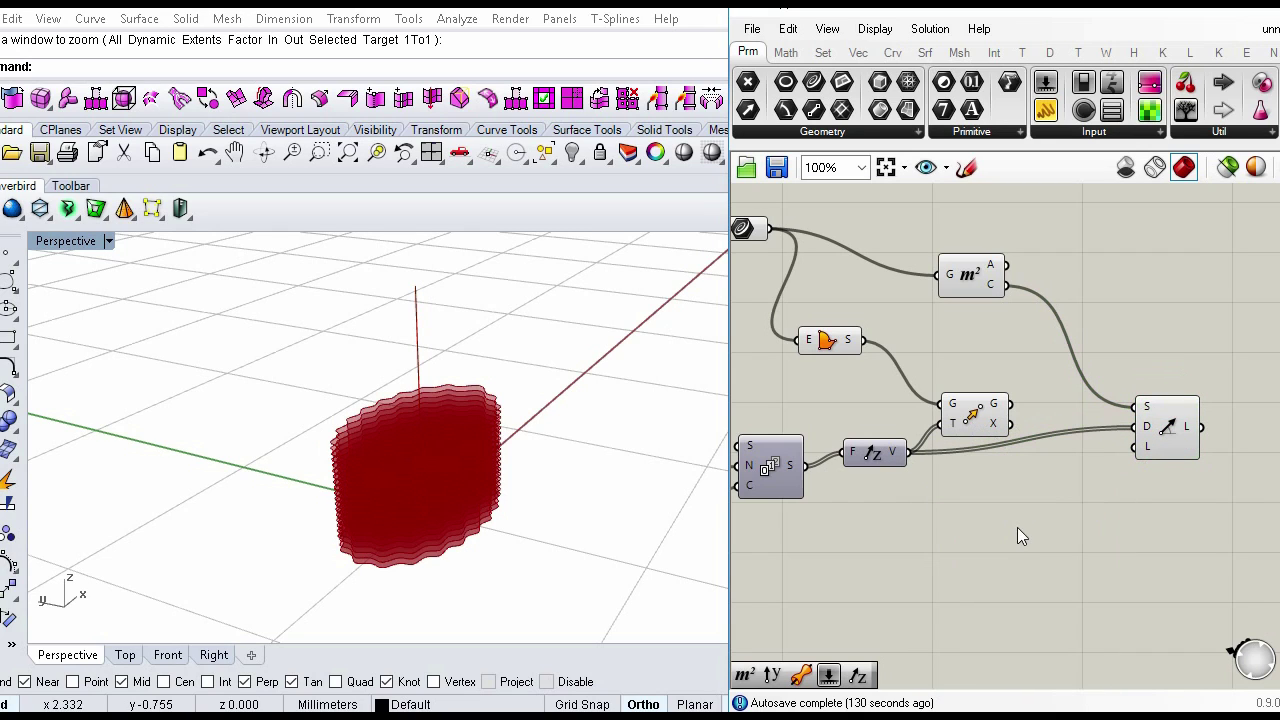
Step: Add a number slider set to 0.45 and connect it to the L (length) input of the Line SDL component
double_click(1017, 527)
text(0.45)
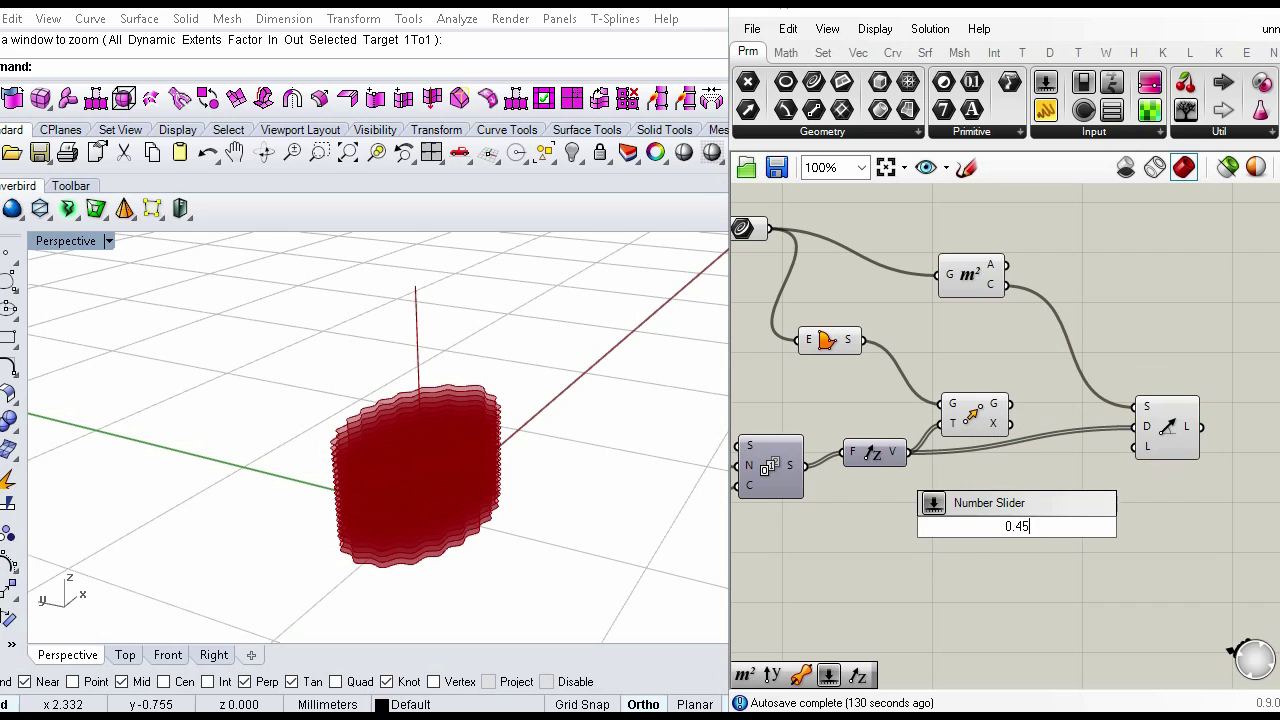
key(Return)
drag(1100, 527, 1137, 446)
click(1166, 437)
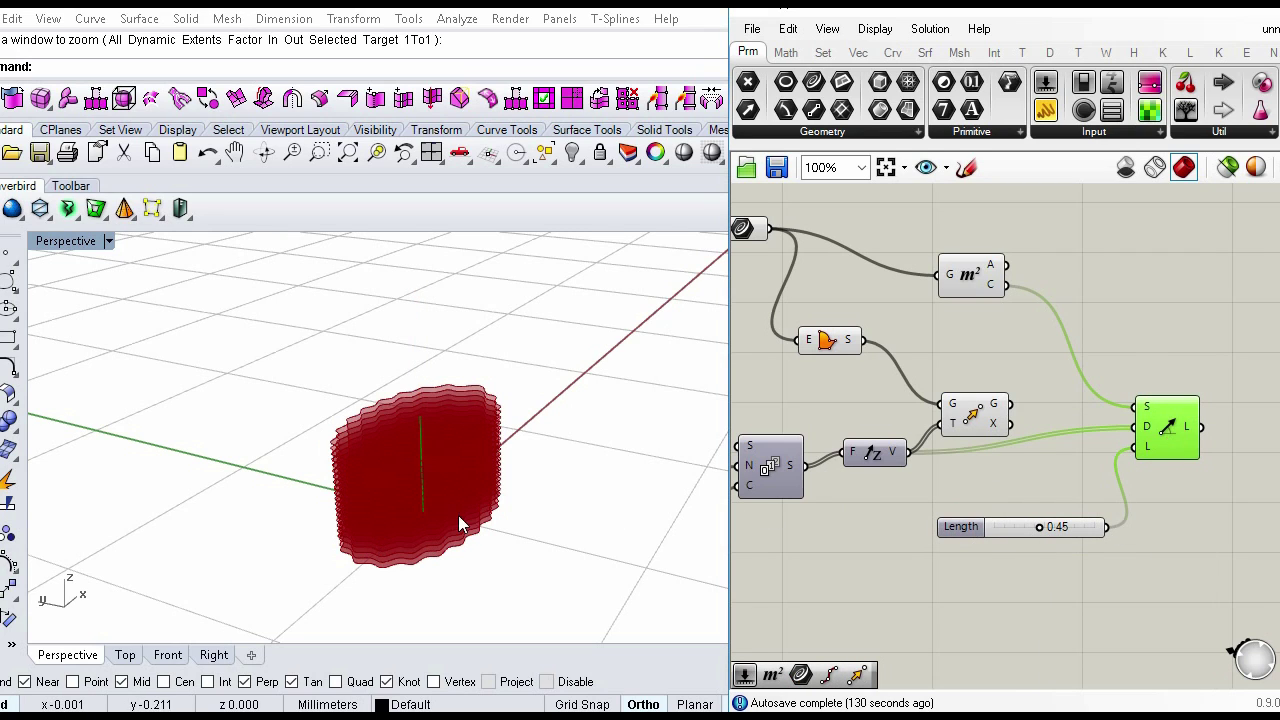
scroll(429, 484, up, 5)
scroll(400, 468, down, 5)
scroll(475, 457, up, 3)
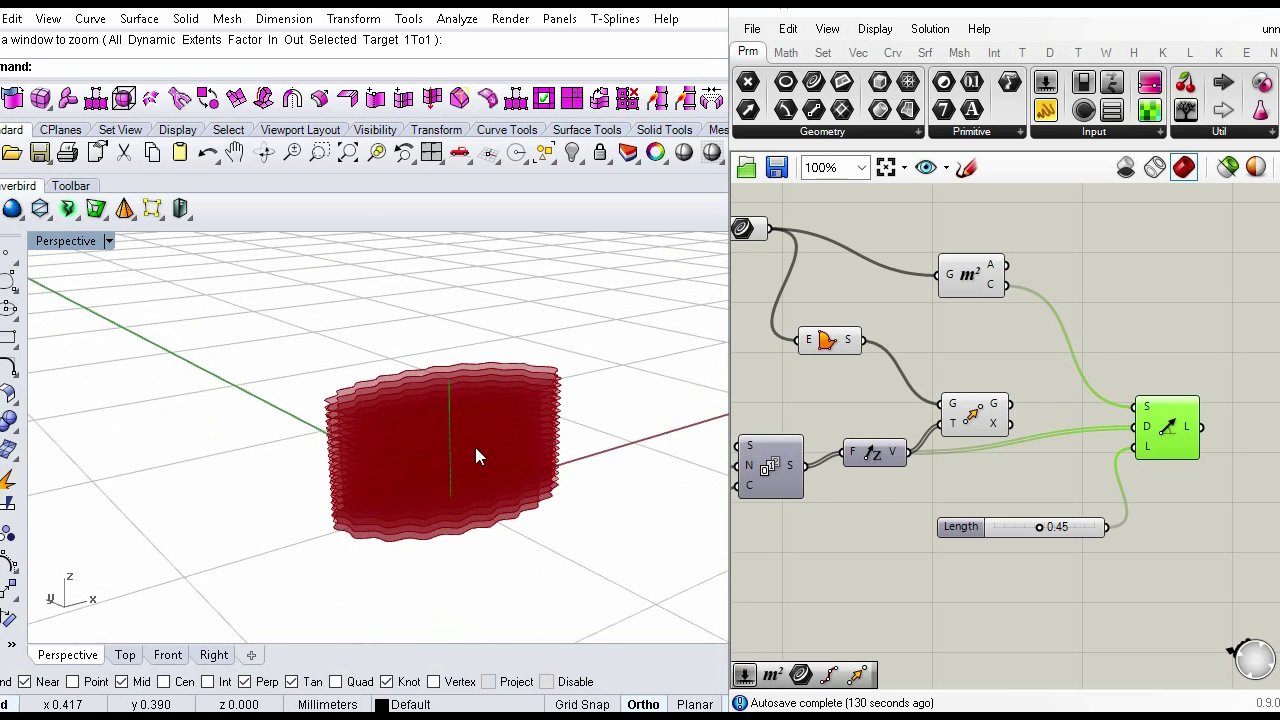
right_drag(1187, 348, 1080, 352)
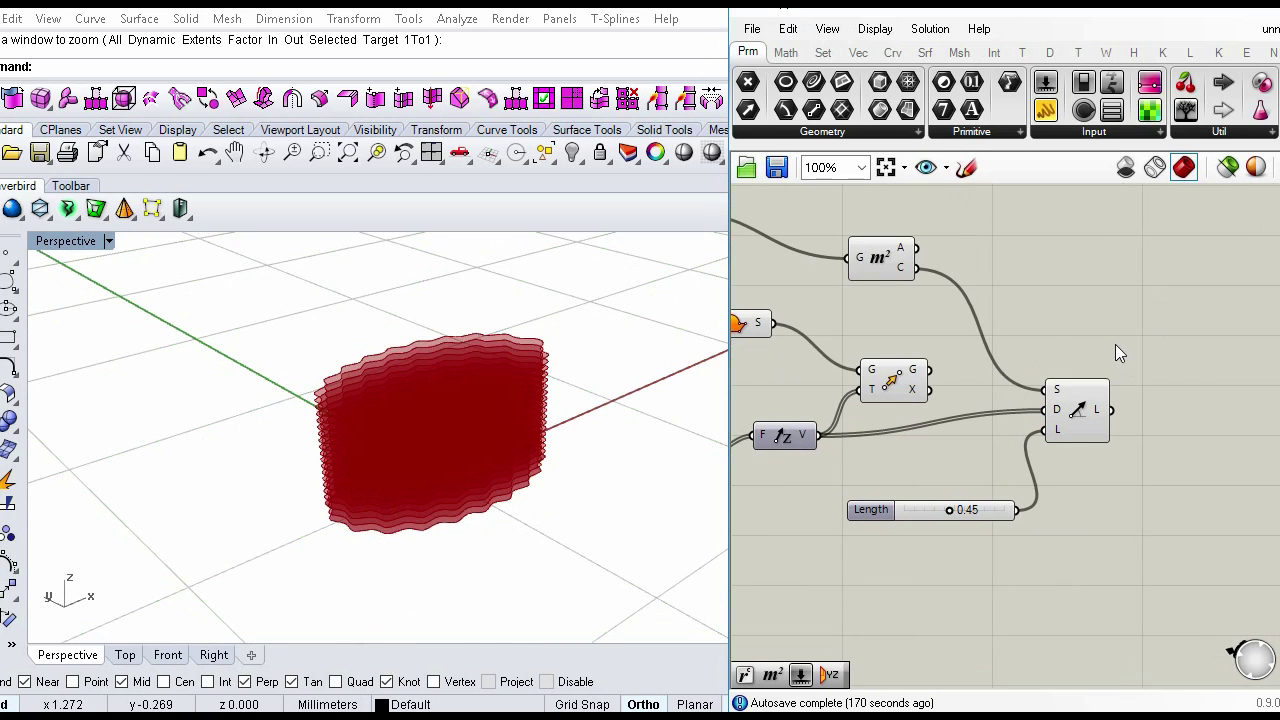
Step: Add a Rotate Axis component and connect the Move component's G output to its G input
double_click(1115, 338)
text(ro)
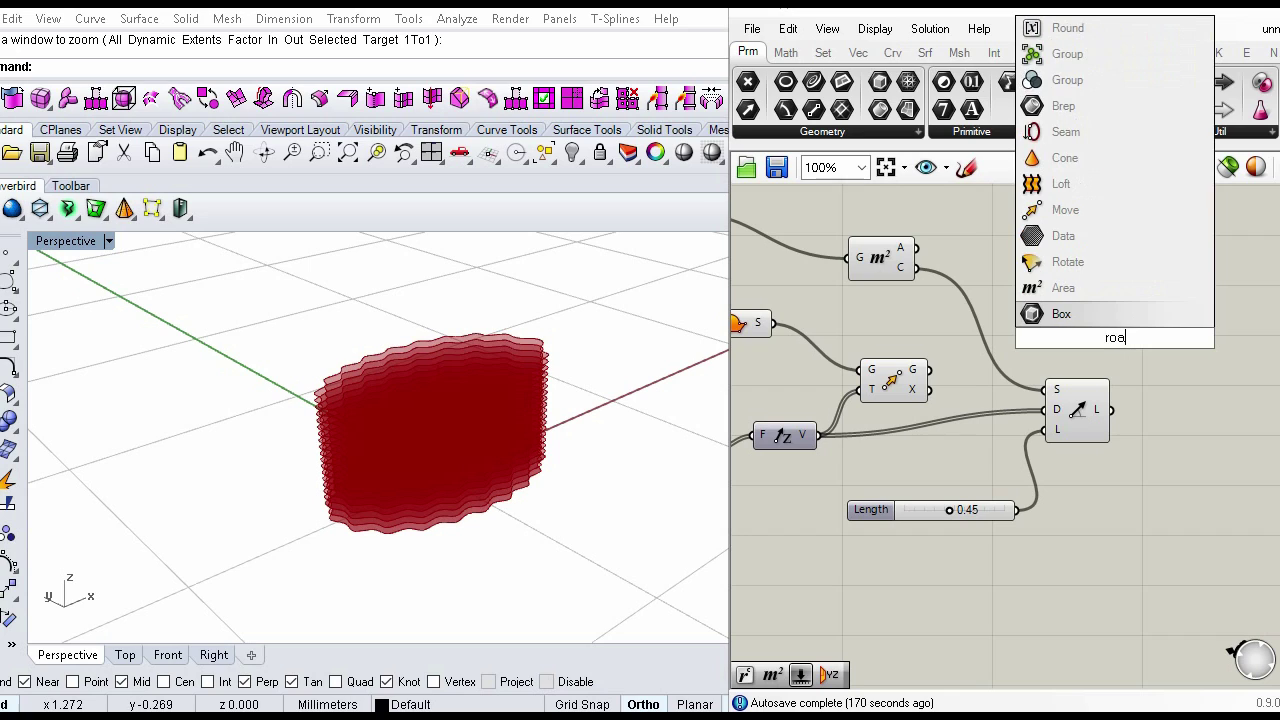
text(tate)
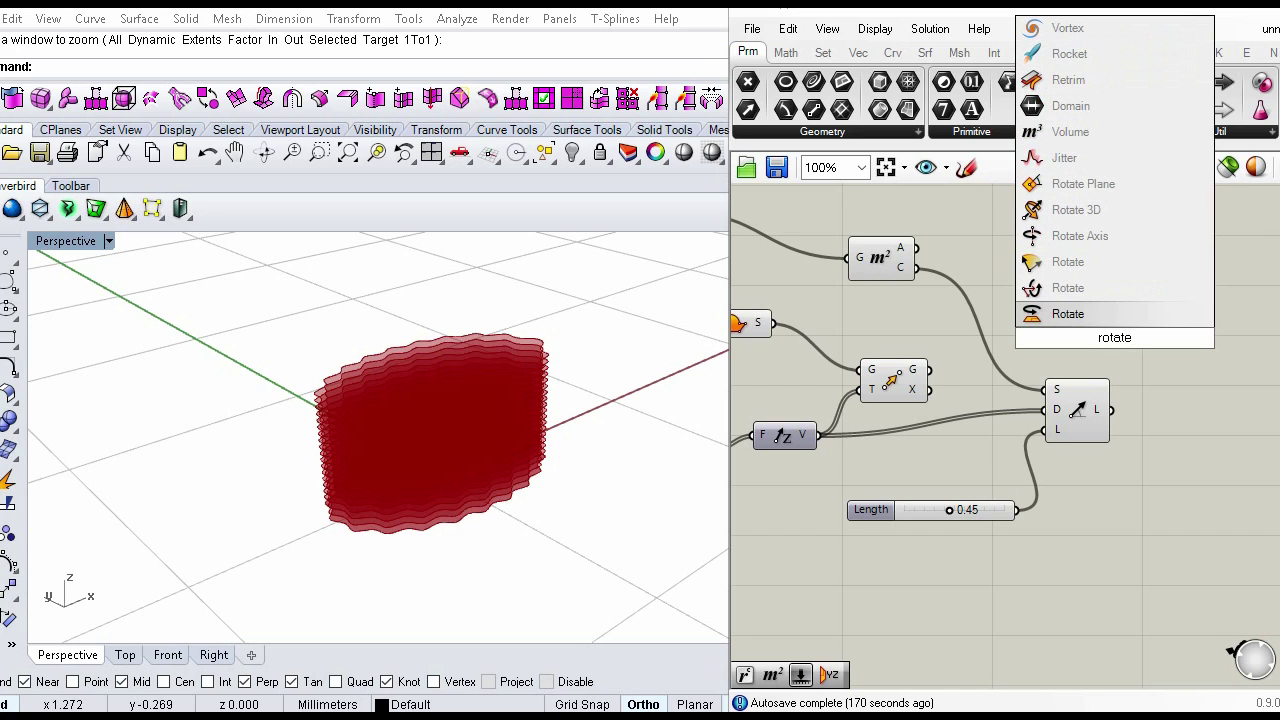
click(1110, 236)
drag(1112, 333, 1178, 326)
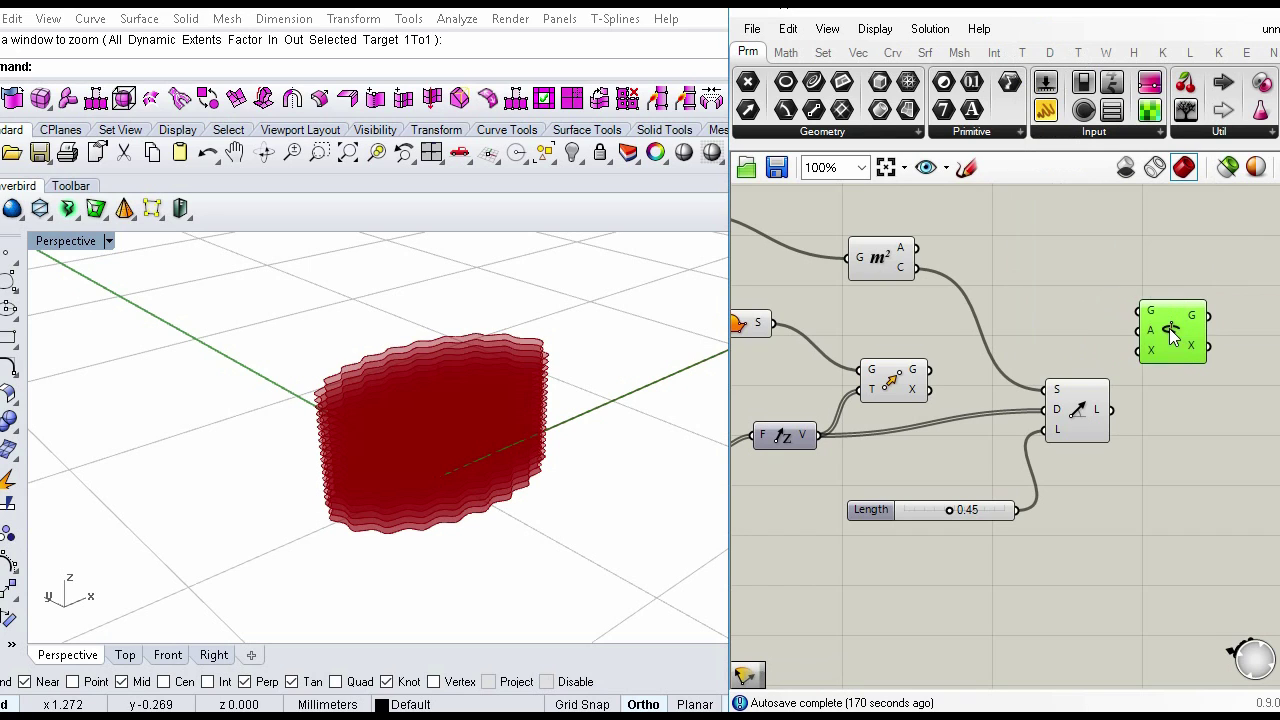
click(905, 380)
drag(930, 371, 1165, 310)
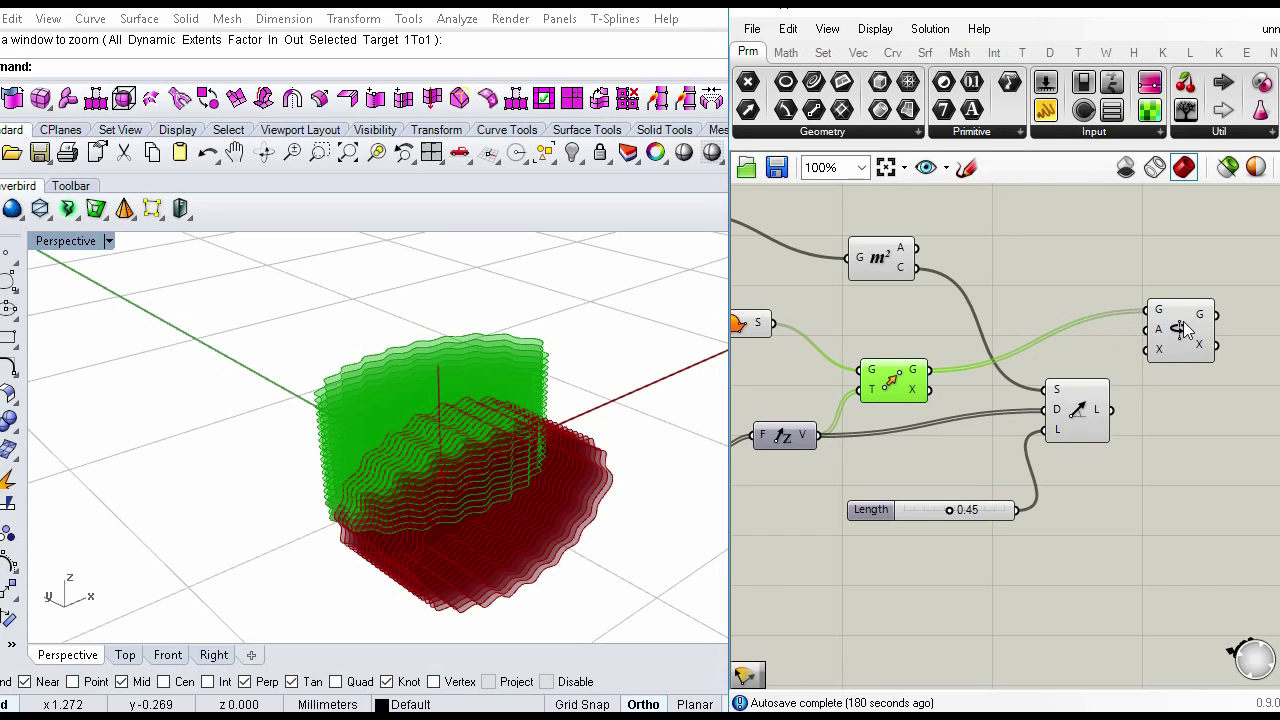
click(1181, 330)
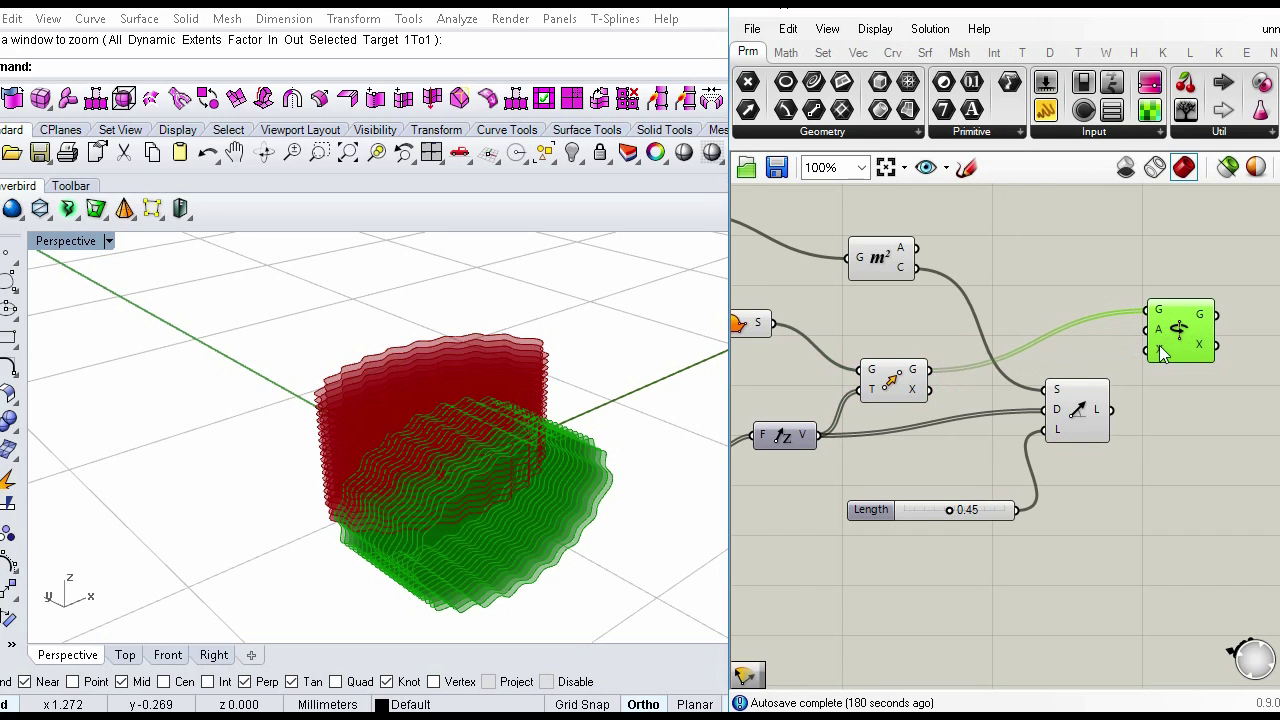
Step: Connect the Line SDL's L output to the X (axis) input of the Rotate Axis component
click(1103, 393)
drag(1078, 426, 1146, 349)
right_drag(397, 413, 590, 358)
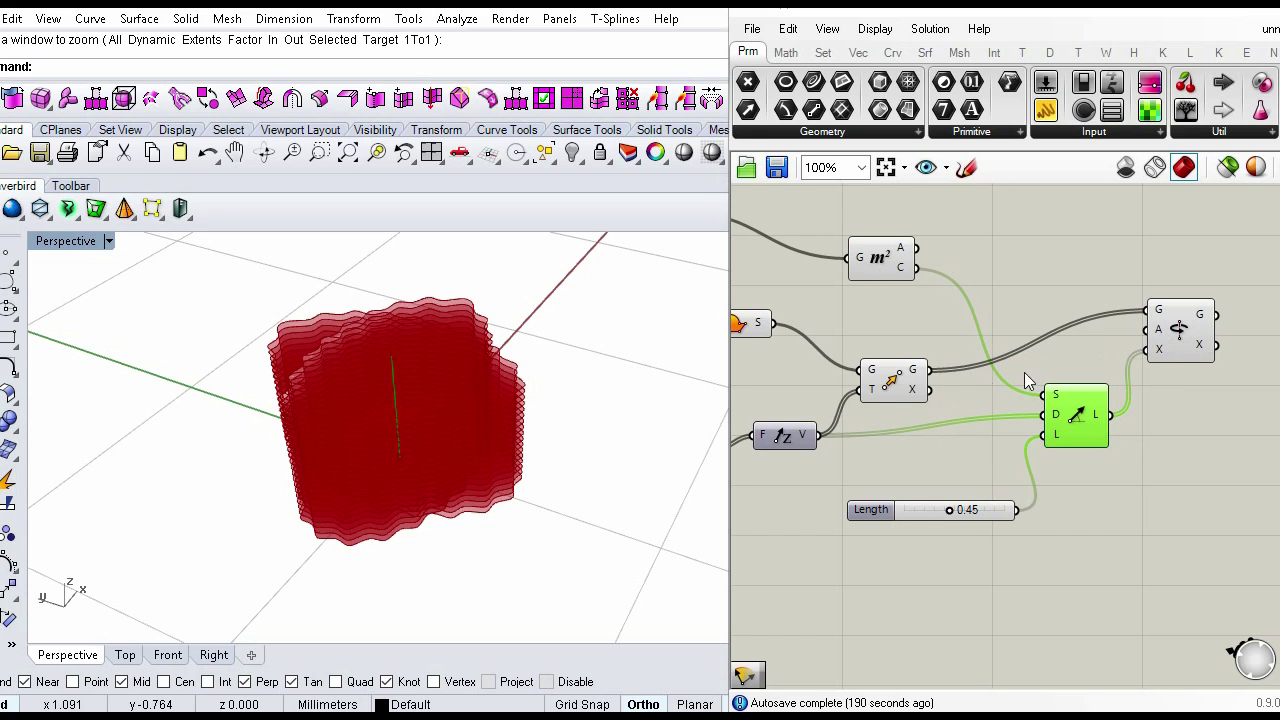
Step: Turn off the preview of the Move component and the Boundary Surfaces component
click(897, 392)
middle_click(897, 392)
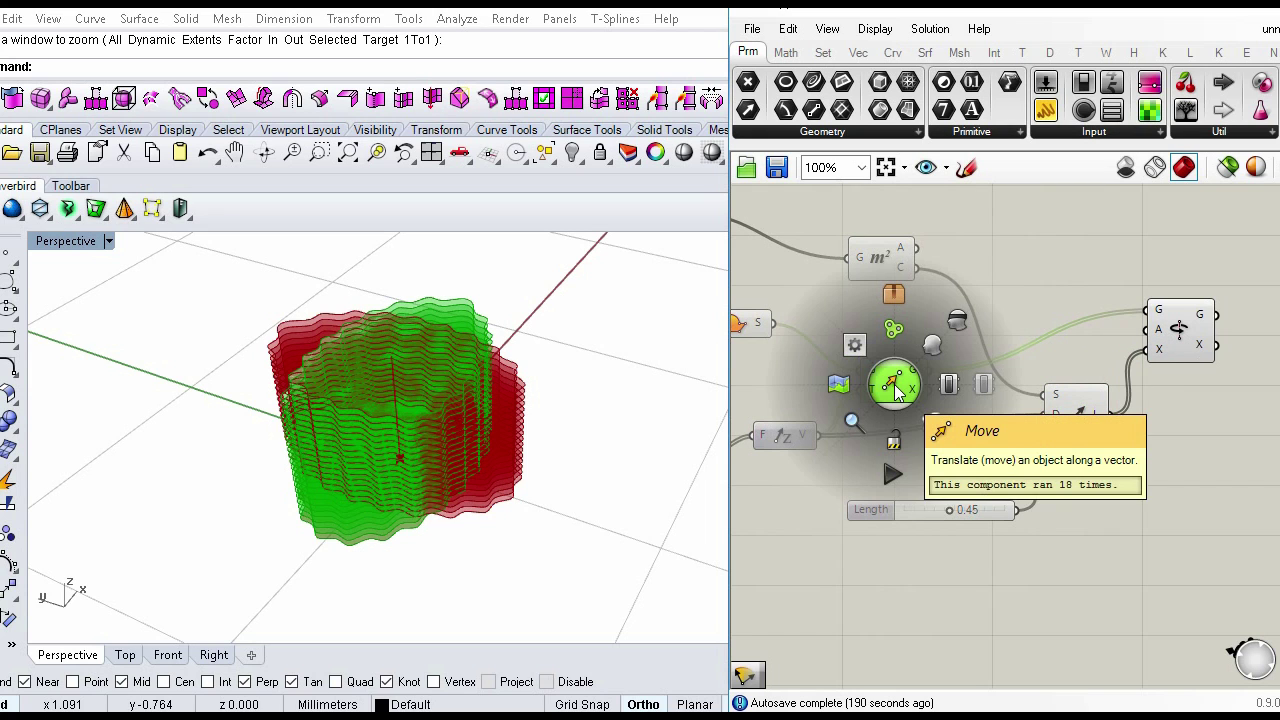
click(965, 320)
scroll(1017, 378, down, 5)
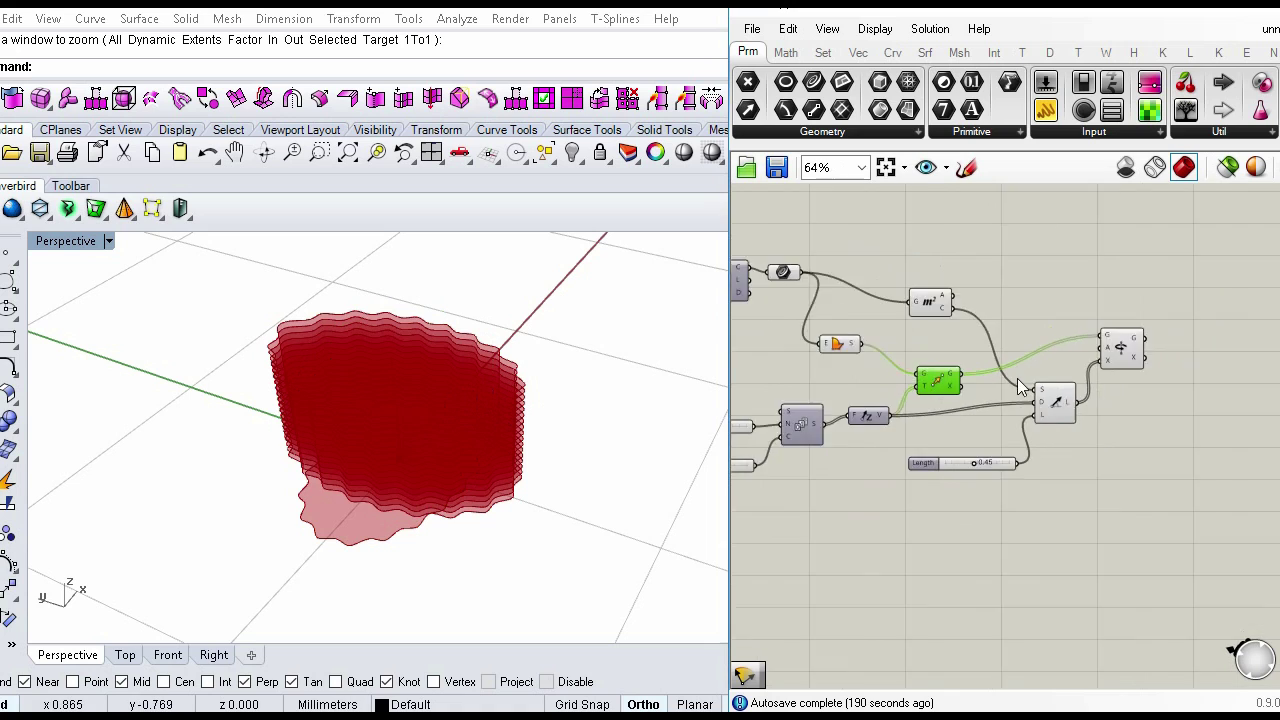
click(872, 352)
middle_click(872, 350)
click(936, 293)
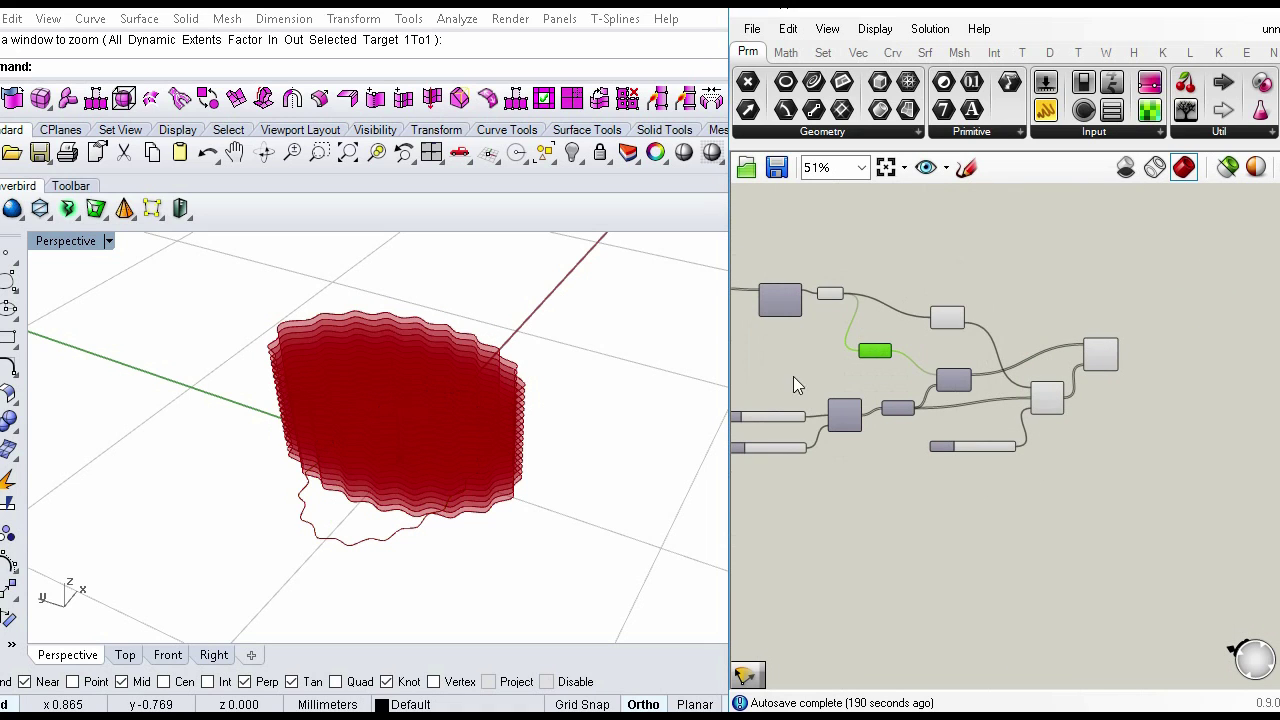
Step: Turn off the preview of the curve parameter that feeds the Area and Boundary Surfaces components
scroll(857, 330, up, 5)
click(836, 292)
middle_click(836, 292)
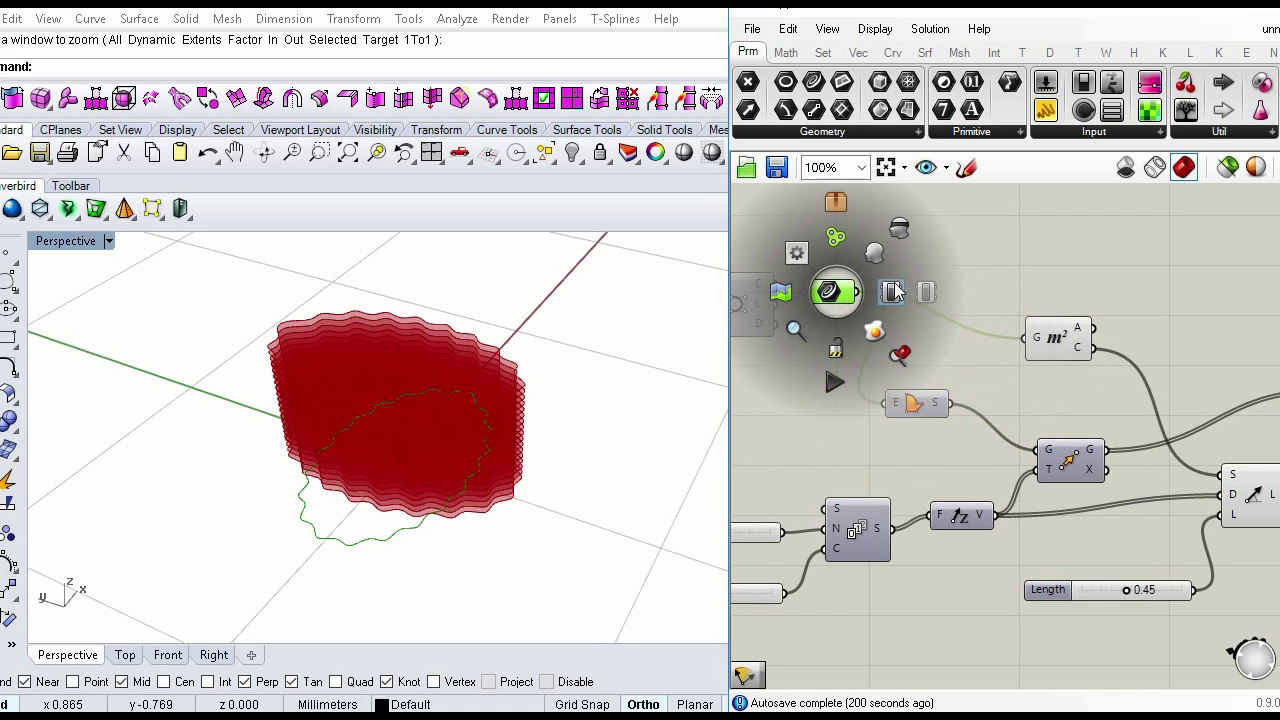
click(903, 229)
right_drag(608, 449, 495, 395)
scroll(958, 292, down, 3)
scroll(1009, 318, up, 3)
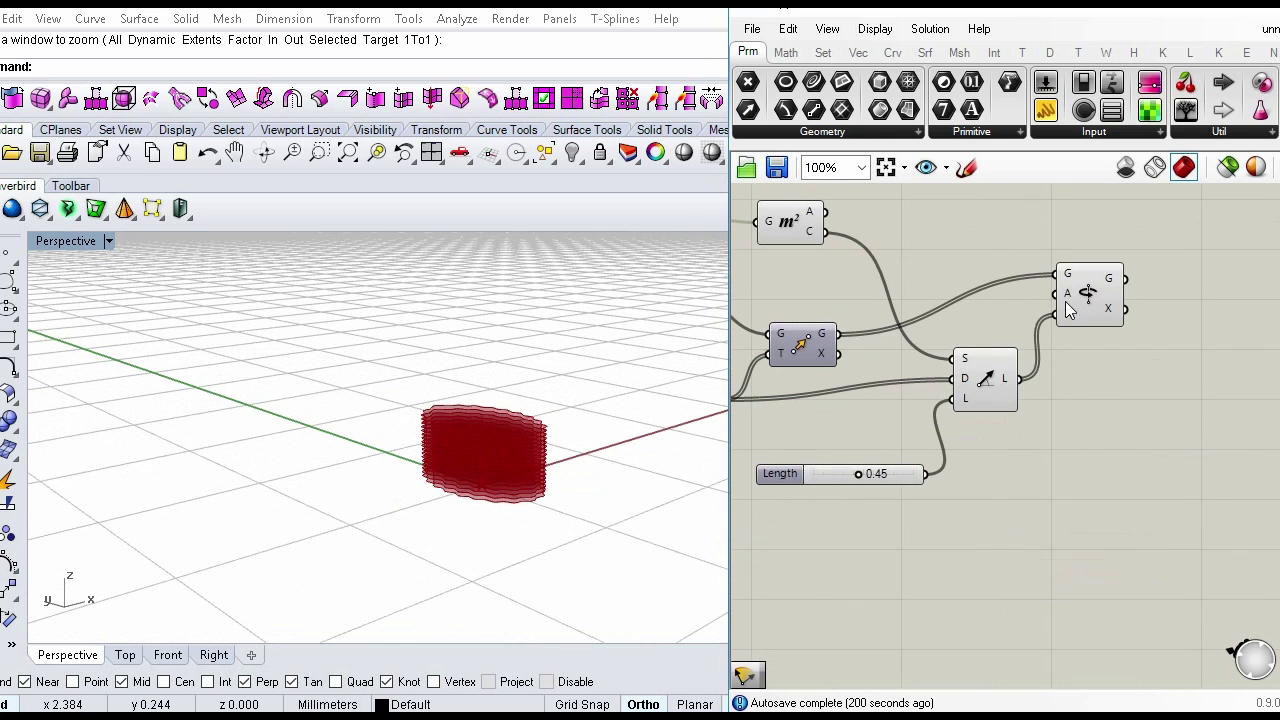
Step: Add a second Series component below the Length slider and connect its output to the Rotate Axis component's A (angle) input
scroll(1060, 330, down, 6)
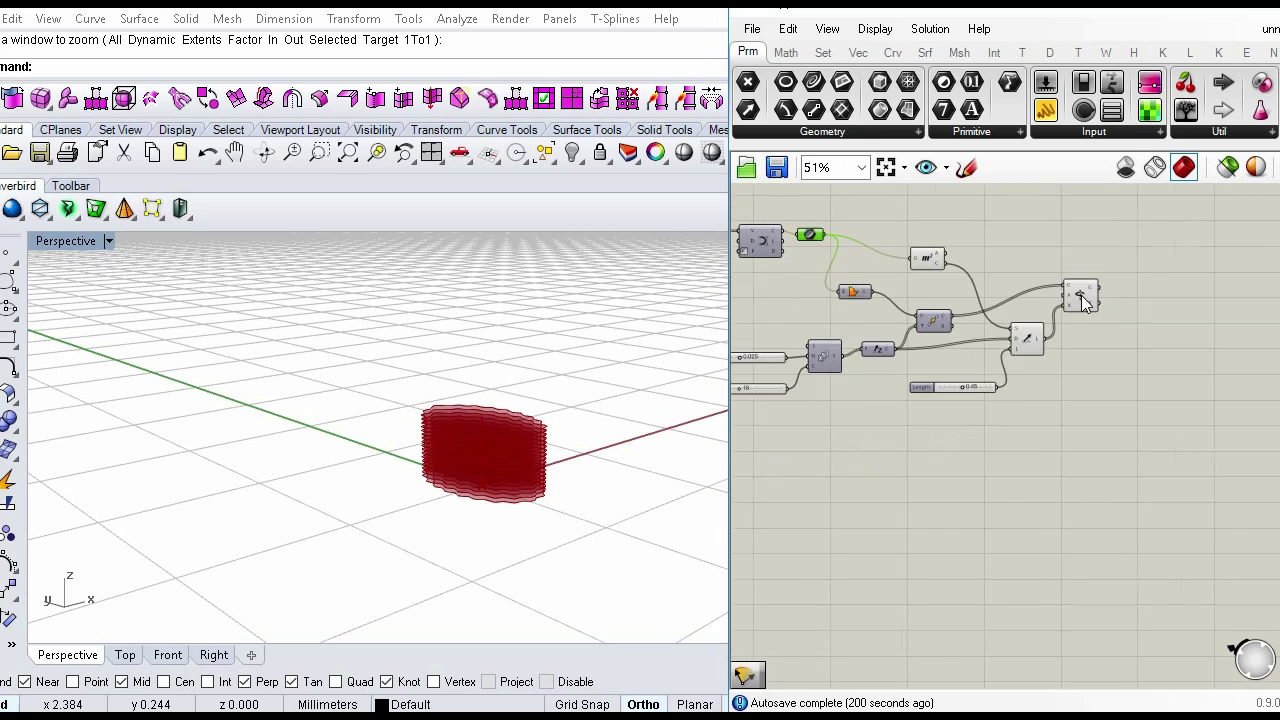
scroll(1046, 340, up, 5)
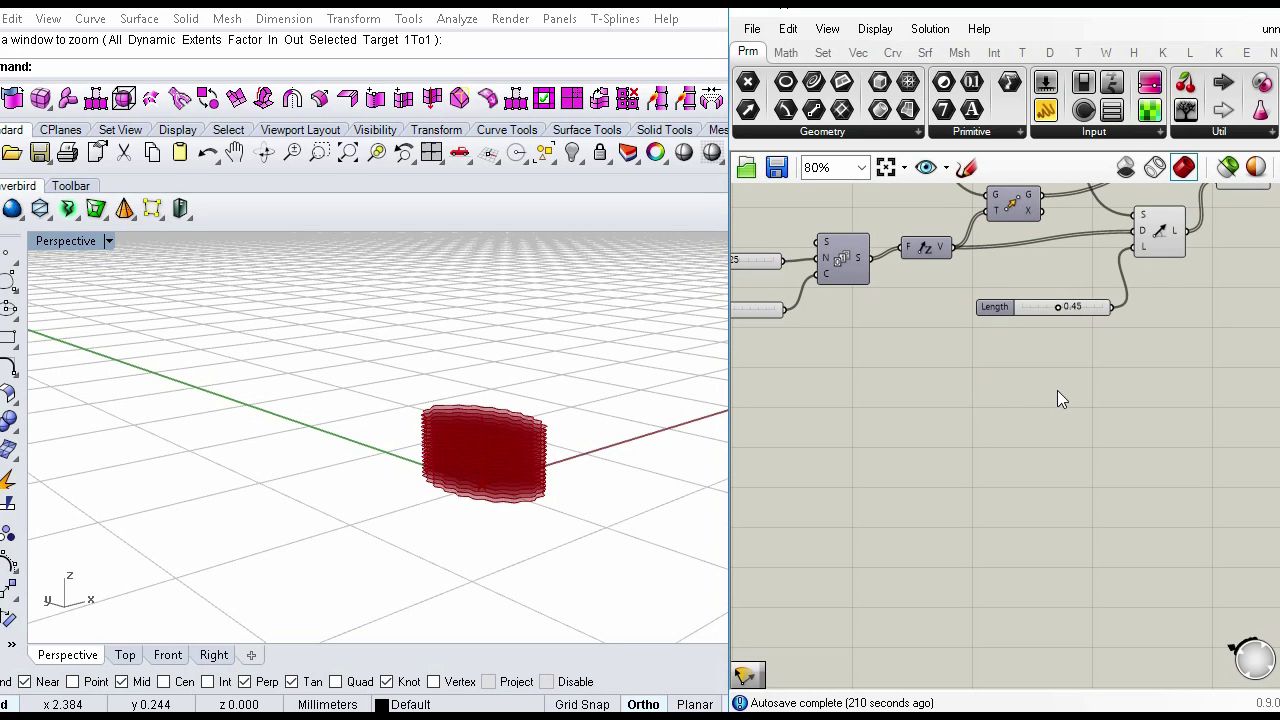
right_drag(1057, 391, 977, 402)
double_click(977, 402)
text(ser)
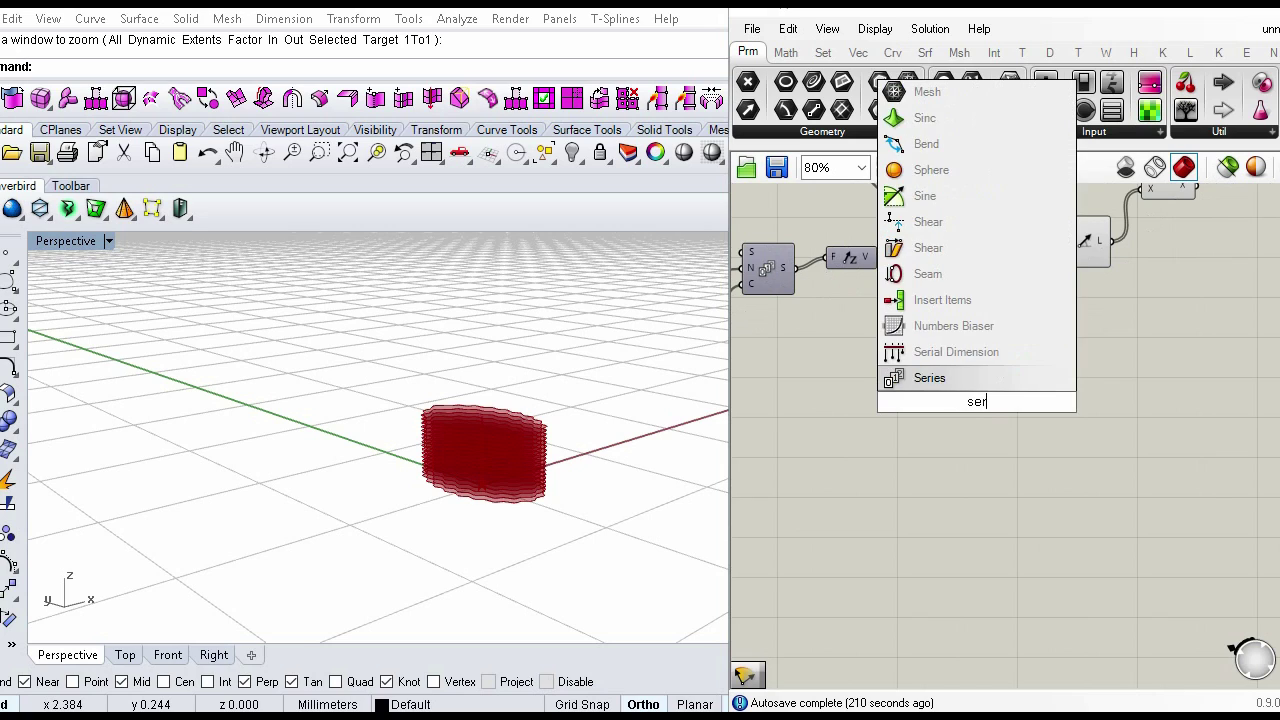
click(960, 378)
mouse_move(1126, 215)
mouse_down()
mouse_move(1003, 436)
mouse_move(1131, 219)
mouse_up()
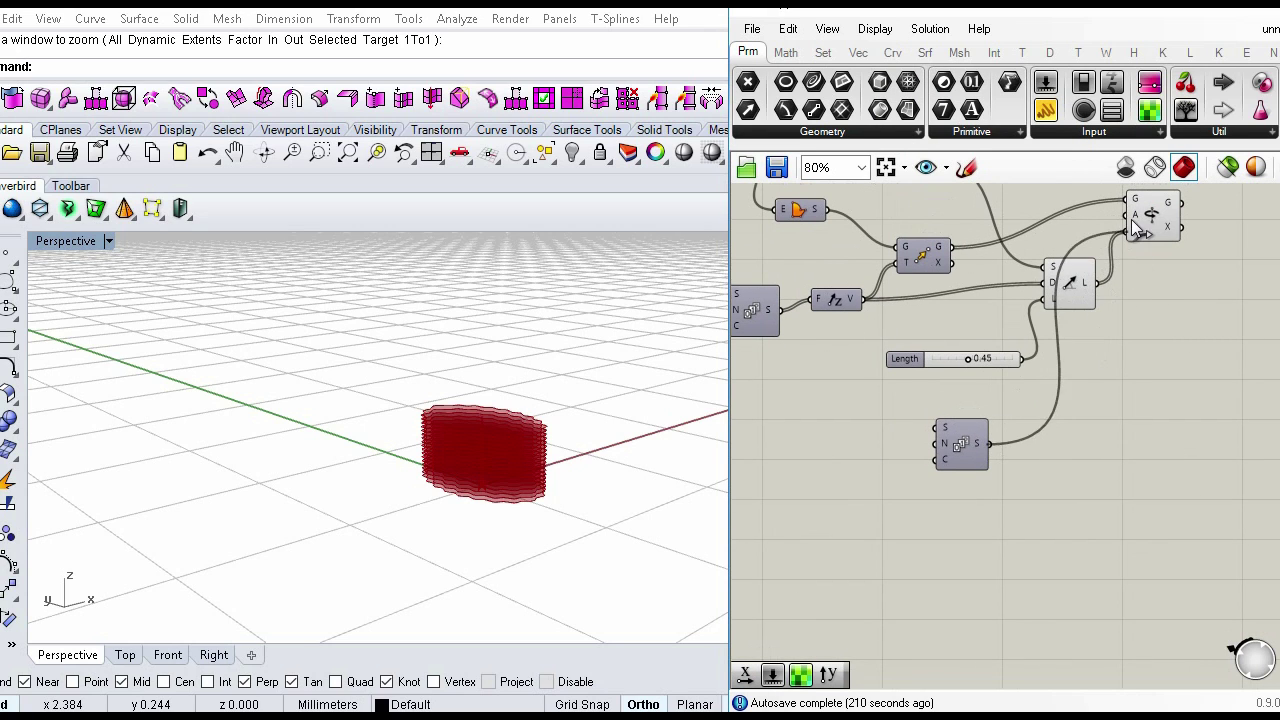
right_drag(456, 444, 689, 457)
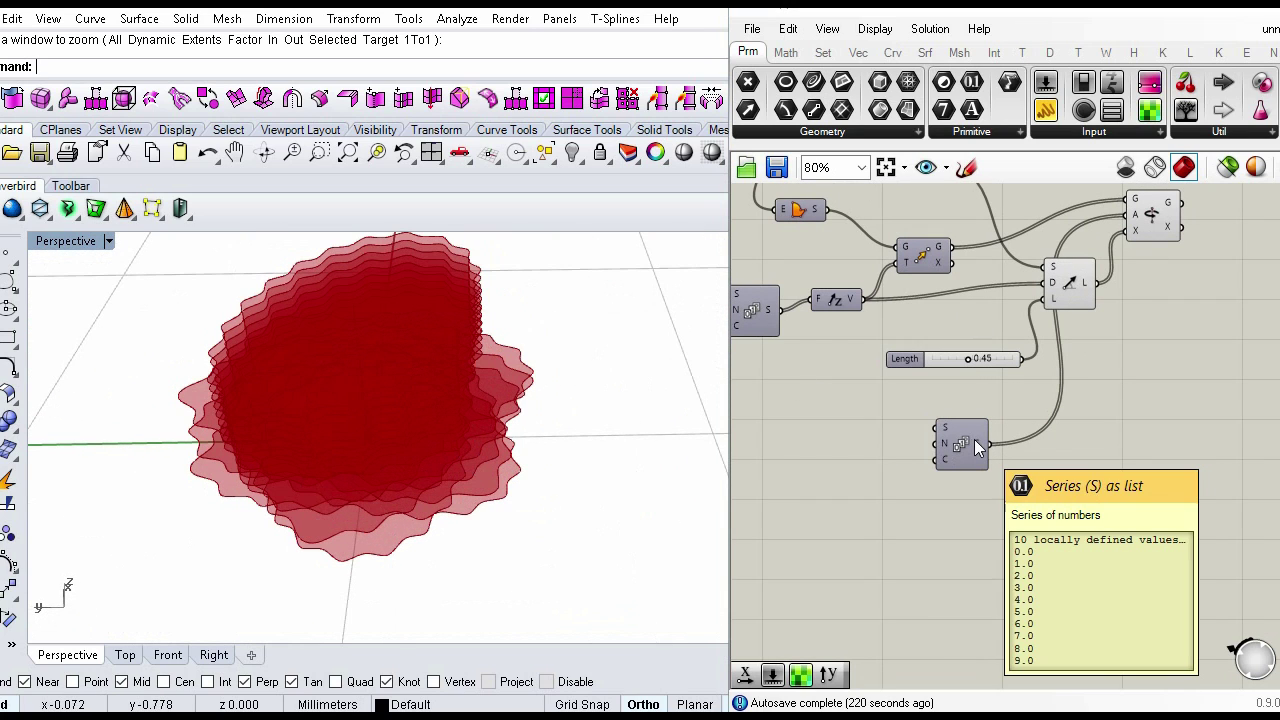
Step: Add a Radians component and connect its R output to the N (step) input of the new Series
right_drag(952, 538, 950, 472)
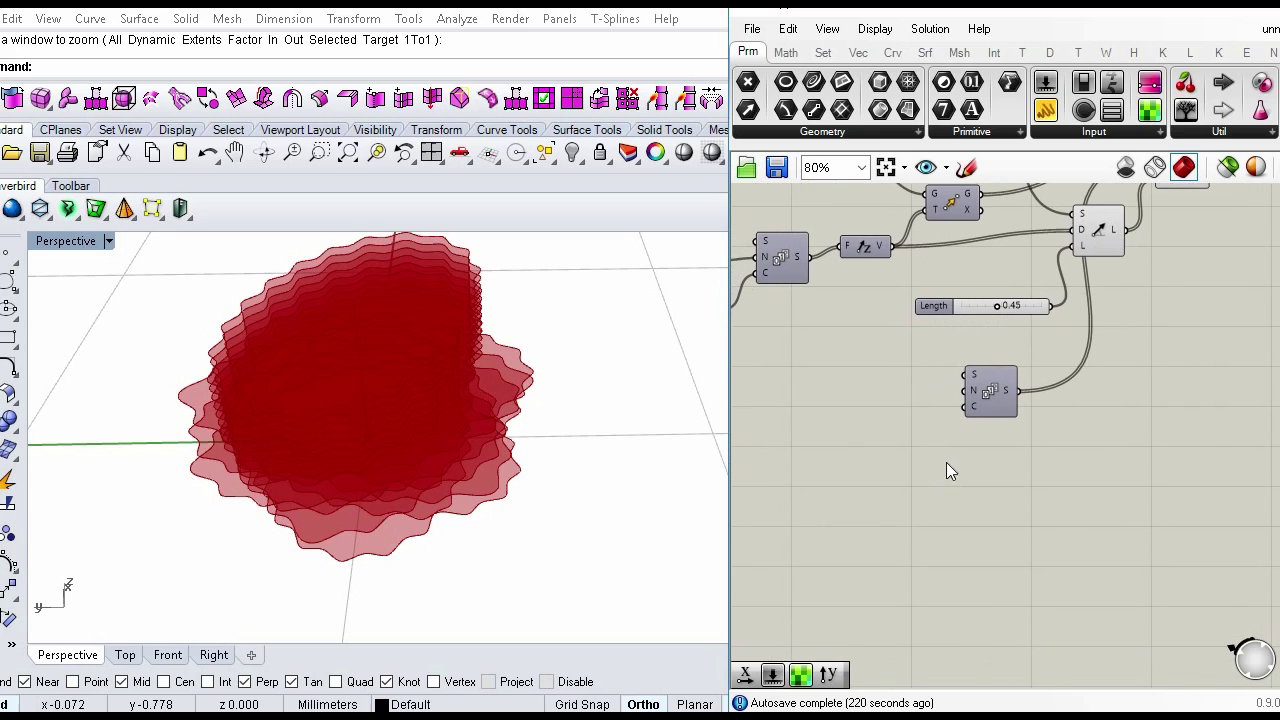
double_click(892, 422)
text(rad)
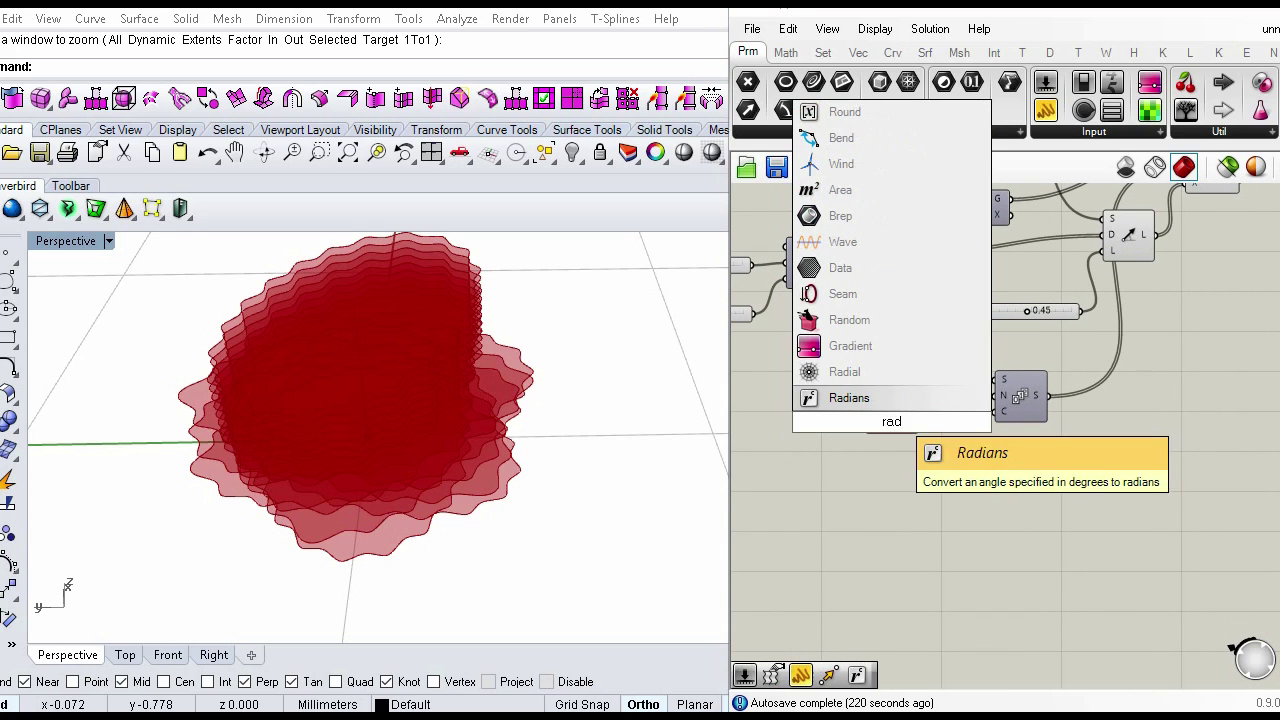
key(Return)
drag(961, 412, 911, 424)
Step: Add a Division component in front of the Radians component and connect its R output to the Radians' D input
right_drag(885, 470, 923, 434)
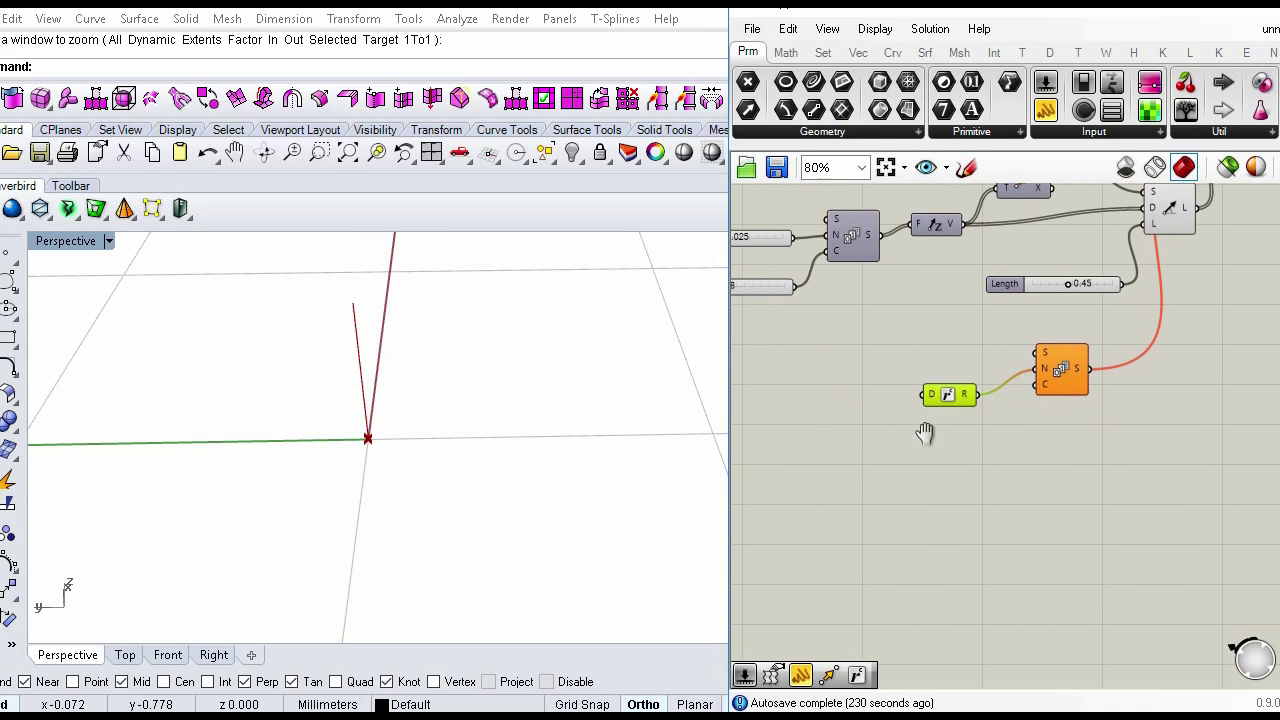
double_click(849, 437)
text(div)
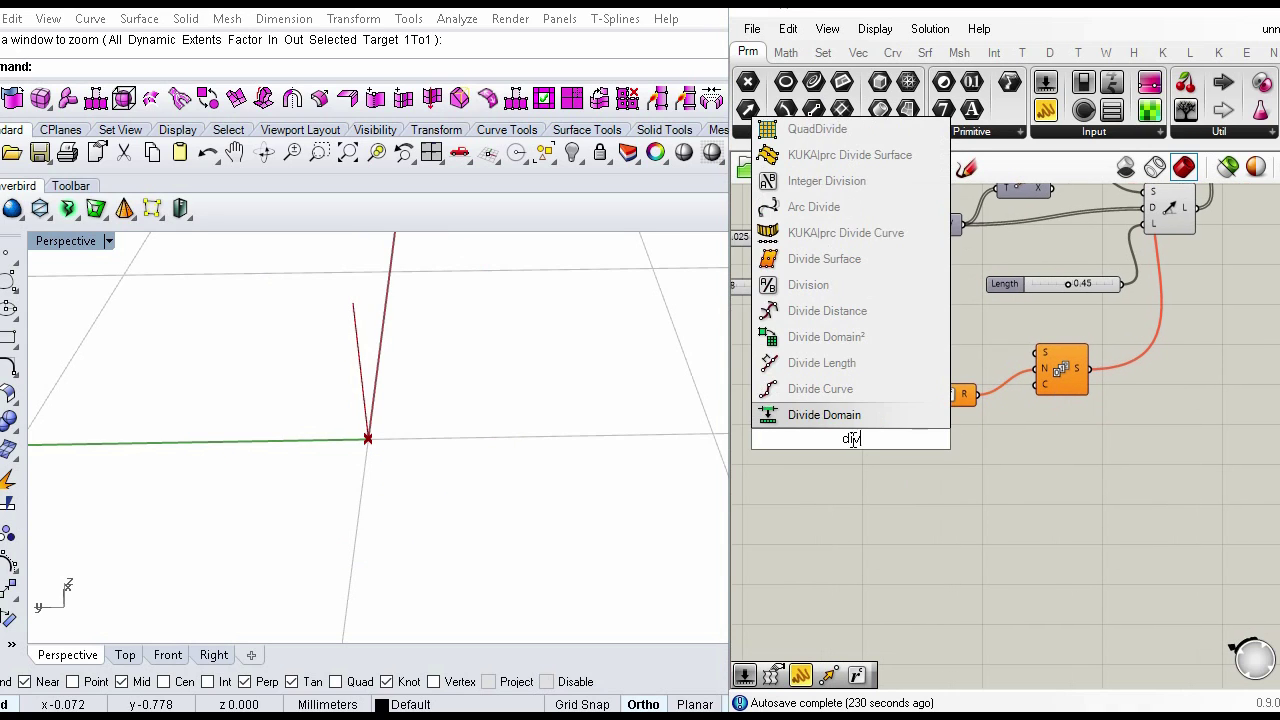
click(836, 285)
drag(930, 394, 886, 432)
scroll(876, 453, down, 3)
scroll(873, 405, up, 3)
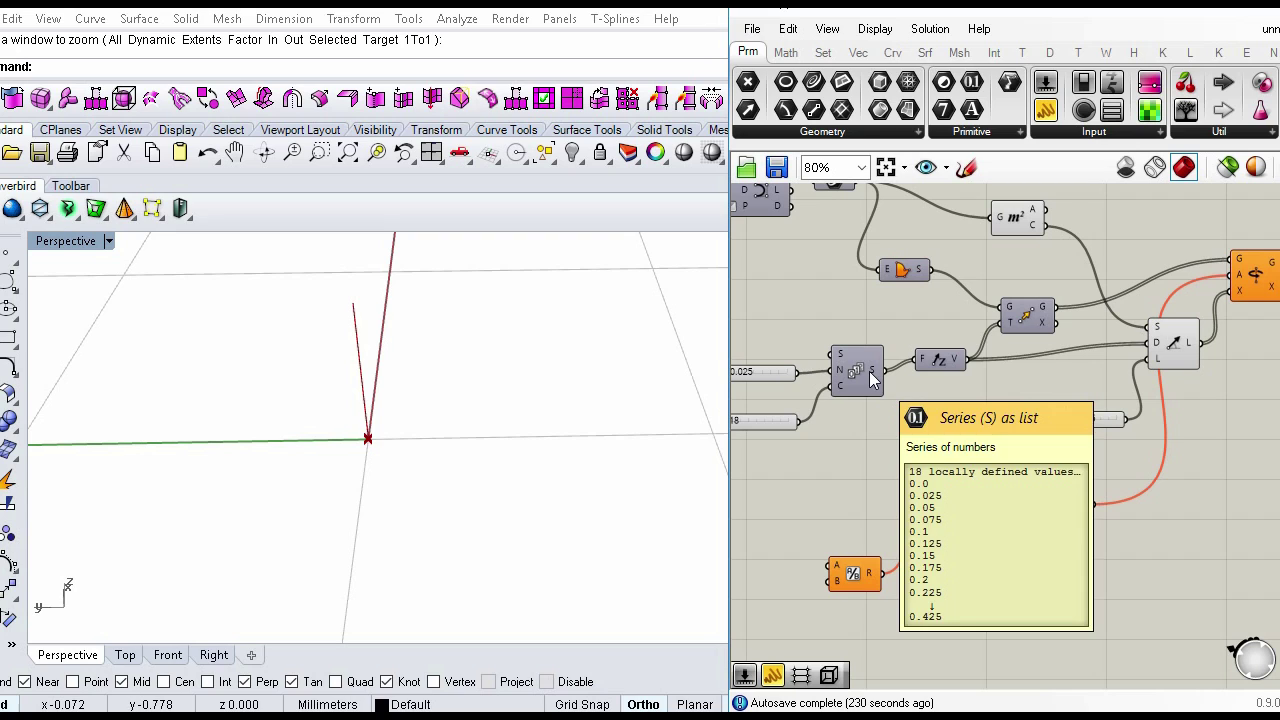
drag(857, 576, 875, 556)
Step: Add a Subtraction component and connect its R output to the B input of the Division component
right_drag(904, 547, 1011, 475)
double_click(898, 491)
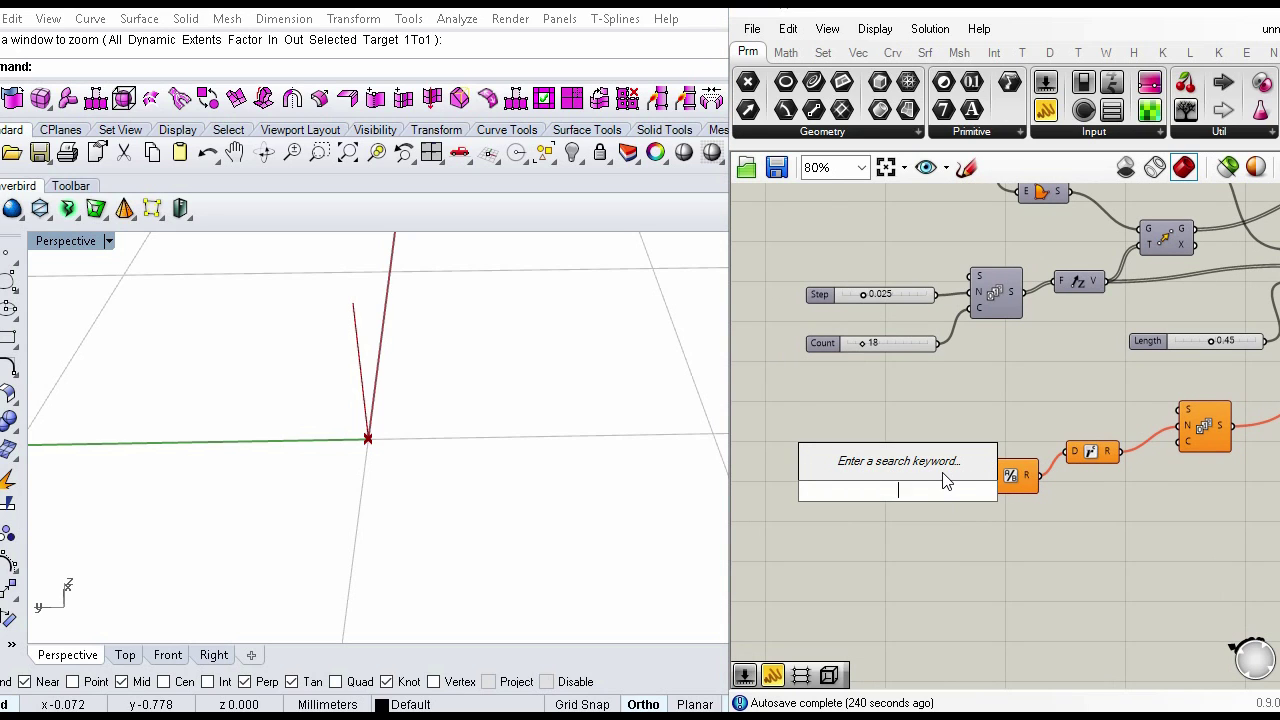
text(su)
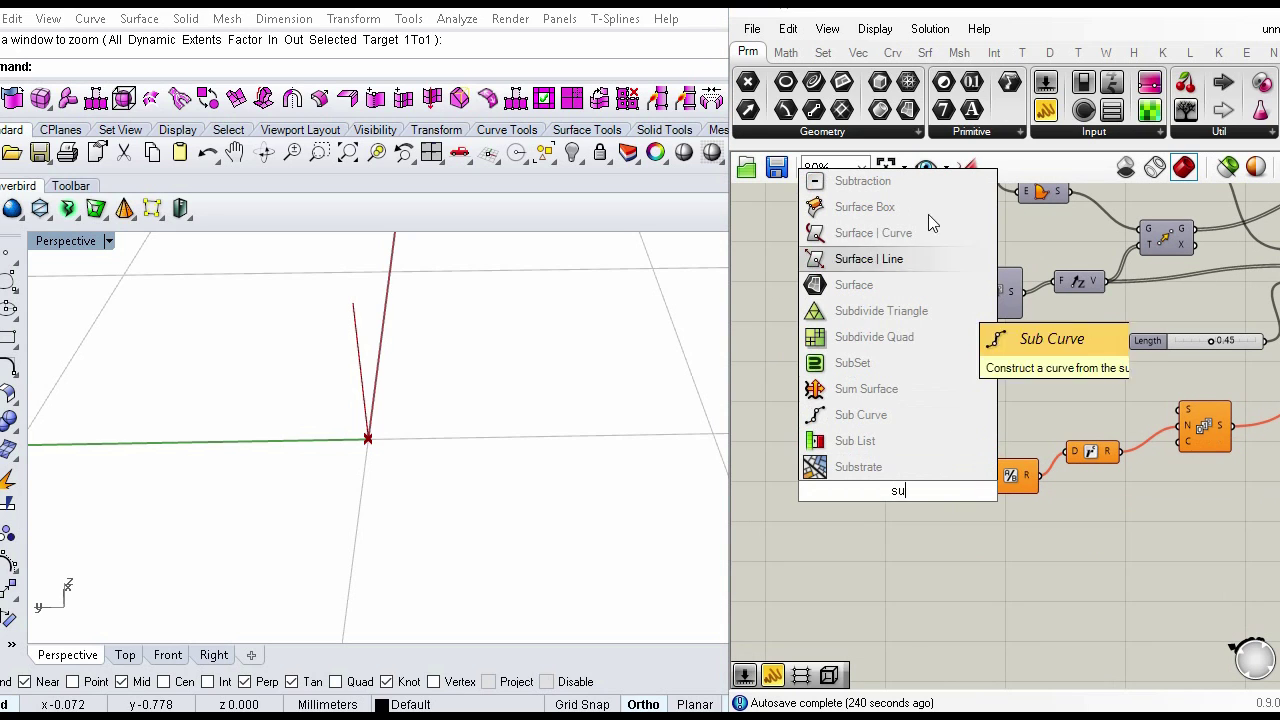
click(862, 181)
drag(903, 494, 950, 494)
Step: Add a panel containing 1 beside the Subtraction component and shrink it to a compact size
double_click(840, 503)
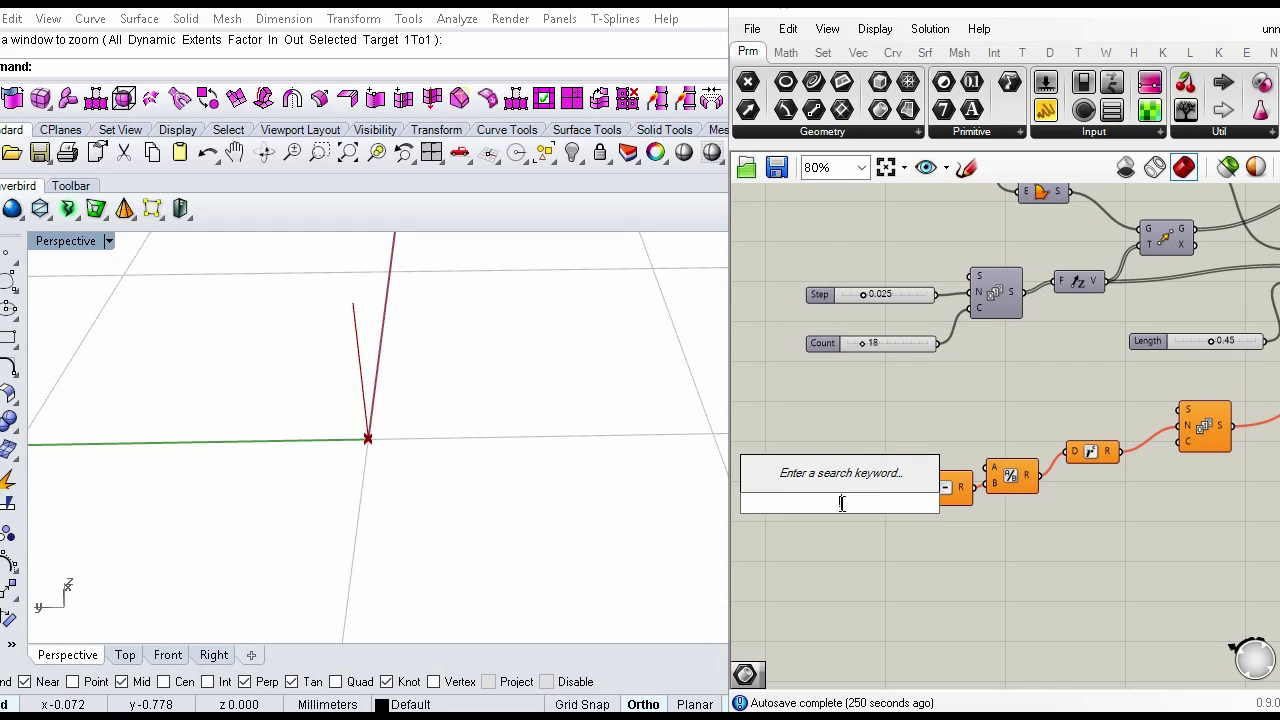
text(!)
key(BackSpace)
text("1)
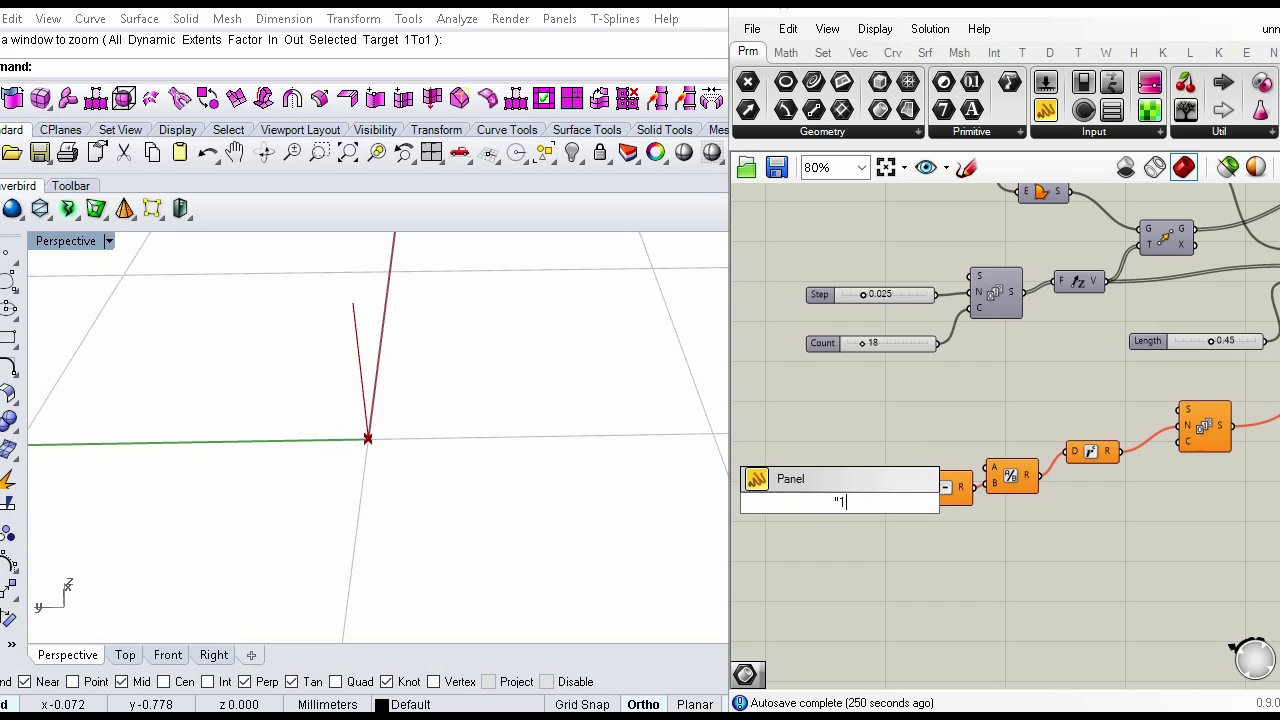
key(Return)
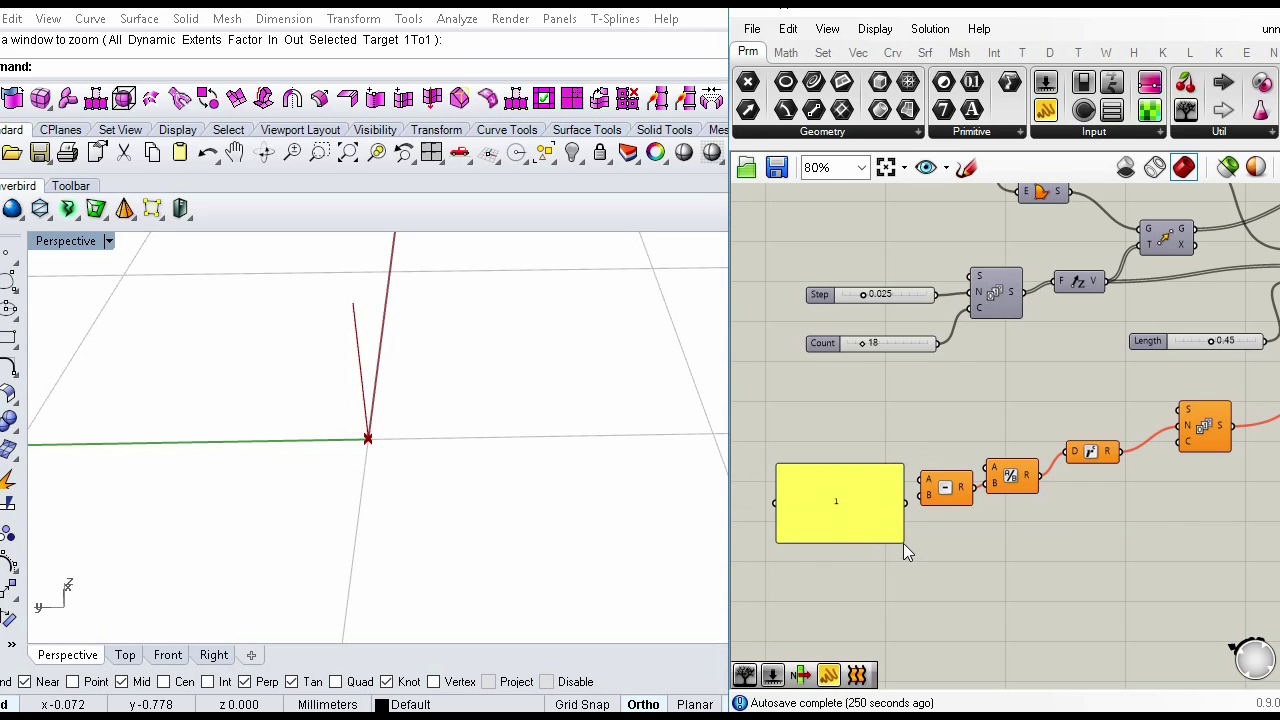
drag(903, 545, 850, 490)
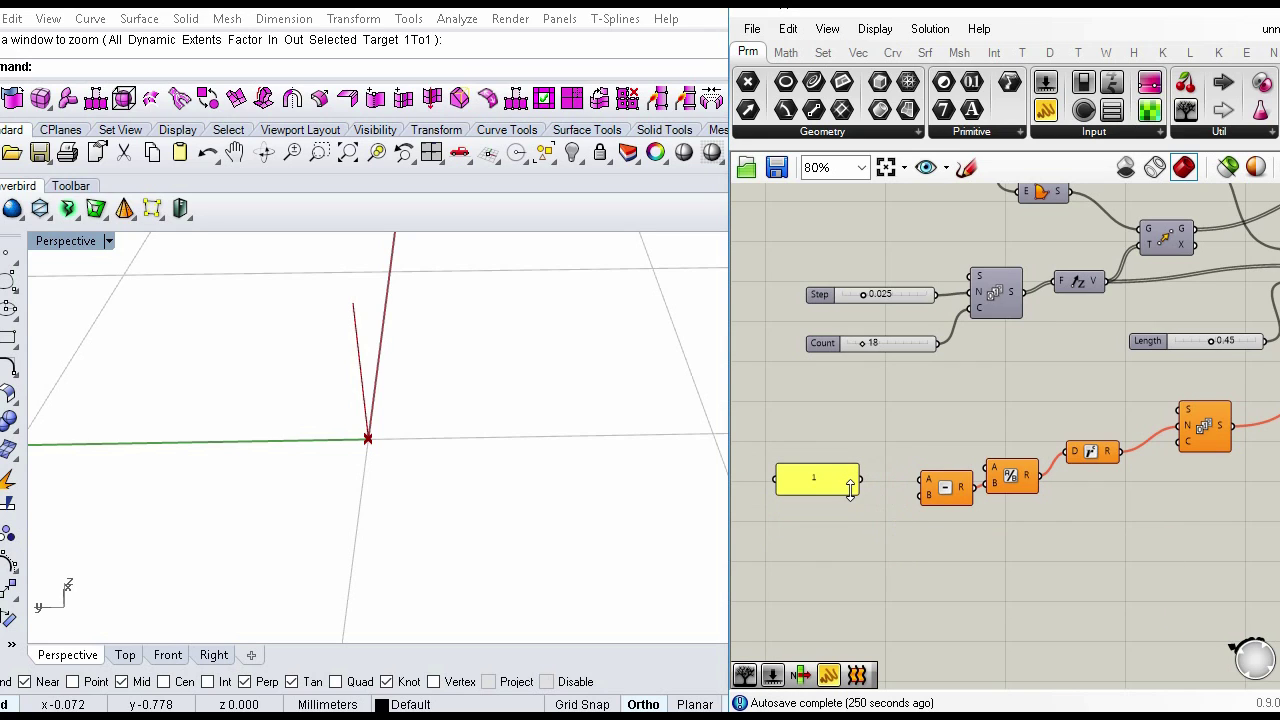
Step: Switch the panel to itemised data display and connect it to the Subtraction component's B input
right_click(850, 488)
click(918, 310)
drag(919, 497, 844, 505)
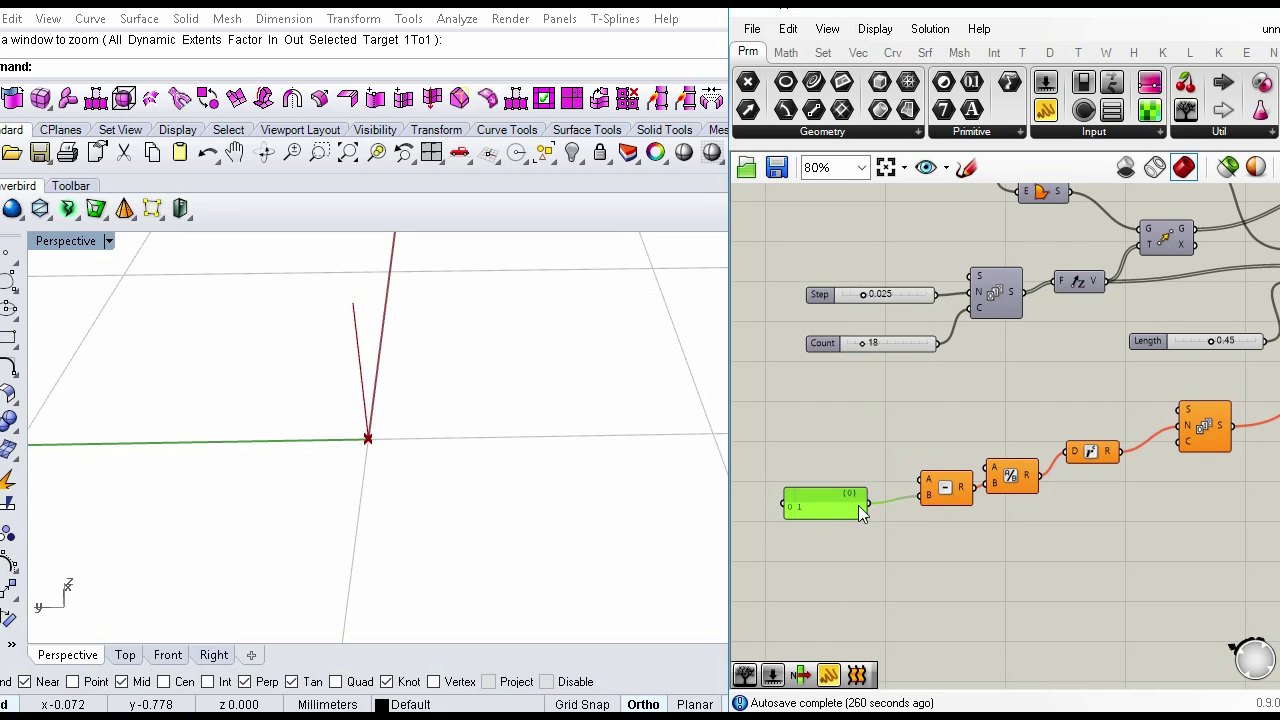
Step: Connect the Count slider to the A input of the Subtraction component as well
drag(886, 352, 874, 354)
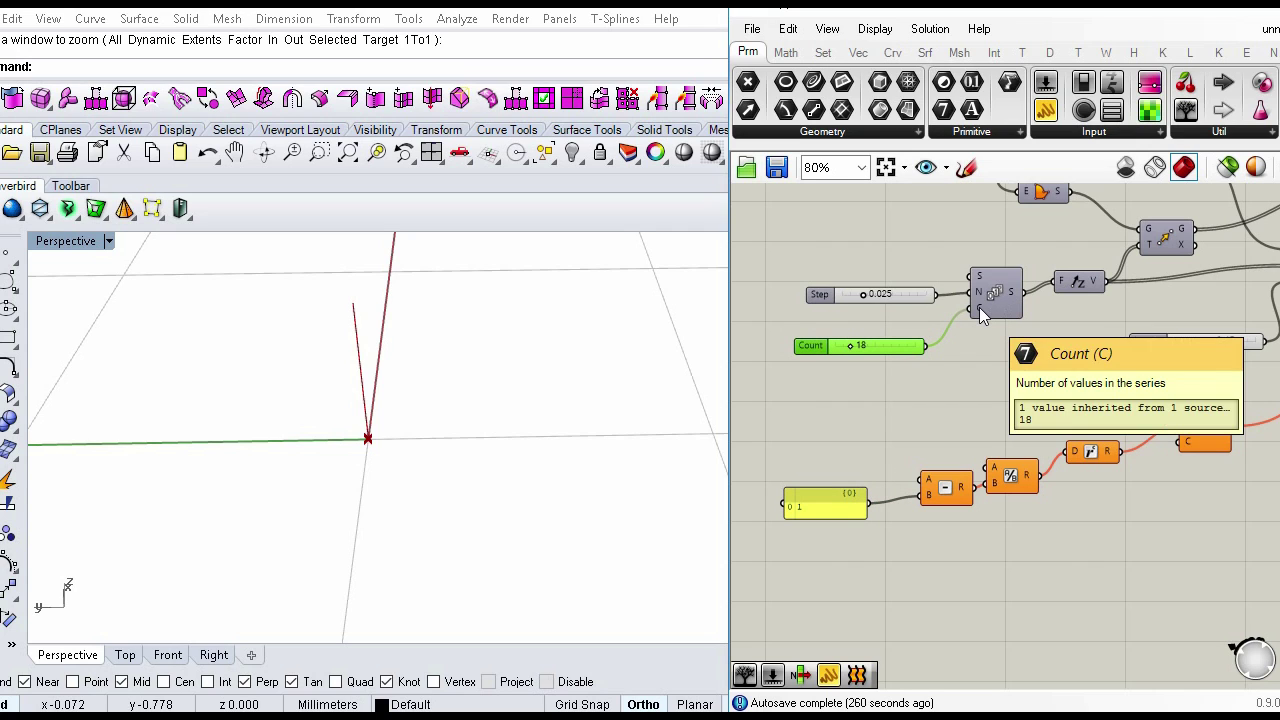
drag(926, 346, 917, 476)
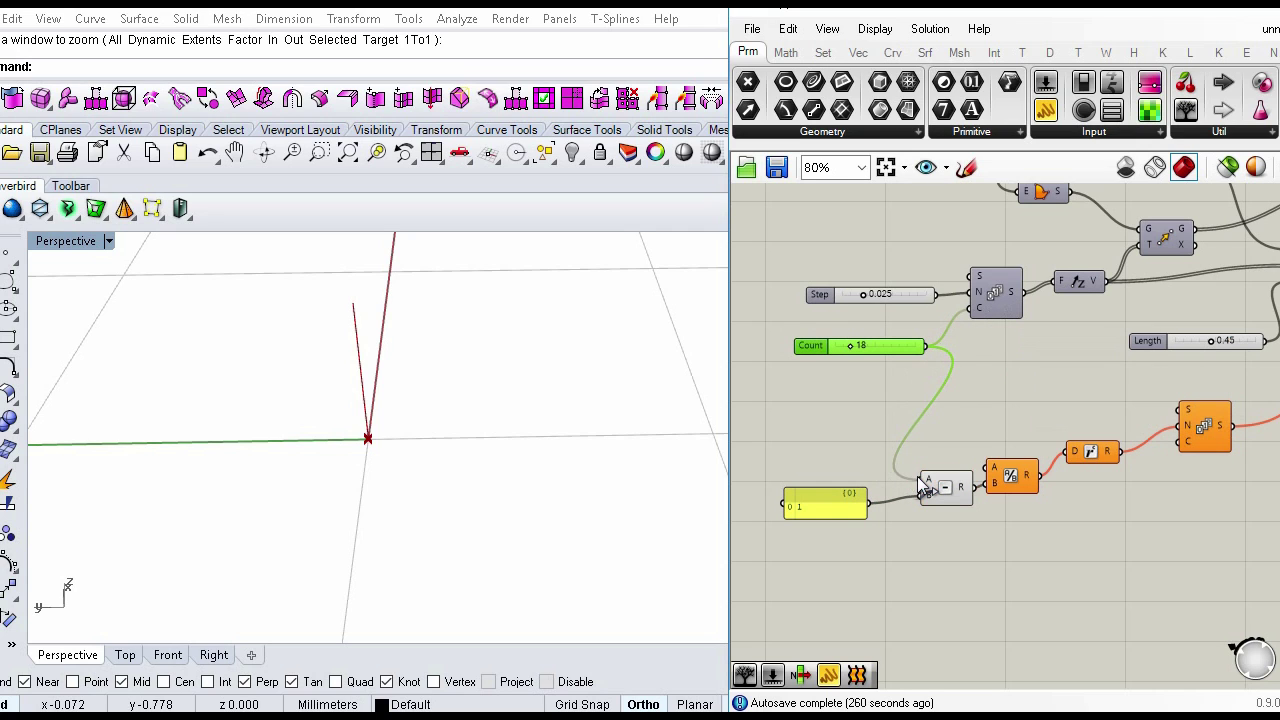
scroll(917, 476, down, 1)
Step: Add a number slider set to 45 and connect it to the A input of the Division component
mouse_move(988, 470)
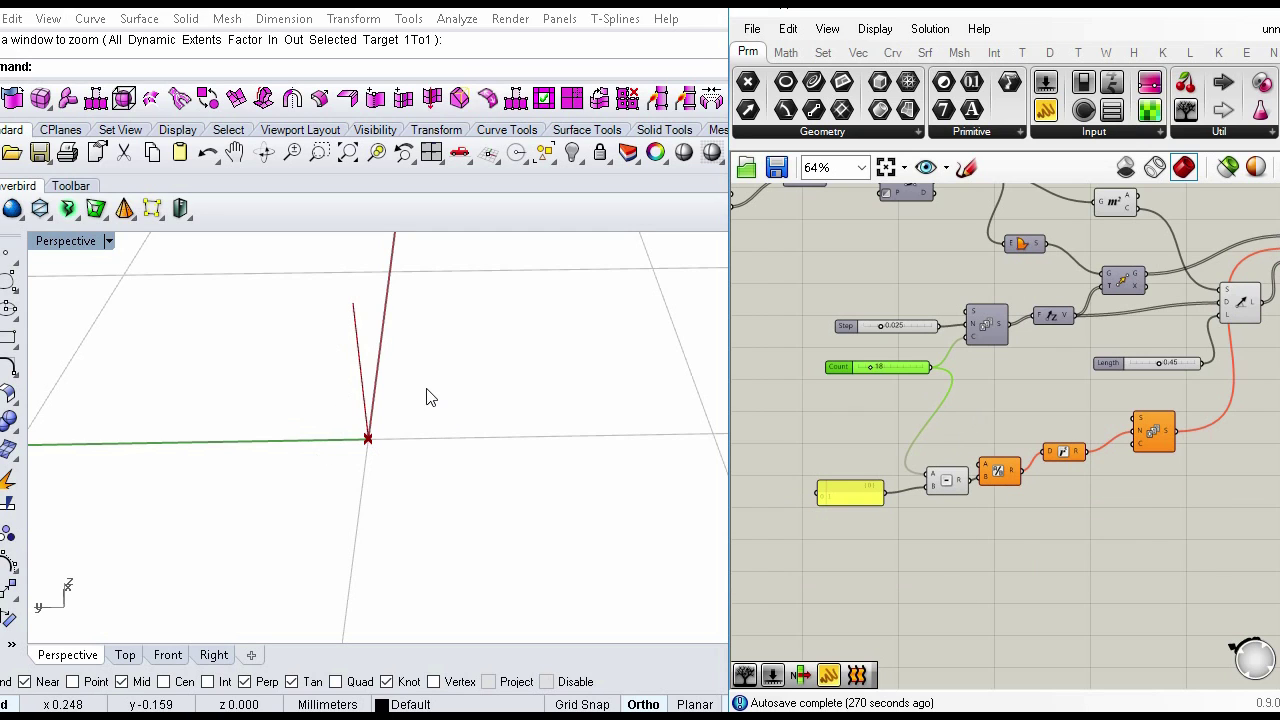
double_click(971, 419)
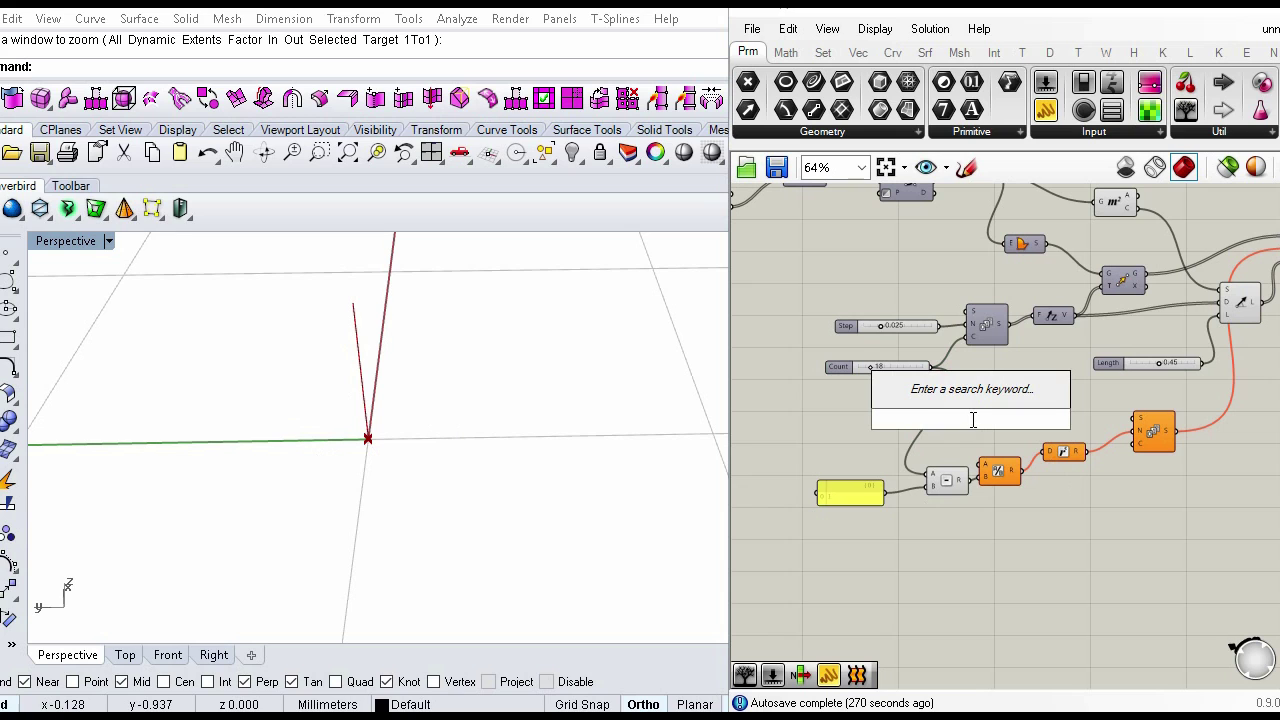
text(45)
key(Return)
drag(1023, 416, 957, 476)
right_drag(414, 488, 363, 414)
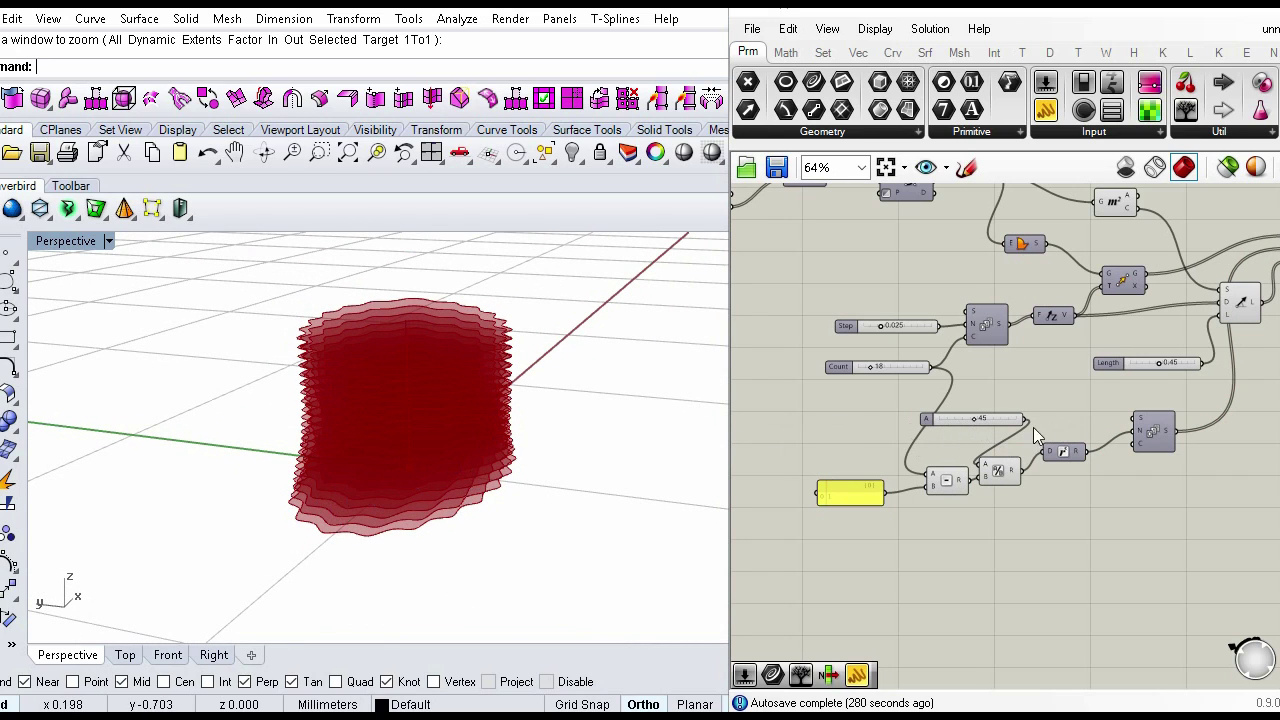
Step: Set the rotation angle slider feeding the Division component to 63
mouse_move(976, 417)
mouse_down()
mouse_move(1019, 418)
mouse_move(915, 430)
mouse_move(988, 428)
mouse_up()
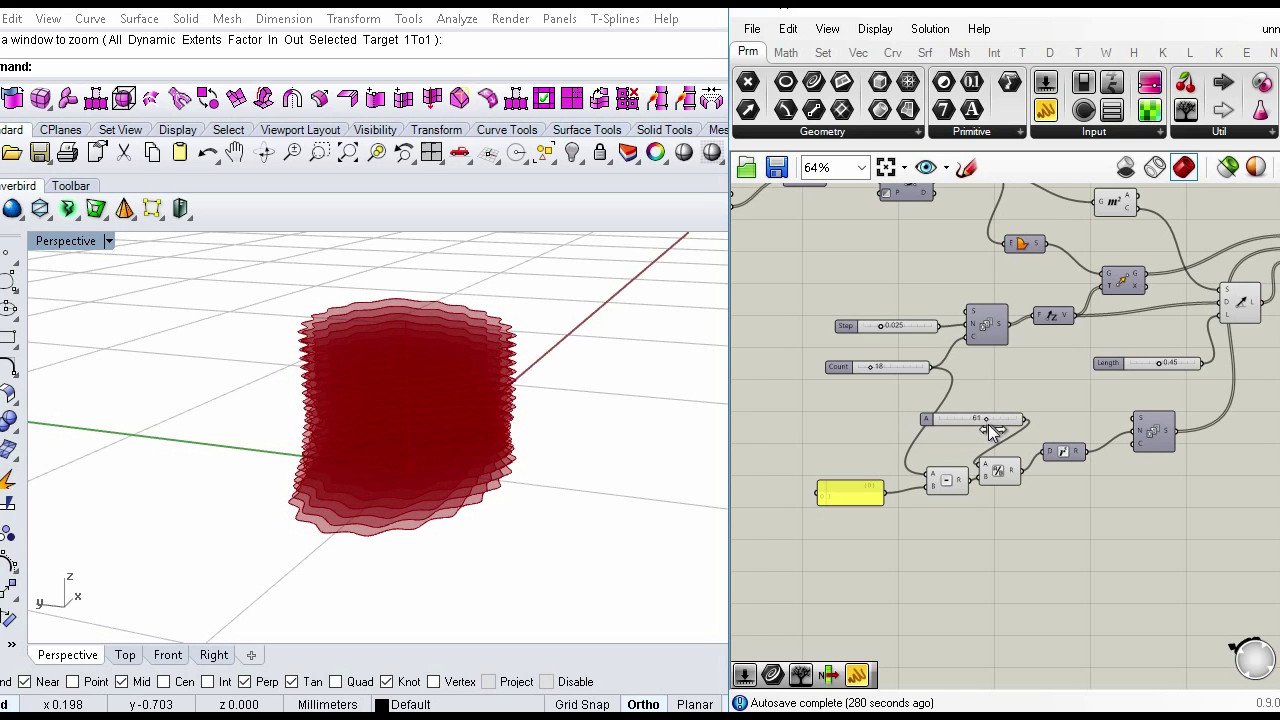
right_drag(303, 455, 440, 400)
right_drag(932, 369, 790, 369)
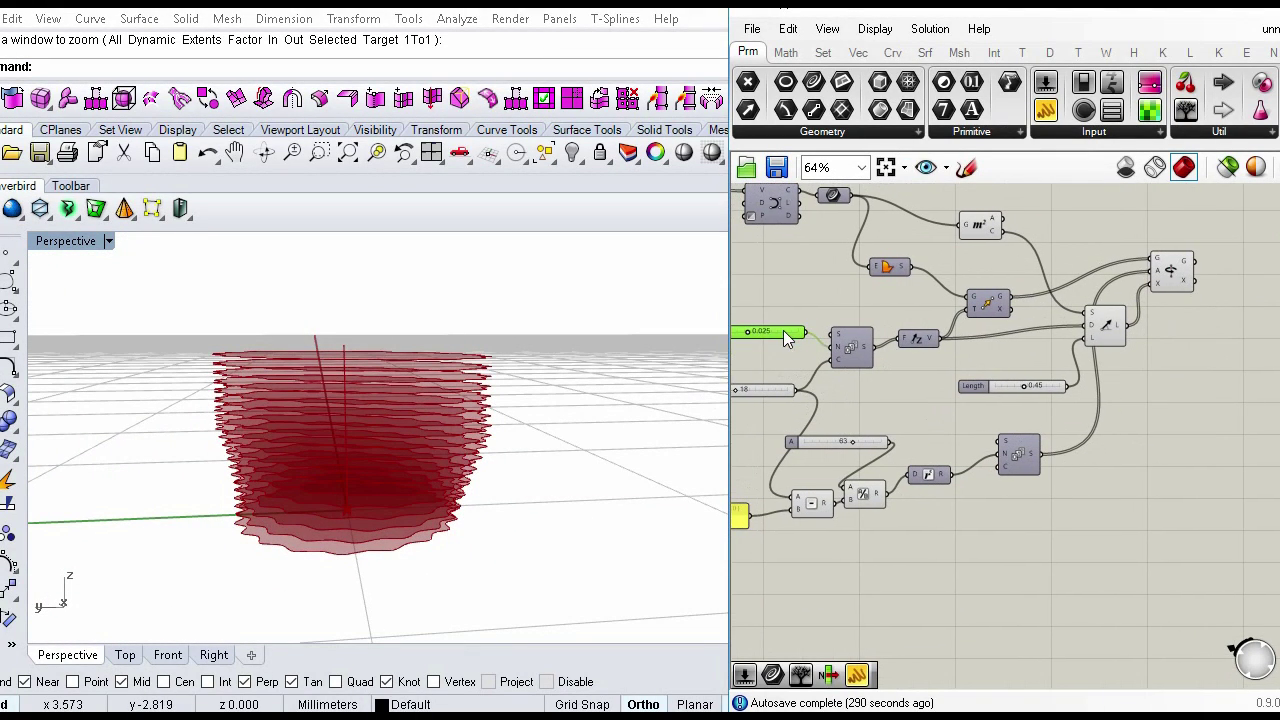
Step: Set the rotation angle slider feeding the Division component to 53
scroll(464, 445, up, 4)
scroll(464, 445, down, 4)
right_drag(464, 445, 536, 507)
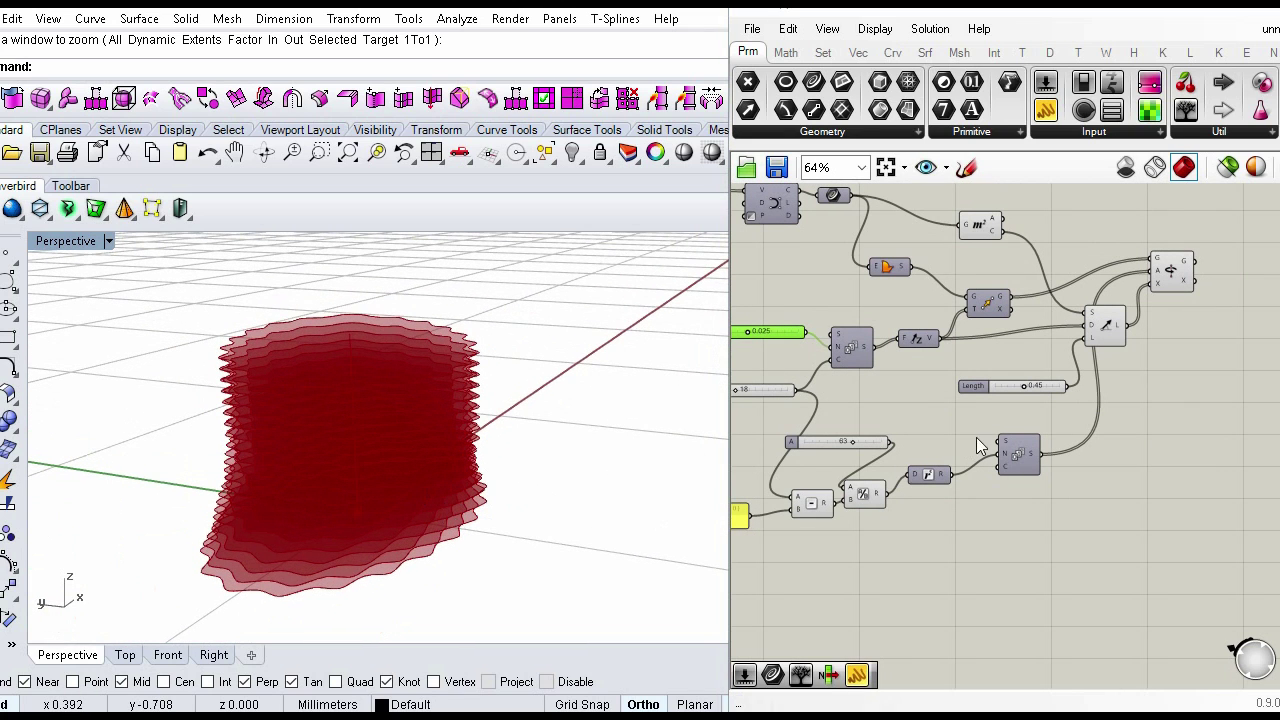
right_drag(1182, 348, 1113, 439)
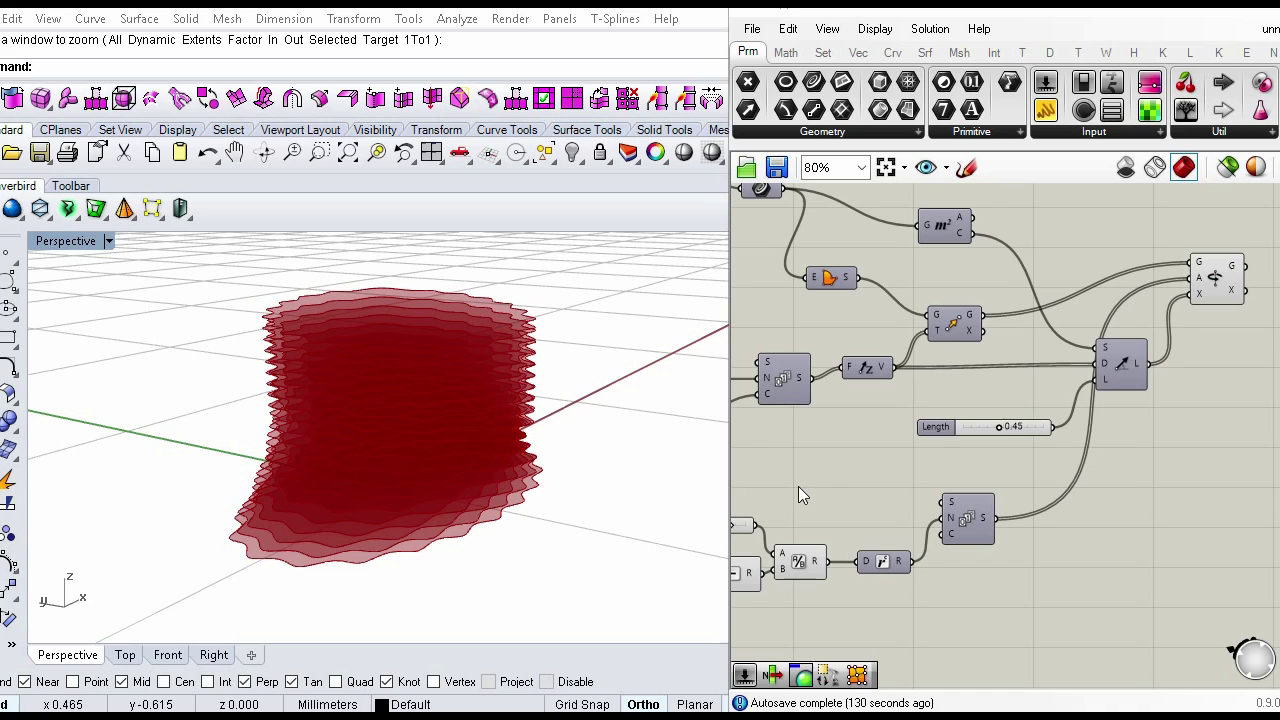
scroll(863, 466, down, 1)
scroll(825, 487, up, 2)
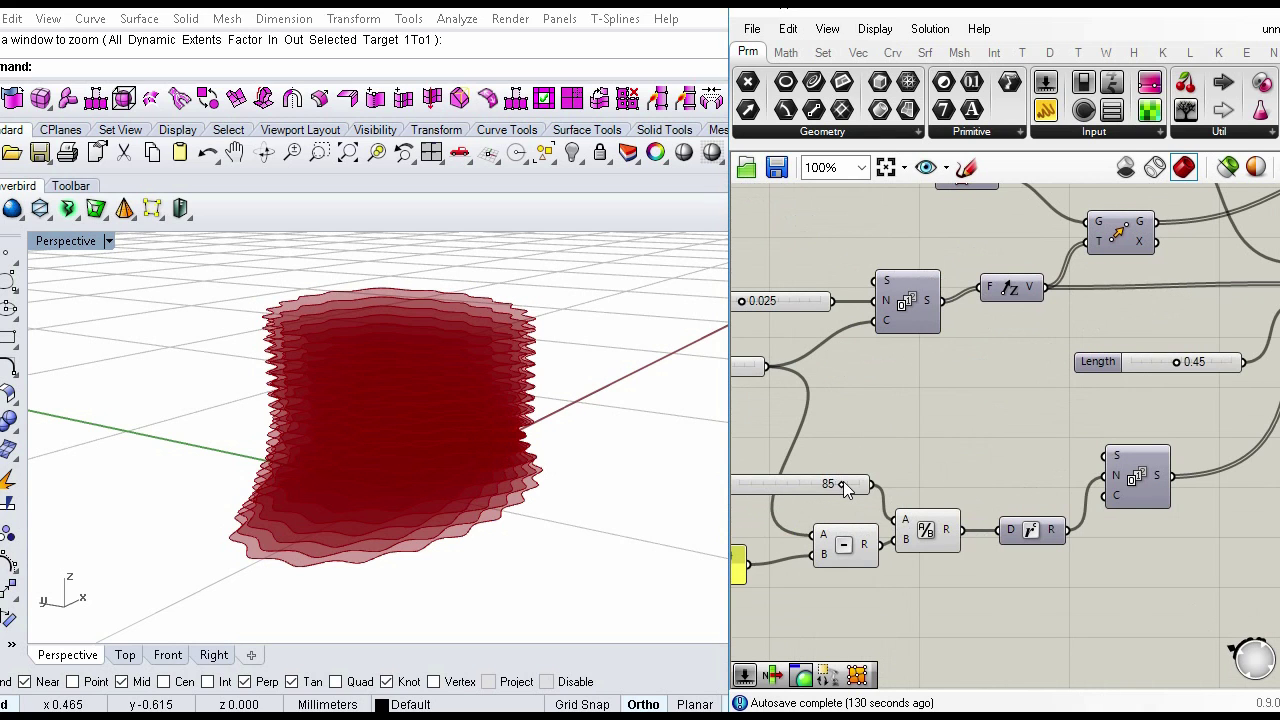
drag(843, 485, 808, 485)
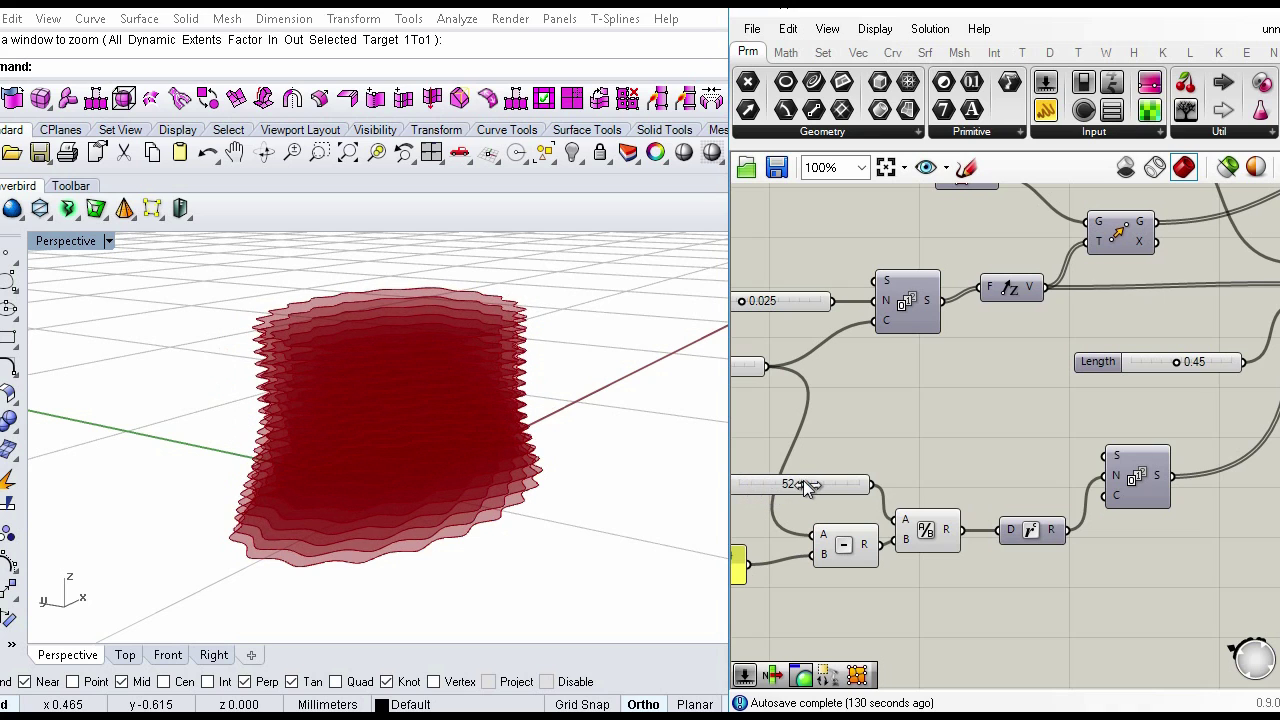
Step: Connect the Count slider to the C input of the Series component that supplies the rotation angles
scroll(927, 439, down, 1)
right_drag(397, 423, 503, 453)
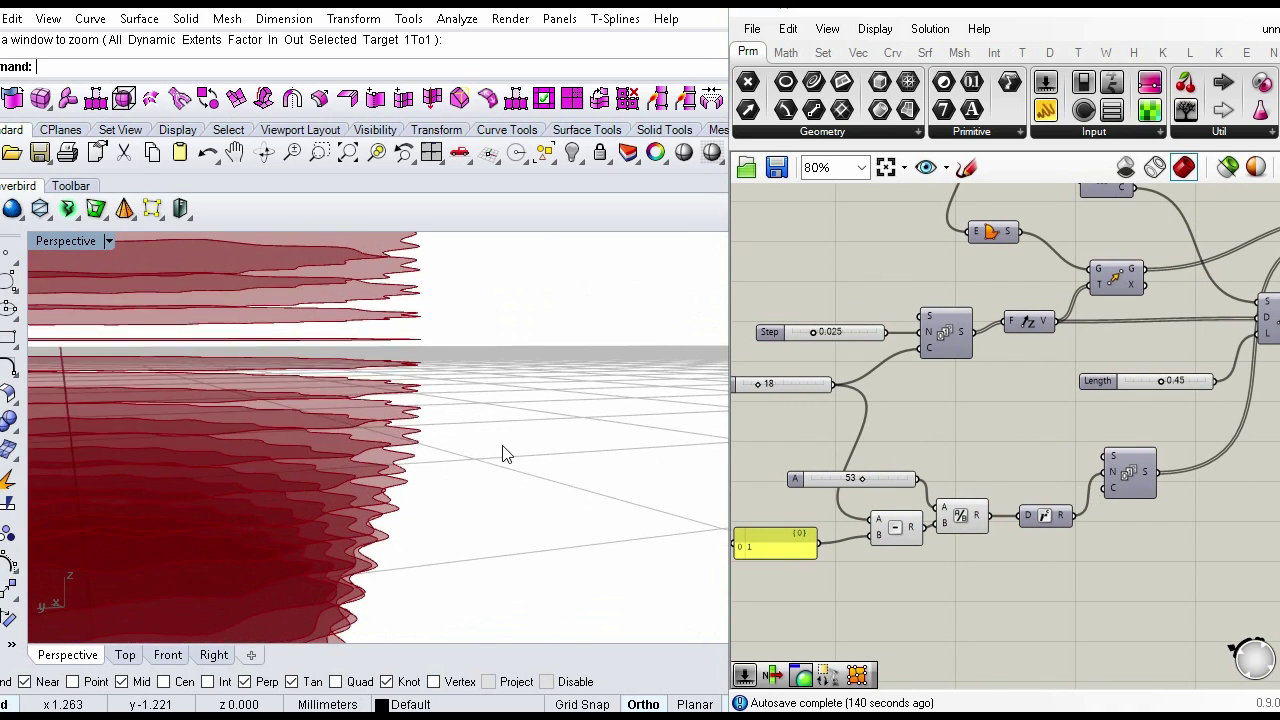
scroll(503, 446, down, 4)
shift+right_drag(459, 547, 543, 515)
scroll(543, 515, down, 4)
right_drag(461, 528, 488, 539)
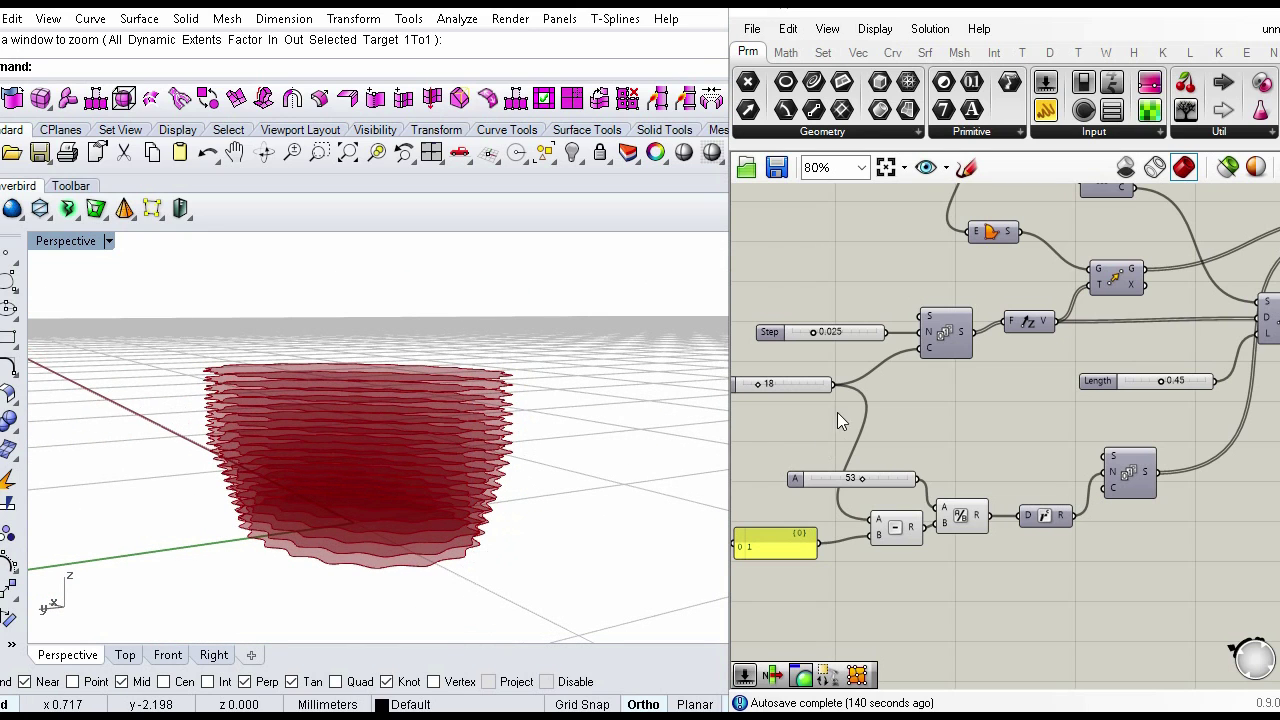
drag(837, 386, 1104, 488)
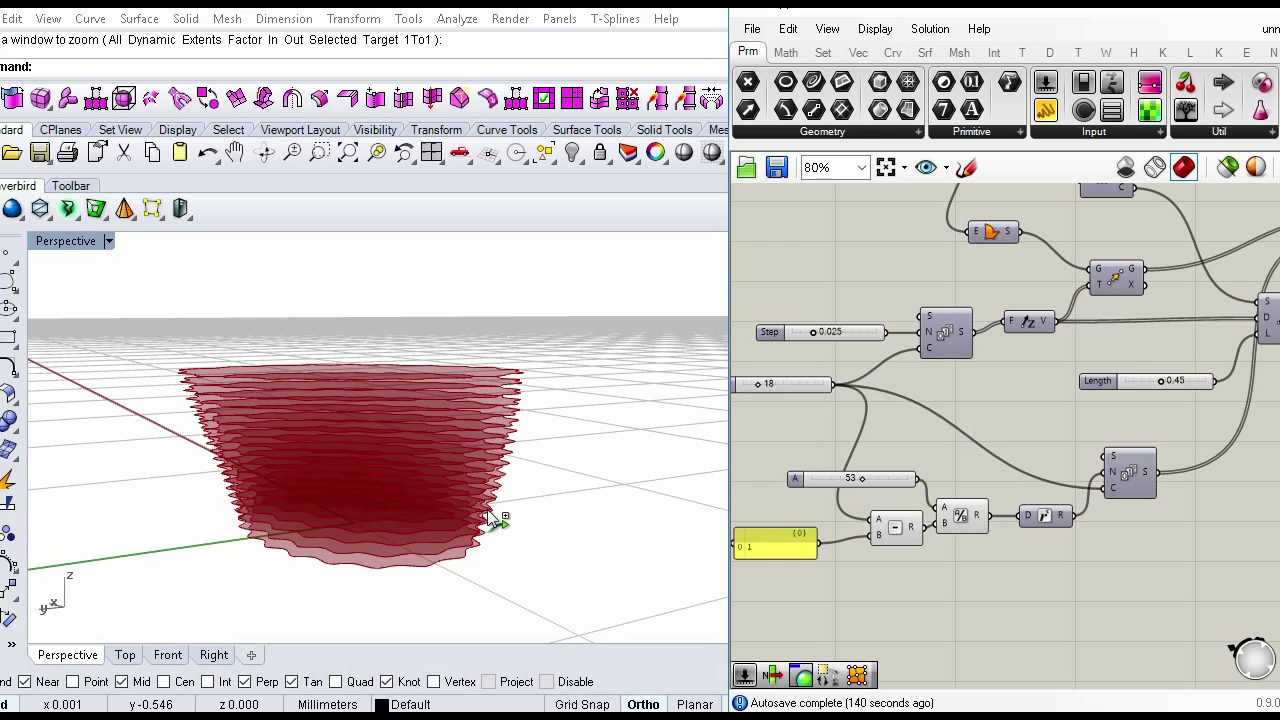
right_drag(536, 406, 313, 399)
shift+right_drag(566, 460, 387, 474)
right_drag(374, 319, 507, 487)
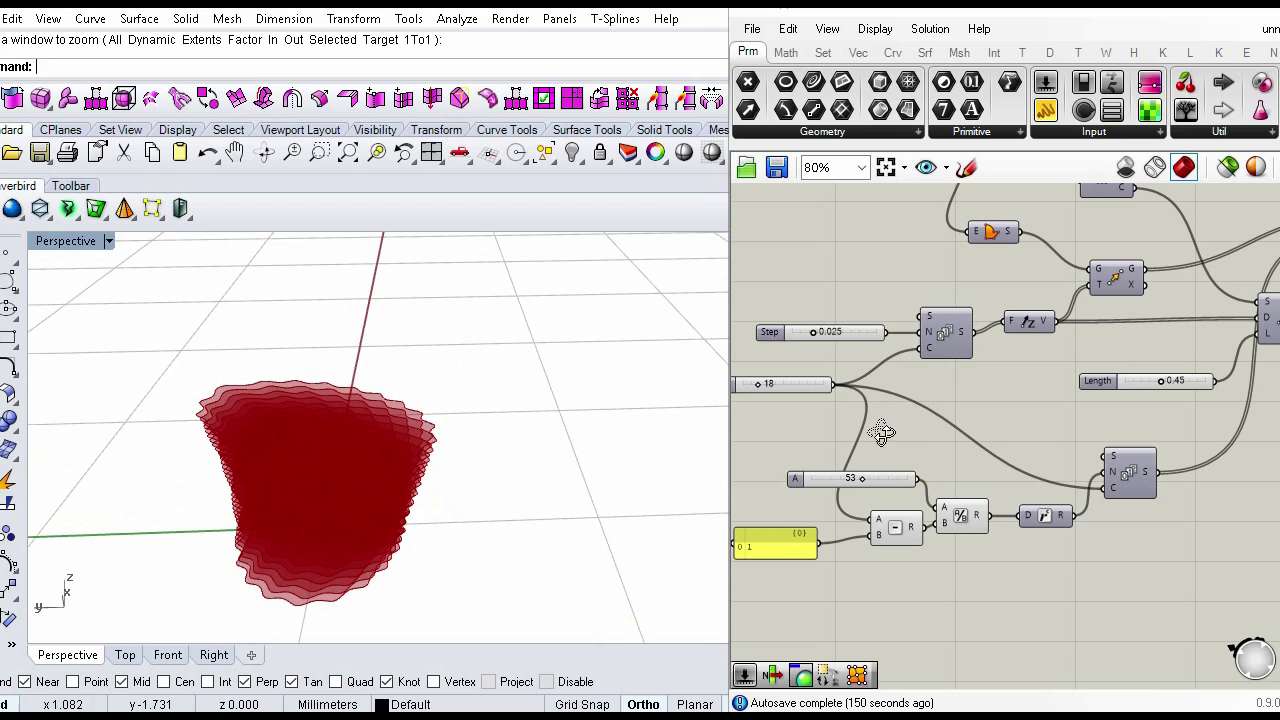
Step: Add an Area component after the Rotate Axis component and connect the rotated geometry output to its G input
scroll(1115, 490, down, 3)
right_drag(1115, 490, 872, 481)
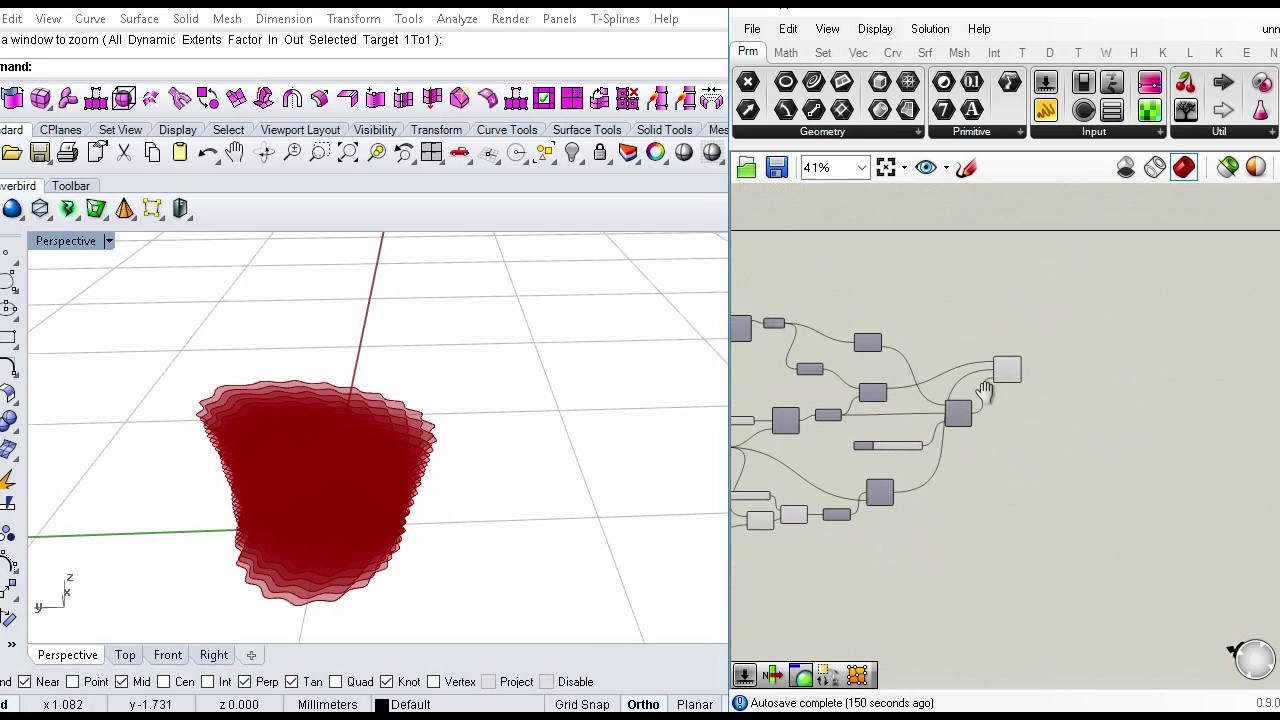
scroll(984, 387, up, 3)
click(1046, 360)
right_click(1100, 417)
click(1060, 432)
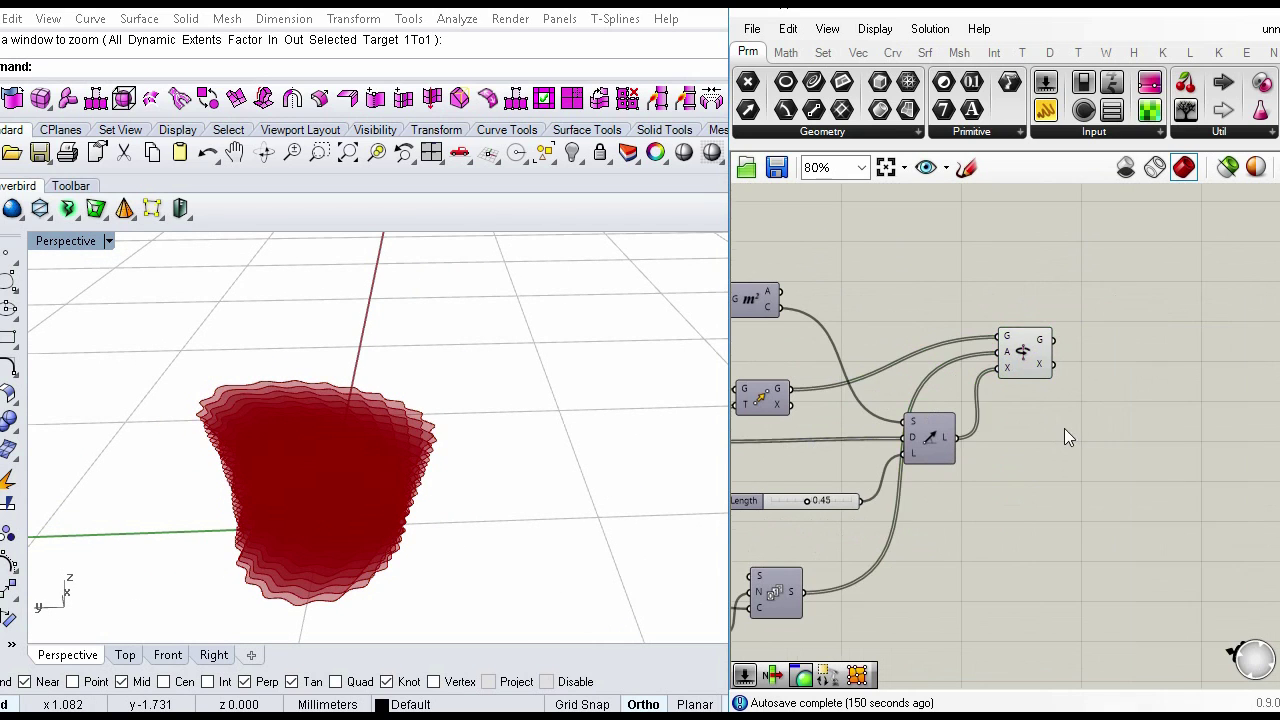
scroll(974, 383, up, 5)
double_click(974, 380)
text(area)
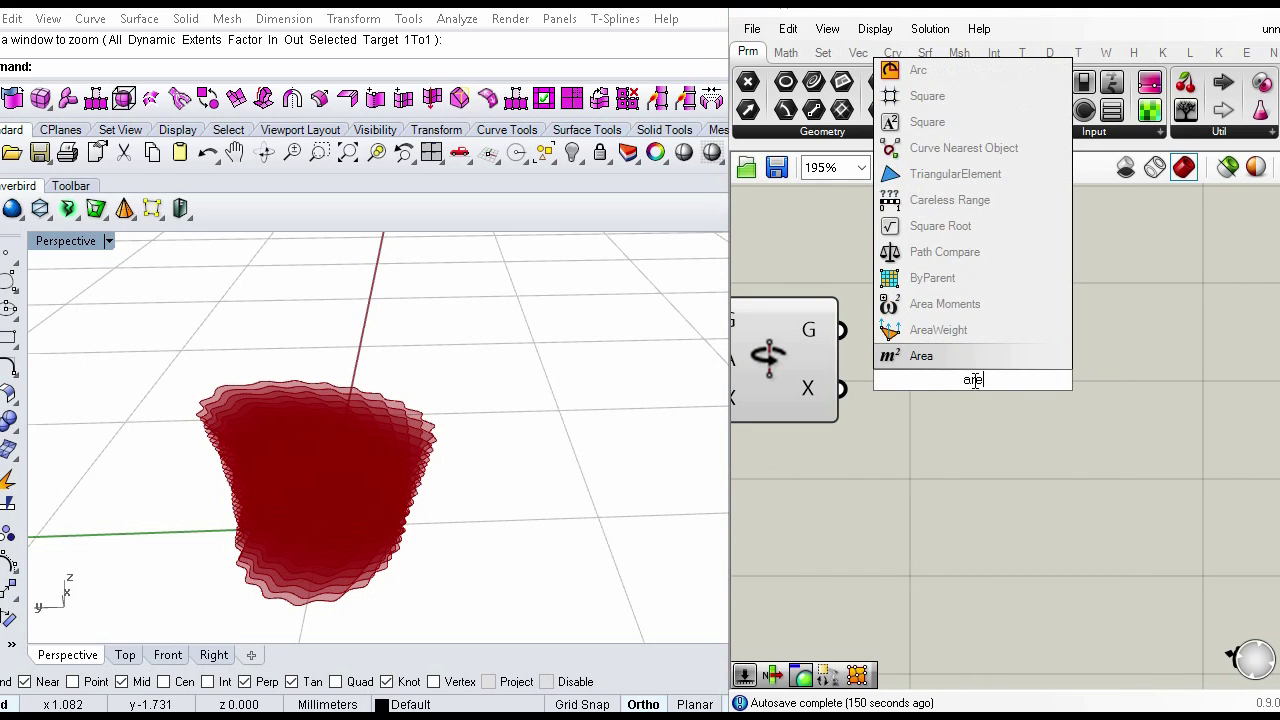
key(Return)
drag(842, 331, 905, 379)
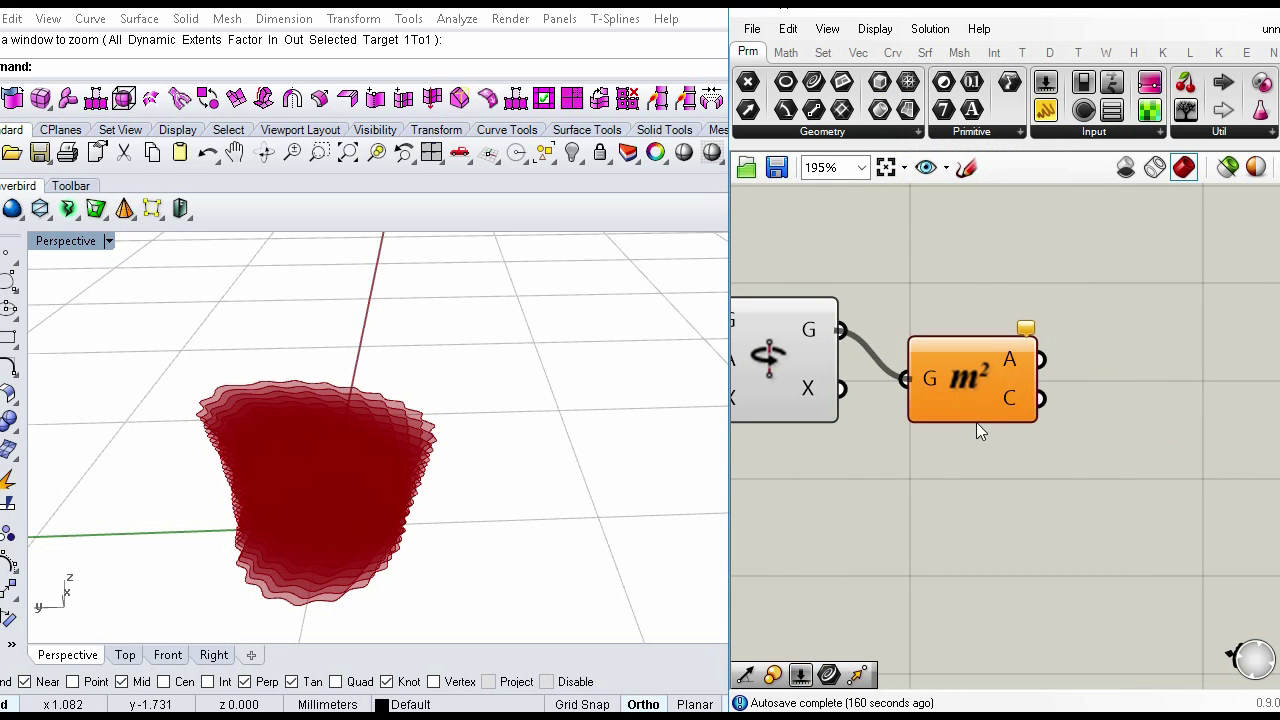
drag(977, 421, 990, 469)
Step: Turn off the preview of the Rotate Axis component
right_drag(279, 475, 294, 433)
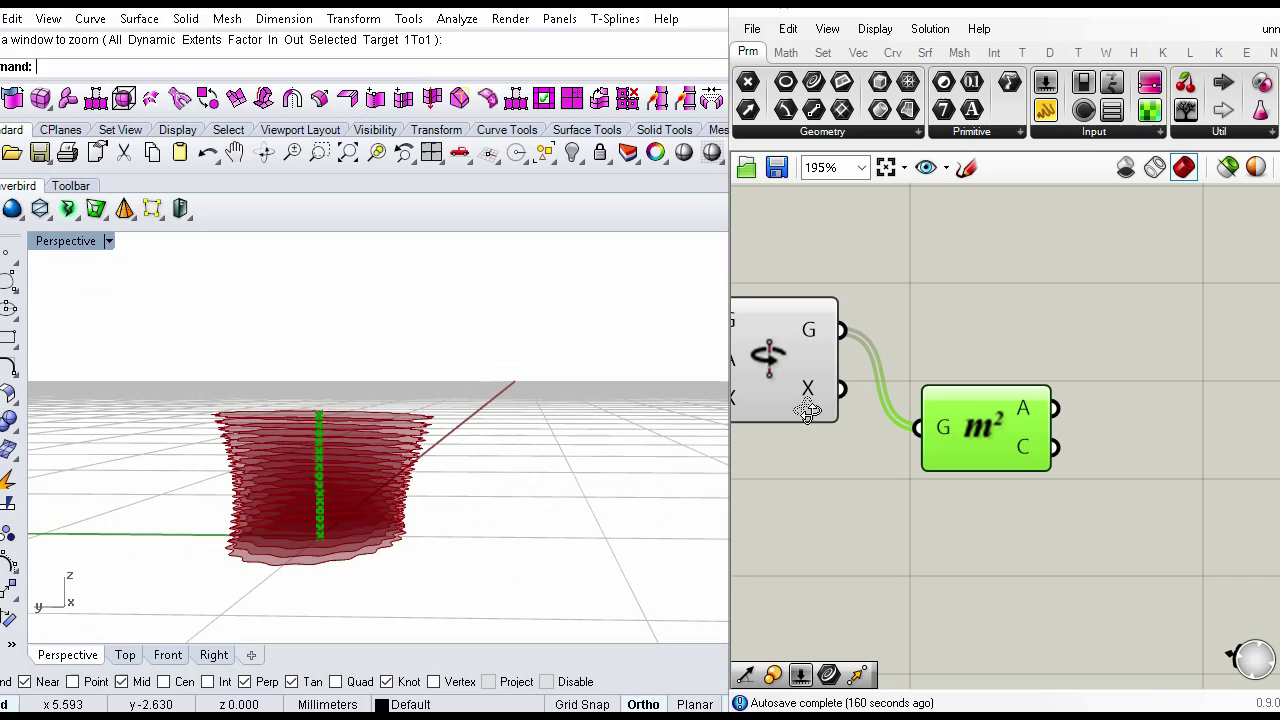
click(816, 350)
middle_click(836, 354)
click(898, 291)
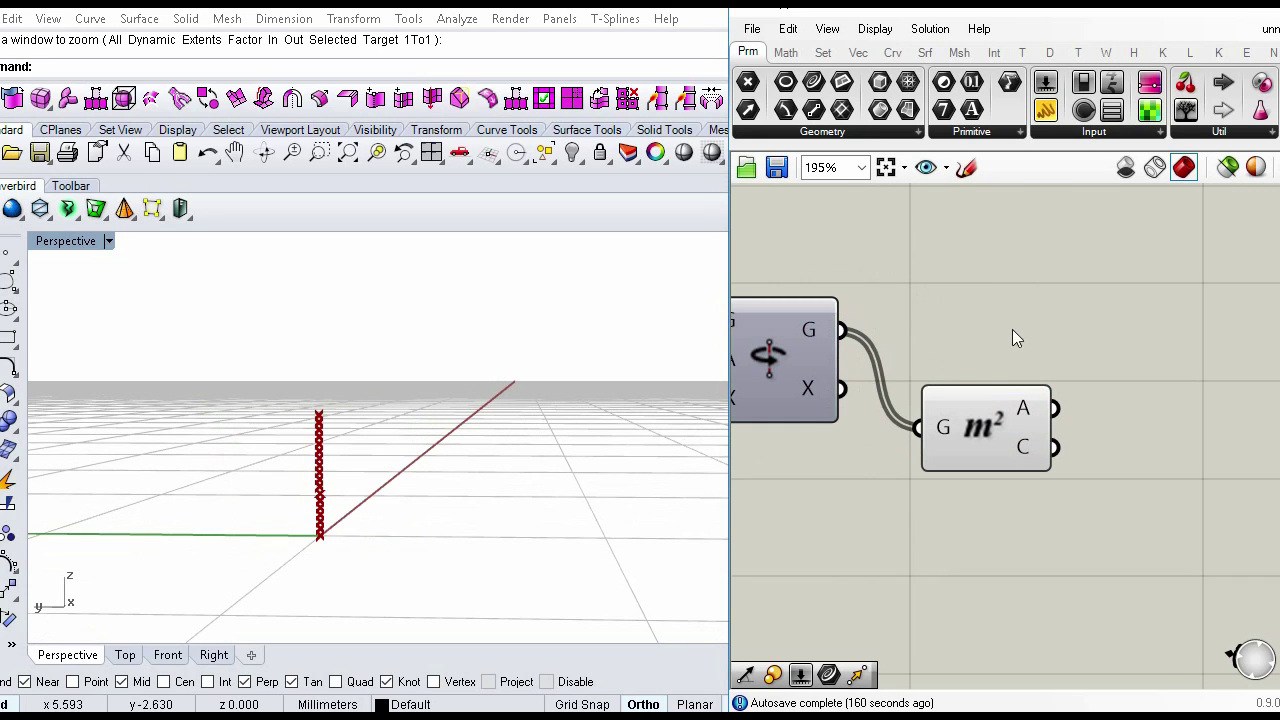
Step: Add a Scale component, feeding it the rotated geometry as G and the Area component's centroid output as C
double_click(1080, 327)
text(sc)
key(Return)
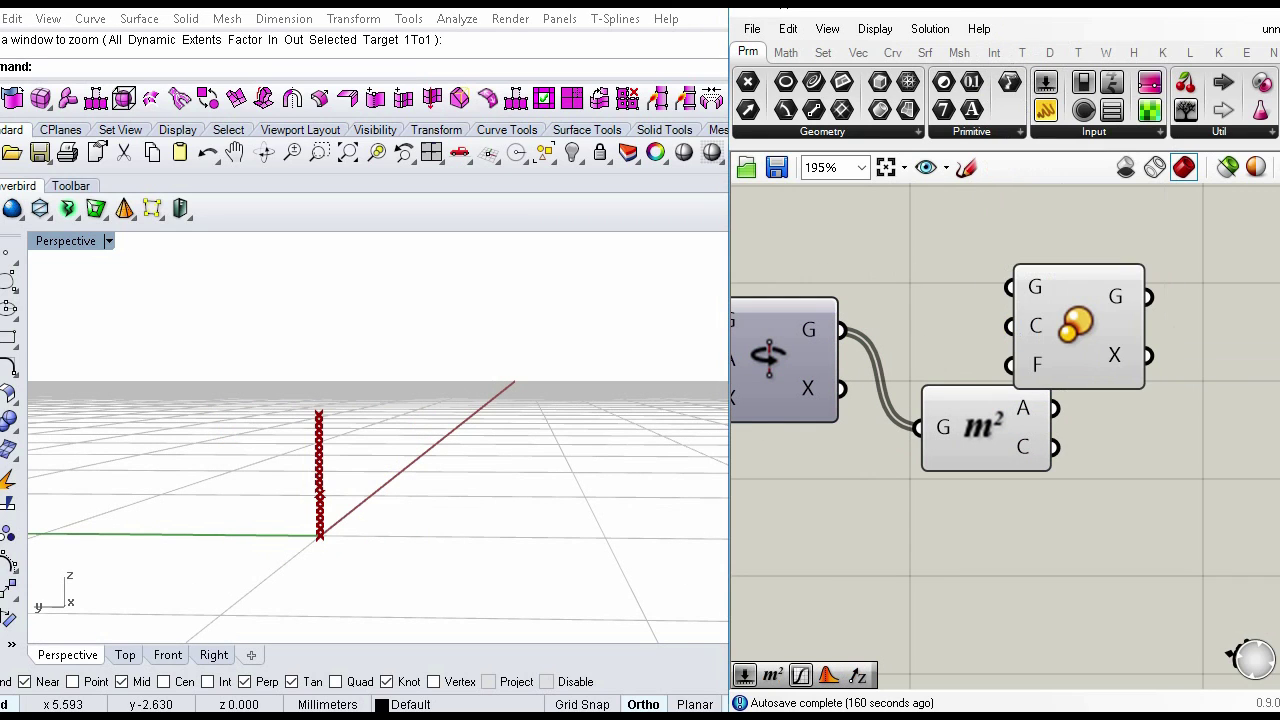
drag(861, 325, 843, 330)
drag(1060, 370, 1138, 370)
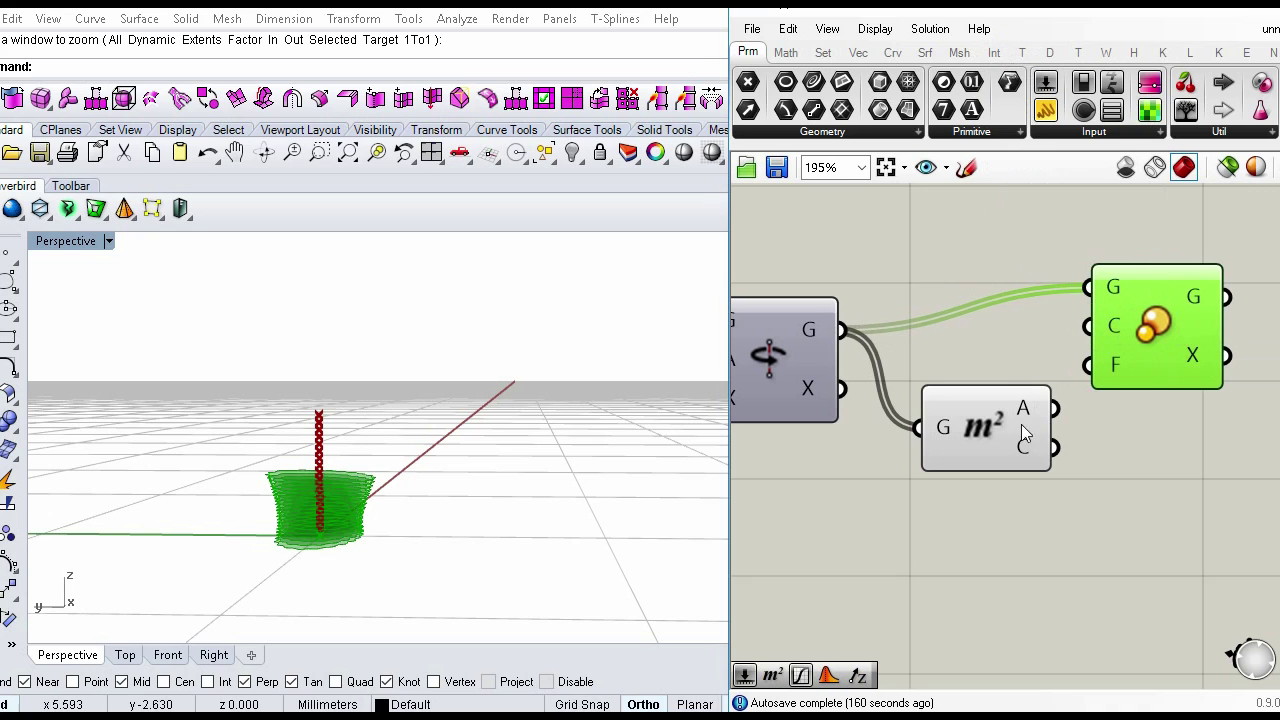
drag(1027, 448, 1240, 378)
click(1120, 480)
Step: Add a Loft component and connect the Scale component's geometry output to its C input
right_drag(287, 428, 435, 442)
scroll(1062, 435, down, 4)
click(1140, 345)
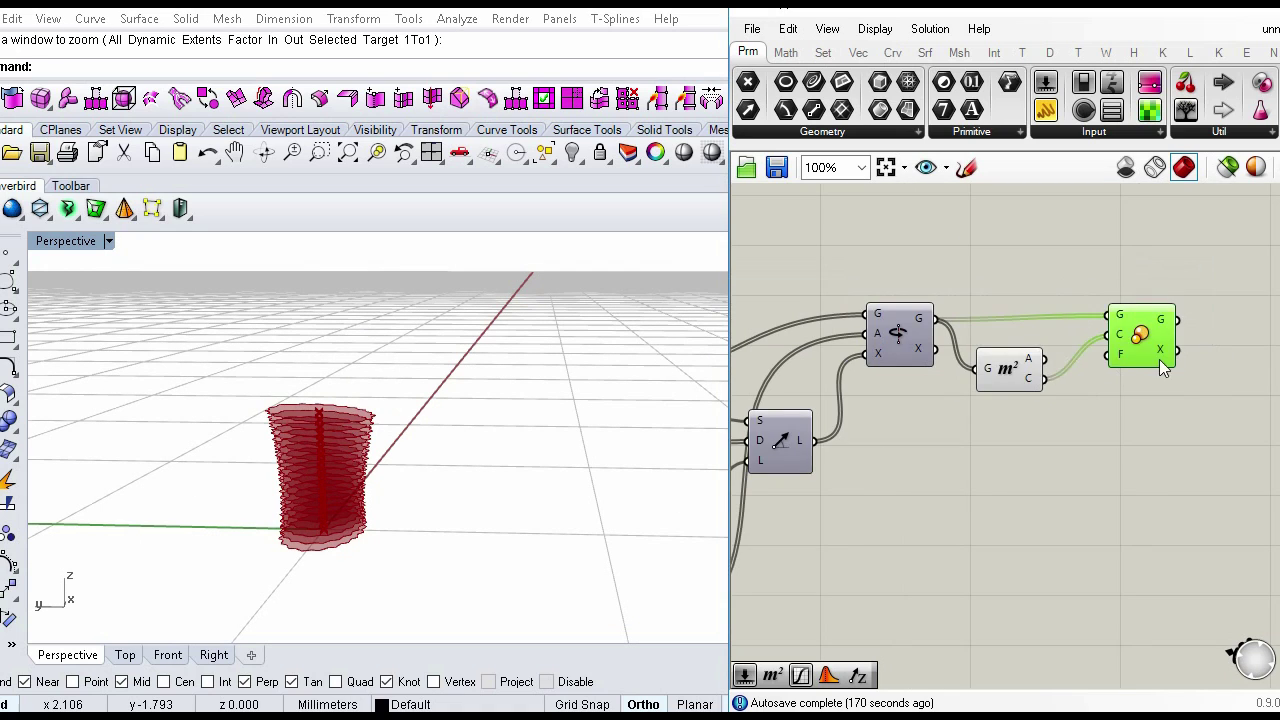
scroll(1161, 395, up, 1)
scroll(1161, 392, up, 1)
click(1155, 417)
right_drag(1155, 417, 1014, 442)
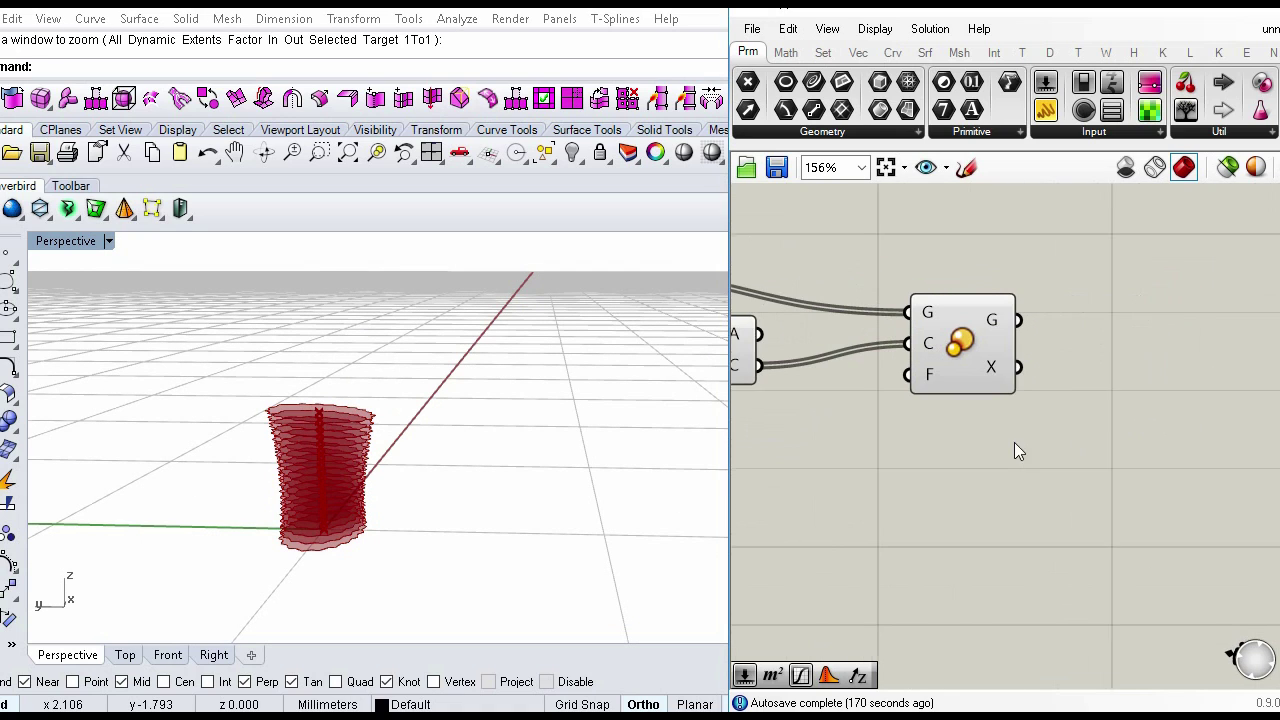
double_click(1098, 421)
text(lo)
key(Return)
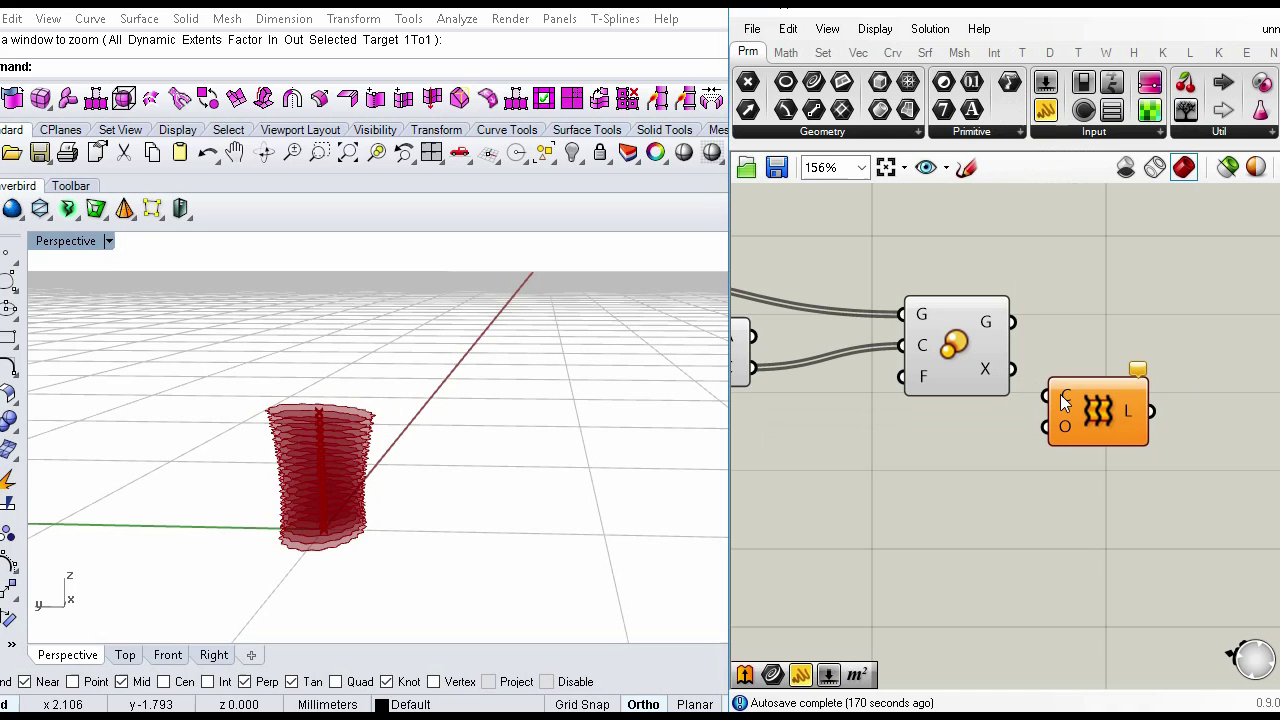
drag(1053, 381, 1057, 388)
drag(1121, 397, 1144, 372)
click(1006, 408)
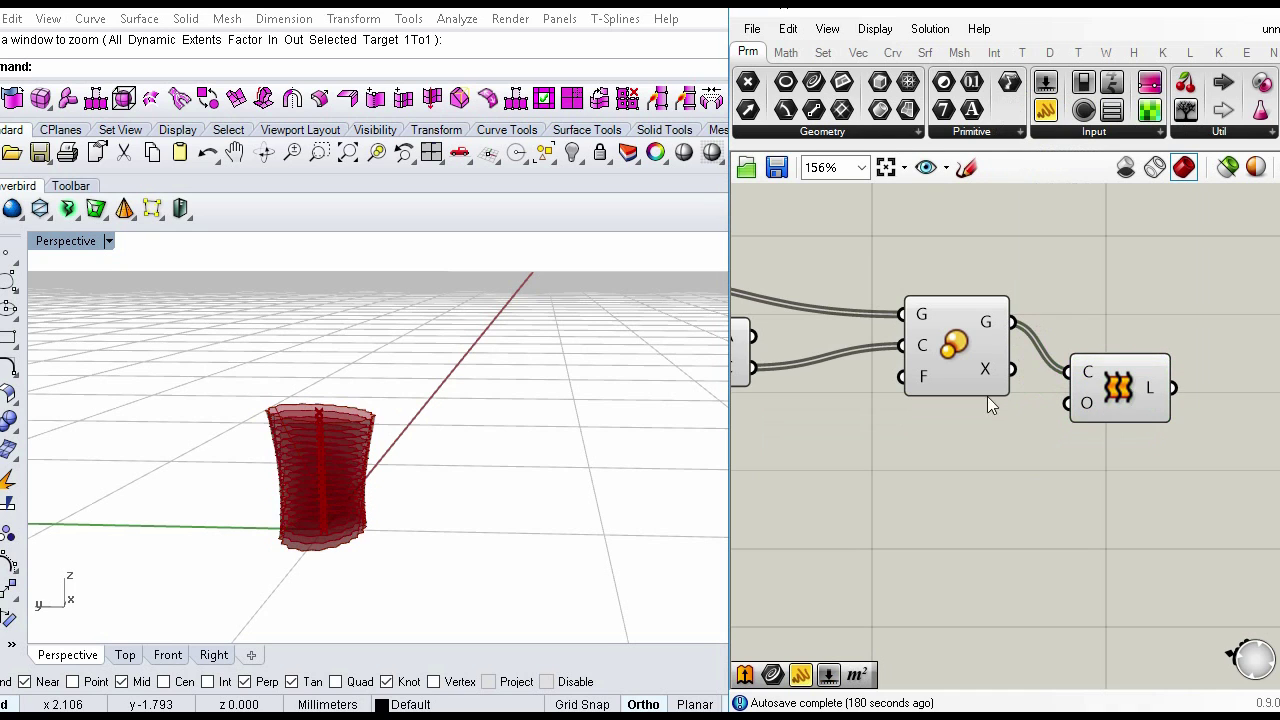
Step: Turn off the previews of the Scale component and the Area component connected to it
click(949, 343)
middle_click(949, 342)
click(1008, 283)
right_drag(403, 458, 502, 458)
right_drag(1020, 344, 1263, 329)
click(955, 340)
middle_click(954, 338)
click(1006, 287)
right_drag(317, 549, 273, 489)
scroll(907, 461, down, 3)
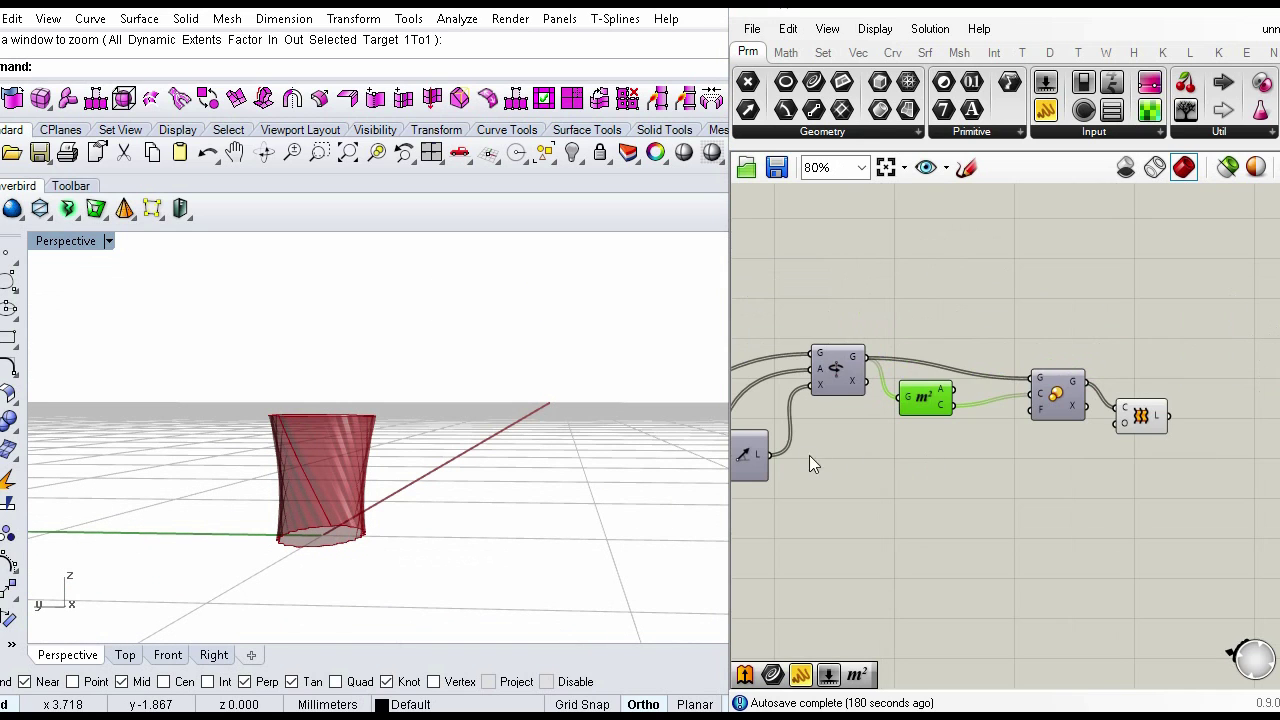
Step: Add a Graph Mapper component below the Scale component
scroll(1000, 376, down, 3)
scroll(1061, 376, up, 7)
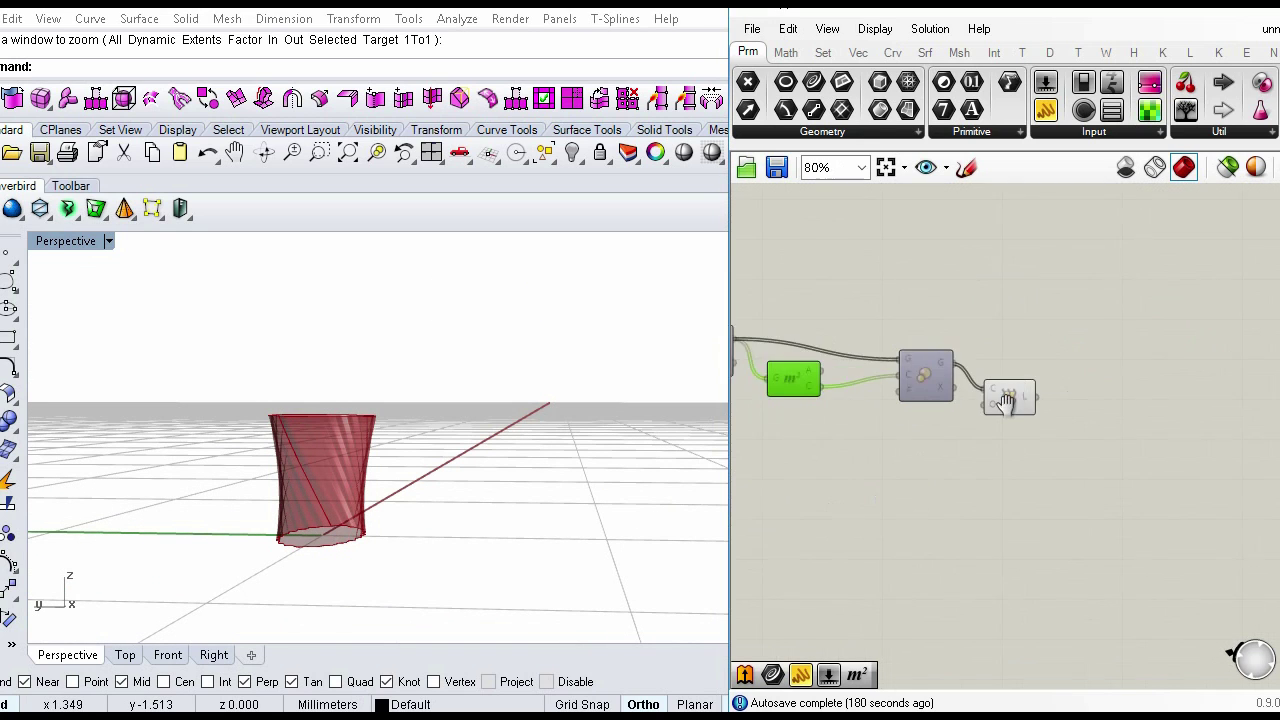
right_drag(916, 430, 1031, 389)
scroll(1031, 389, down, 2)
click(924, 415)
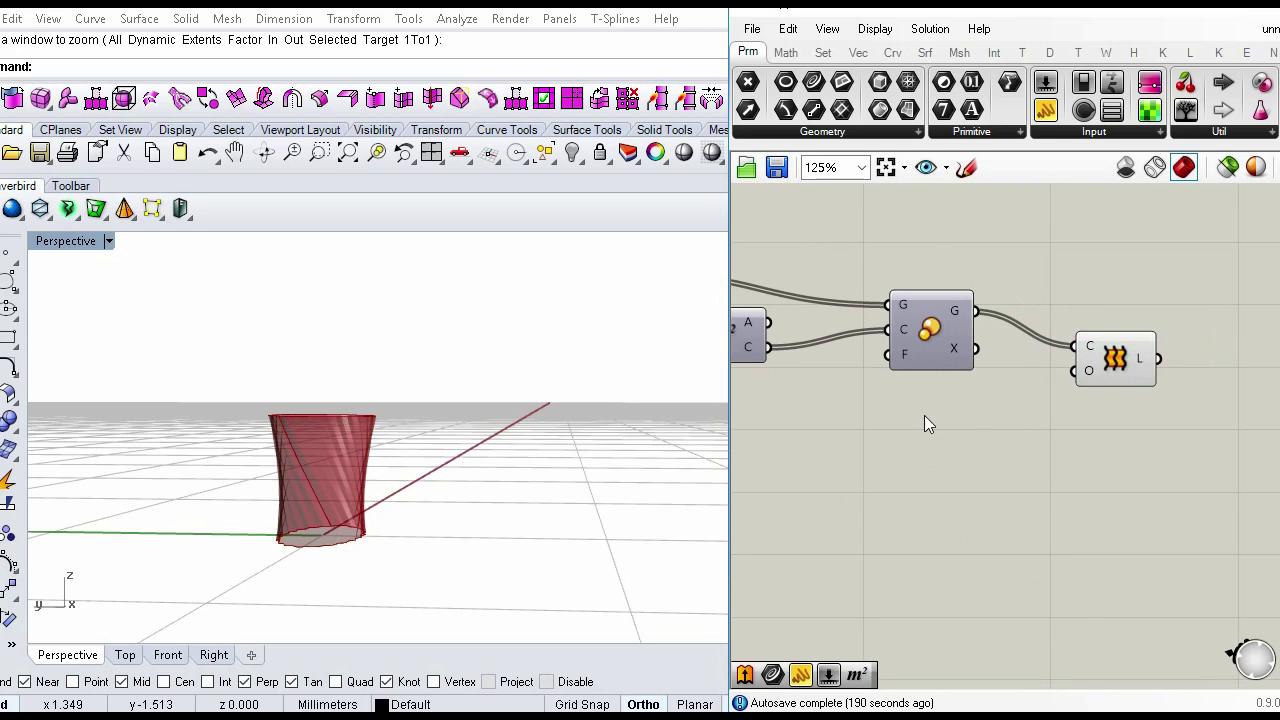
right_drag(905, 358, 991, 331)
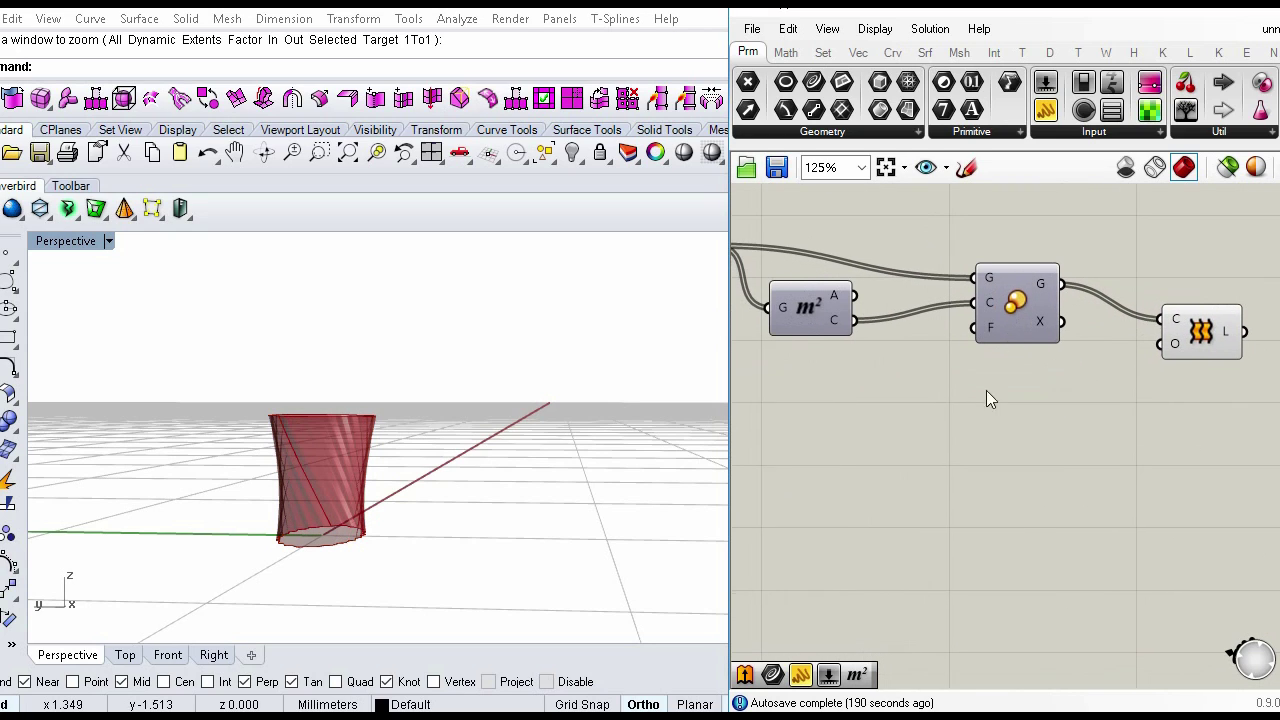
double_click(930, 456)
text(cr)
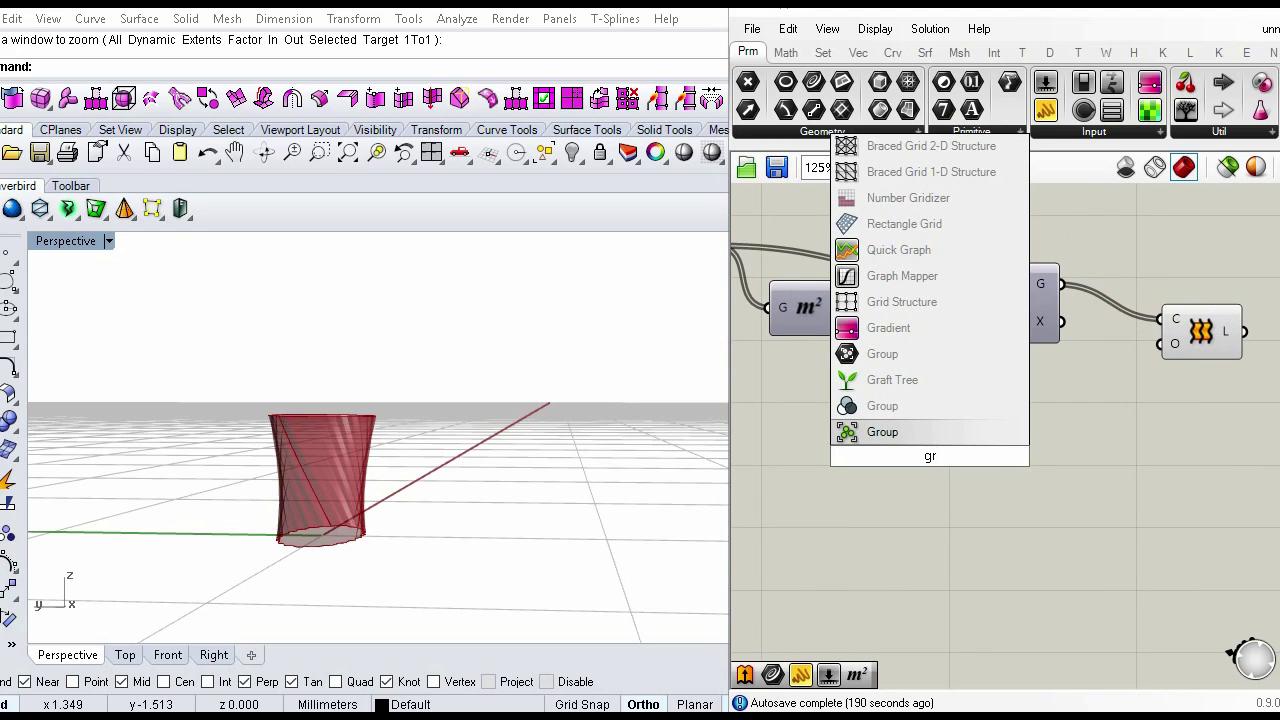
click(897, 276)
drag(933, 448, 995, 482)
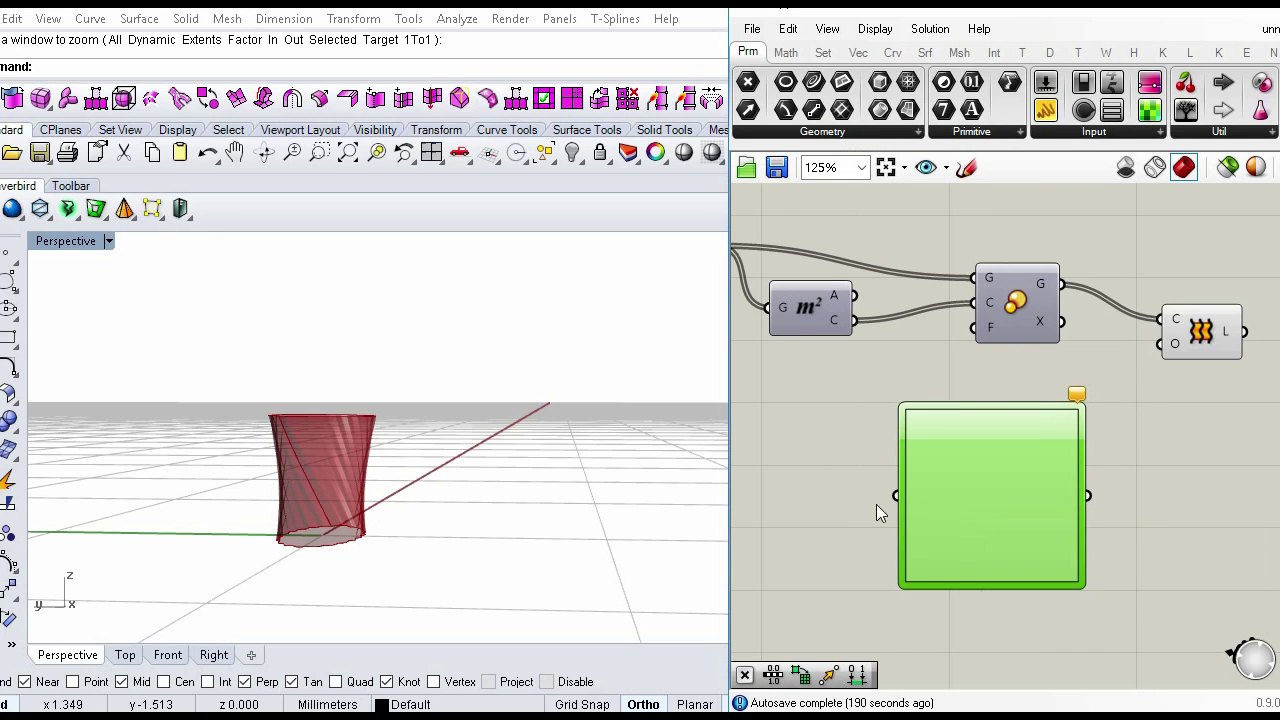
Step: Shrink the Graph Mapper and connect its output to the F input of the Scale component
click(990, 505)
scroll(995, 521, down, 3)
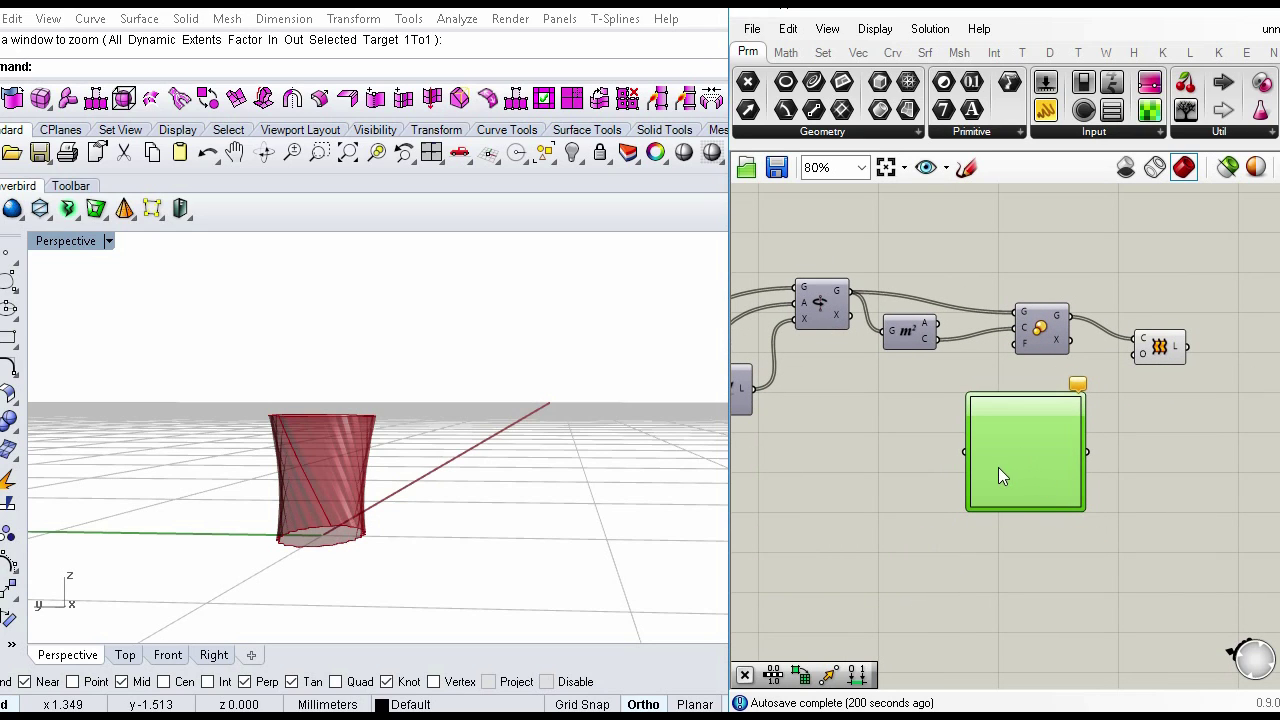
scroll(1002, 498, up, 2)
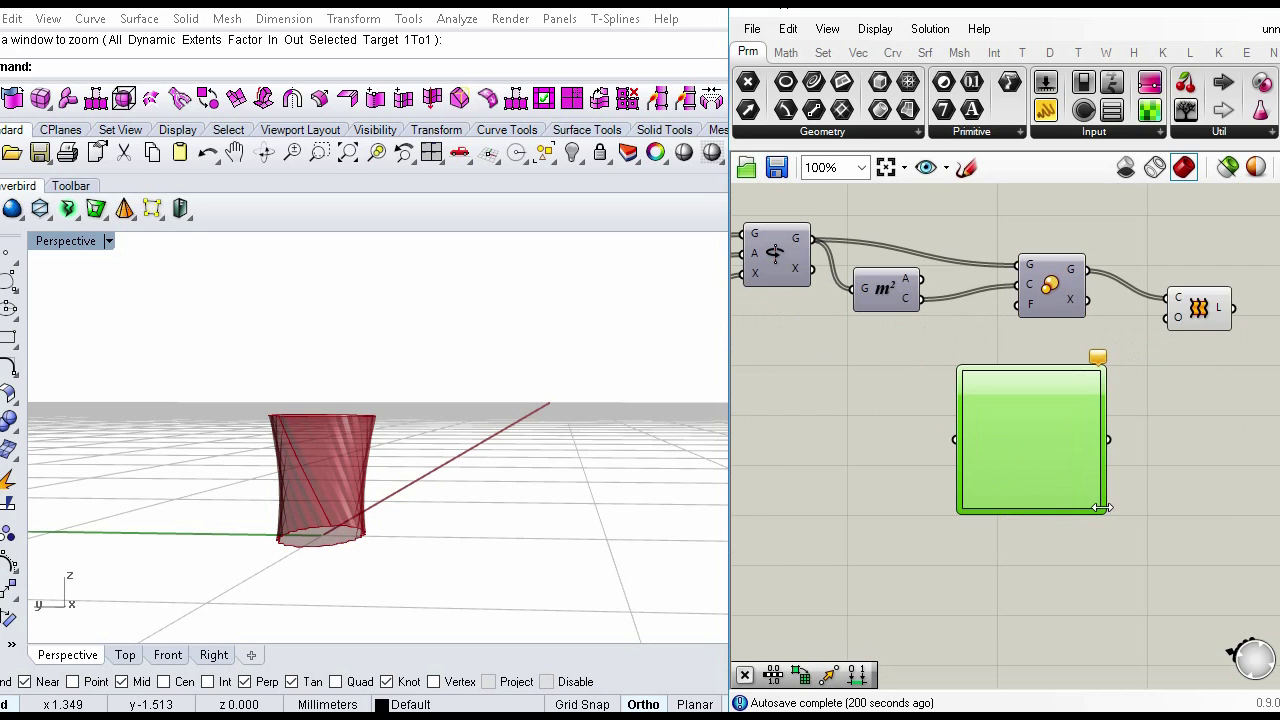
drag(1100, 509, 1046, 469)
drag(1012, 420, 1098, 494)
click(998, 341)
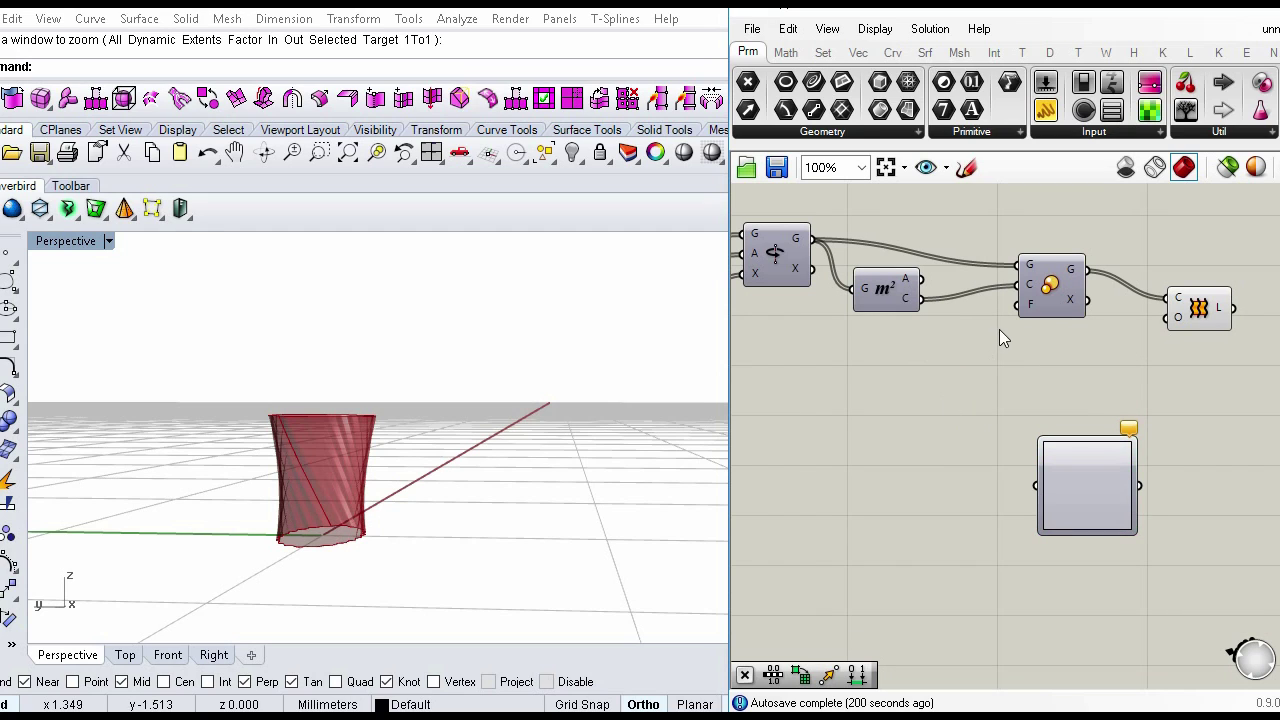
drag(1020, 314, 1022, 476)
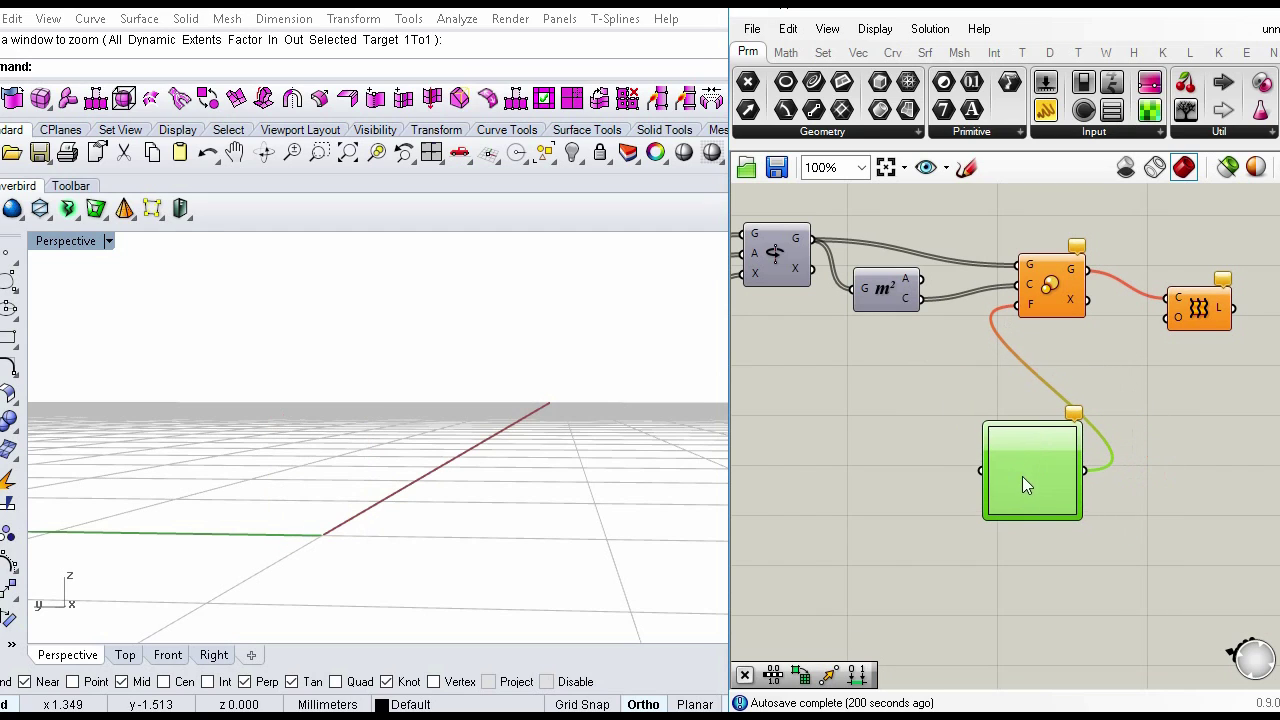
Step: Add a Range component and connect its R output to the Graph Mapper's input
double_click(871, 463)
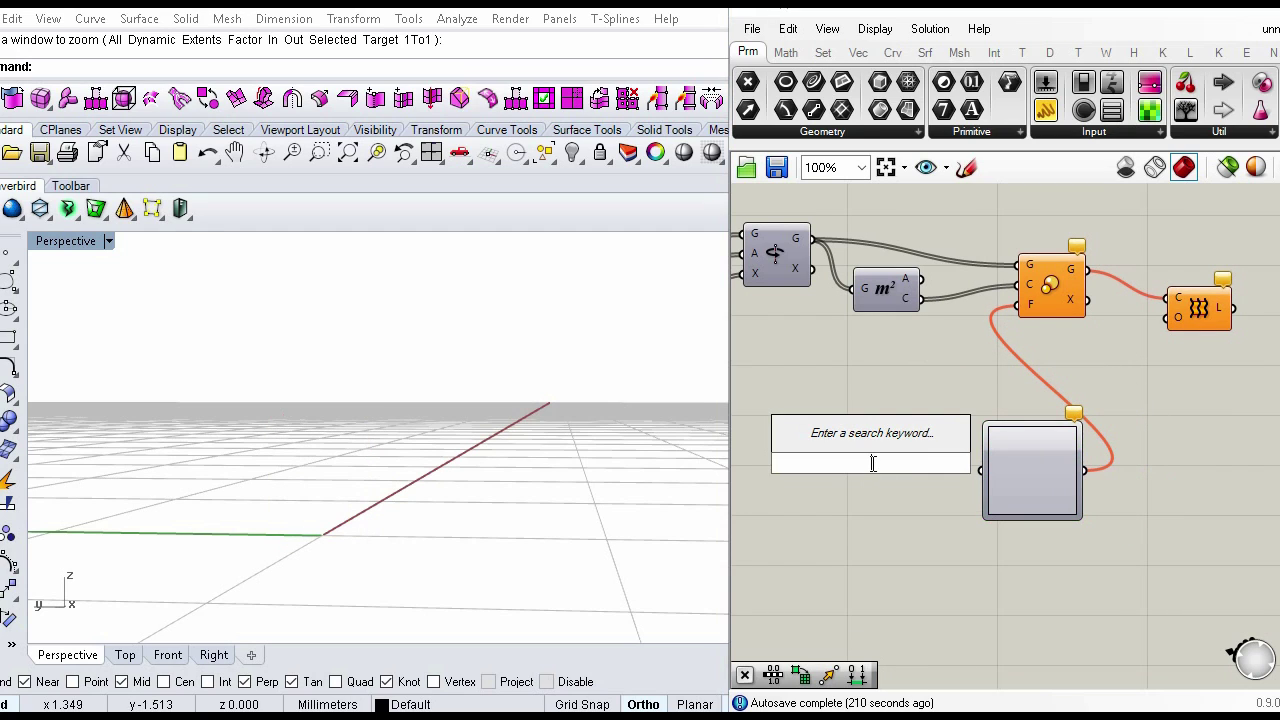
text(ran)
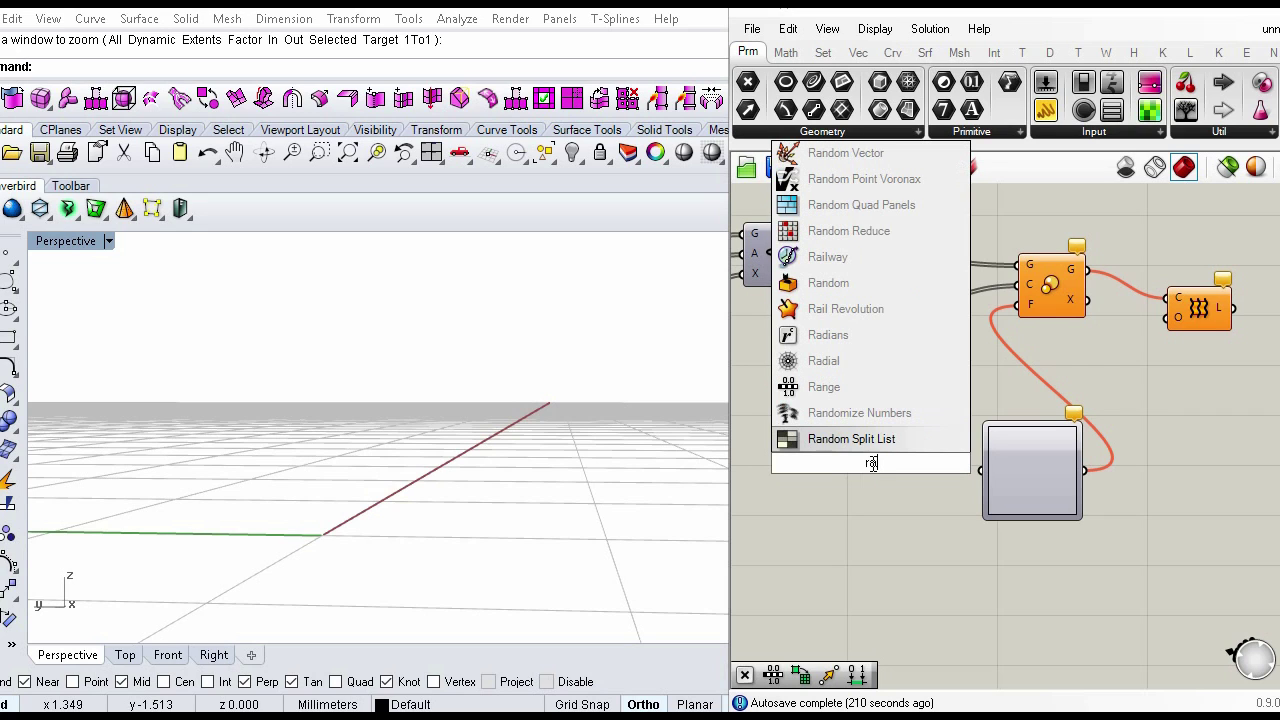
click(835, 387)
drag(907, 464, 900, 494)
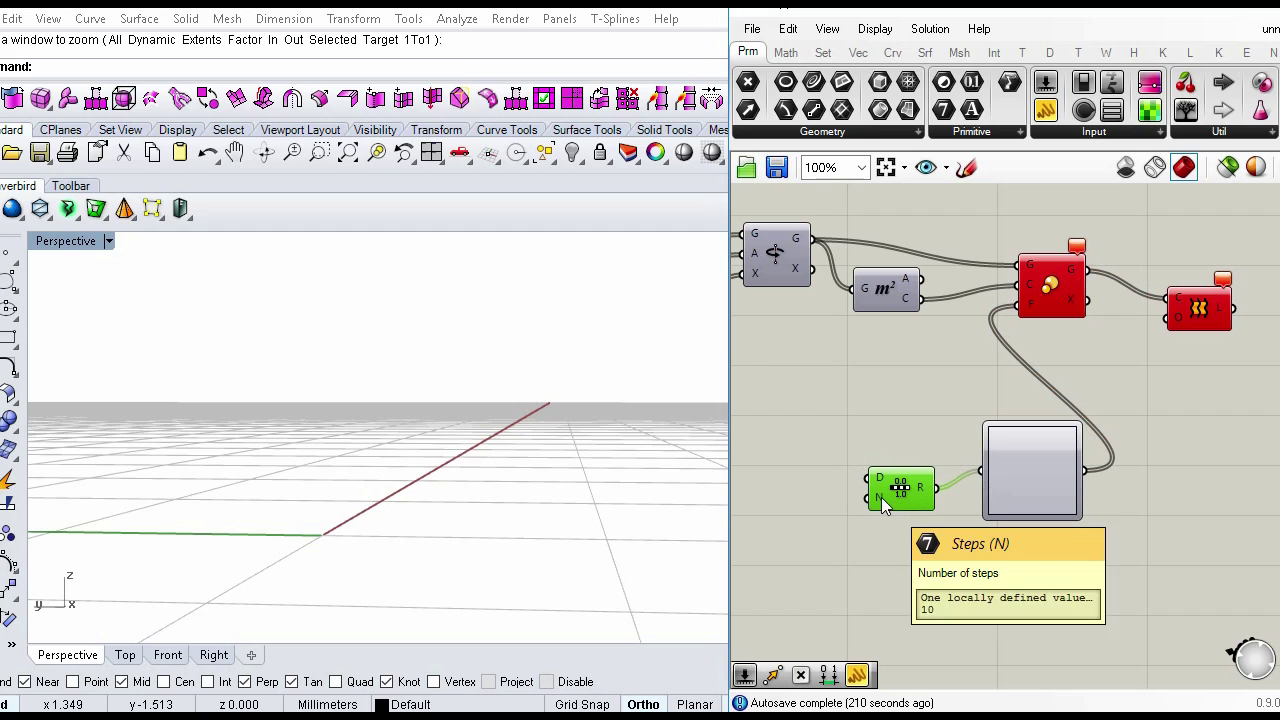
click(855, 470)
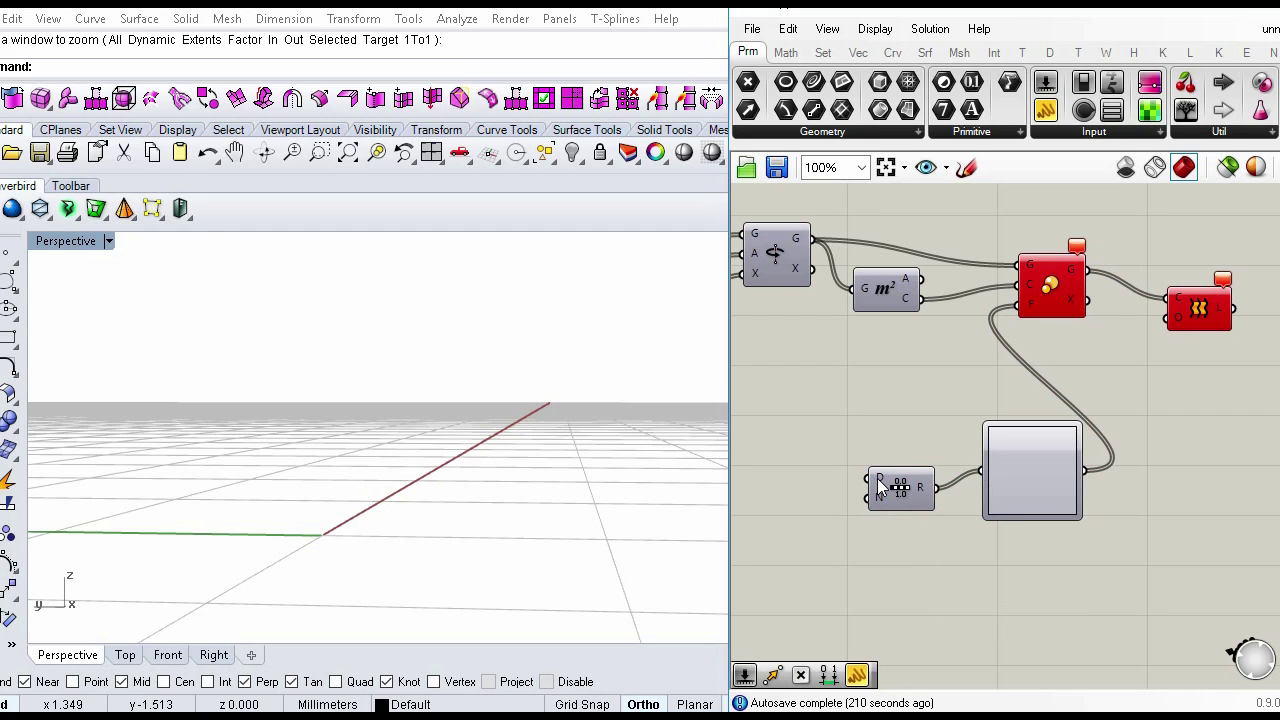
Step: Add a Construct Domain component above the Range component and feed its output into the Range's D input
double_click(831, 416)
text(c)
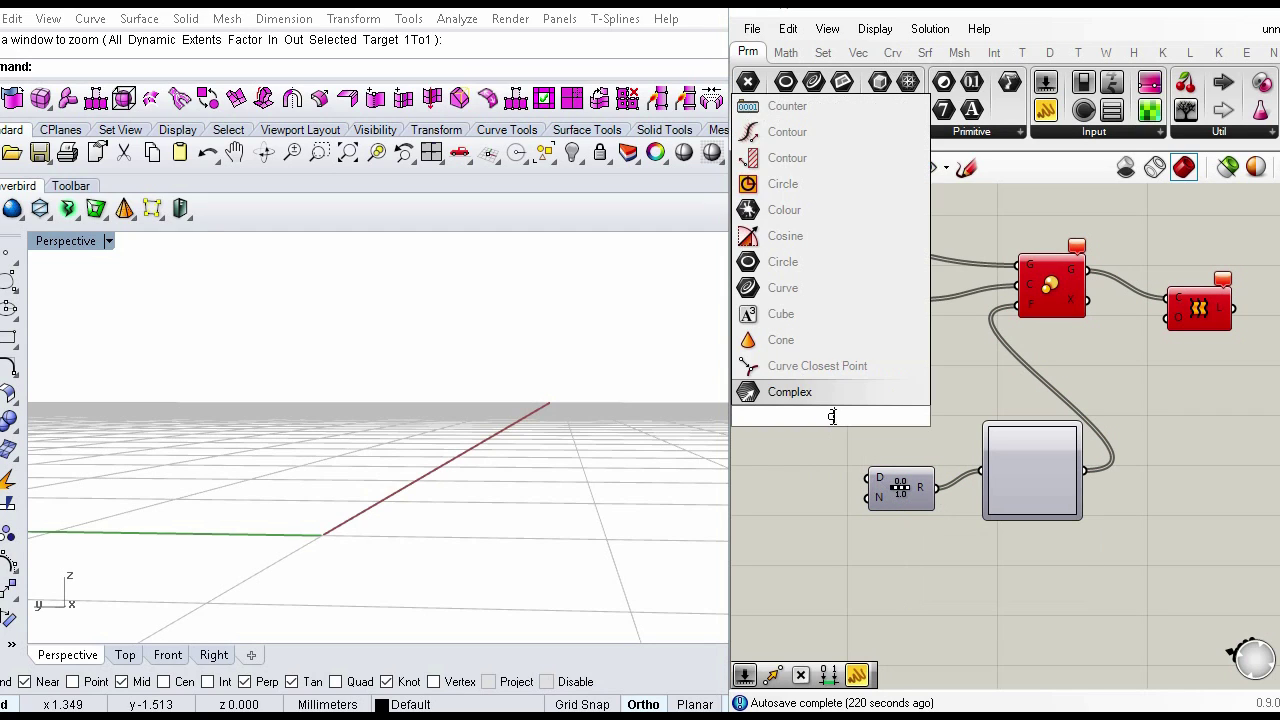
text(onstr)
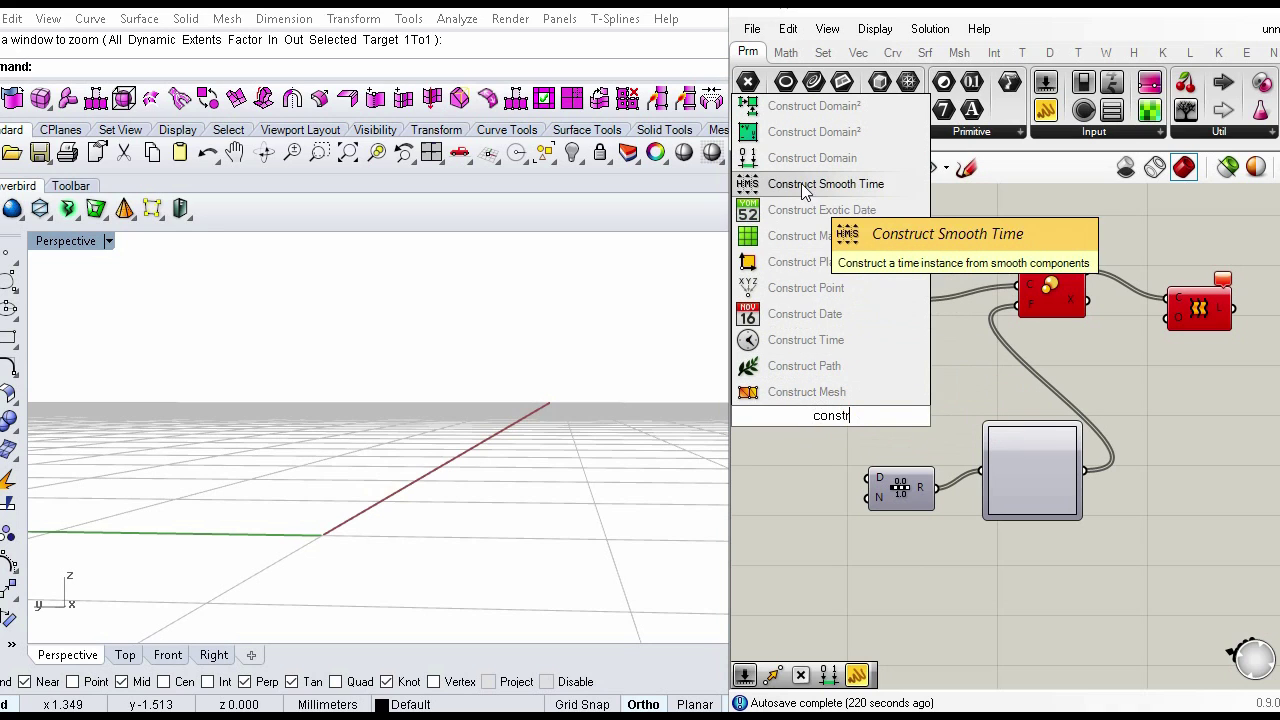
click(820, 157)
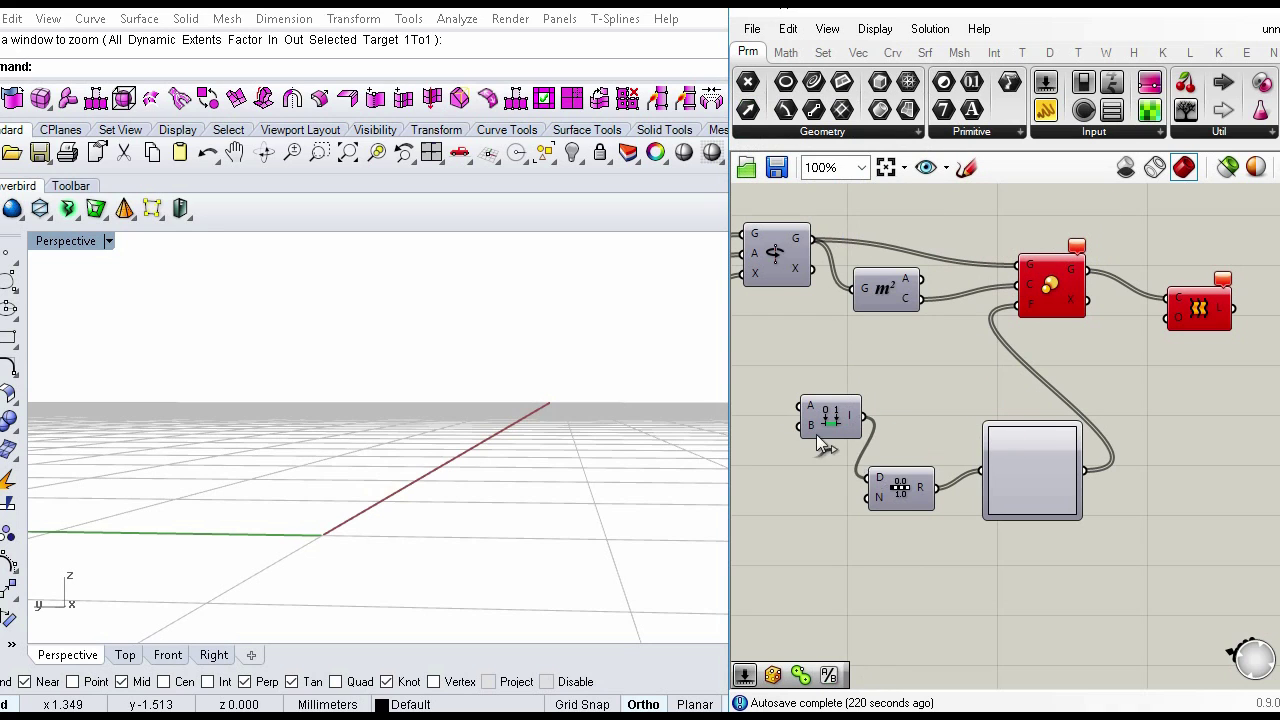
drag(824, 432, 842, 439)
Step: Add a 1.5 number slider, connect it to the Construct Domain's B input, and reposition the Construct Domain component
double_click(779, 433)
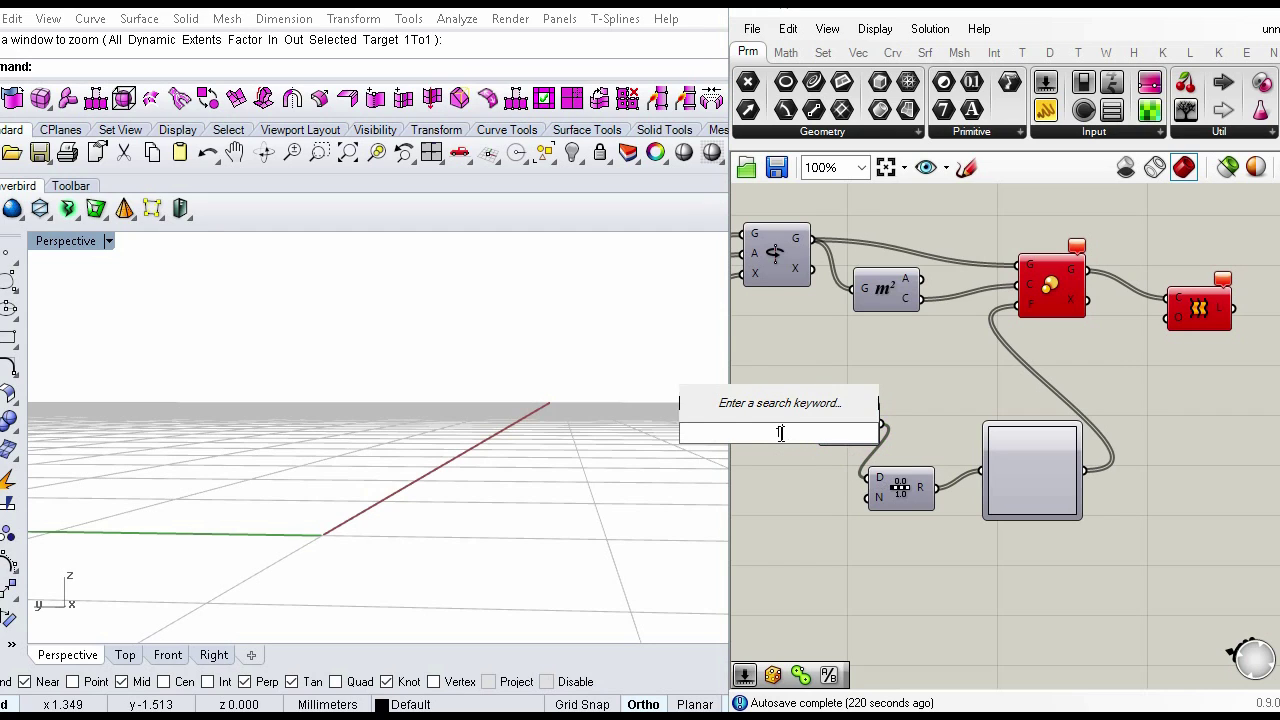
text(1.5)
key(Return)
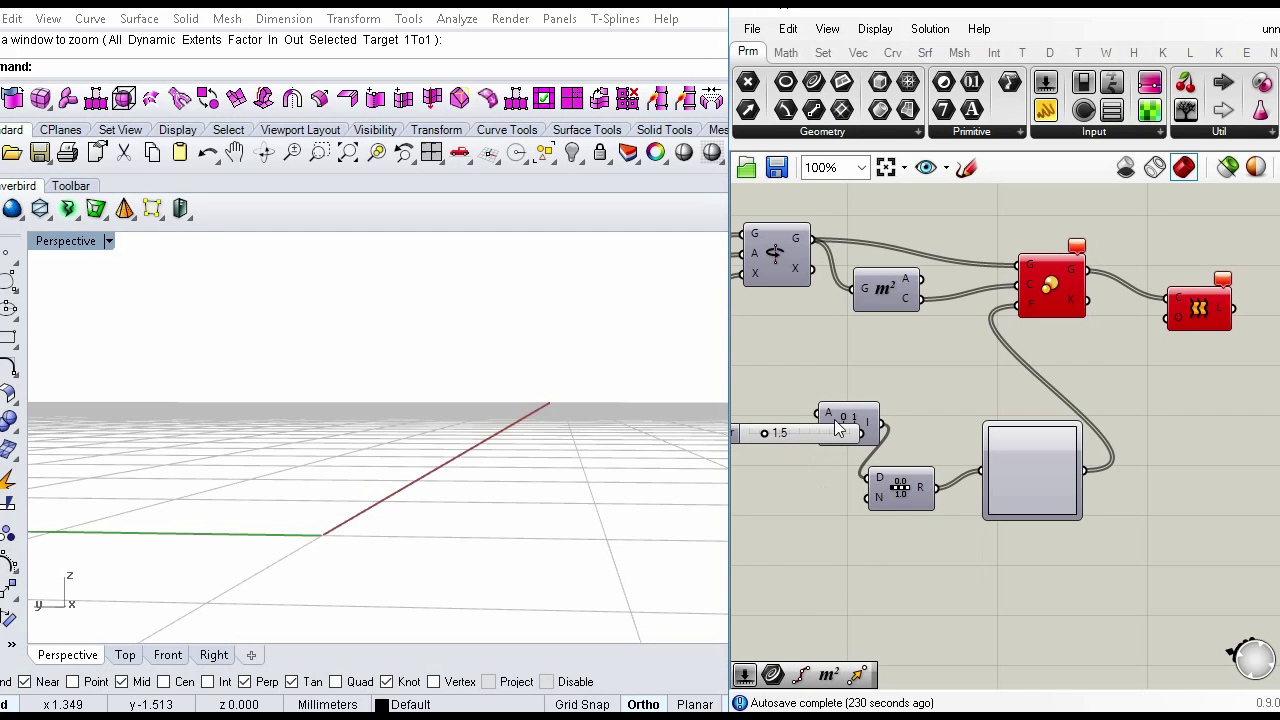
mouse_move(866, 415)
mouse_down()
mouse_move(899, 407)
mouse_move(872, 421)
mouse_up()
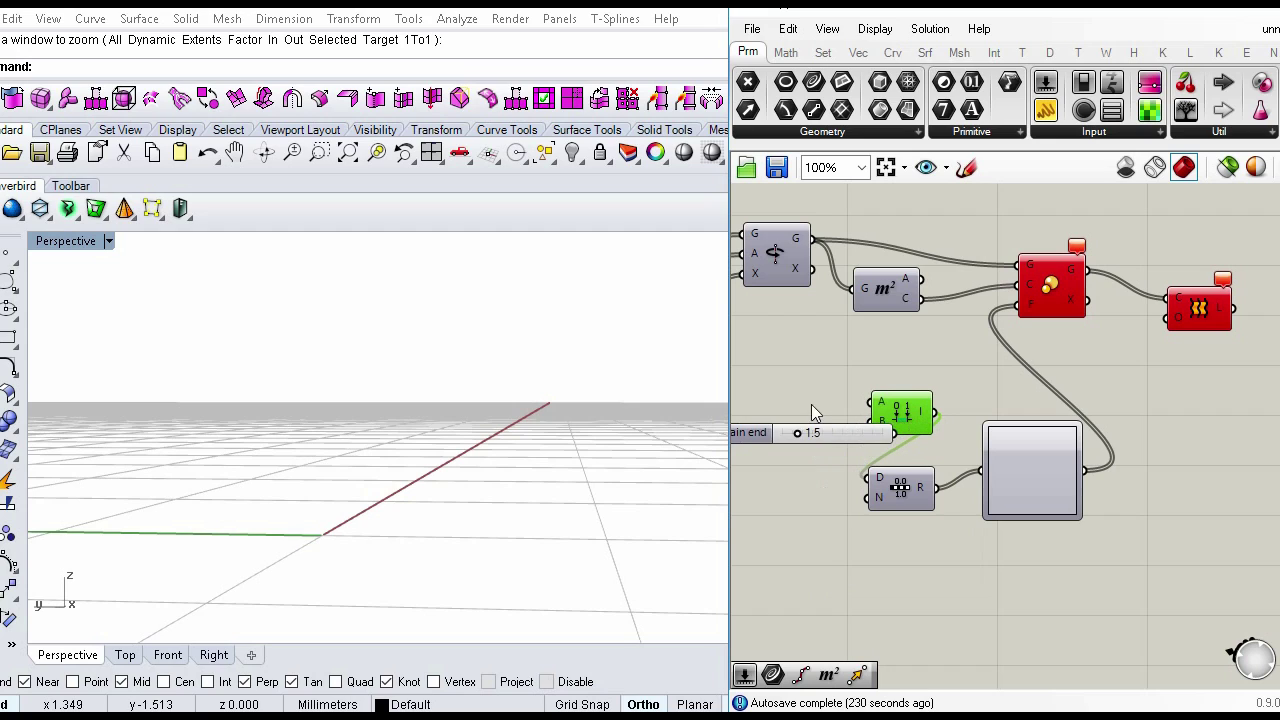
Step: Add a 0.20 number slider, connect it to the Construct Domain's A input, and arrange both sliders beside the component
click(799, 394)
double_click(798, 395)
text(0.20)
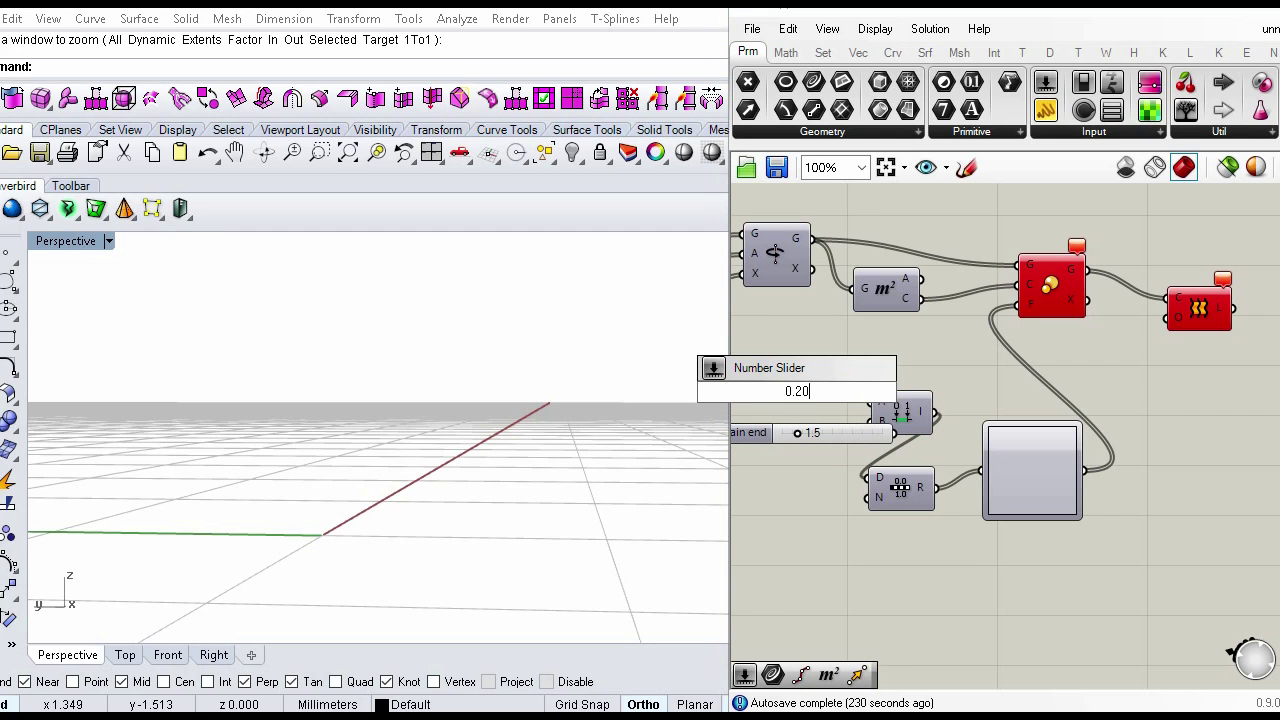
key(Return)
drag(841, 393, 811, 433)
right_drag(363, 401, 514, 441)
drag(845, 401, 790, 404)
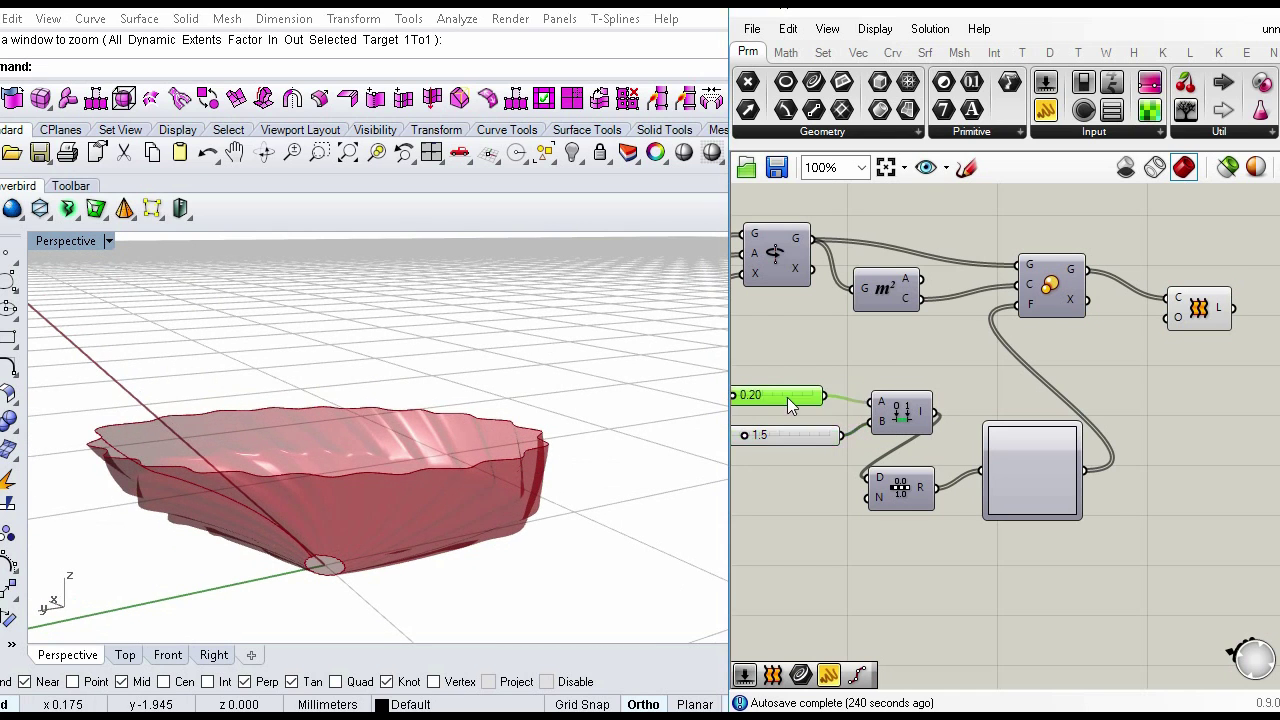
Step: Shift the Range component slightly and add a Subtraction component below the domain sliders
right_drag(1007, 451, 1064, 371)
drag(961, 415, 980, 415)
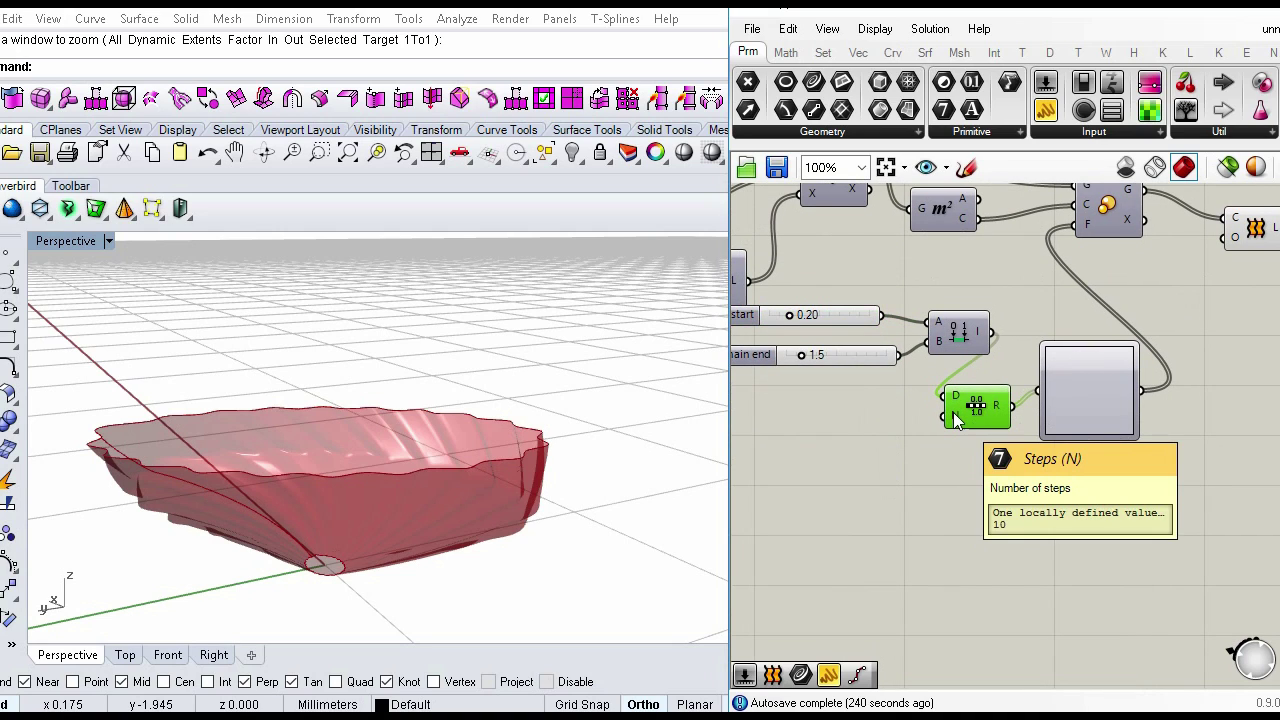
click(867, 422)
double_click(867, 422)
click(889, 462)
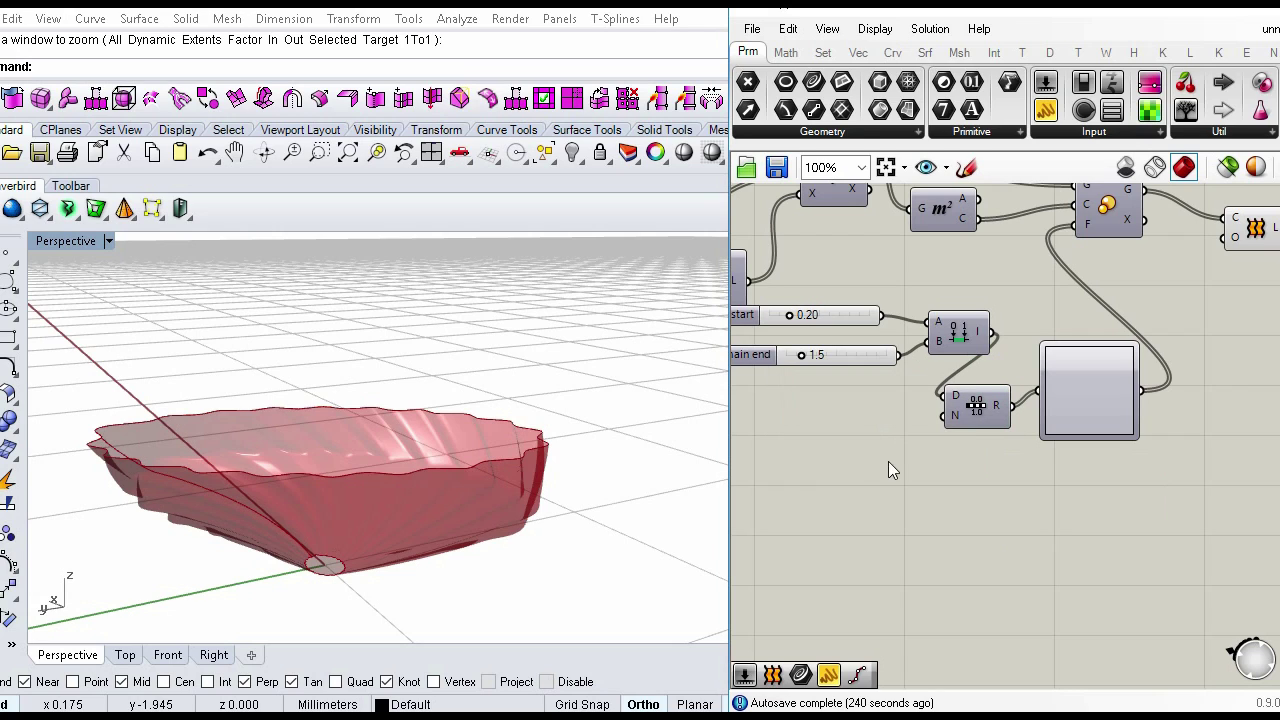
double_click(836, 457)
text(su)
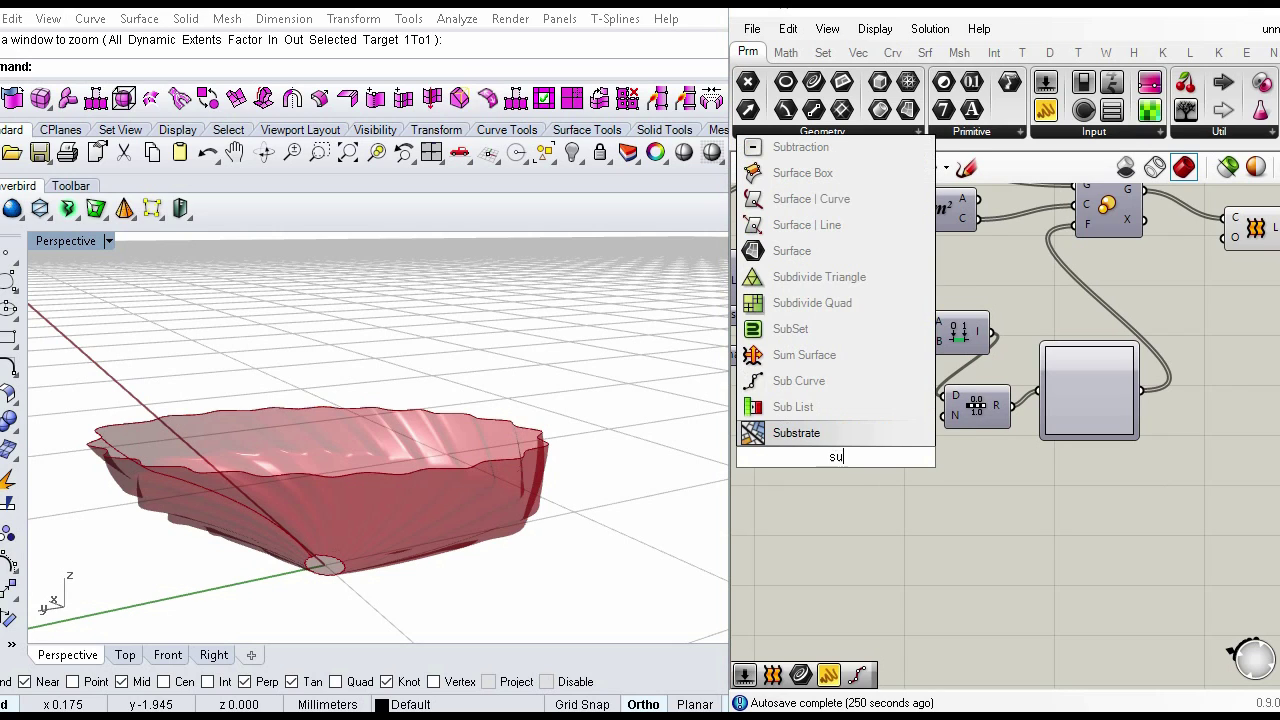
key(Up)
key(Up)
key(Up)
key(Up)
key(Up)
key(Up)
key(Up)
key(Up)
key(Up)
key(Up)
key(Up)
key(Return)
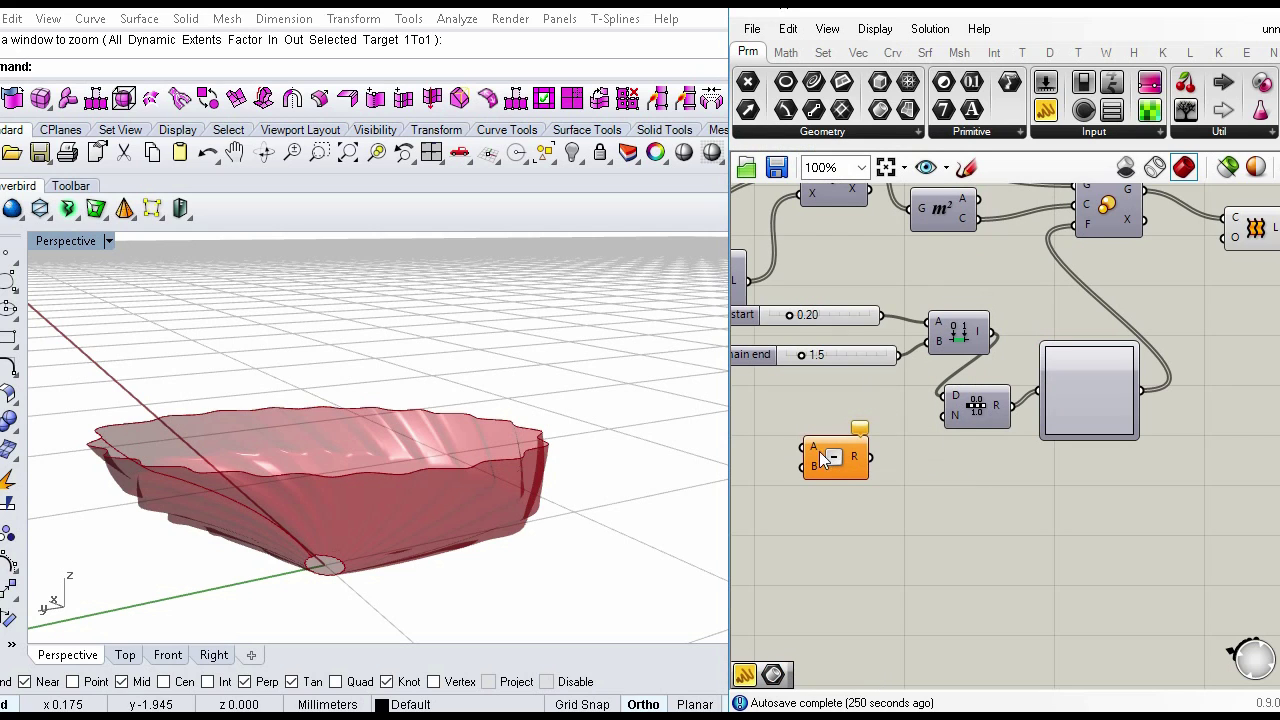
Step: Connect the existing floor-count value upstream to the A input of the Subtraction component
drag(836, 462, 851, 415)
scroll(881, 448, down, 8)
scroll(779, 452, up, 7)
click(962, 371)
scroll(834, 404, down, 2)
scroll(834, 403, down, 2)
scroll(1181, 427, up, 5)
Step: Add a small panel containing 1, show its content as an indexed data item, and connect it to the Subtraction's B input
double_click(1013, 499)
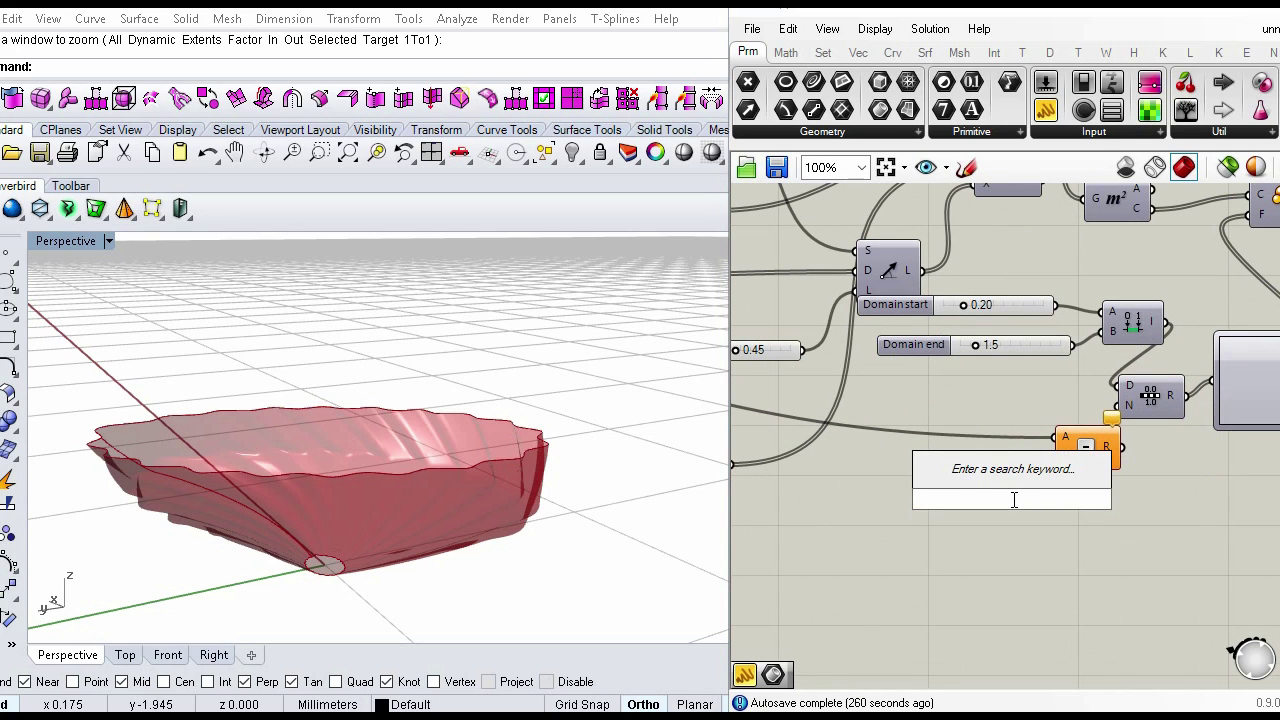
text("1)
key(Return)
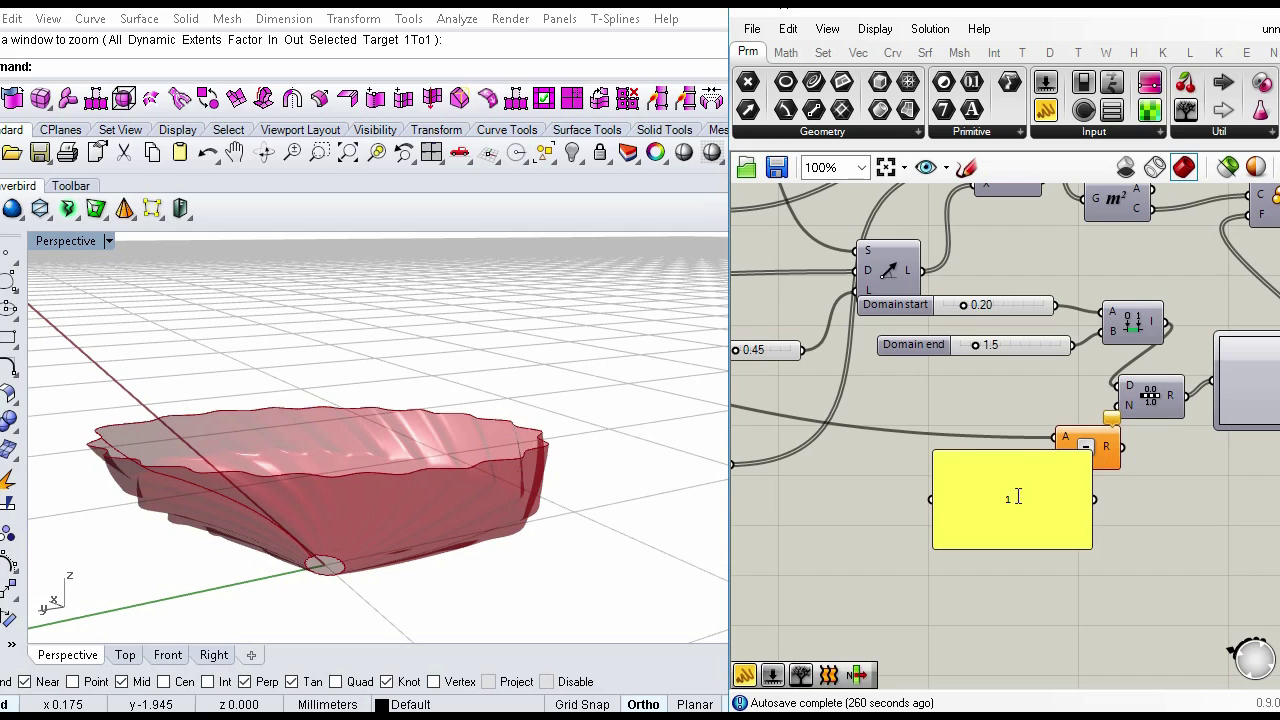
drag(1040, 492, 1027, 482)
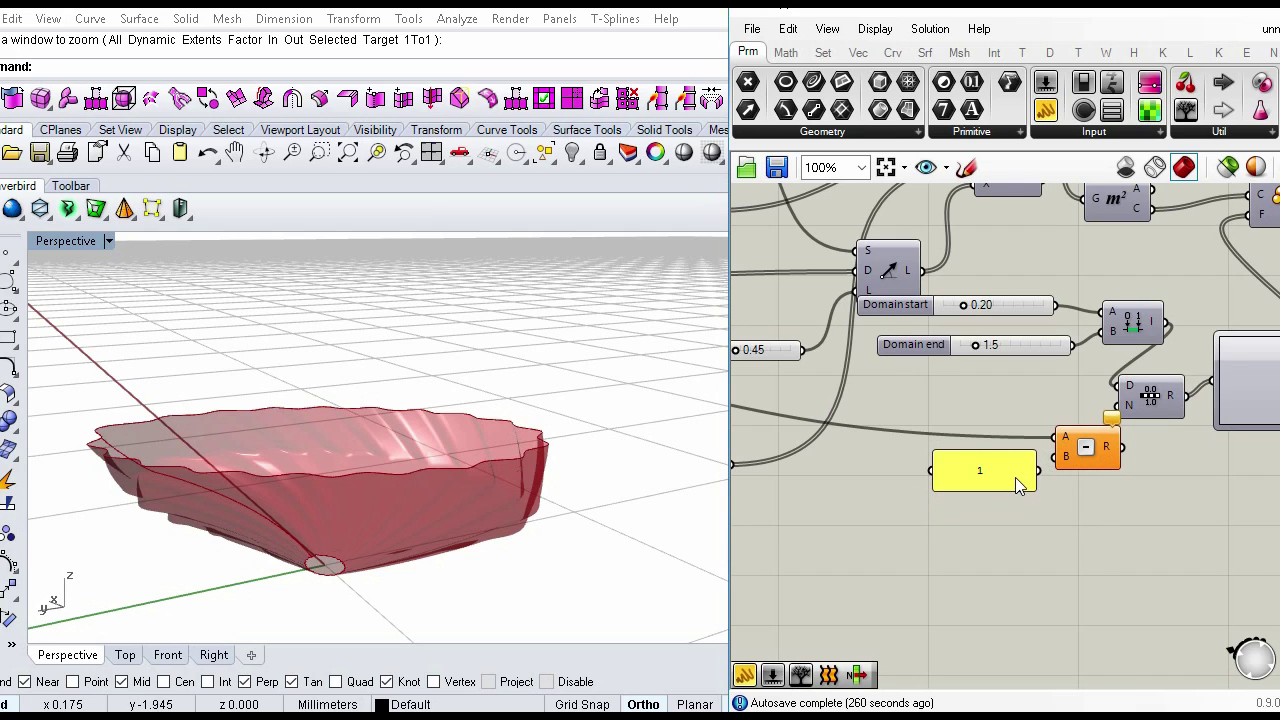
right_click(1018, 482)
click(1050, 311)
drag(1038, 472, 967, 494)
Step: Connect the Subtraction result to the Range's N input and move the Subtraction component closer to its panel
right_drag(1222, 397, 1131, 405)
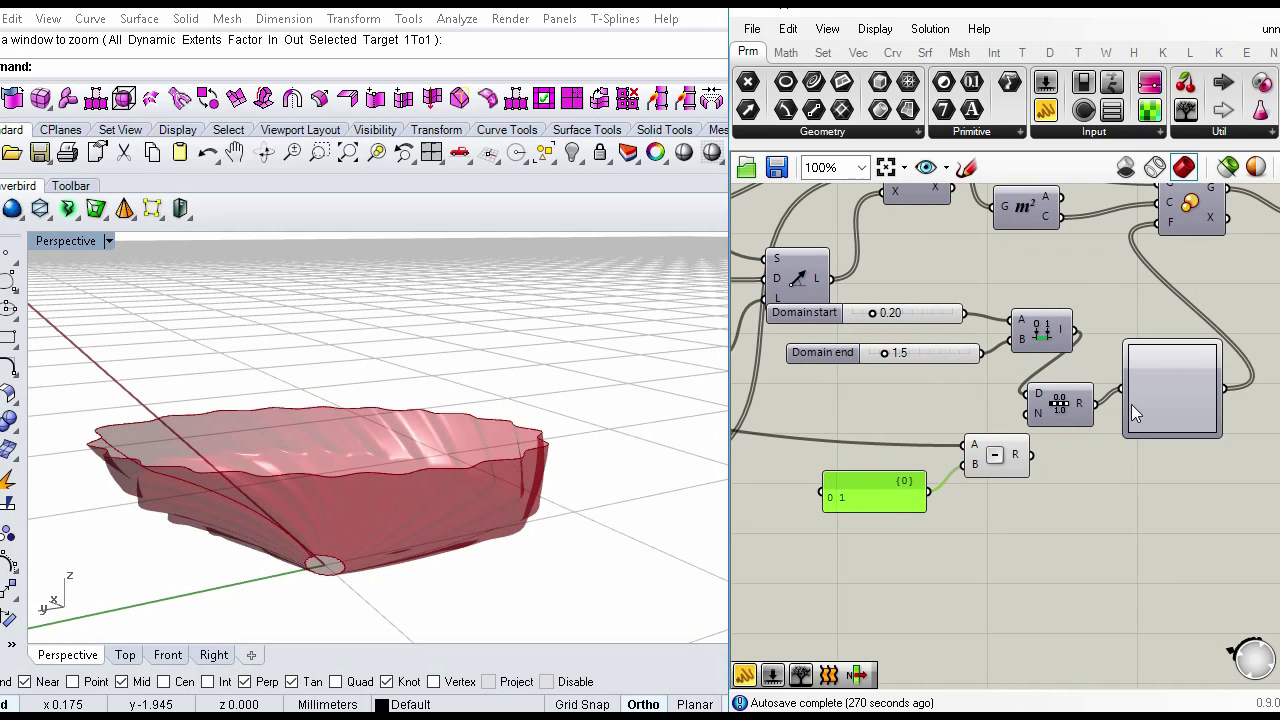
click(1134, 403)
right_click(1137, 401)
click(1158, 367)
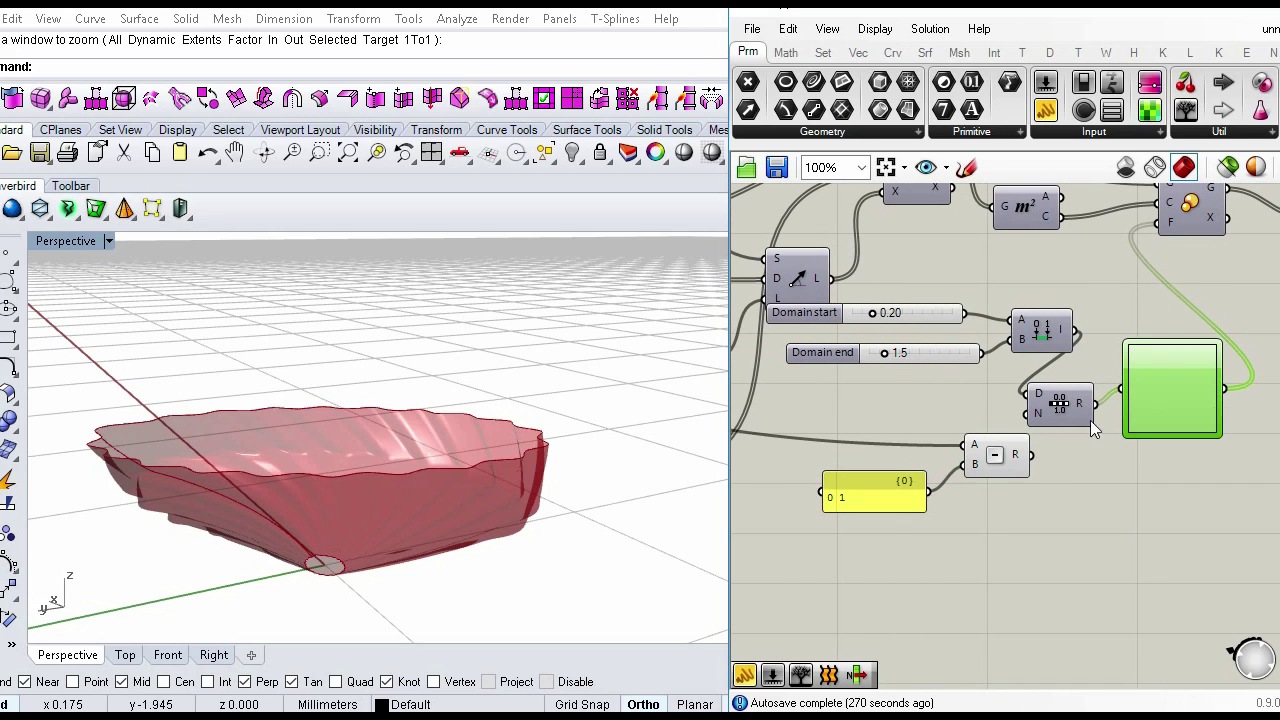
drag(1033, 456, 985, 457)
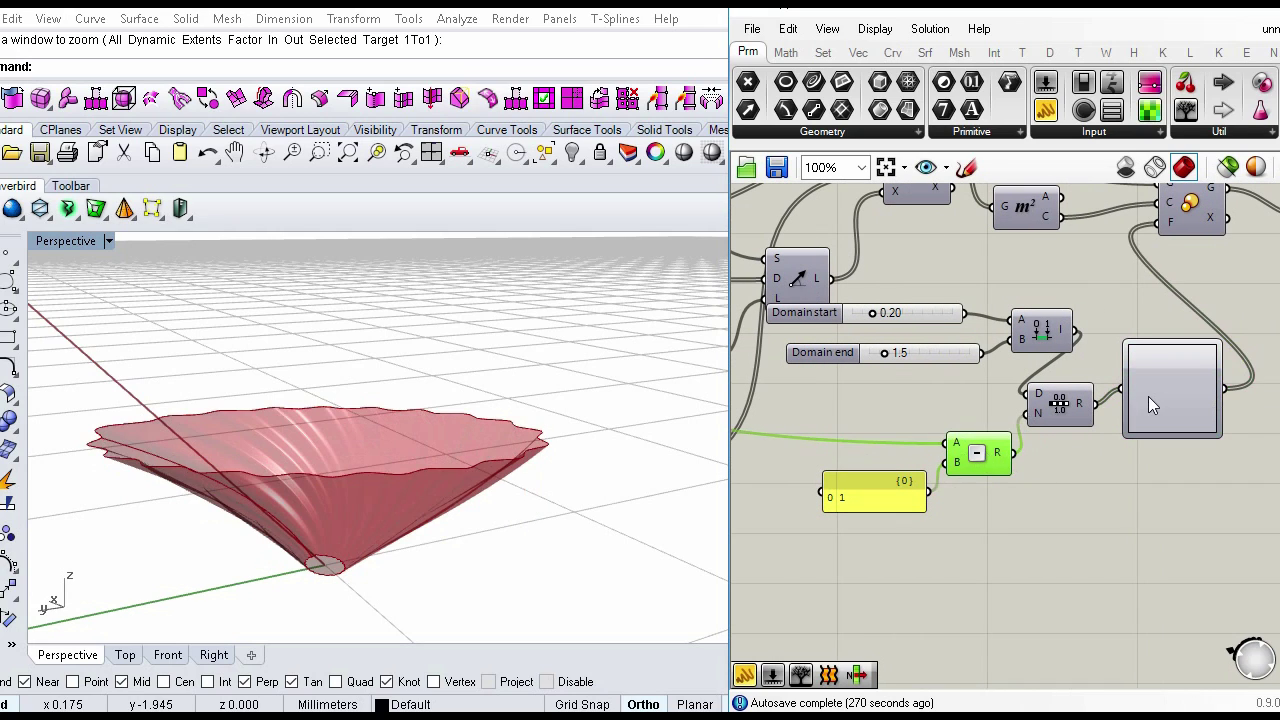
mouse_move(600, 549)
right_down()
mouse_move(580, 546)
mouse_move(560, 488)
mouse_move(597, 531)
mouse_move(533, 433)
mouse_move(355, 470)
right_up()
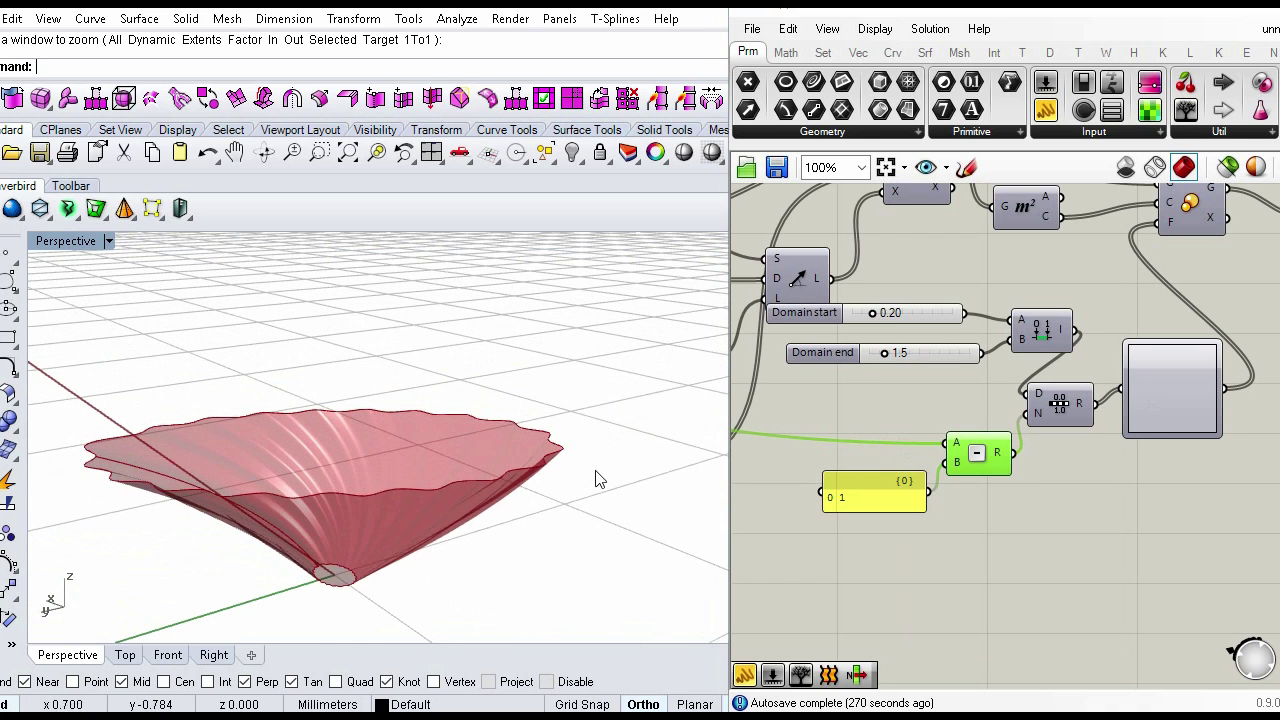
Step: Set the Graph Mapper's graph type to Bezier
scroll(957, 345, down, 1)
right_drag(1129, 350, 1047, 350)
right_click(1060, 382)
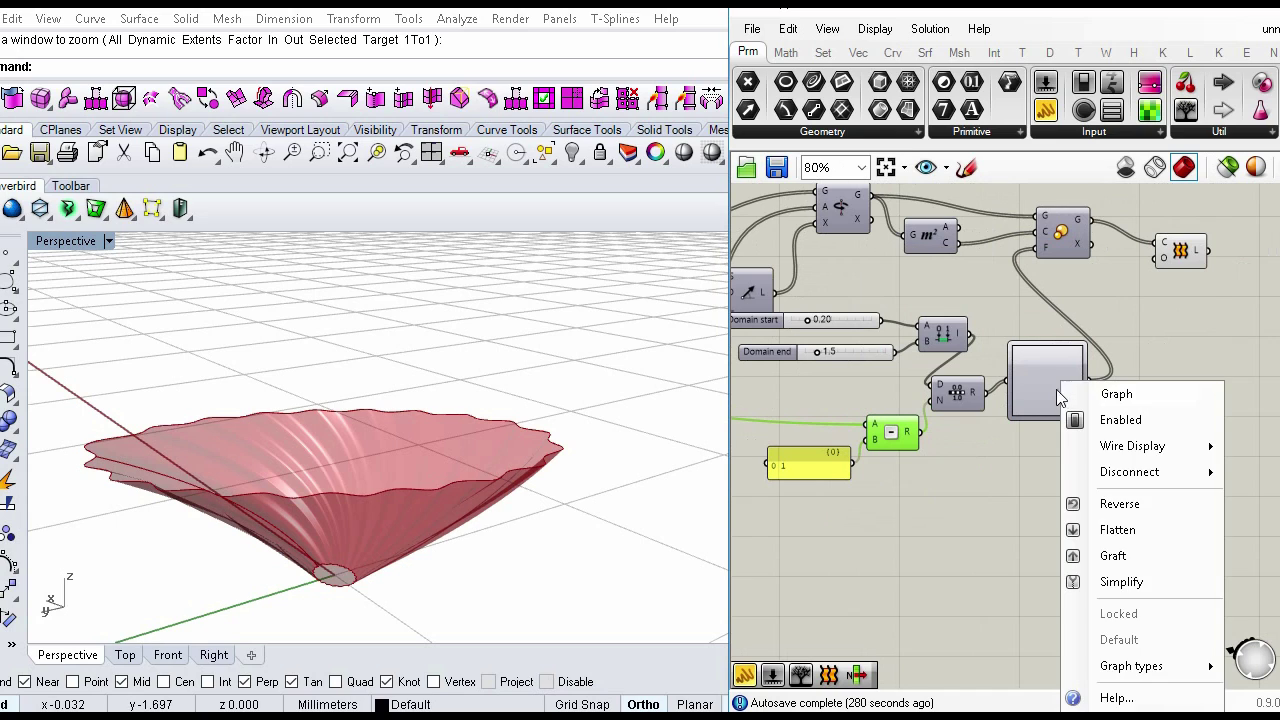
mouse_move(1134, 666)
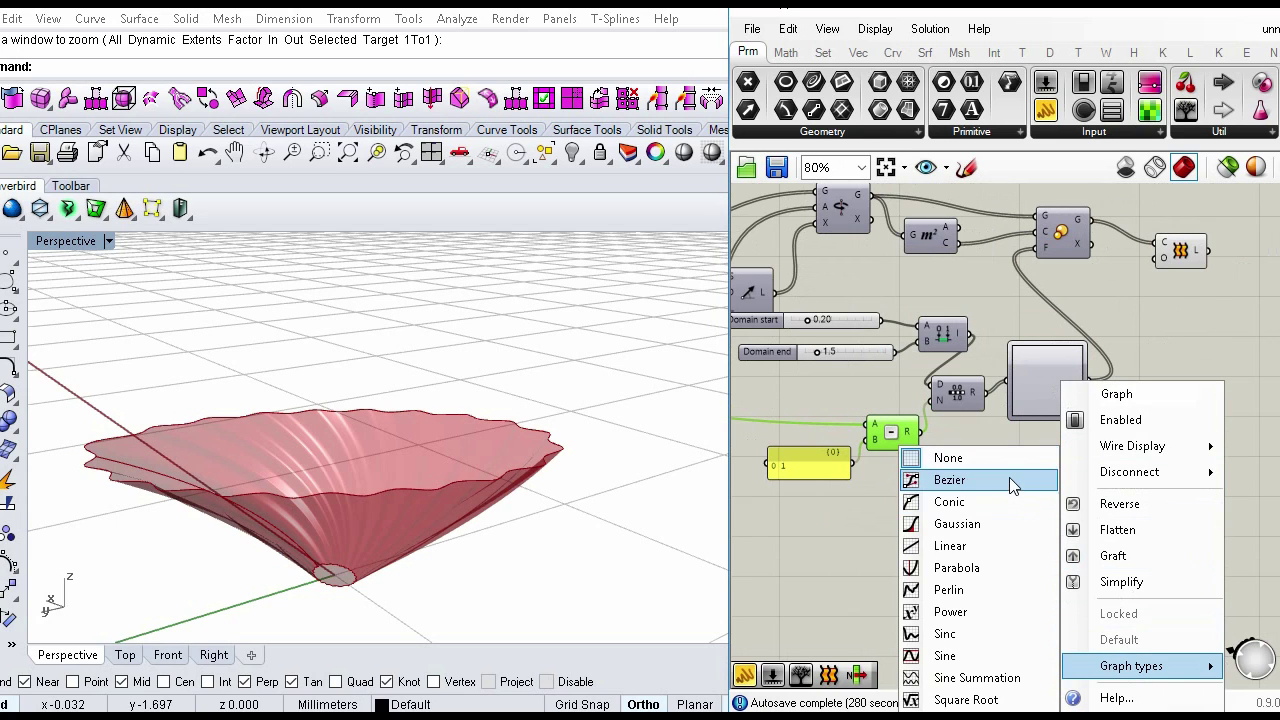
click(1008, 477)
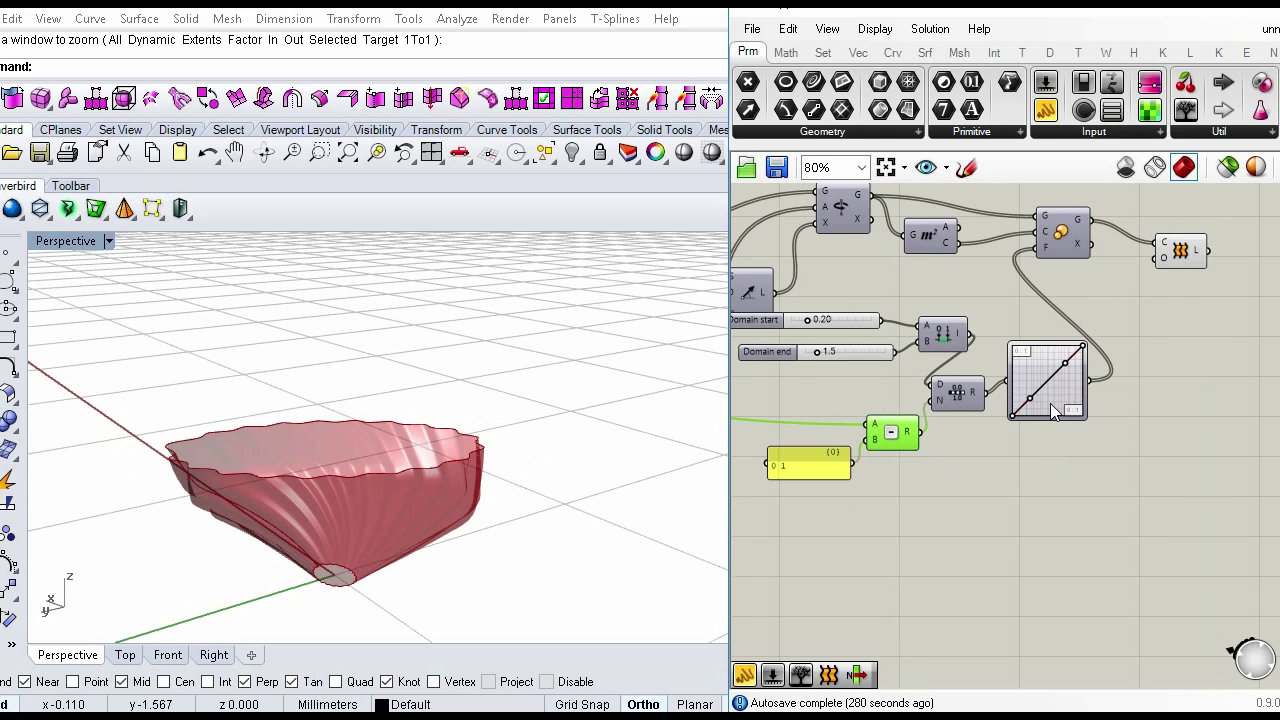
Step: Set the upper limits of both the X and Y domains of the Bezier graph to 1.5
scroll(1050, 403, up, 3)
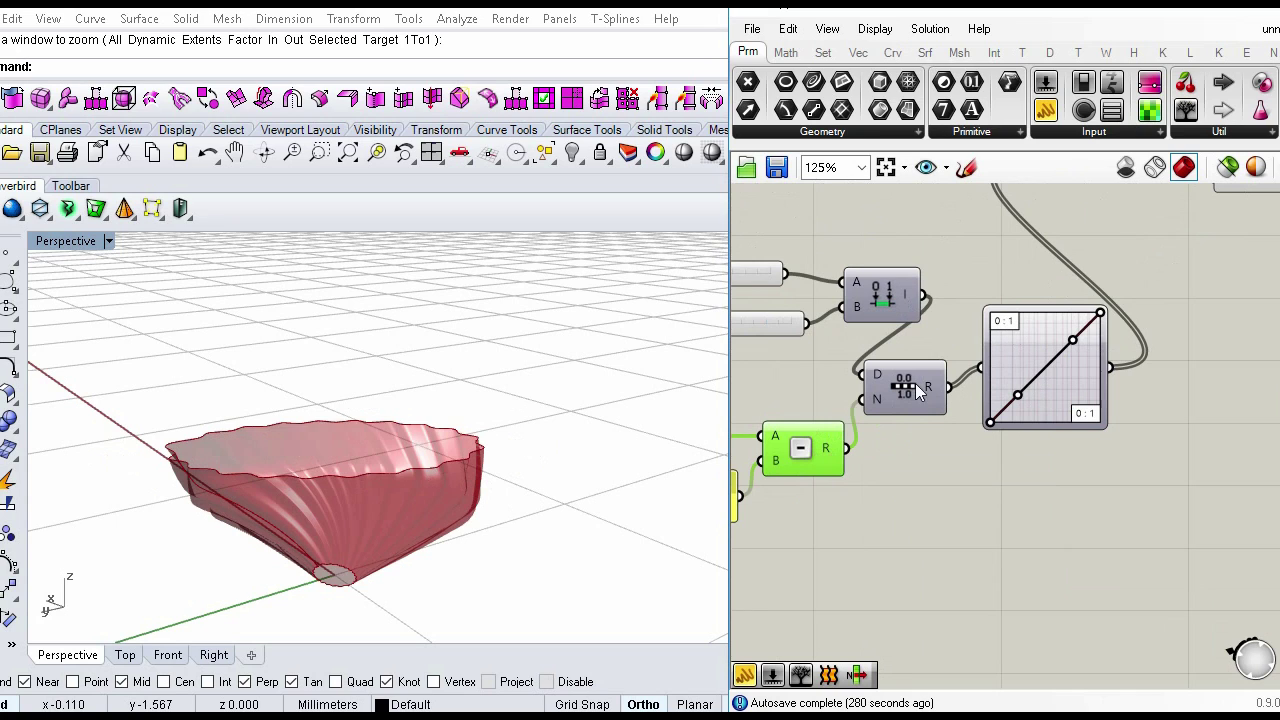
drag(539, 576, 453, 415)
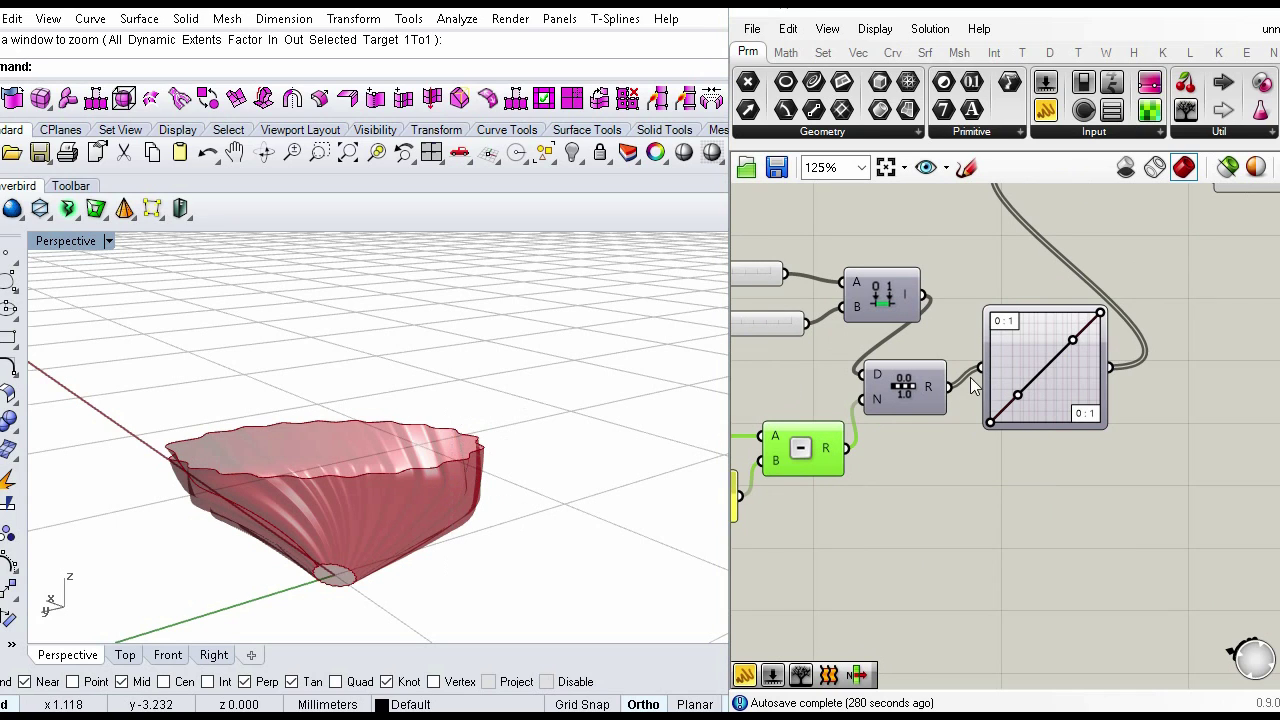
double_click(1047, 368)
double_click(898, 226)
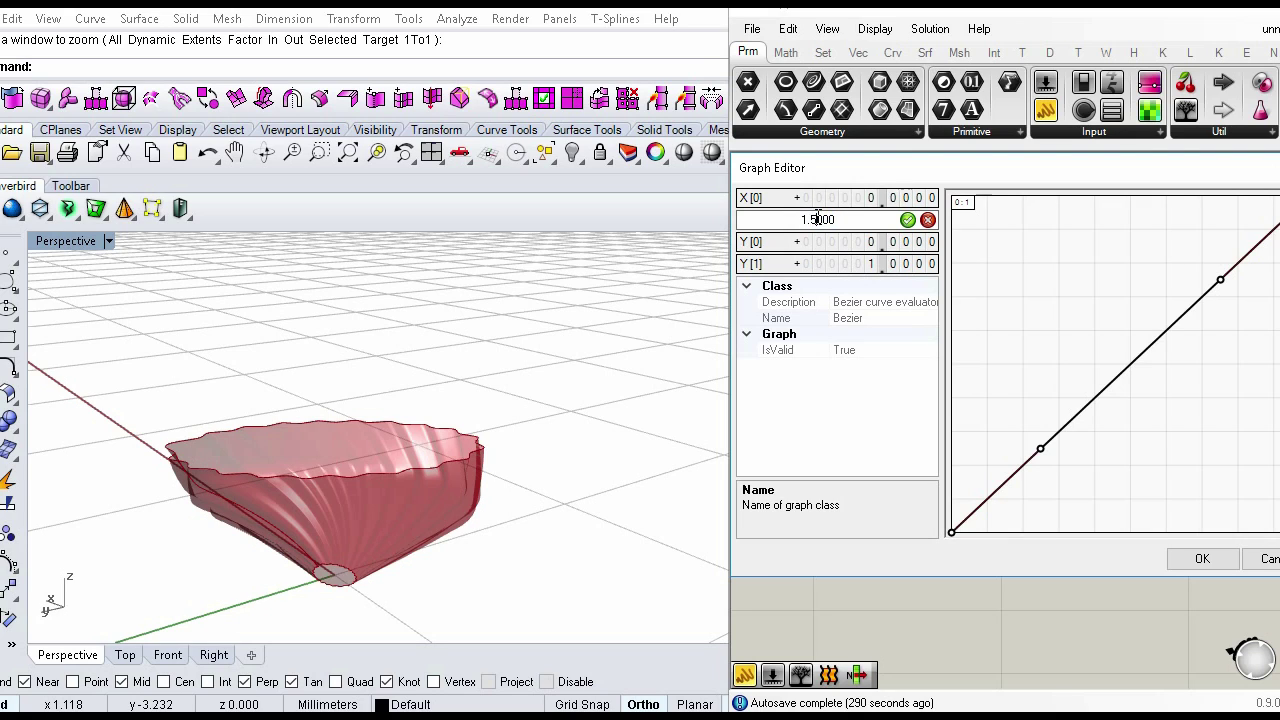
text(1.5000)
click(906, 220)
double_click(902, 265)
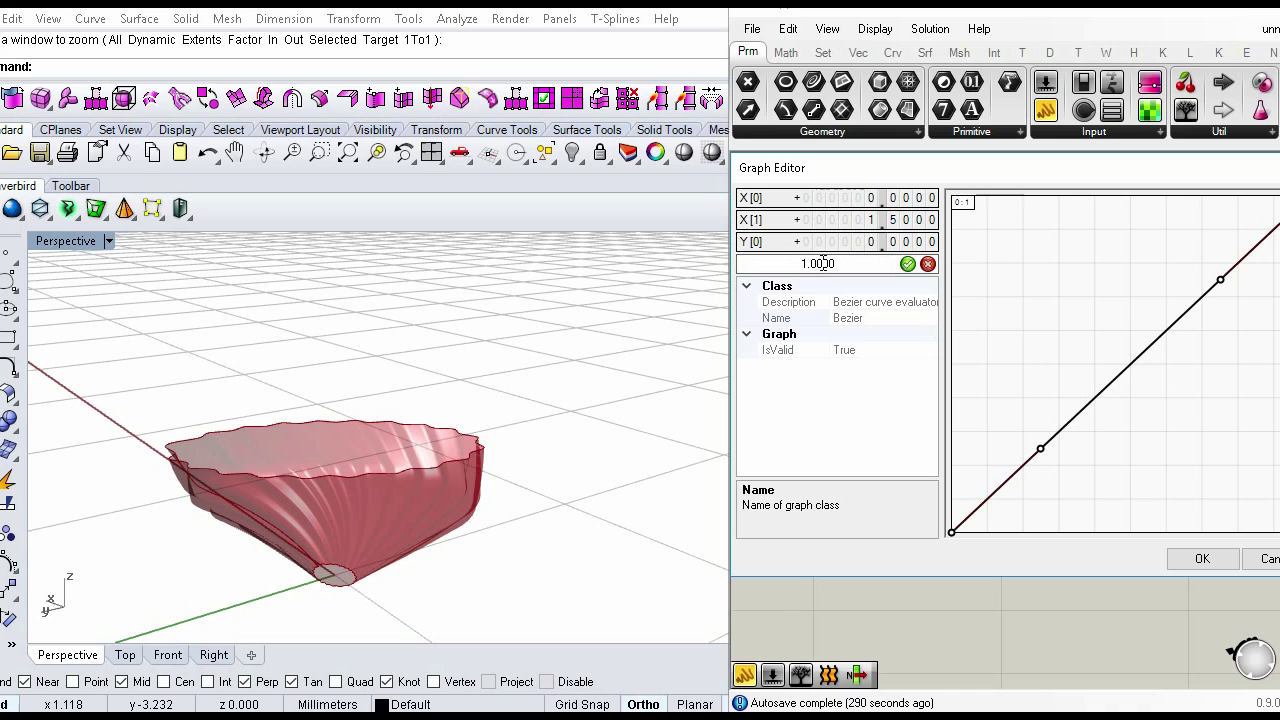
click(906, 265)
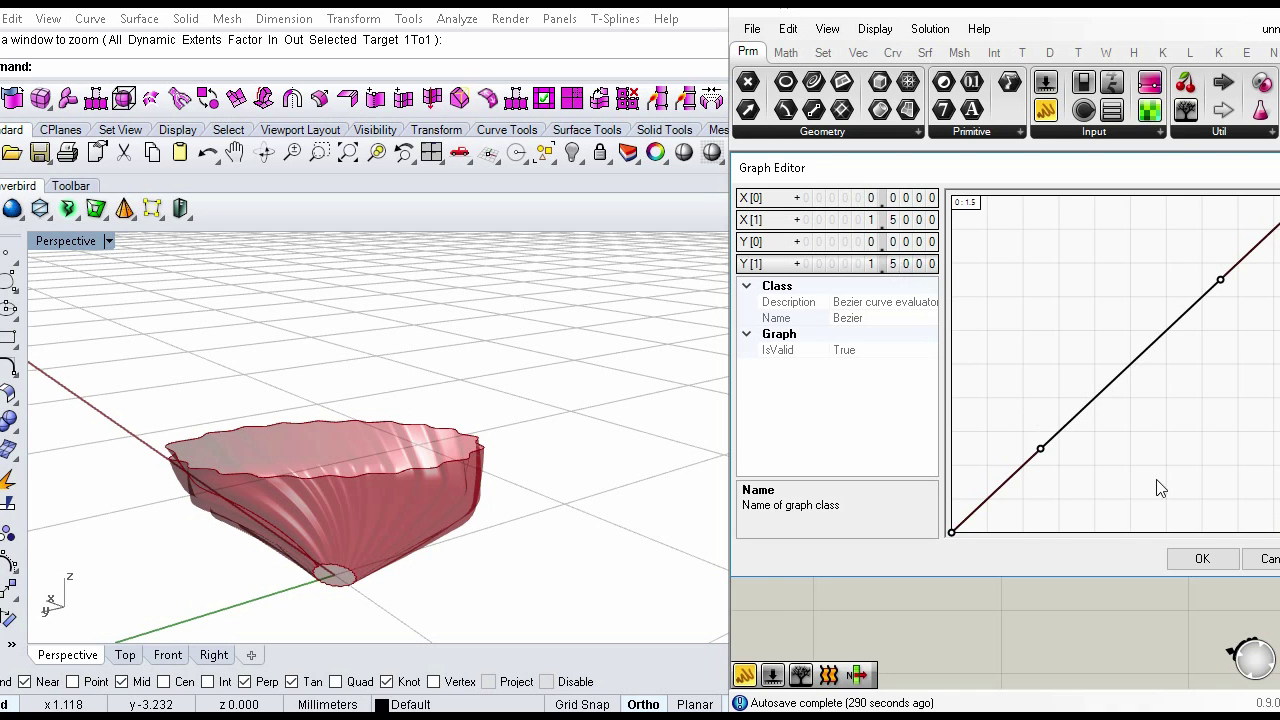
click(1203, 559)
Step: Reshape the Bezier graph by raising the first handle along the left edge and lowering the second handle near the bottom edge
right_drag(571, 586, 640, 450)
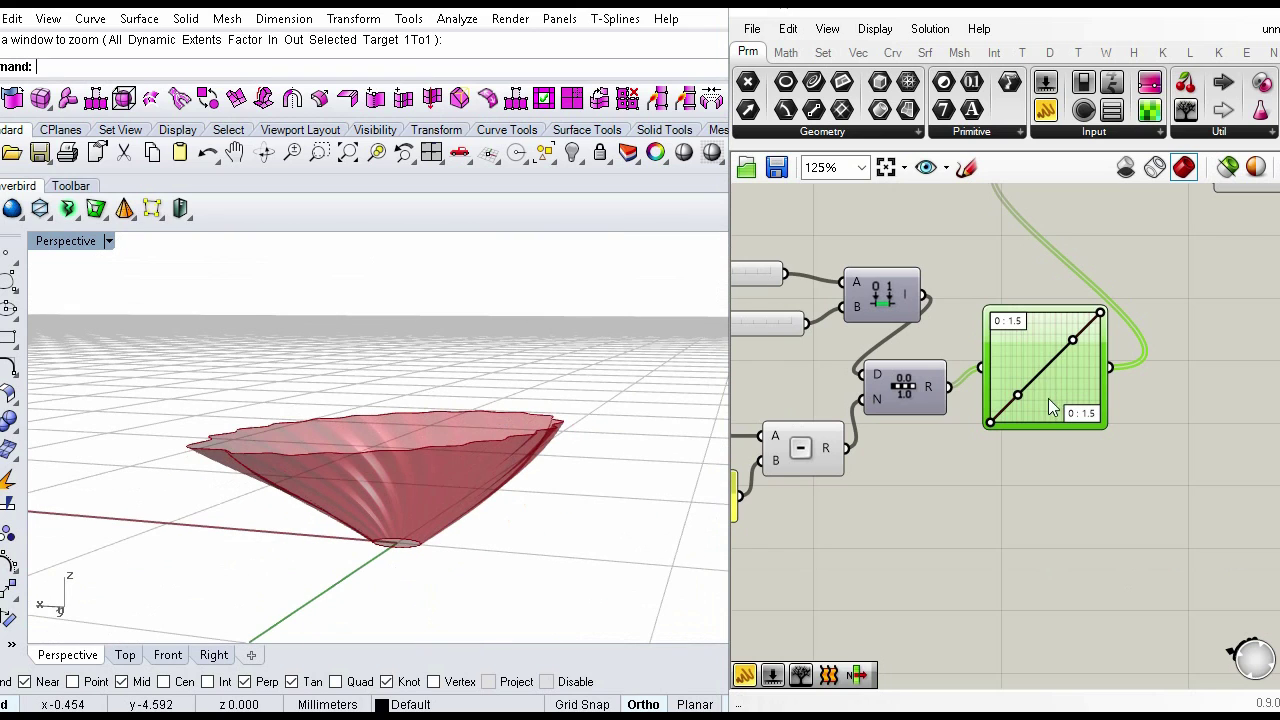
drag(1018, 394, 991, 356)
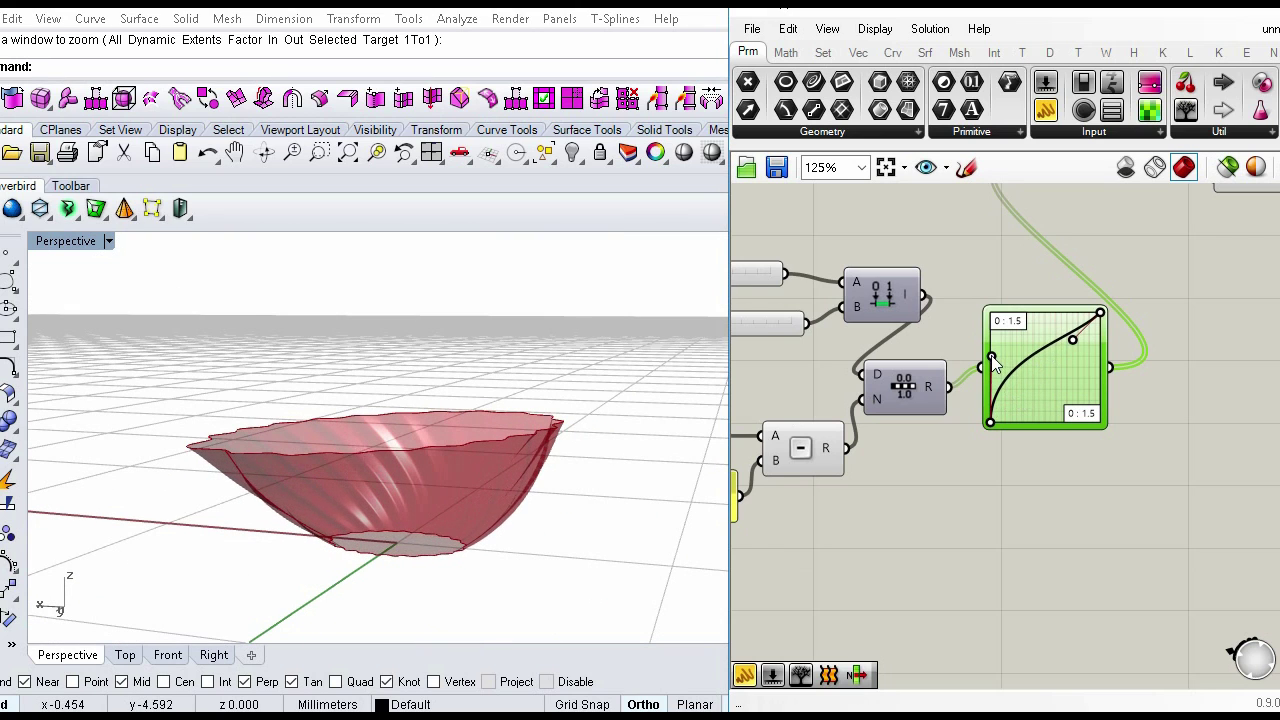
drag(1072, 341, 1044, 419)
Step: Add a Cap Holes component near the Loft component and connect the Loft's L output to it
scroll(1130, 342, down, 3)
right_drag(1174, 323, 1038, 425)
scroll(1047, 352, up, 3)
double_click(1124, 437)
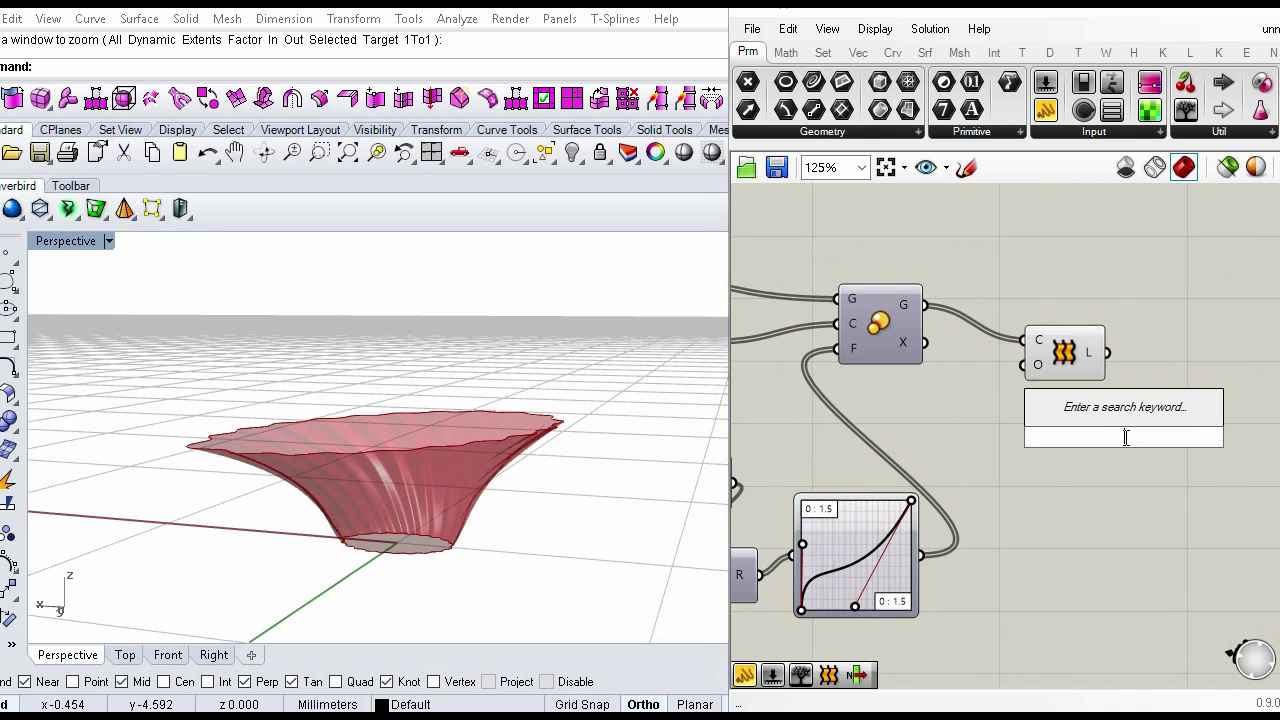
text(ca)
click(1100, 413)
drag(1110, 353, 1083, 436)
Step: Turn off the Loft component's preview and place the Cap Holes component to its lower right
click(1065, 349)
middle_click(1065, 349)
click(1127, 288)
right_drag(674, 493, 561, 489)
right_drag(1100, 392, 1002, 378)
drag(1024, 427, 1087, 427)
click(1112, 364)
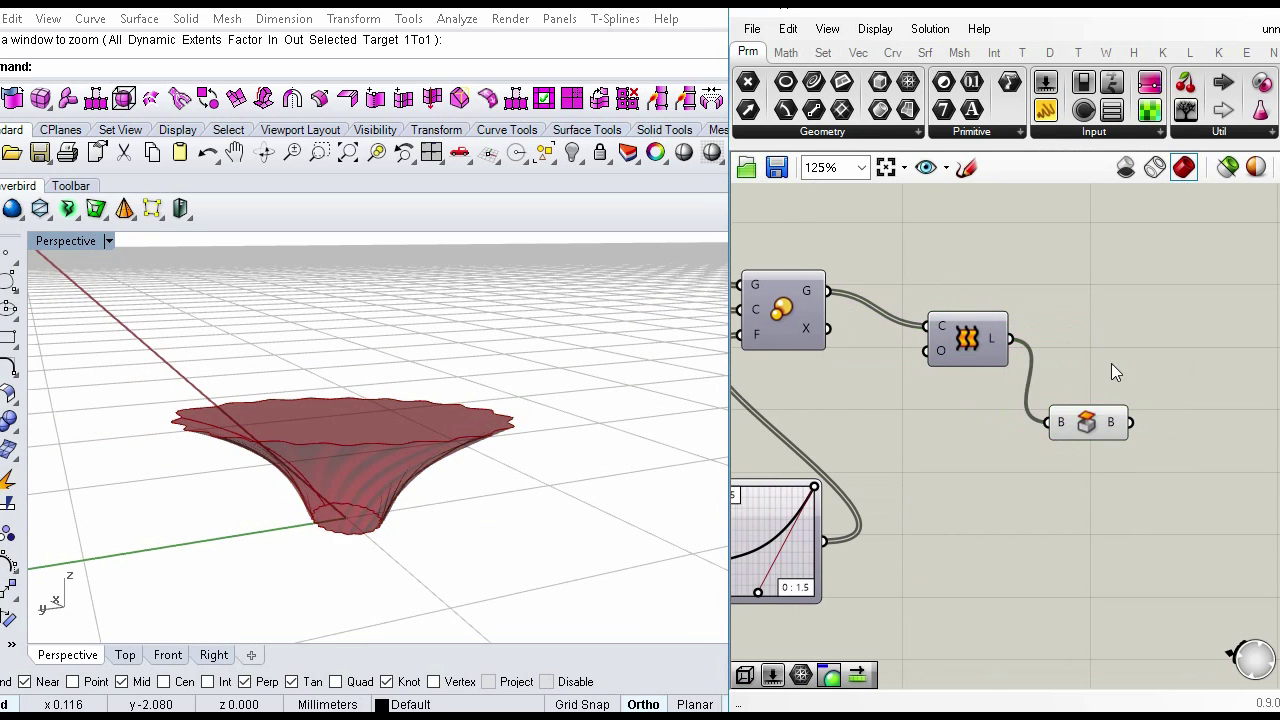
Step: Add a Custom Preview component beside Cap Holes and connect the Cap Holes output to its G input
right_drag(1111, 363, 1069, 359)
double_click(1074, 355)
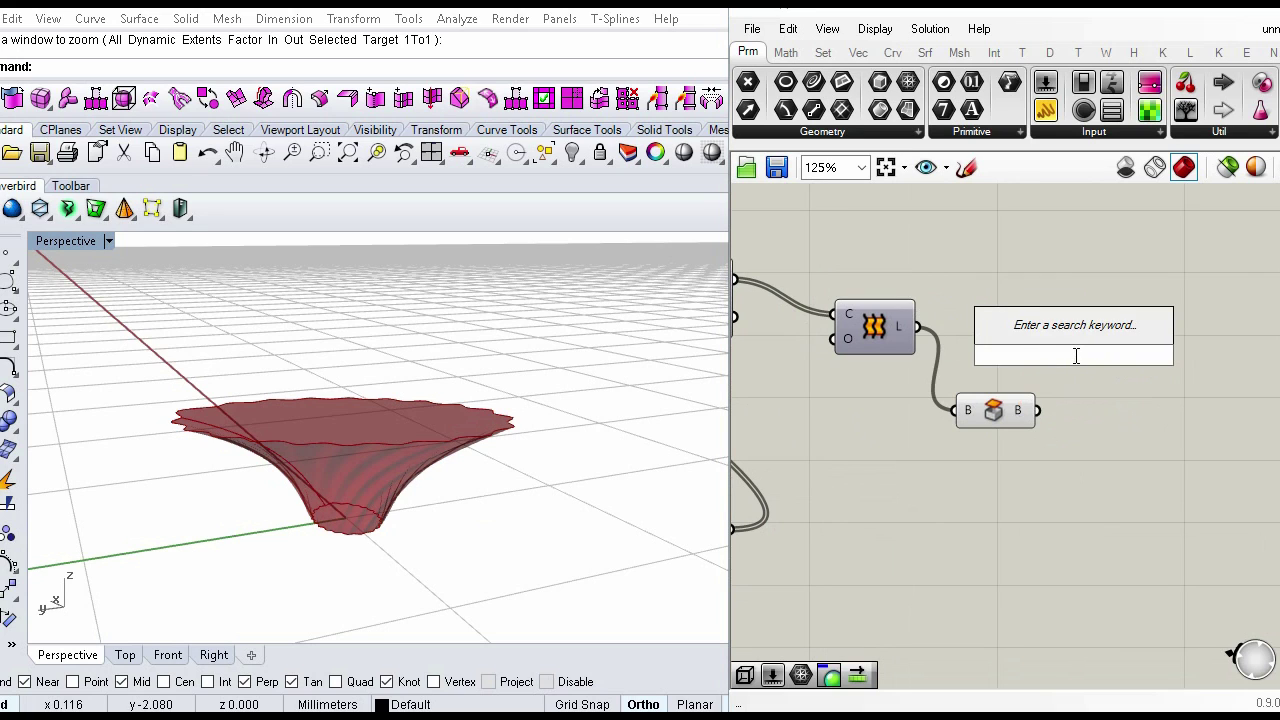
text(cust)
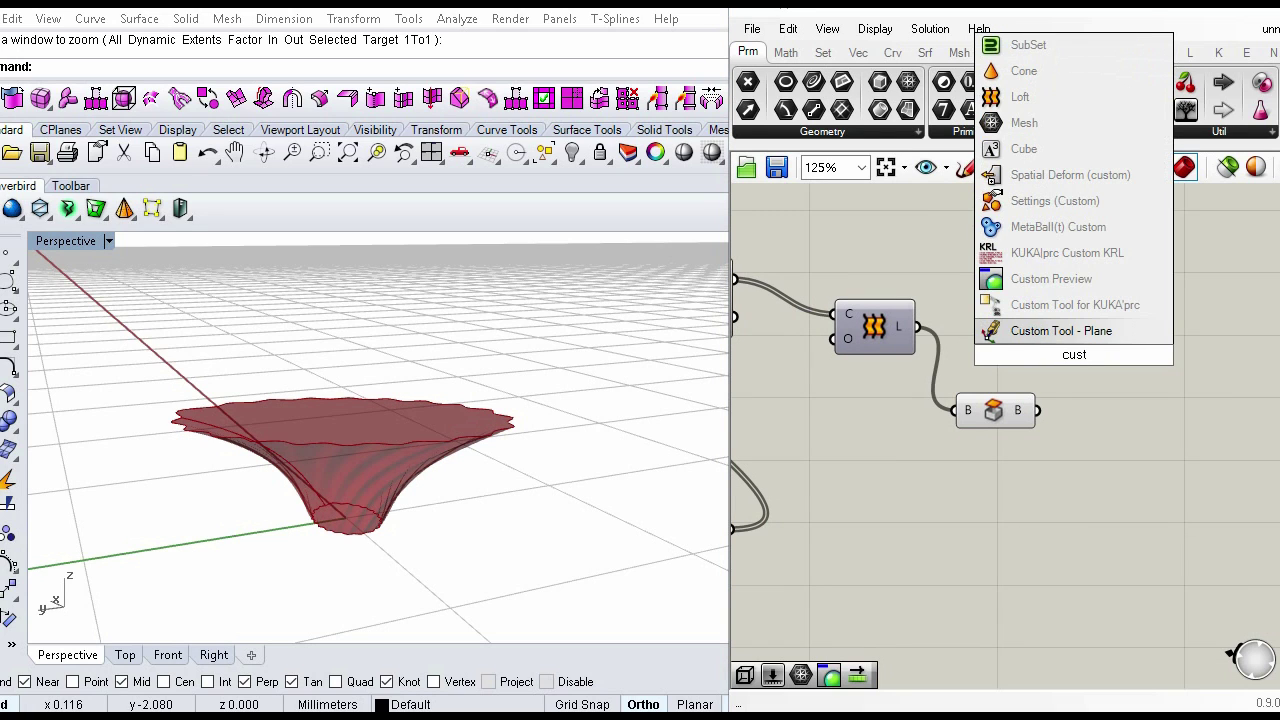
click(1075, 282)
drag(1036, 411, 1133, 422)
click(1073, 366)
Step: Turn off the preview of the Cap Holes component so only the Custom Preview is displayed
click(984, 397)
middle_click(983, 386)
click(1048, 325)
right_drag(440, 485, 371, 457)
scroll(383, 457, up, 2)
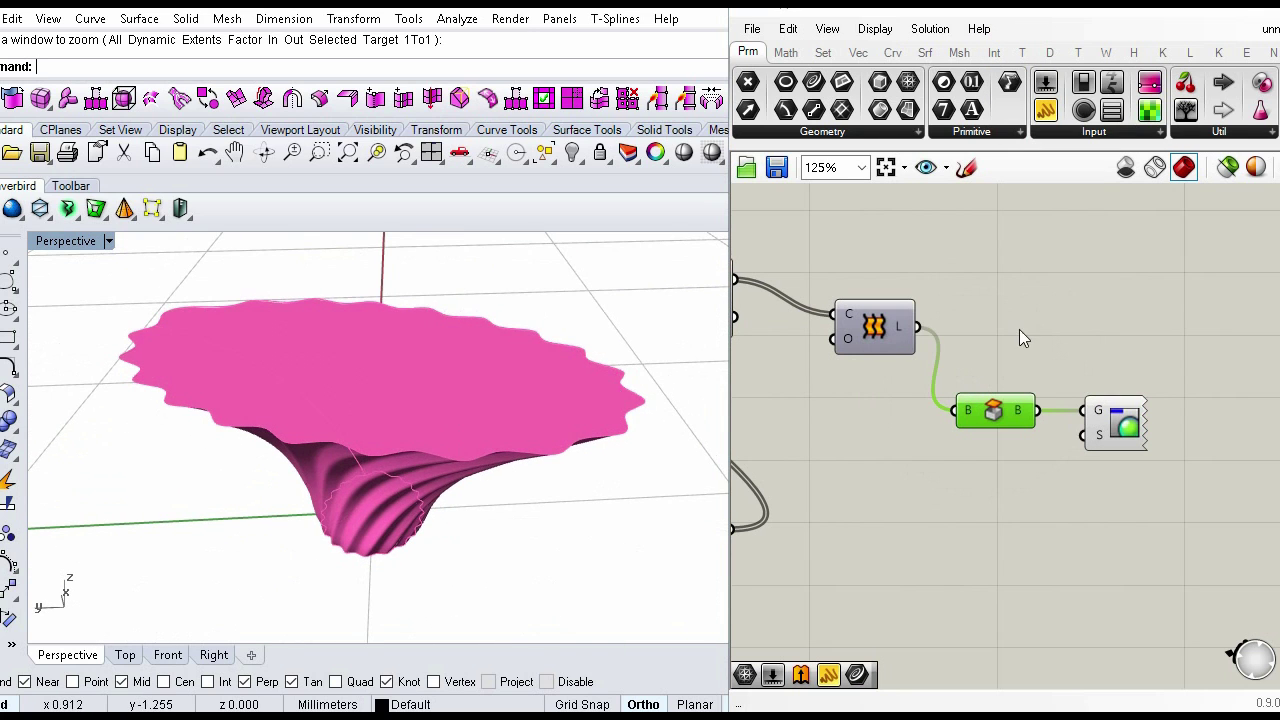
Step: Move the lower Bezier handle of the graph mapper slightly inward and upward to refine the tower's profile
right_drag(832, 386, 1078, 347)
scroll(1078, 347, down, 2)
scroll(990, 440, up, 2)
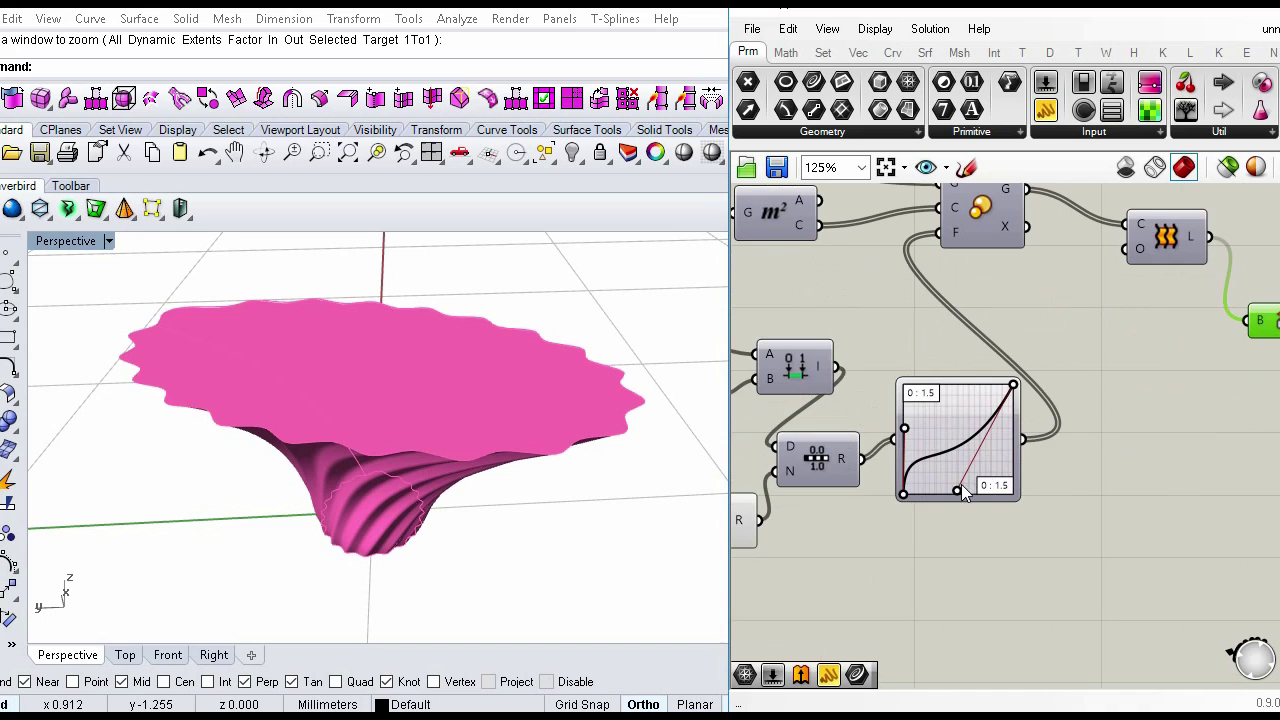
mouse_move(956, 488)
mouse_down()
mouse_move(939, 439)
mouse_move(938, 463)
mouse_move(965, 485)
mouse_up()
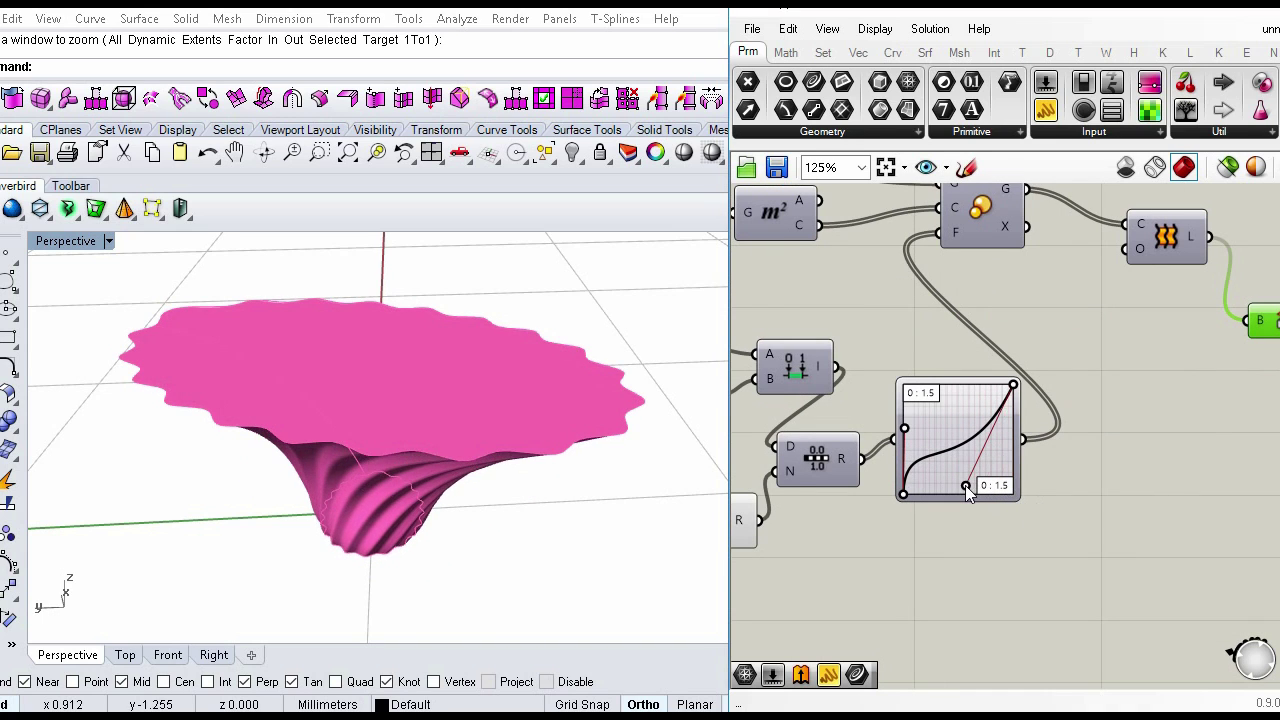
scroll(976, 429, down, 2)
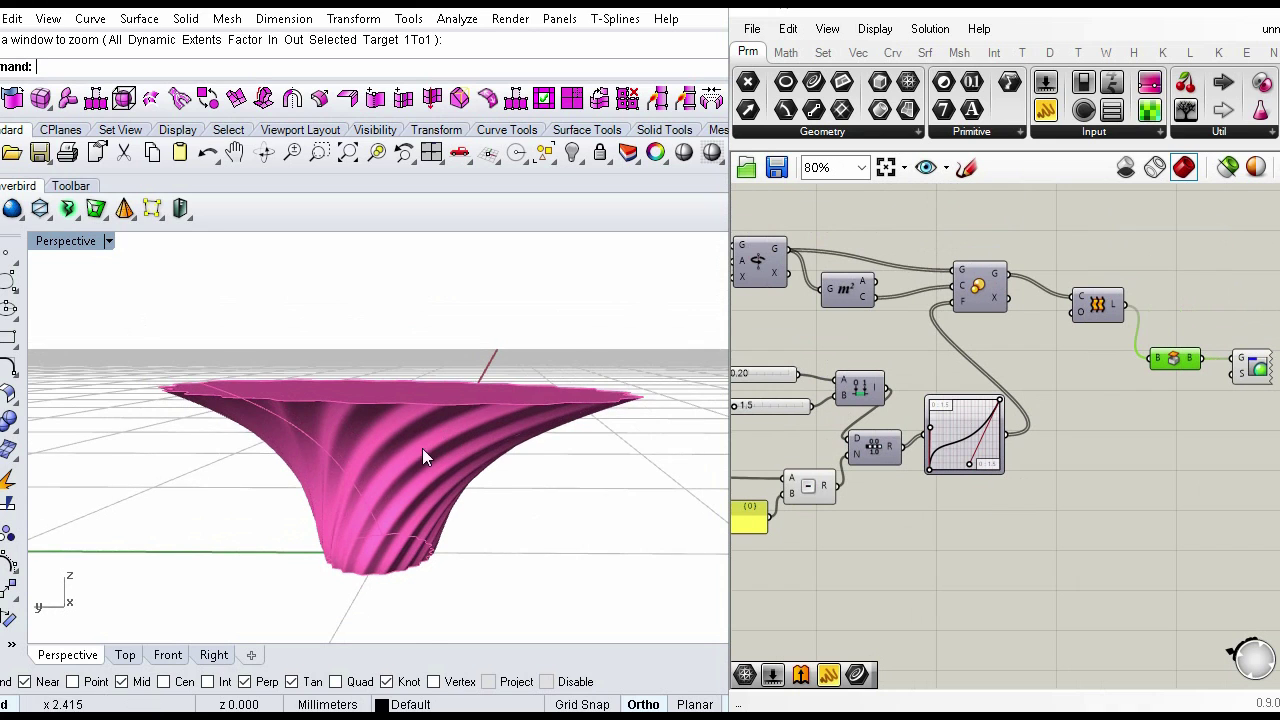
Step: Try several amounts on the Value slider feeding the Negative component and set it to 0.066
scroll(422, 448, up, 2)
scroll(1067, 412, down, 2)
scroll(843, 439, up, 3)
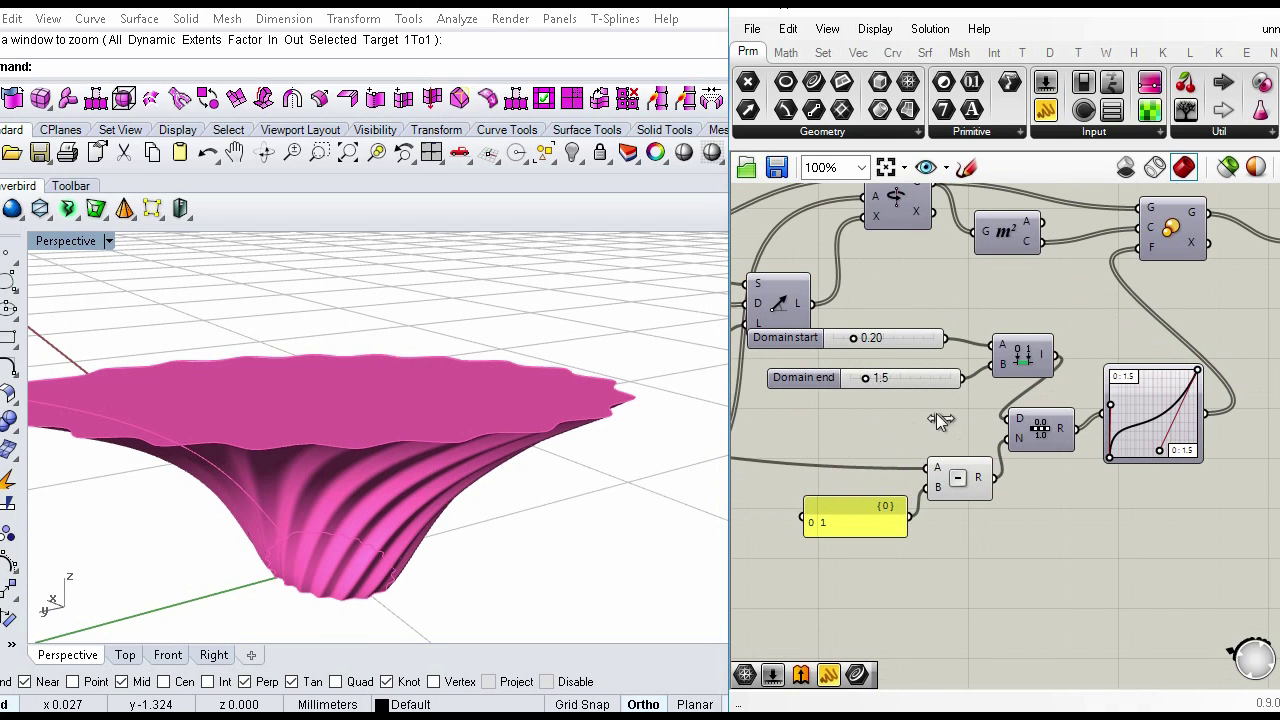
scroll(913, 421, down, 3)
right_drag(447, 535, 417, 509)
scroll(878, 360, down, 2)
scroll(878, 350, up, 5)
right_drag(976, 327, 1122, 359)
scroll(915, 338, up, 3)
click(888, 406)
scroll(900, 428, up, 3)
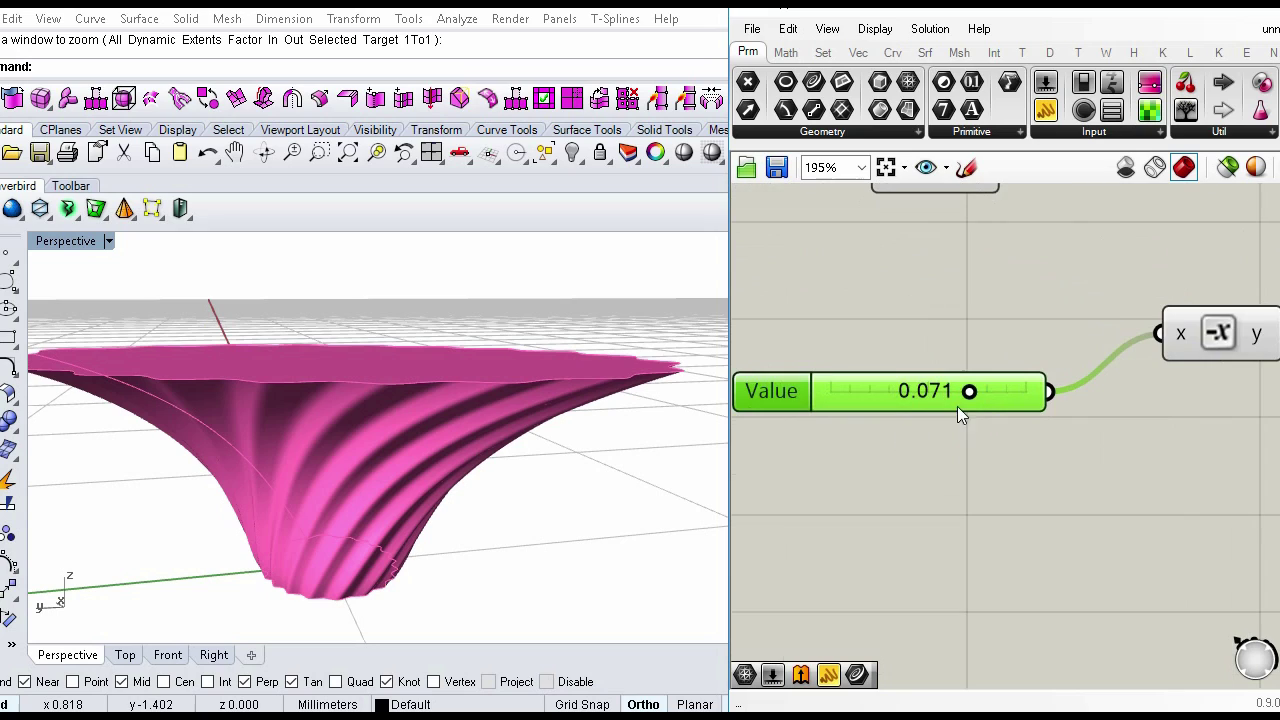
drag(955, 397, 869, 390)
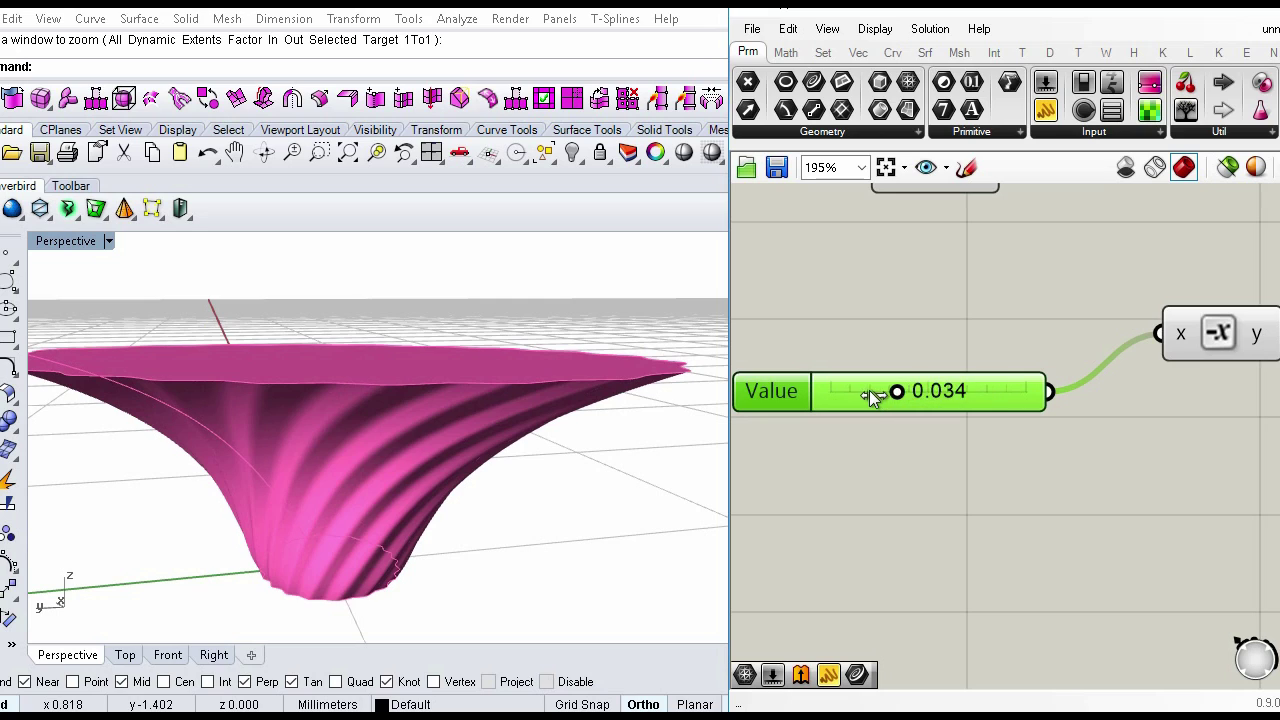
click(985, 391)
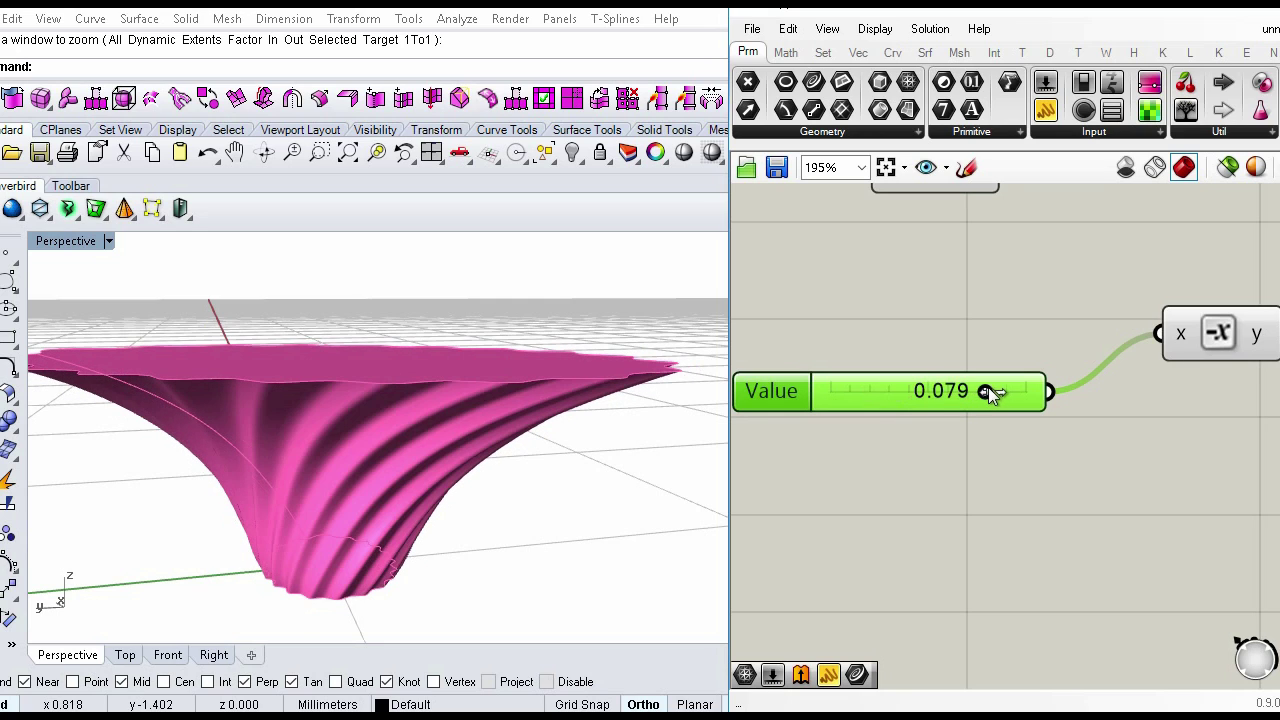
drag(983, 392, 987, 392)
click(960, 391)
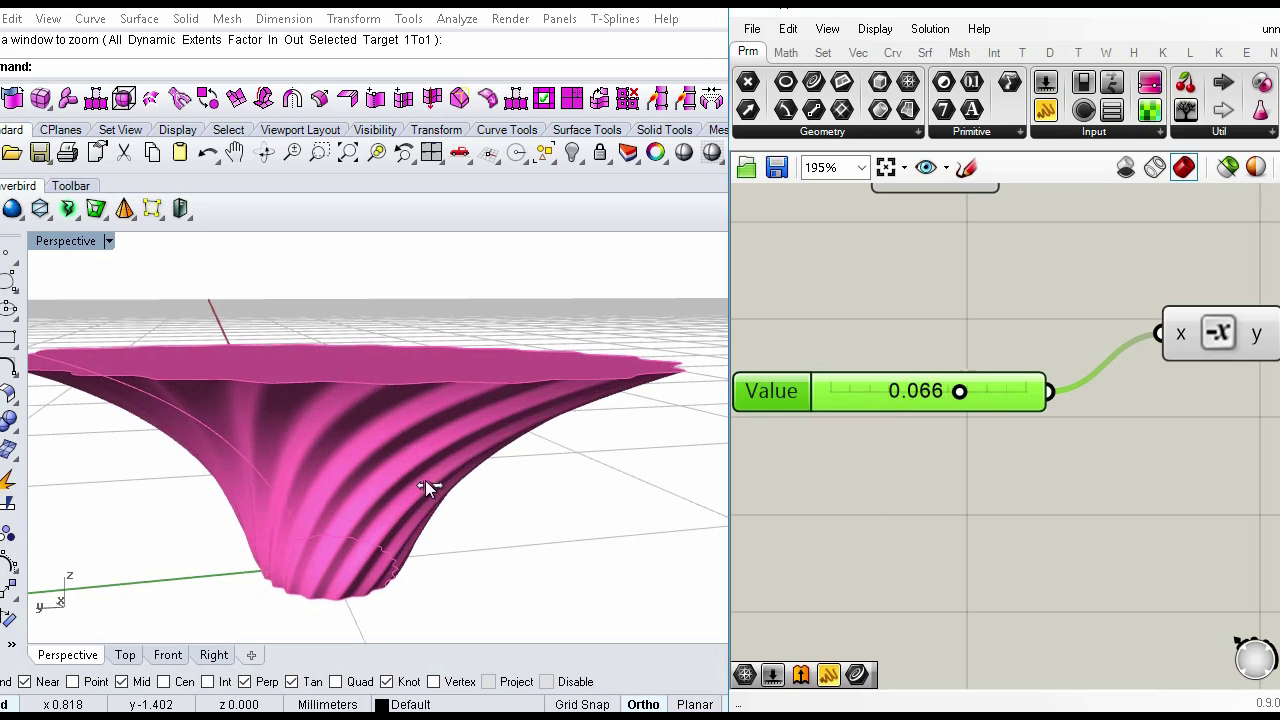
Step: Examine the twisted form from several angles and review the definition from the Value slider towards the graph mapper
scroll(417, 450, down, 5)
right_drag(417, 450, 504, 507)
scroll(432, 497, up, 6)
scroll(452, 461, down, 6)
scroll(1030, 498, down, 4)
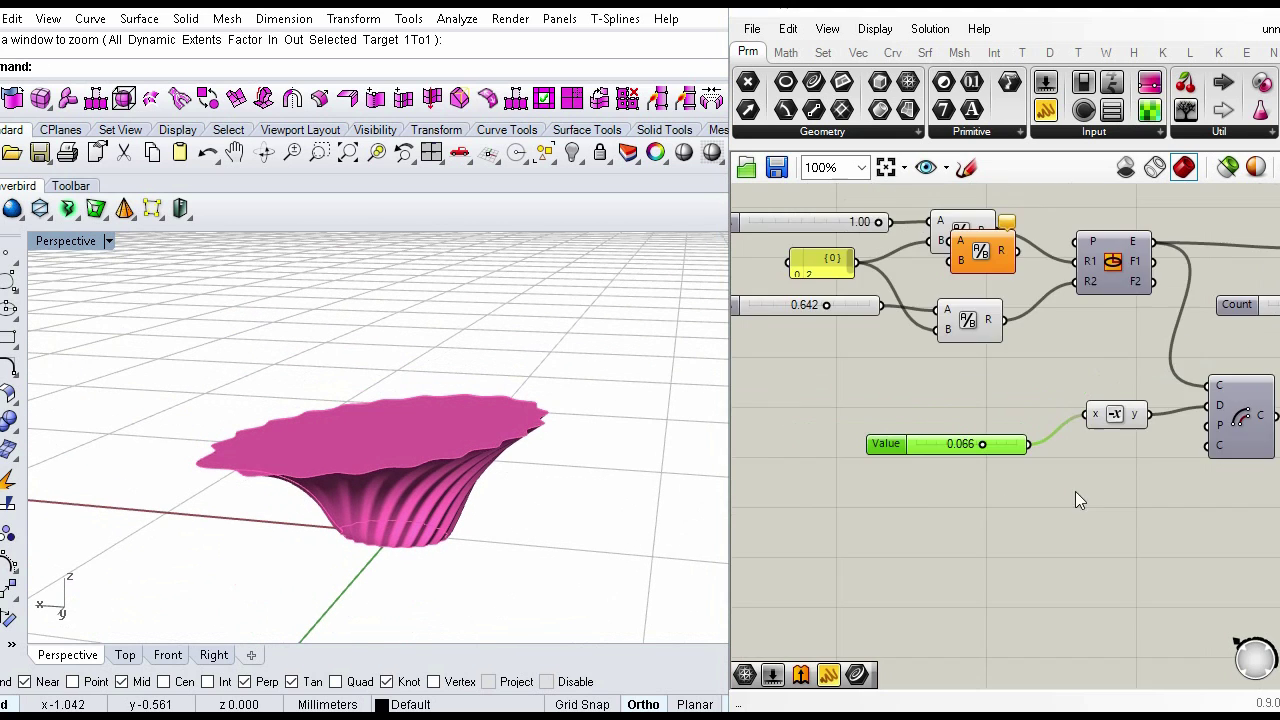
right_drag(1220, 485, 917, 451)
right_drag(1240, 430, 800, 355)
right_drag(1270, 350, 1165, 332)
right_click(1074, 338)
click(1000, 338)
scroll(998, 338, down, 6)
right_drag(1207, 371, 968, 355)
Step: Choose Bezier as the graph type of the graph mapper
scroll(1032, 386, up, 4)
scroll(1007, 389, up, 2)
click(910, 336)
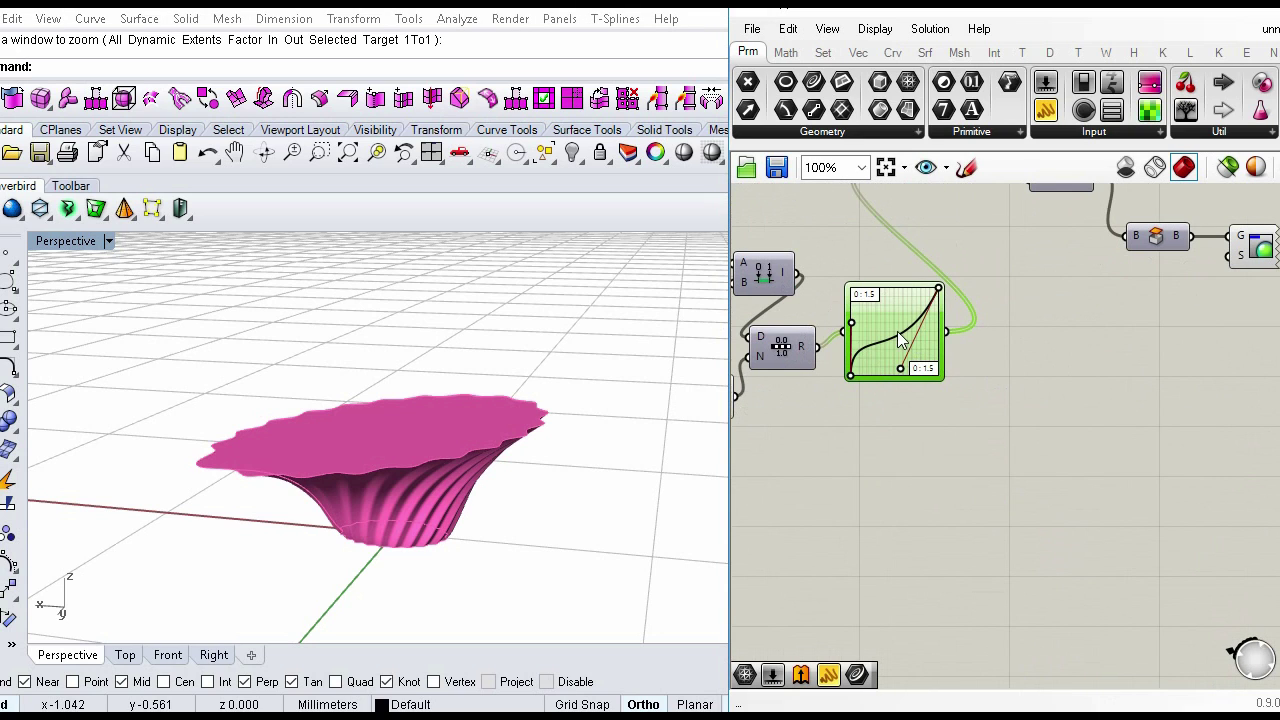
right_click(898, 333)
mouse_move(968, 617)
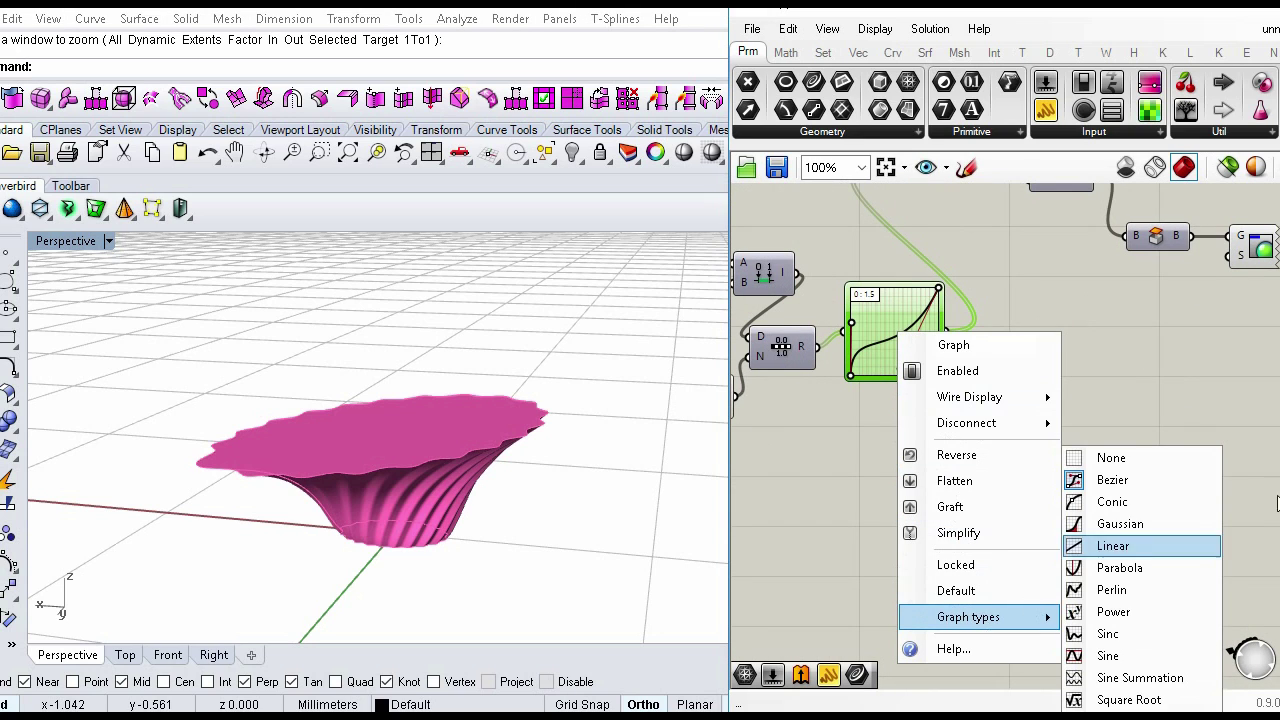
click(1100, 483)
Step: Bake the capped tower from the Cap Holes component into the Rhino model
scroll(1110, 364, down, 2)
scroll(1057, 330, up, 2)
click(1012, 342)
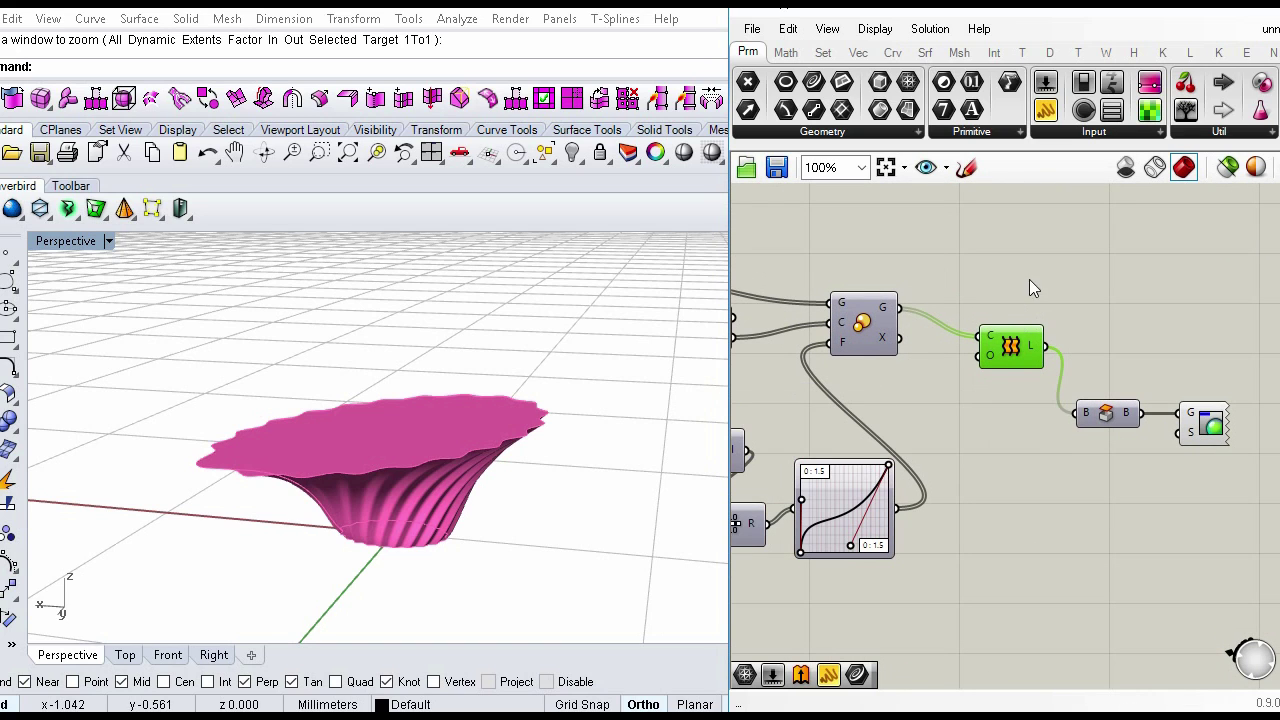
click(1105, 413)
middle_click(1102, 415)
click(1137, 458)
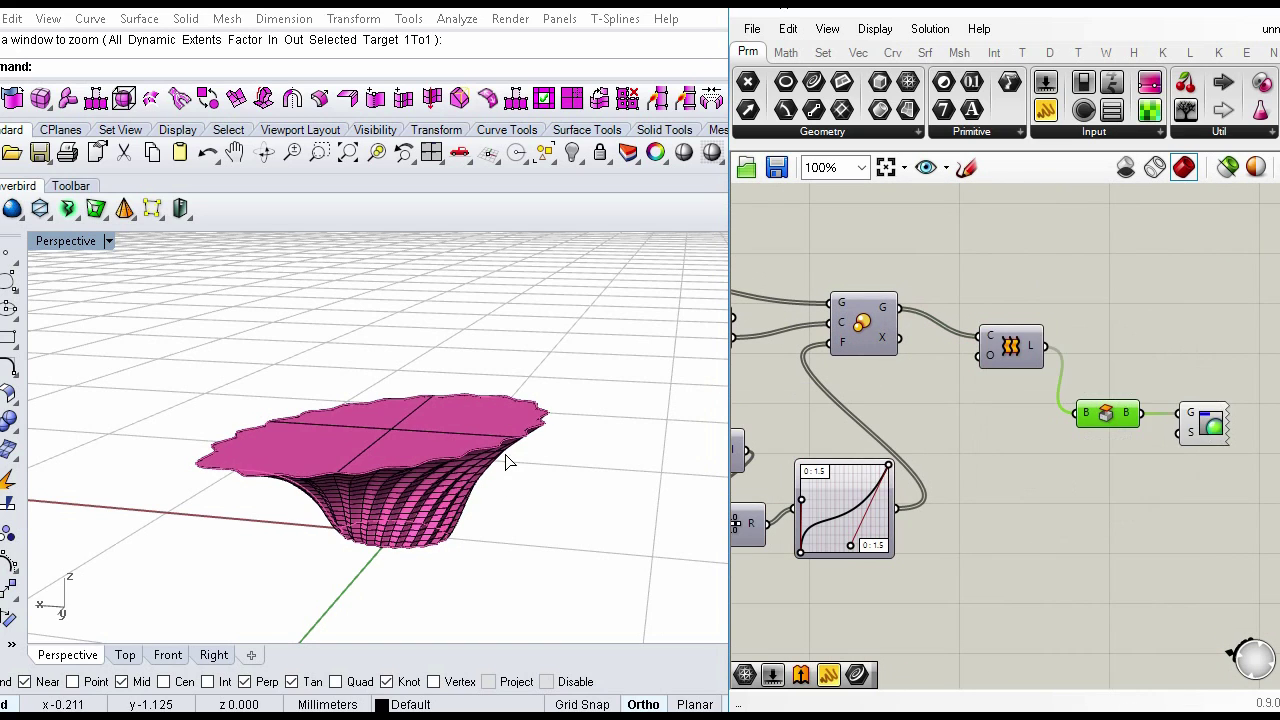
Step: Move the baked tower along the red axis until it stands clear beside the Grasshopper preview
click(392, 424)
drag(339, 478, 56, 421)
click(228, 330)
scroll(299, 345, down, 4)
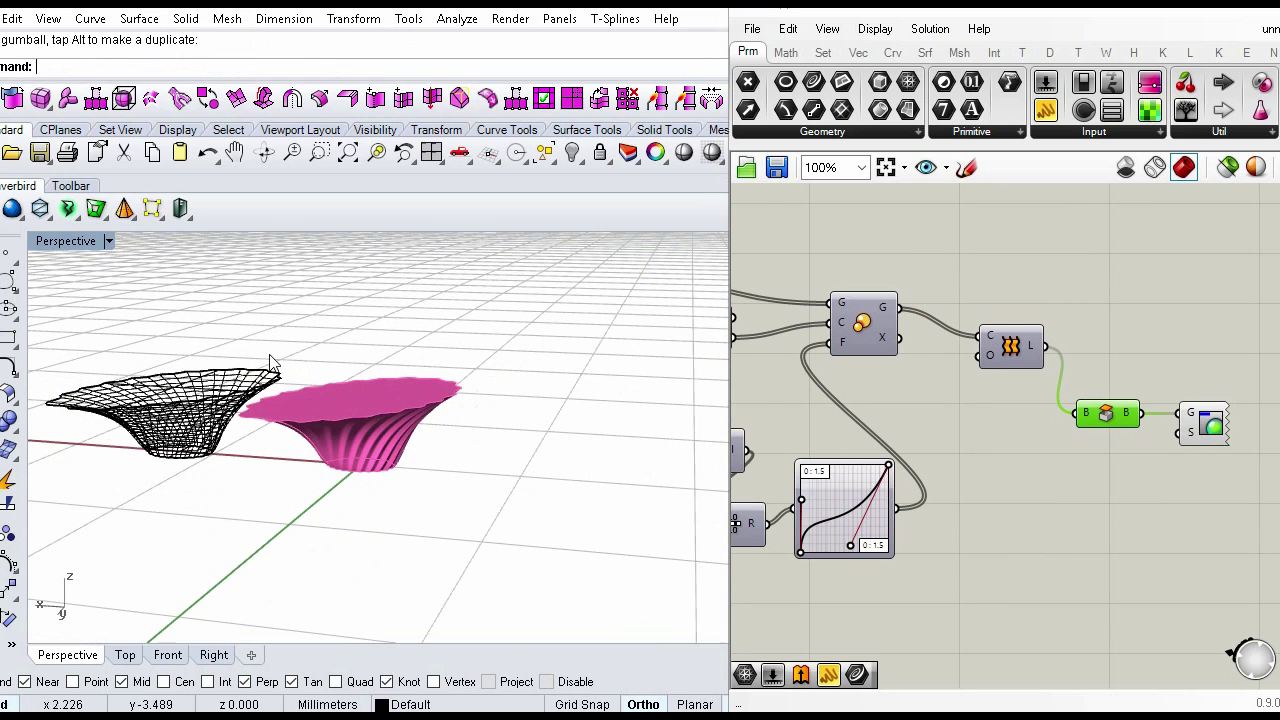
Step: Set the Perspective viewport's display mode to Rendered and inspect the baked tower beside the preview
click(109, 242)
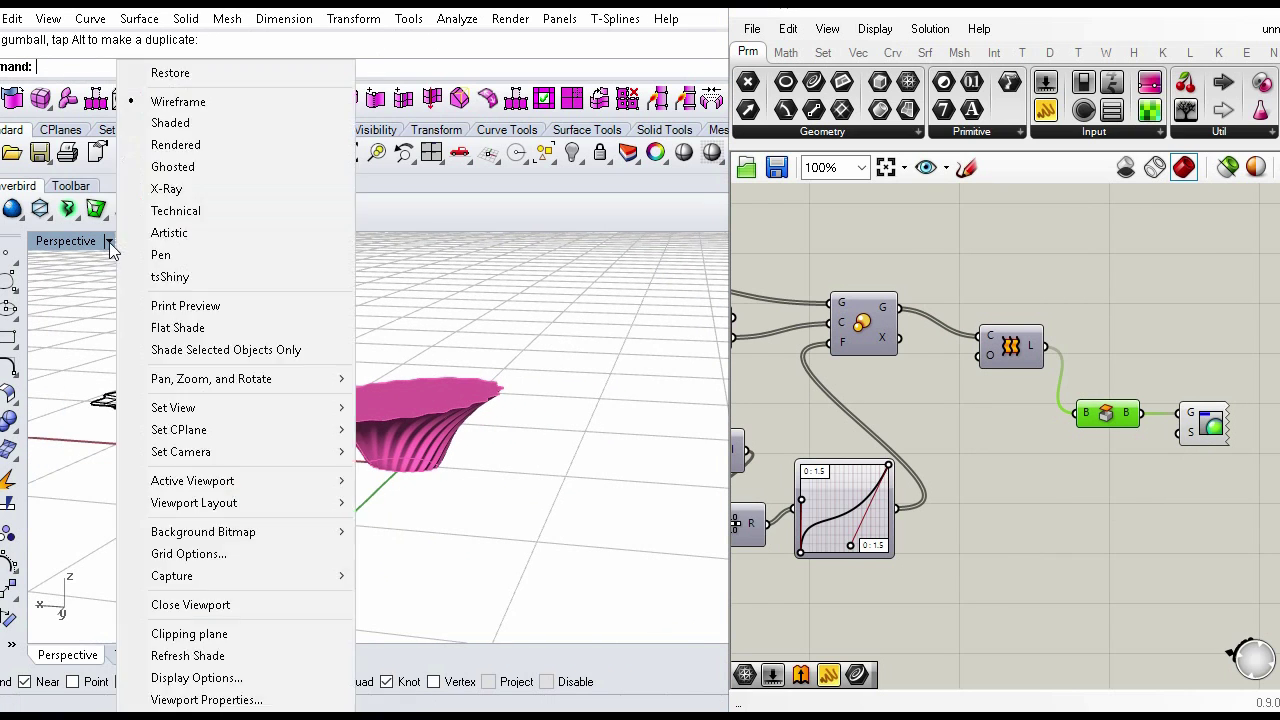
click(167, 146)
scroll(194, 380, up, 3)
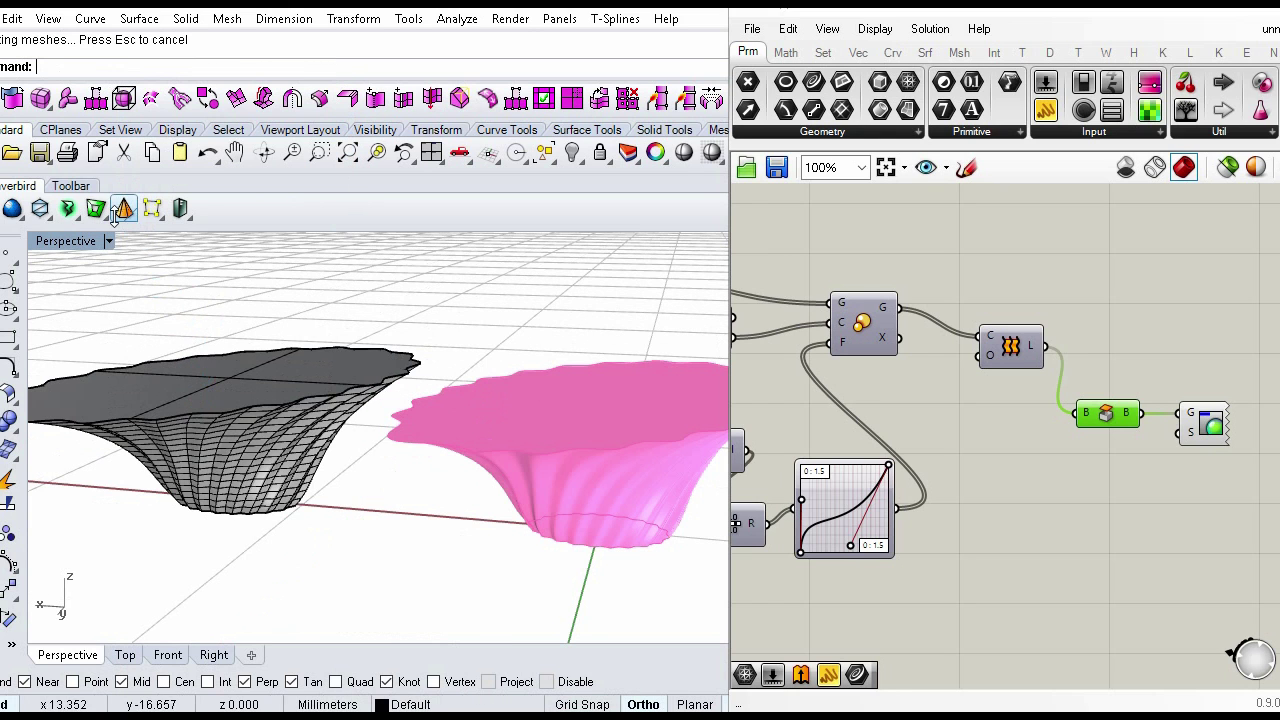
click(109, 242)
click(170, 144)
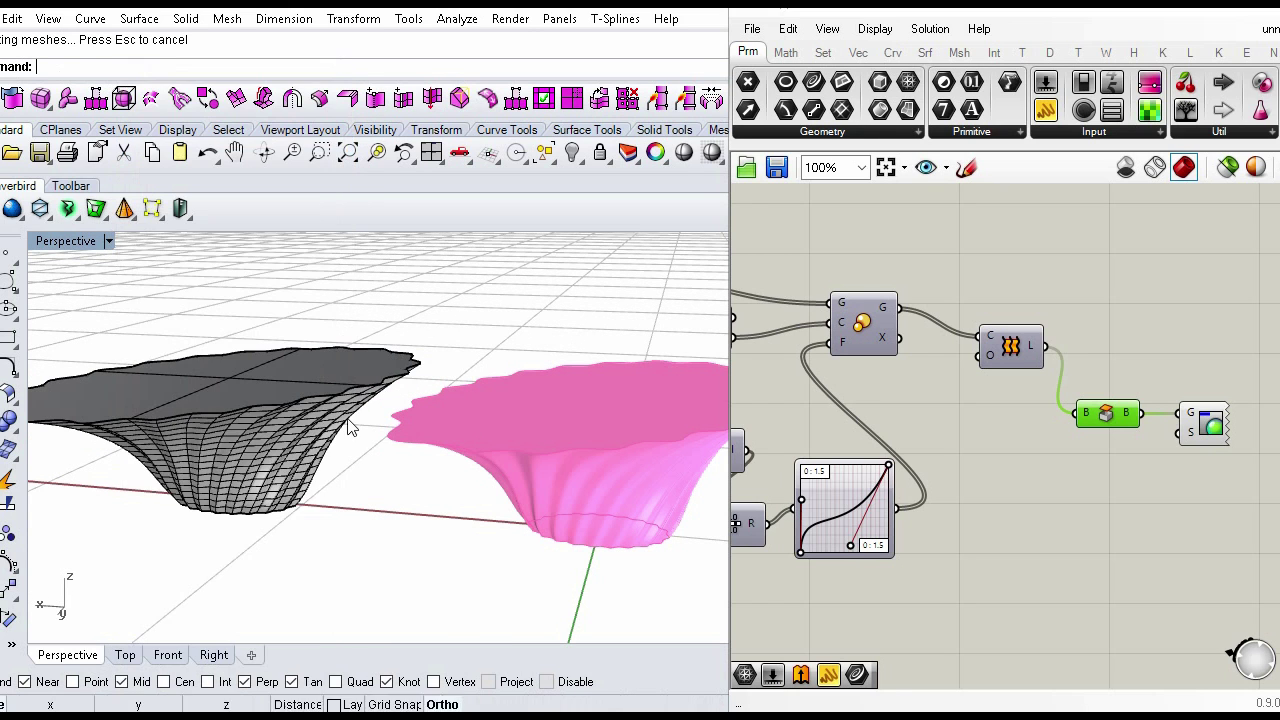
right_drag(276, 435, 545, 440)
scroll(551, 462, up, 3)
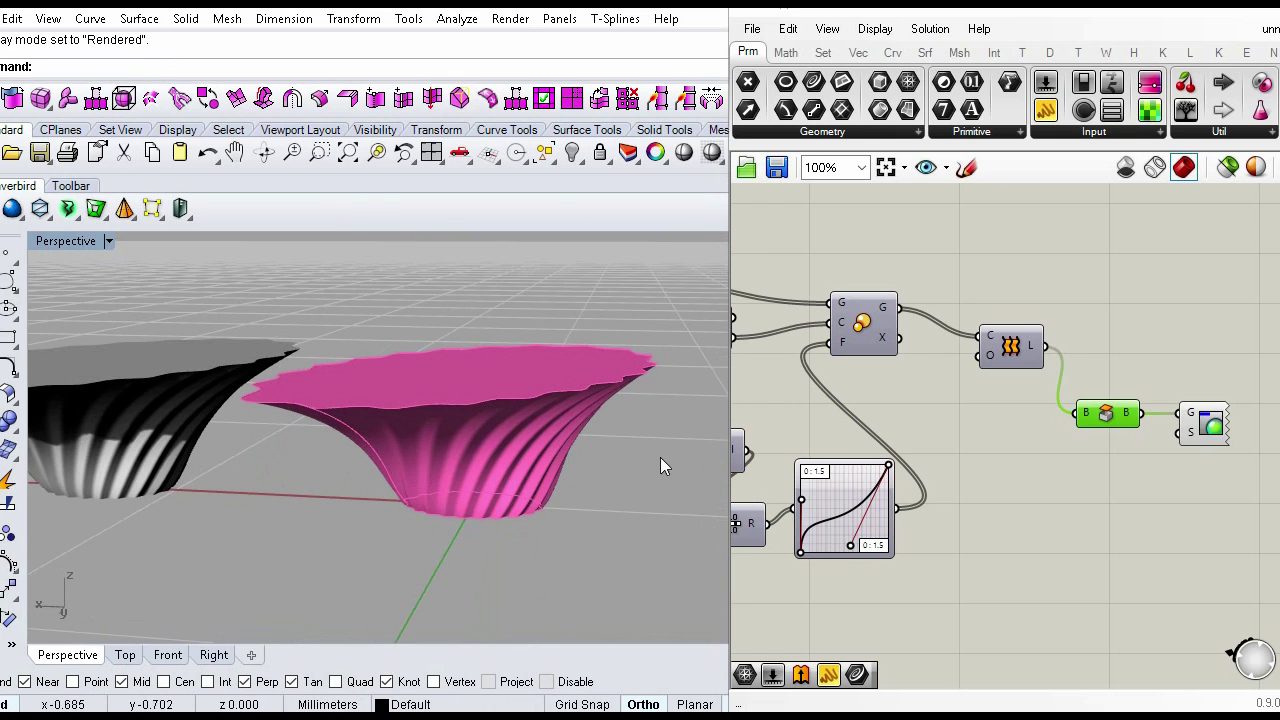
shift+right_drag(660, 457, 583, 457)
Step: Add an Extrude component above the Loft component in the definition
click(1009, 468)
right_drag(1000, 398, 1042, 472)
click(905, 396)
click(990, 342)
double_click(990, 342)
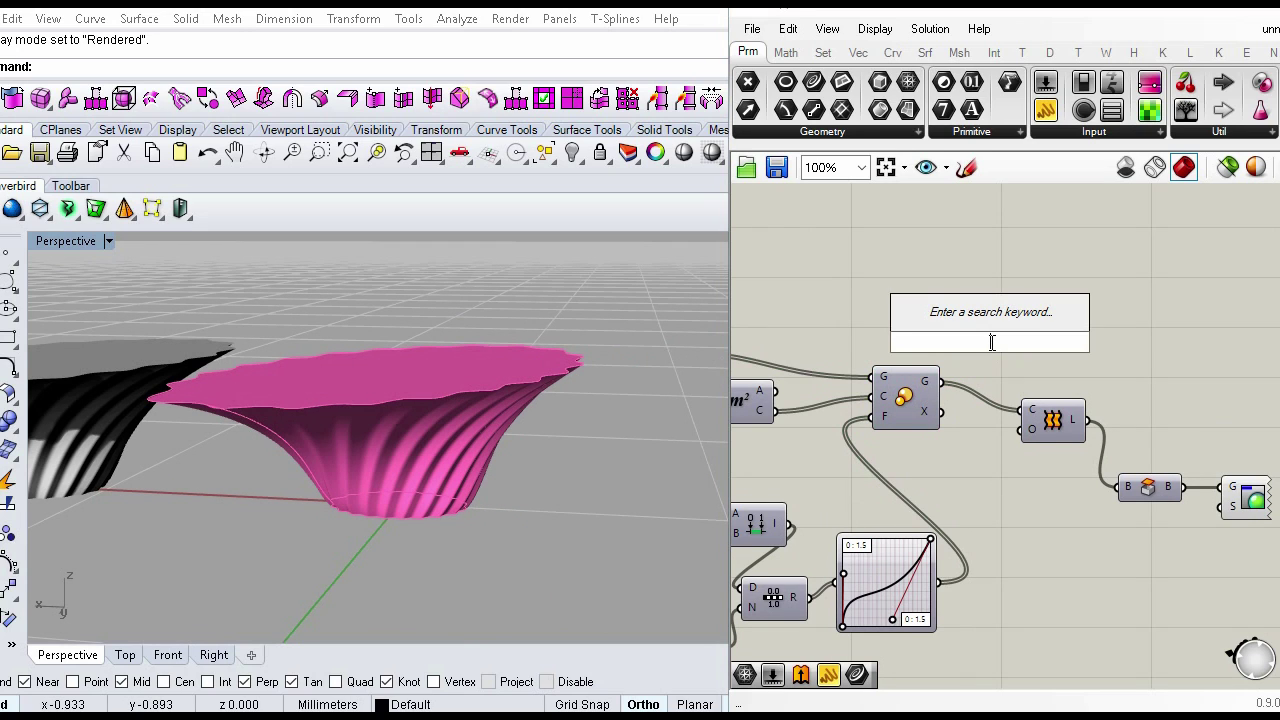
text(extrude)
key(Return)
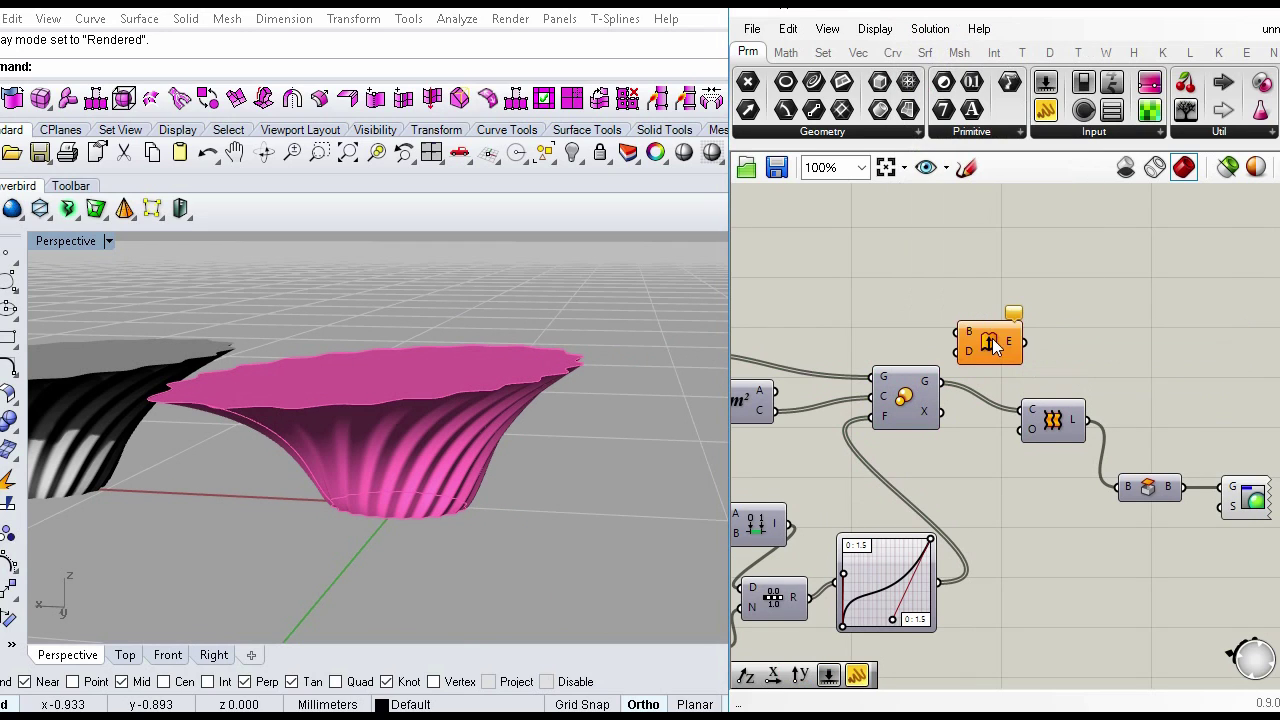
Step: Add a Unit Z component beside the Extrude component and connect its V output to the Extrude's D input
double_click(891, 310)
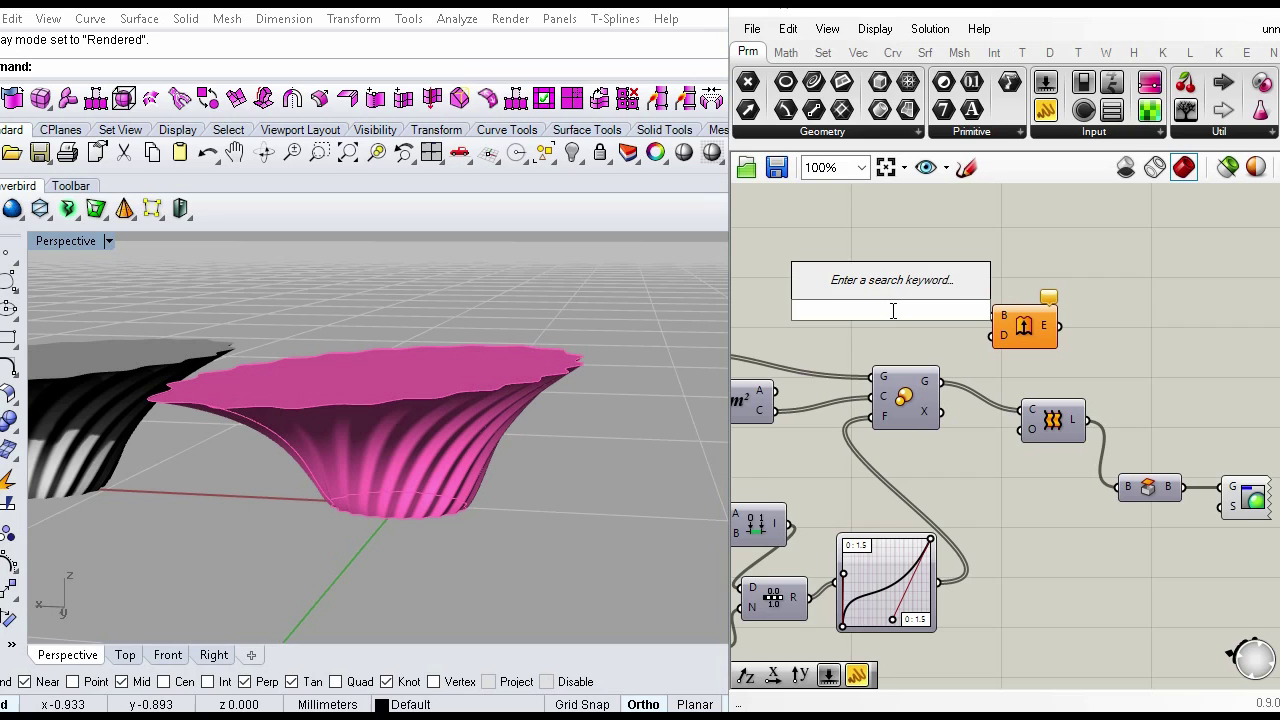
text(z)
click(845, 286)
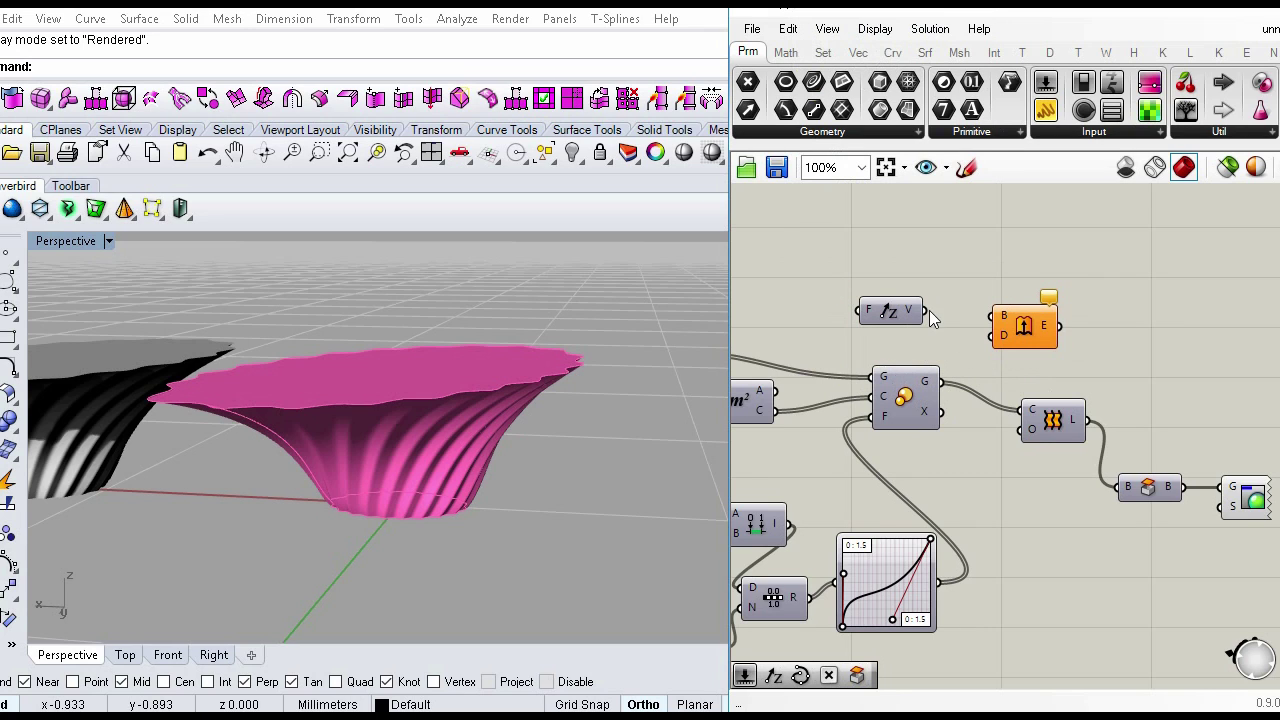
drag(1015, 338, 1038, 305)
drag(891, 313, 925, 318)
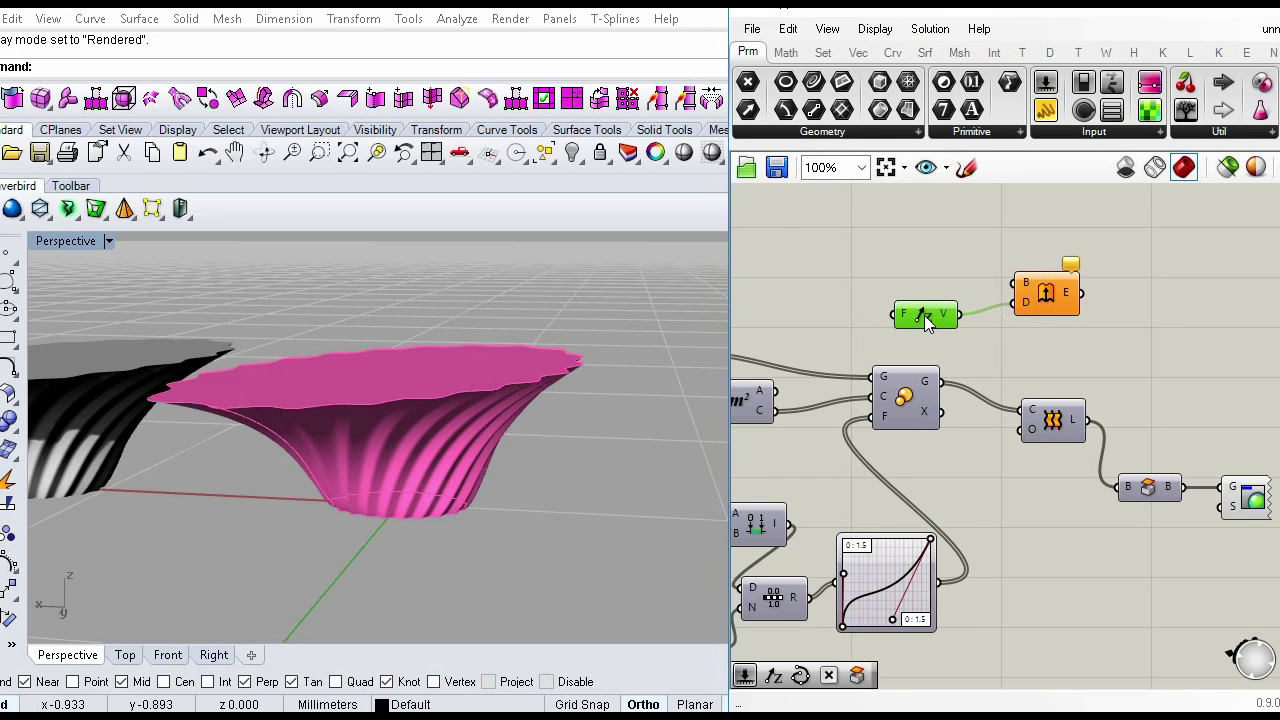
Step: Connect the 0.025 slider that feeds the floor-height Series to the new Unit Z component's F input
scroll(1018, 289, down, 2)
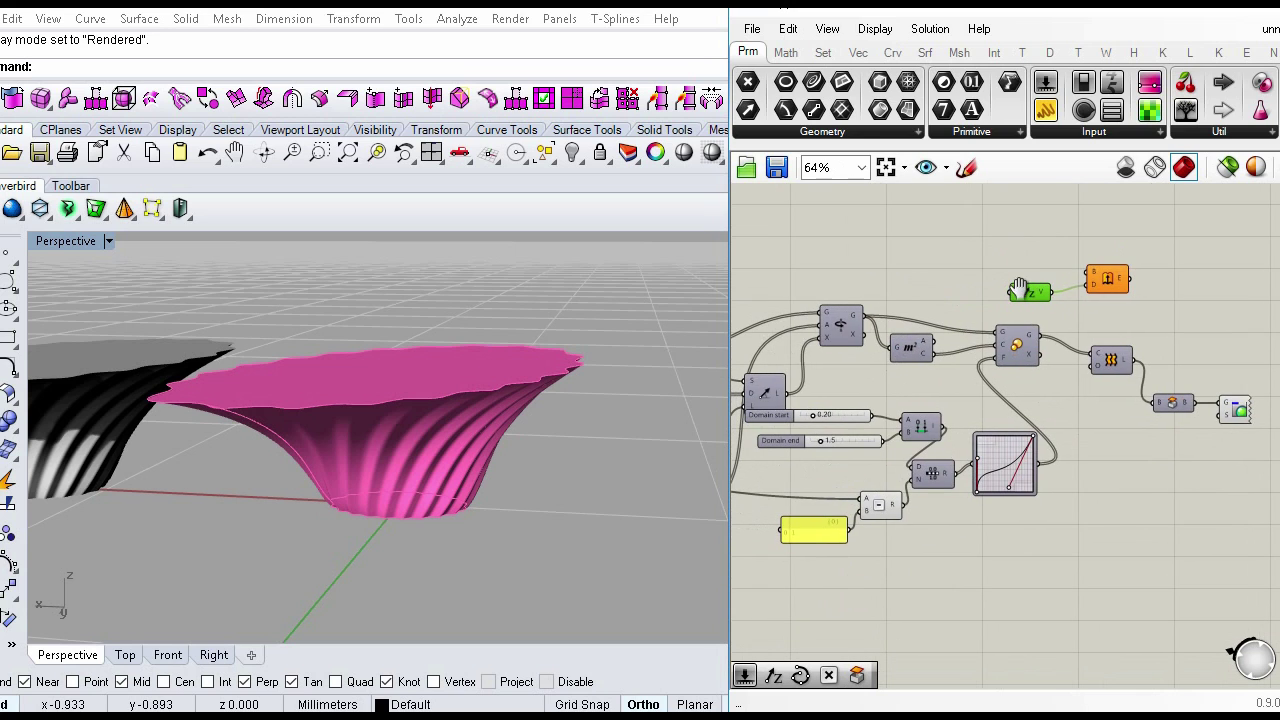
scroll(993, 340, up, 2)
click(897, 322)
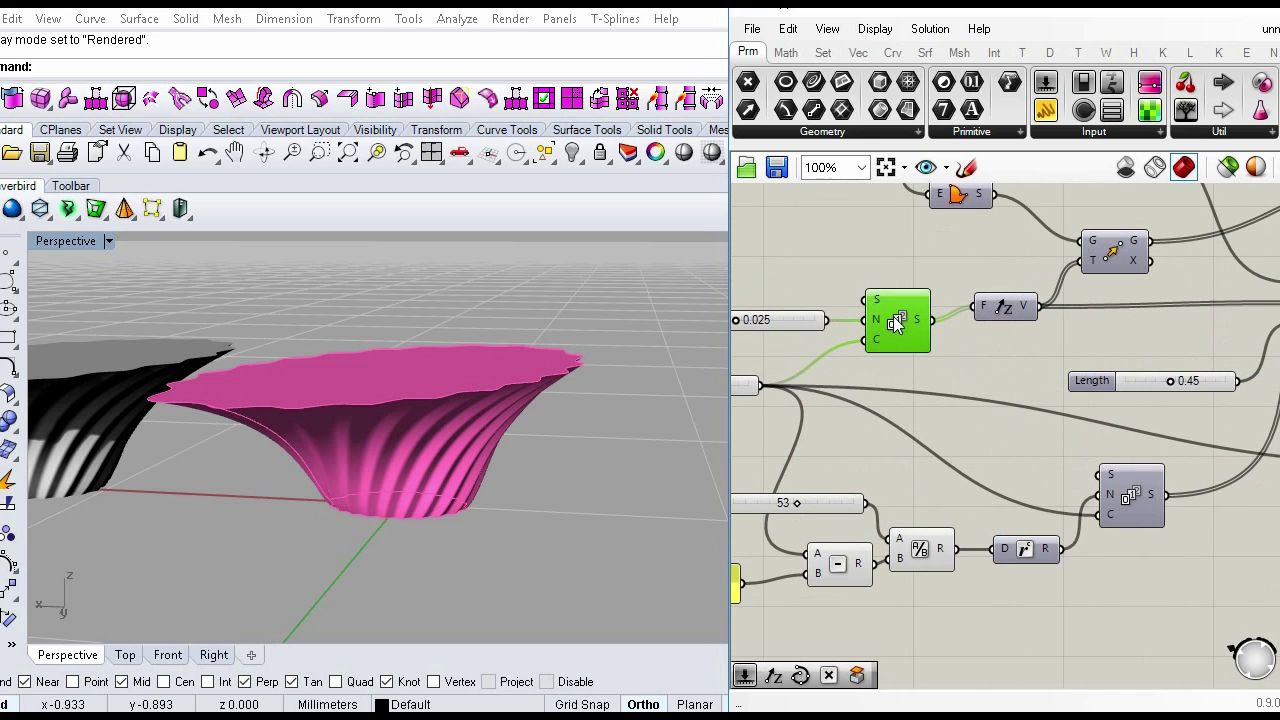
click(824, 320)
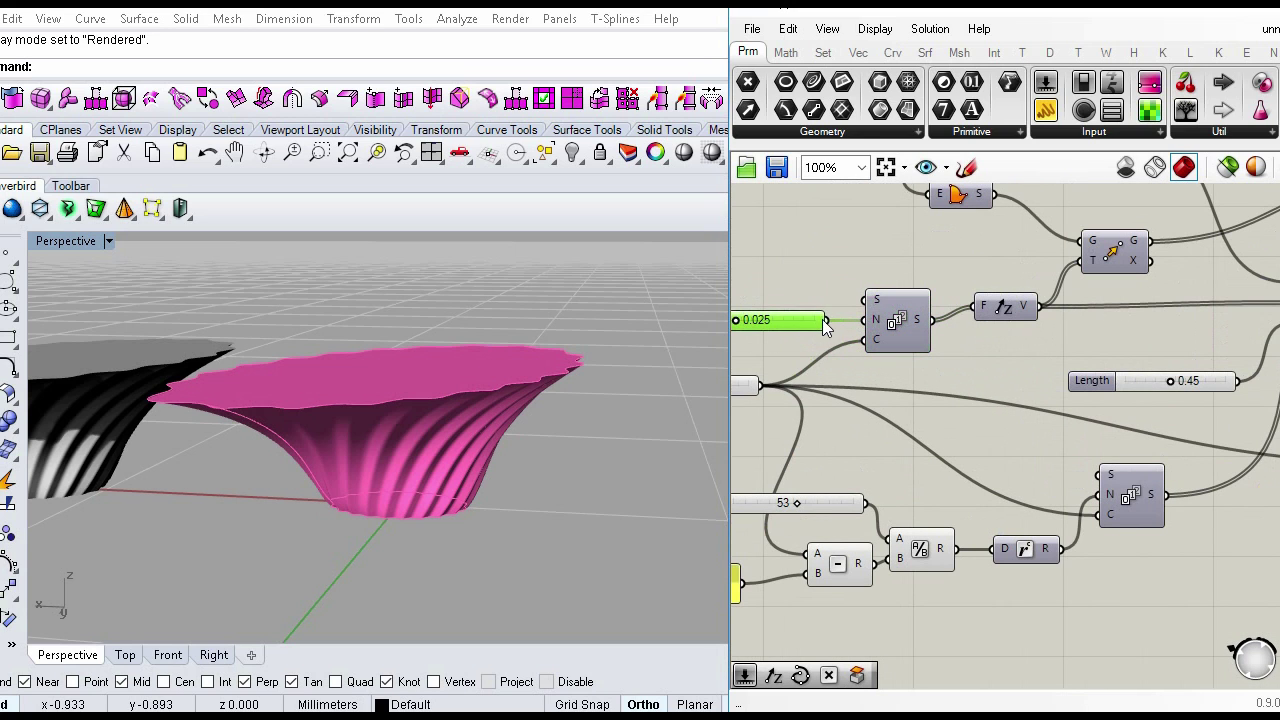
scroll(739, 376, down, 2)
scroll(1127, 275, up, 1)
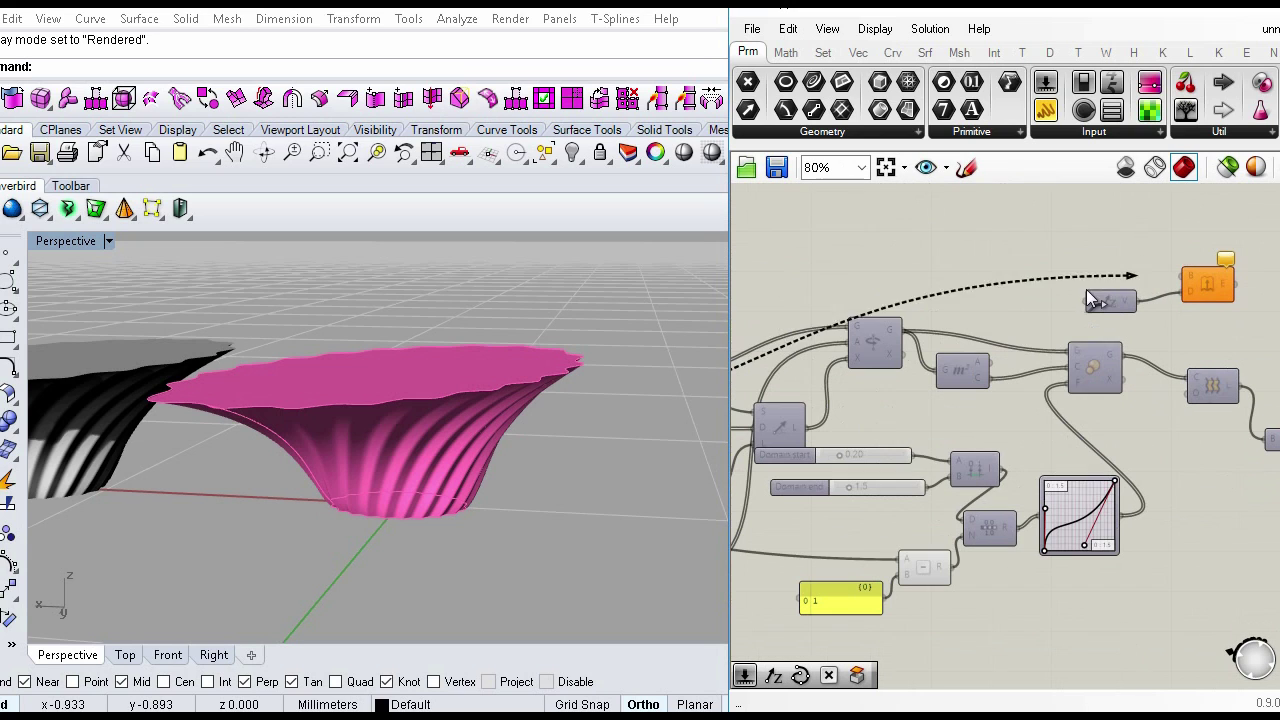
Step: Connect the Scale component's G output to the Extrude component's B input to extrude the floor curves
click(1205, 288)
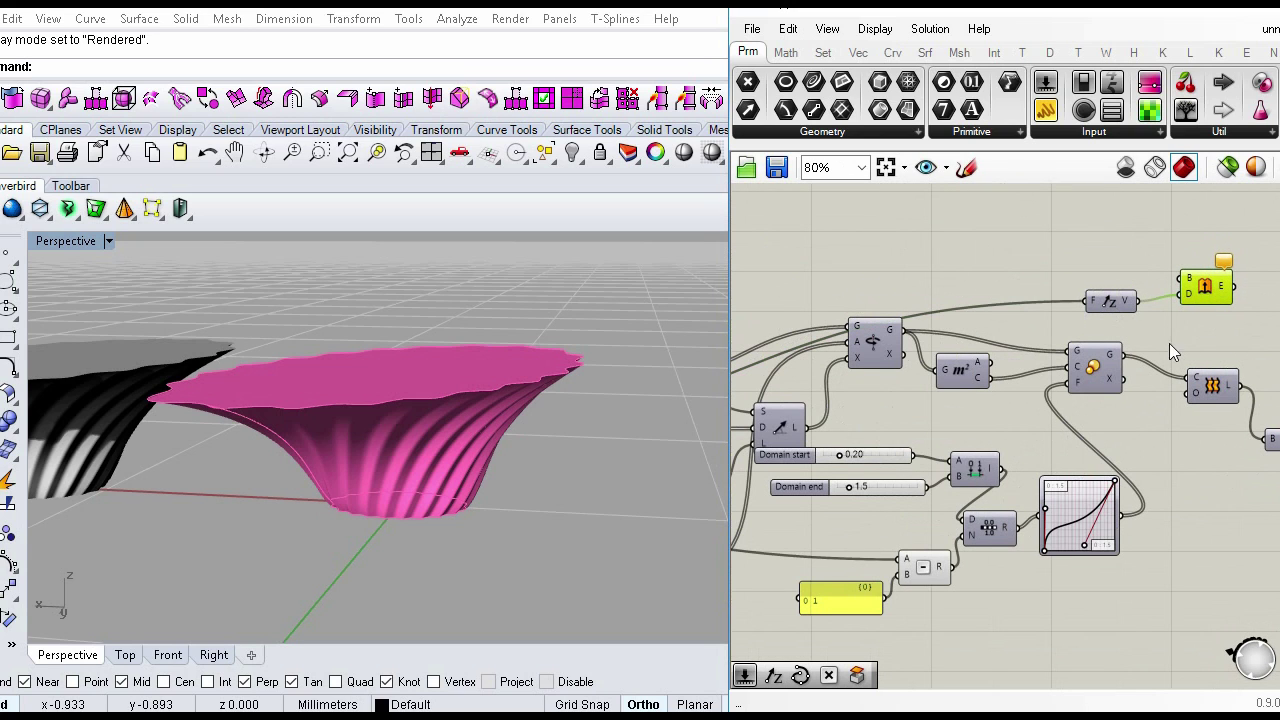
right_drag(1169, 343, 1077, 357)
drag(1081, 288, 1088, 300)
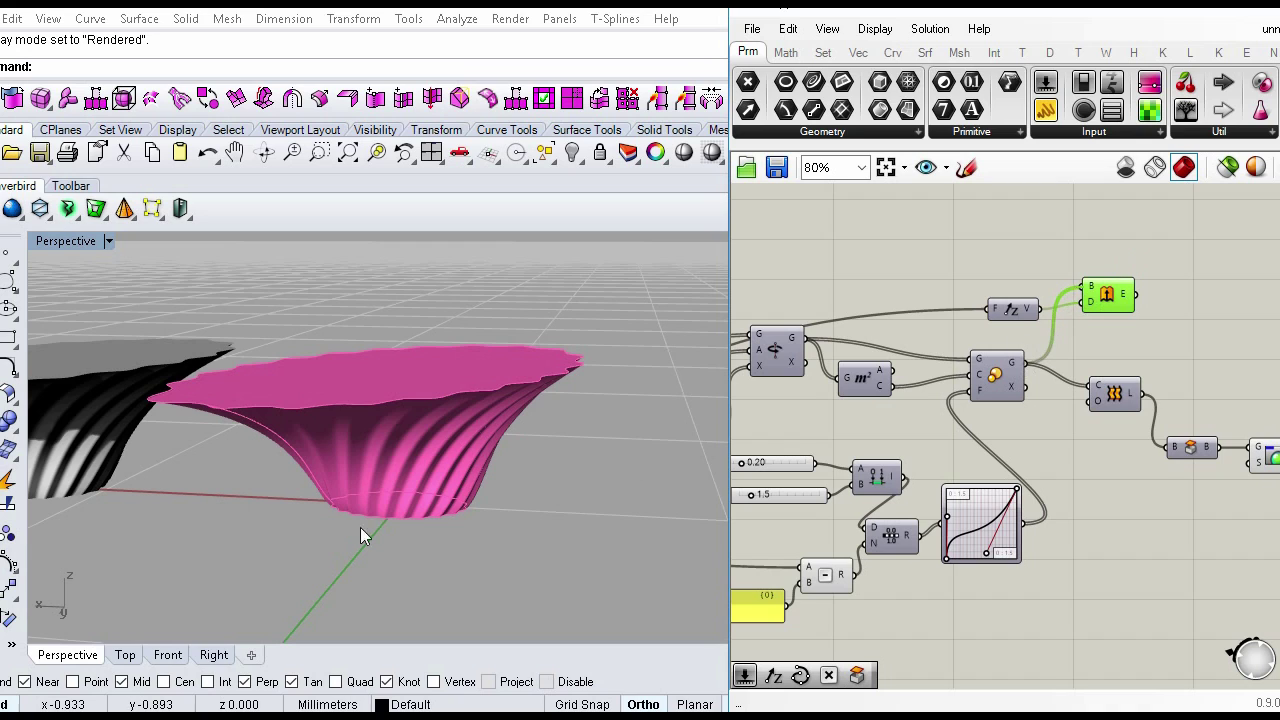
click(1196, 386)
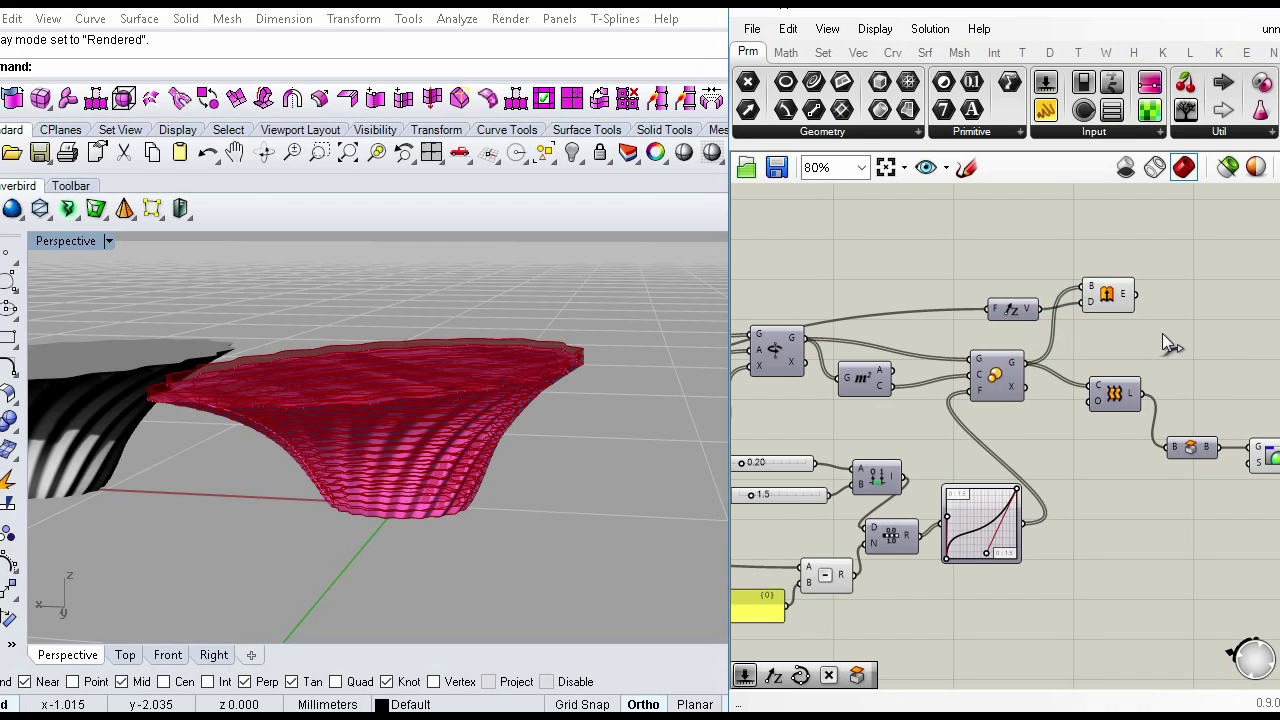
Step: Bake the extruded floors from the Extrude component into the Rhino model
right_drag(1101, 297, 1079, 337)
click(1079, 336)
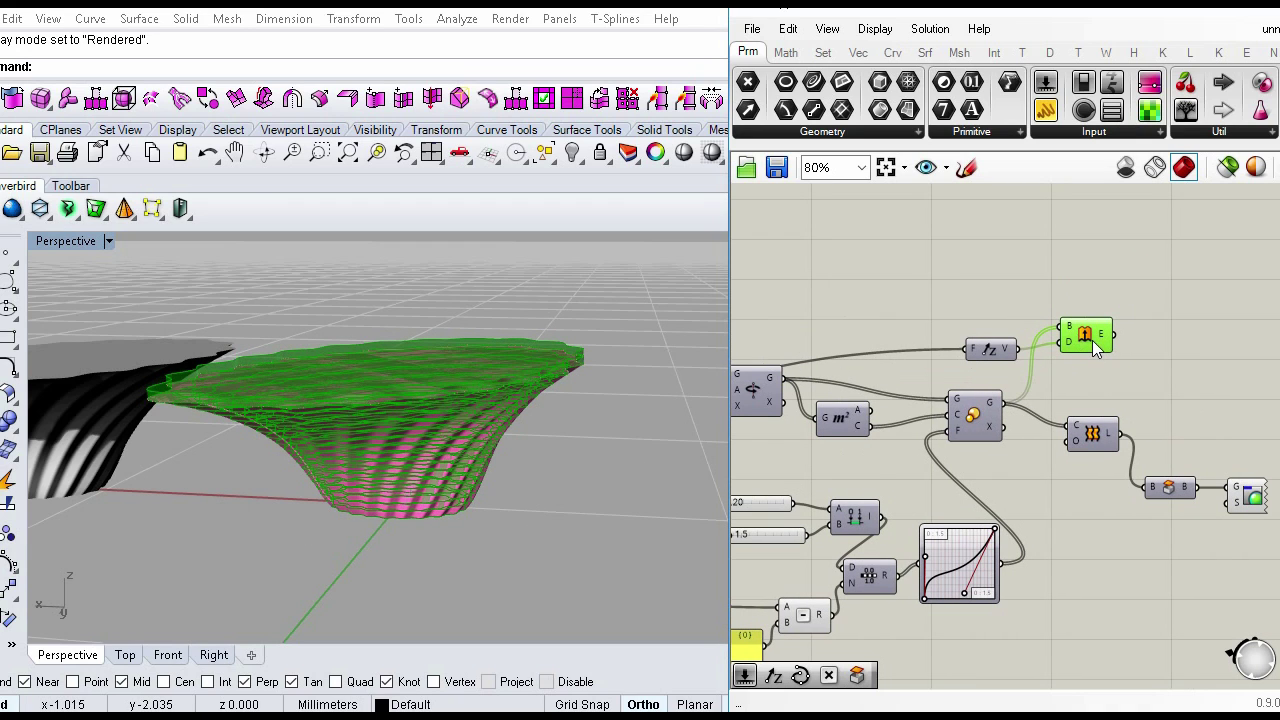
middle_click(1092, 340)
click(1126, 388)
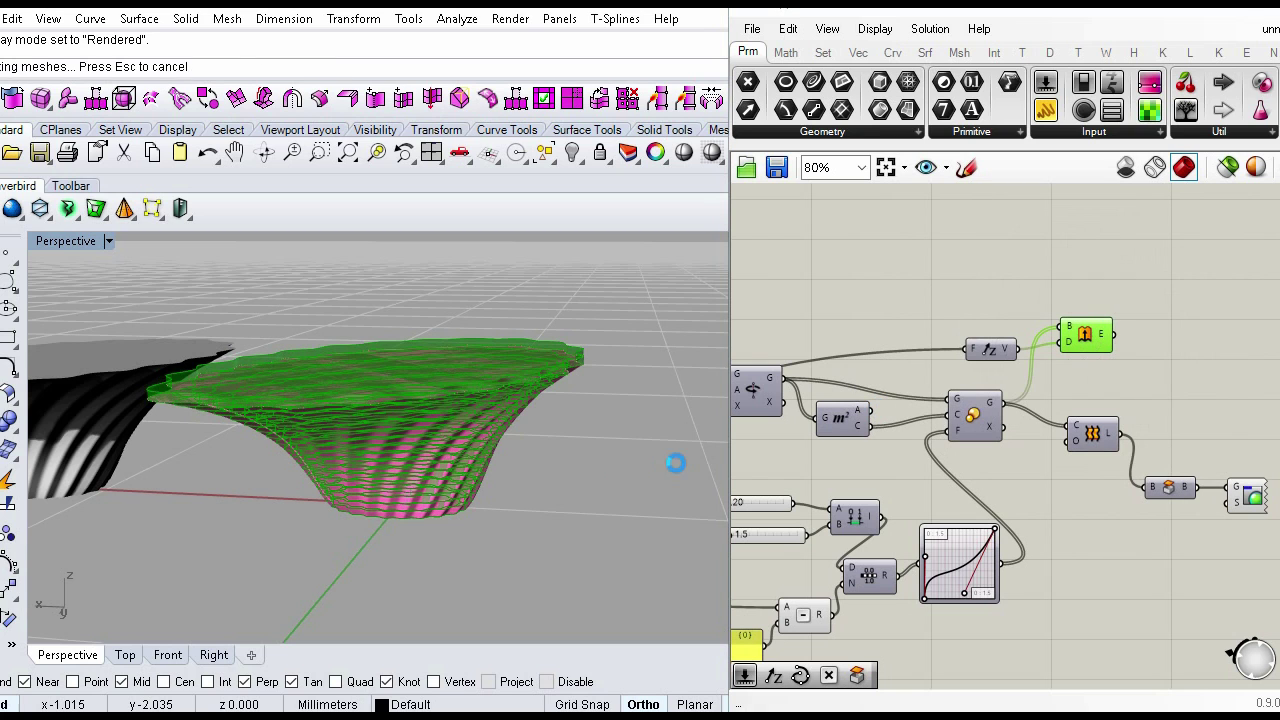
Step: Move the baked floor extrusions along the red axis past the baked solid tower
scroll(619, 538, down, 2)
scroll(585, 473, down, 2)
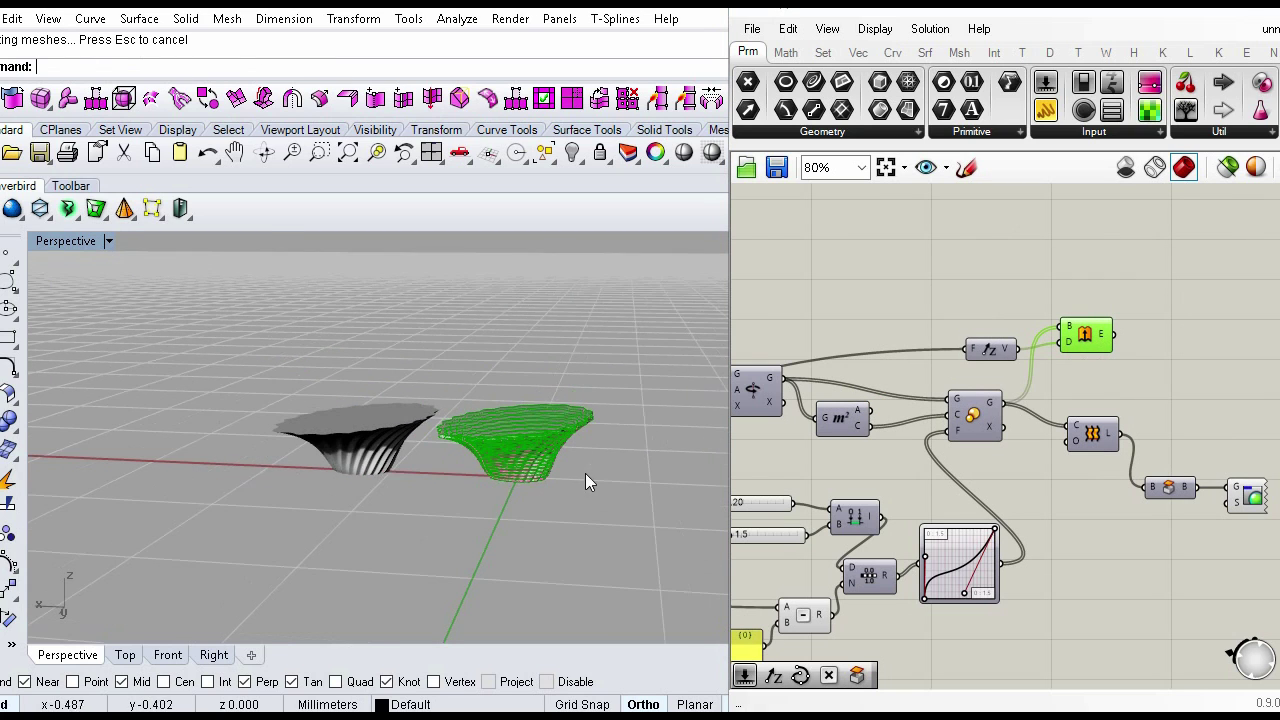
scroll(493, 353, up, 2)
click(530, 390)
scroll(587, 458, down, 2)
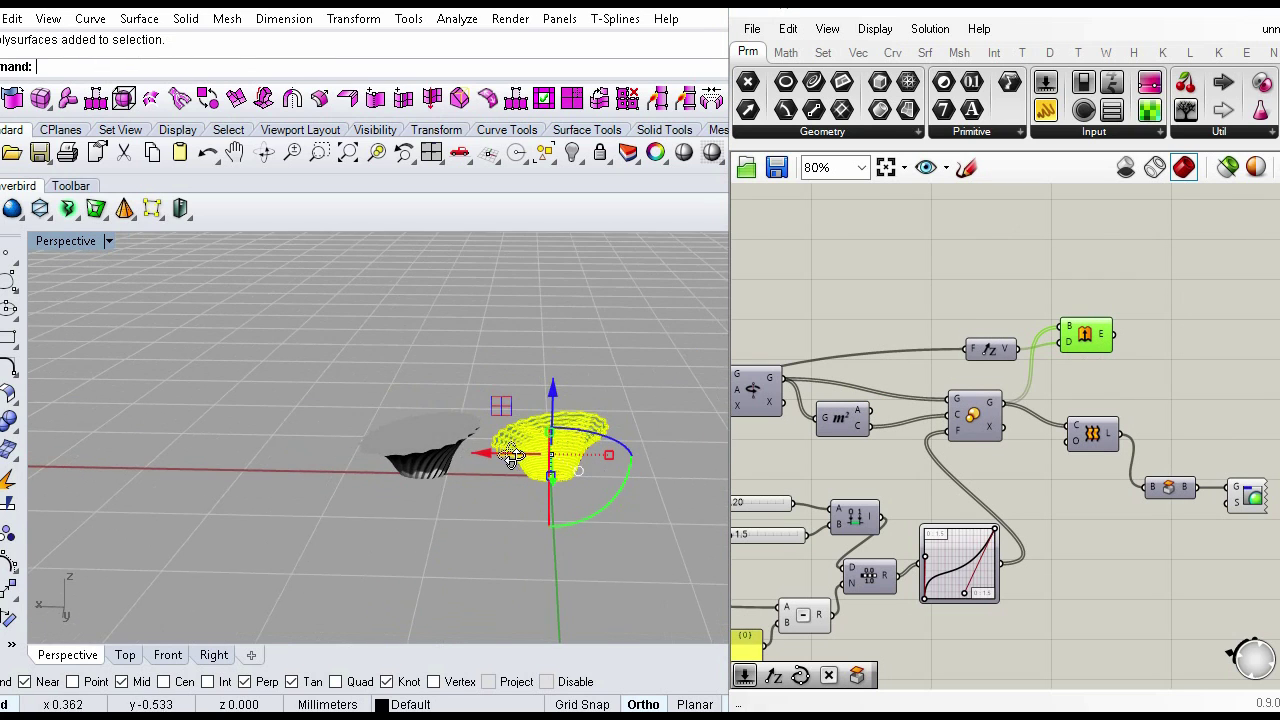
drag(487, 450, 245, 460)
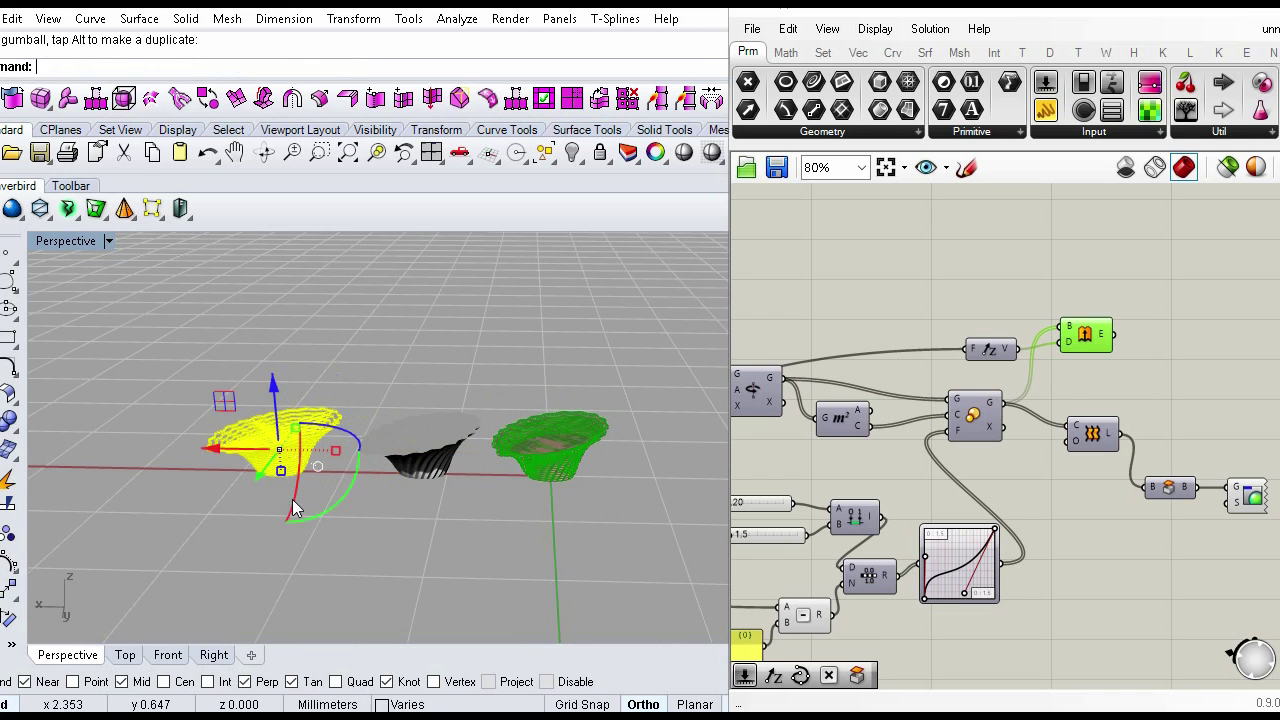
Step: Examine the baked floor extrusions up close and compare them with the solid tower and the live preview
click(308, 505)
right_drag(311, 505, 339, 350)
scroll(350, 420, up, 2)
scroll(356, 472, up, 6)
scroll(339, 345, up, 2)
click(338, 305)
click(417, 524)
drag(170, 265, 165, 263)
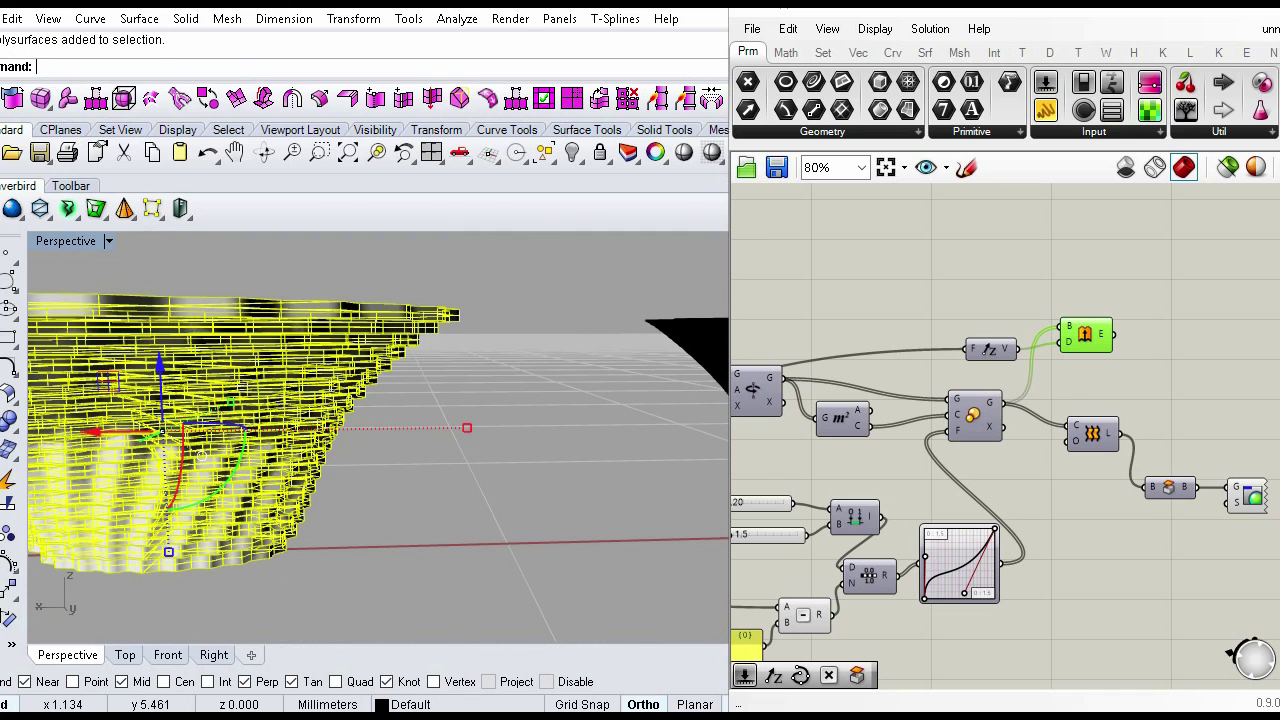
click(410, 512)
scroll(428, 467, down, 9)
right_drag(428, 467, 486, 463)
scroll(566, 478, up, 3)
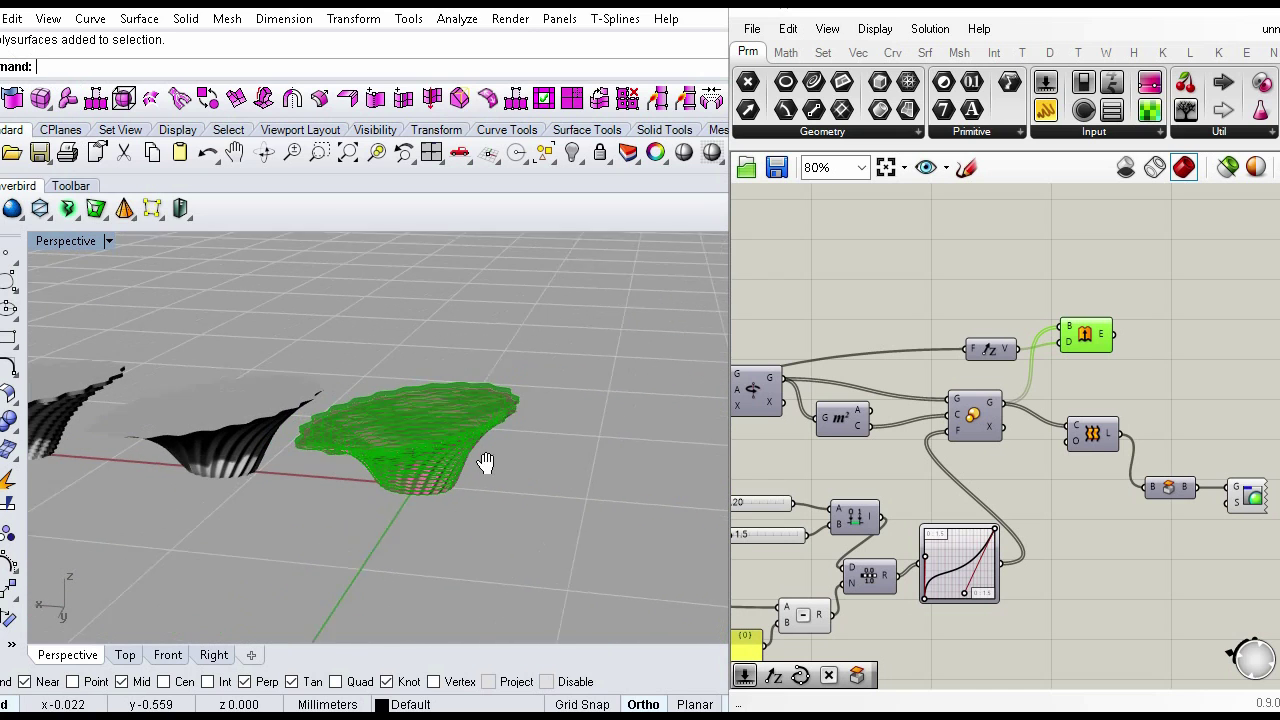
Step: Turn off the preview of the Extrude component so only the capped loft preview remains at the origin
click(1208, 334)
click(1088, 338)
middle_click(1088, 338)
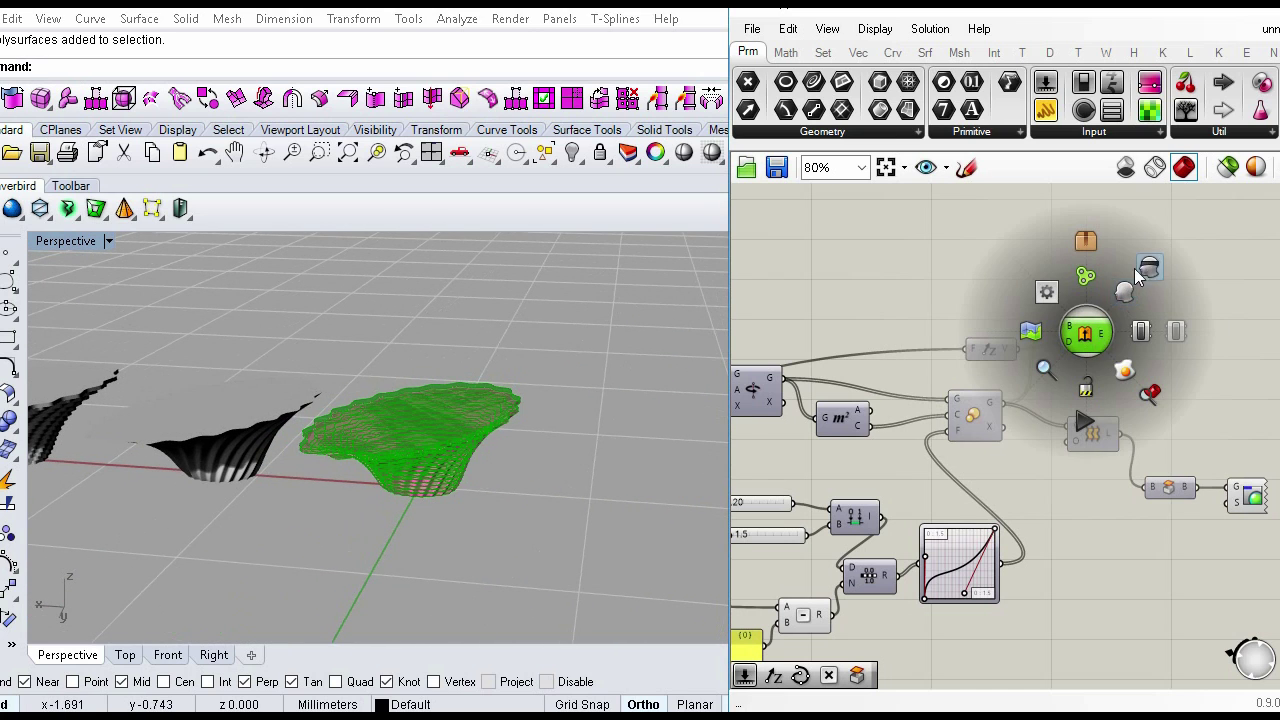
click(1149, 268)
click(1120, 361)
drag(1158, 367, 934, 292)
drag(1230, 329, 1241, 333)
click(1243, 340)
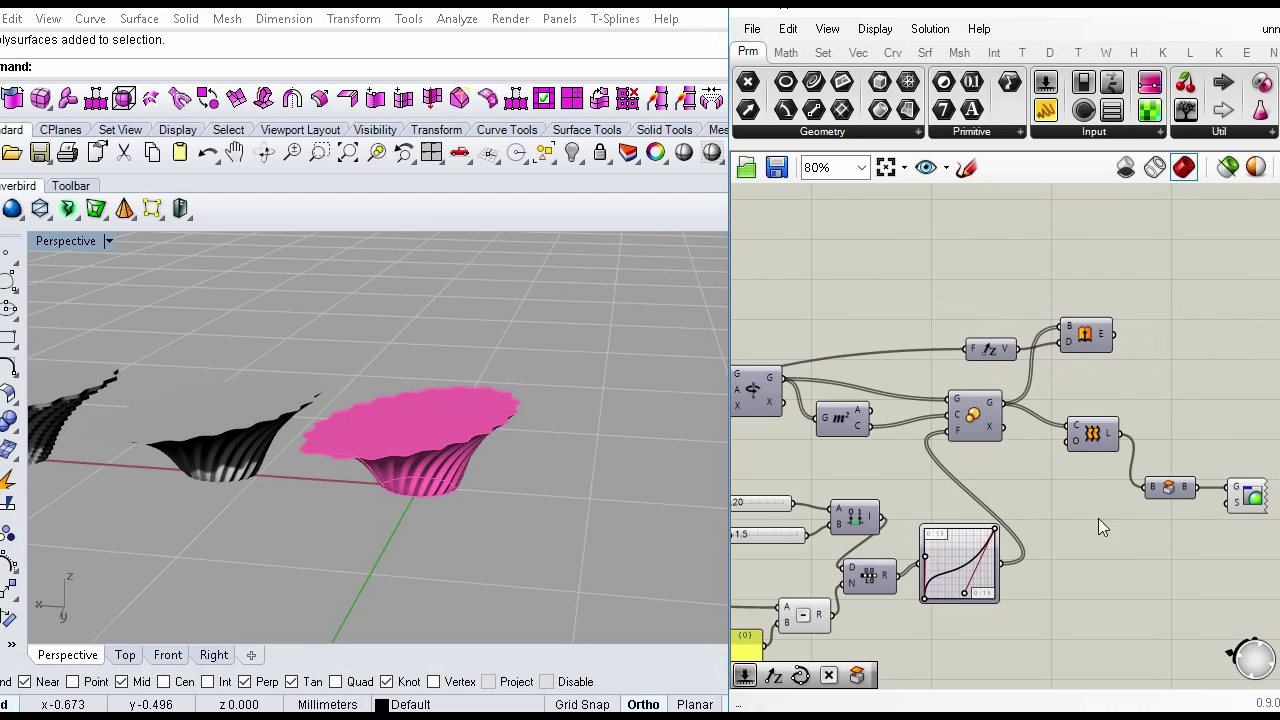
Step: Switch the Graph Mapper that drives the Scale factor to the Conic graph type
scroll(947, 499, up, 3)
right_click(971, 486)
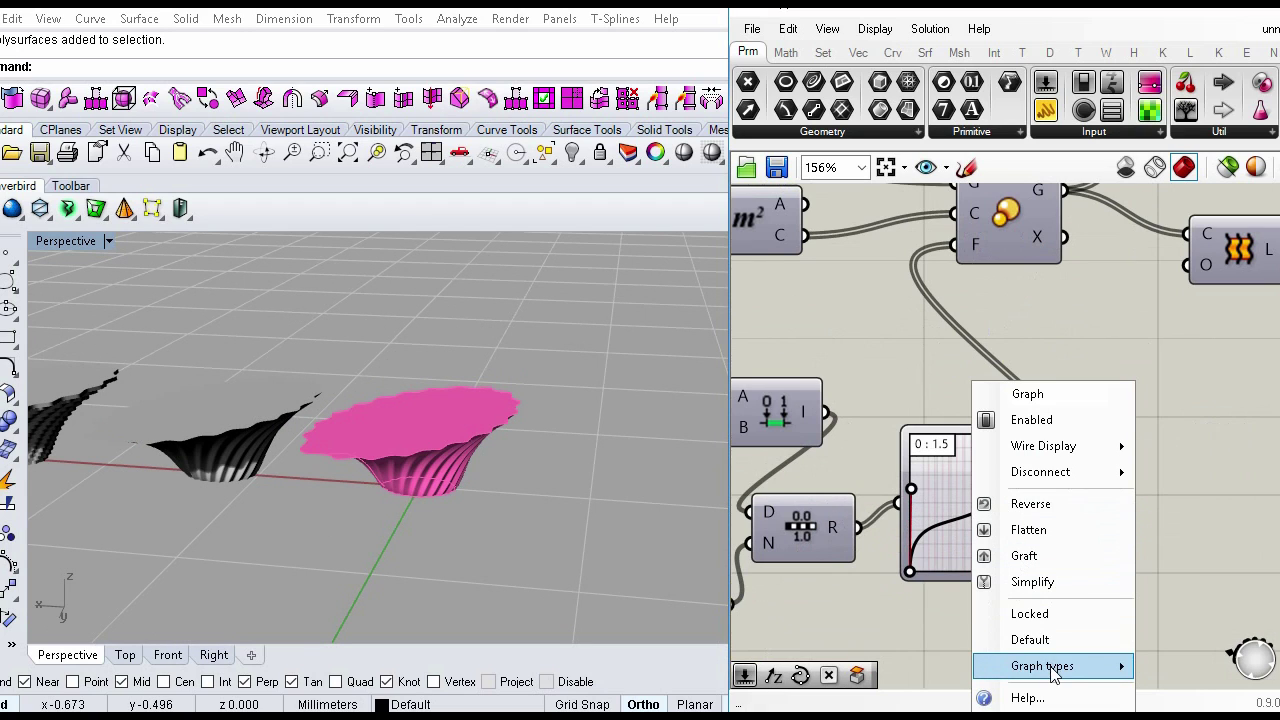
mouse_move(1052, 665)
click(1226, 502)
right_drag(434, 450, 466, 470)
scroll(438, 409, up, 6)
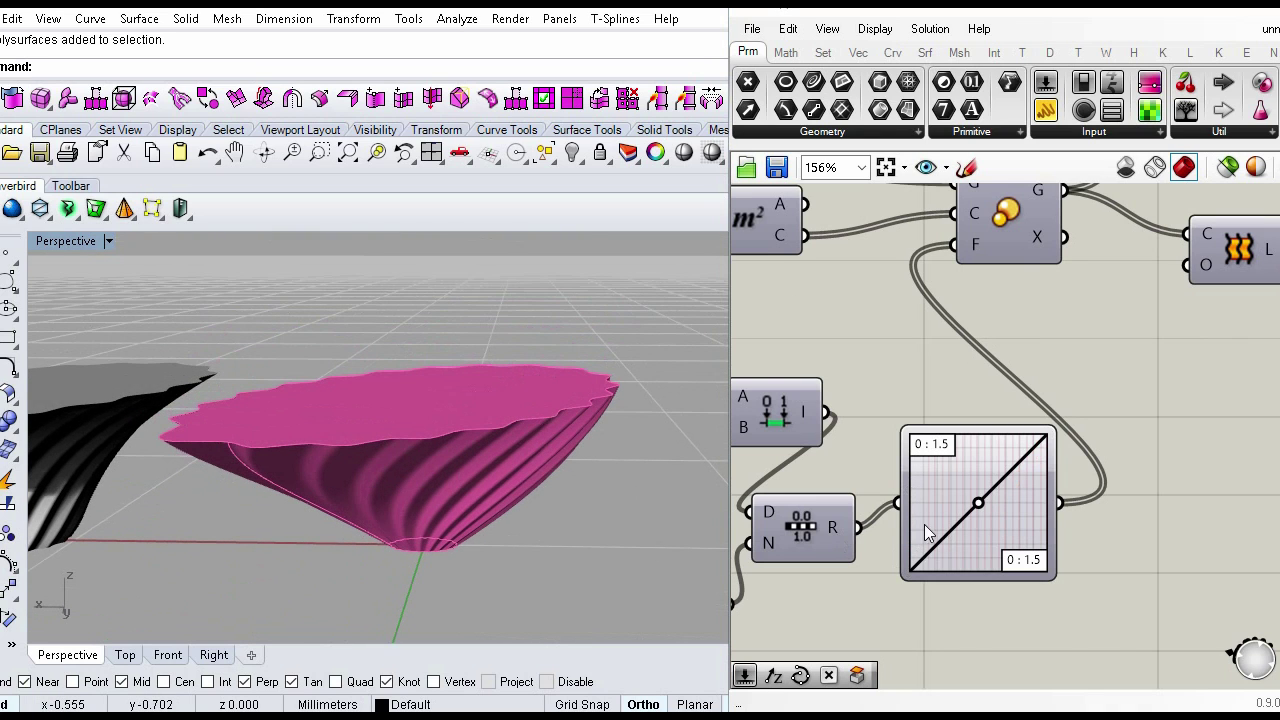
Step: Bend the conic graph upward with its control point to give the tower a bowl-like, bulging profile
mouse_move(938, 476)
mouse_down()
mouse_move(921, 467)
mouse_move(952, 478)
mouse_up()
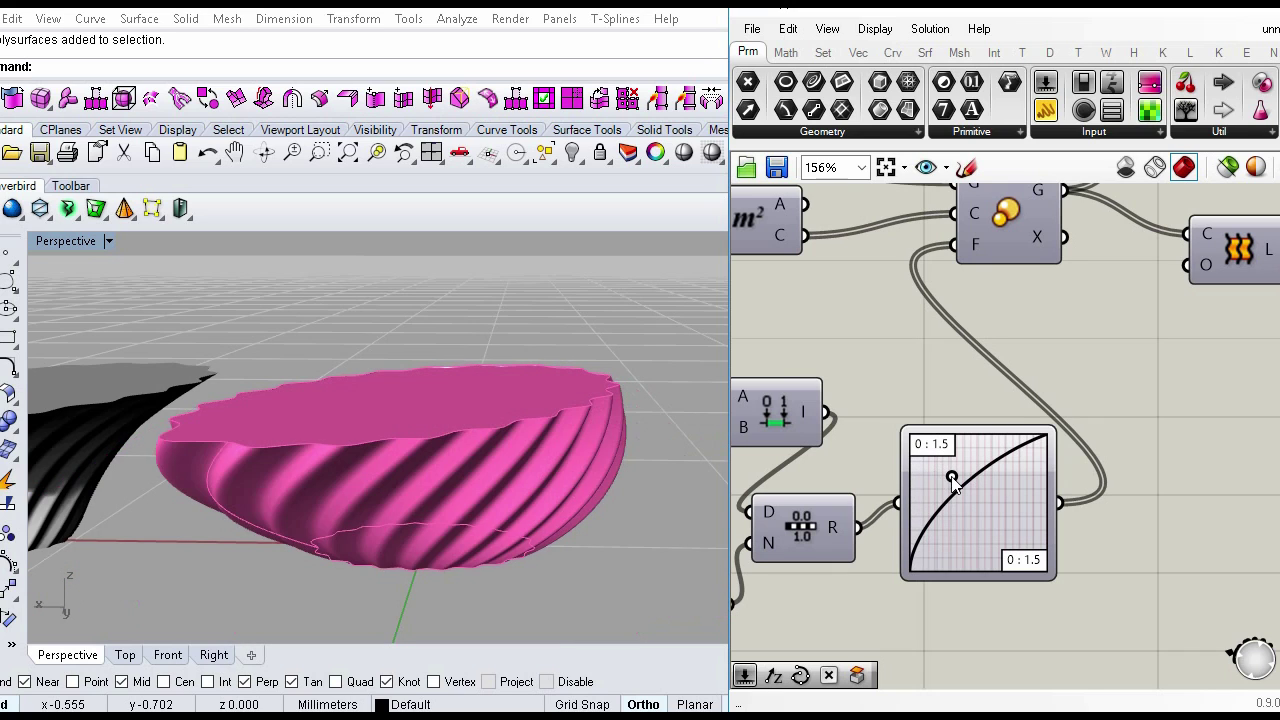
mouse_move(592, 477)
right_down()
mouse_move(551, 471)
mouse_move(579, 457)
right_up()
drag(956, 486, 930, 466)
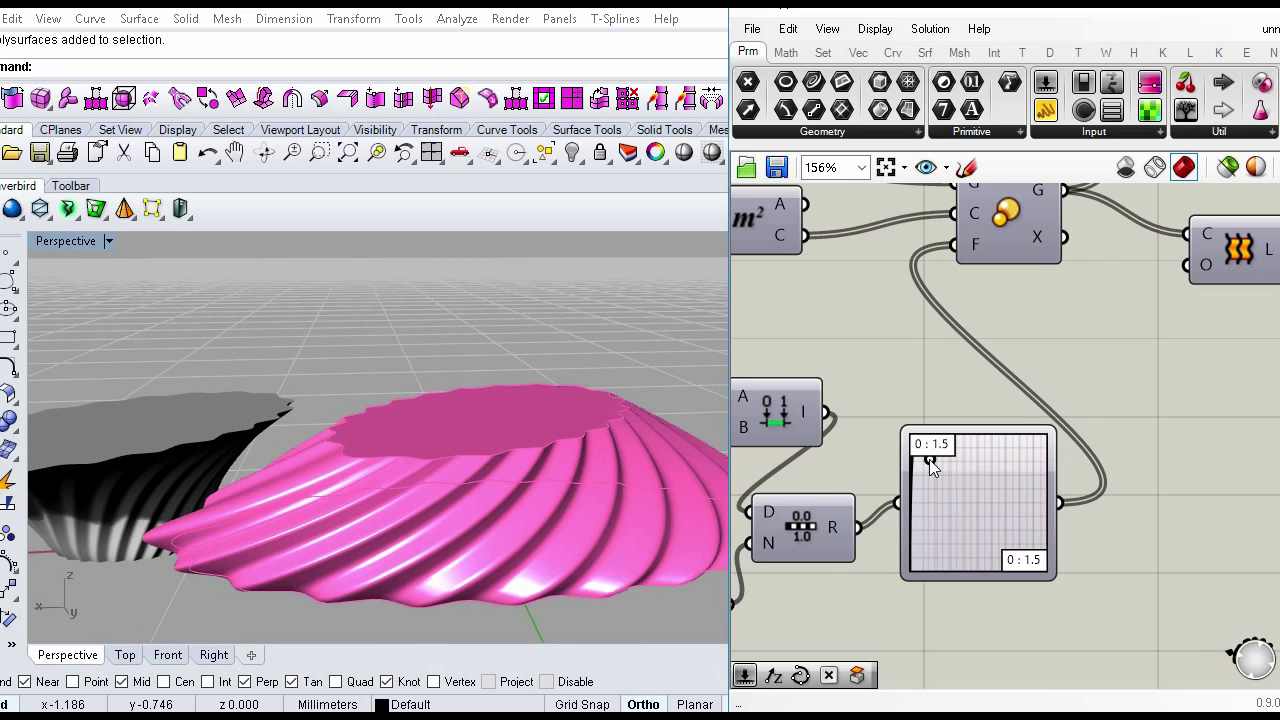
right_drag(302, 464, 900, 465)
drag(932, 461, 946, 467)
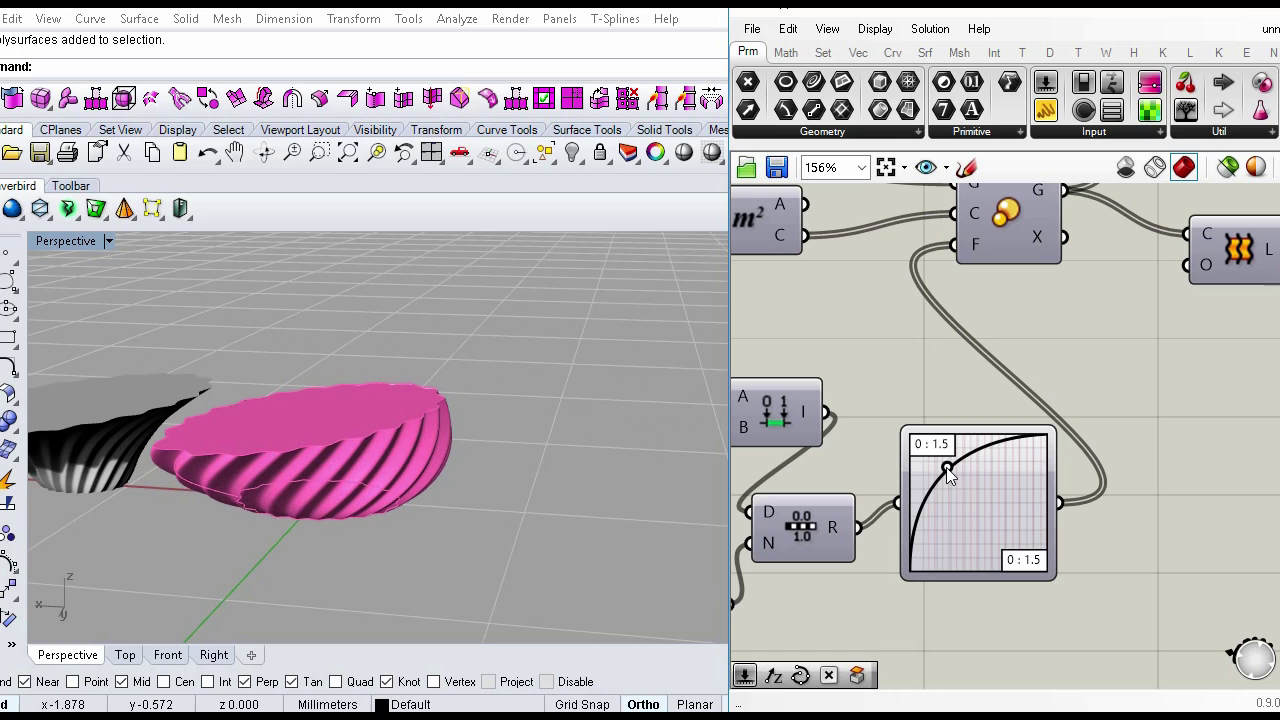
Step: Set the Graph Mapper's graph type to Gaussian to shape the tower as a bulging form
right_click(955, 475)
mouse_move(1044, 677)
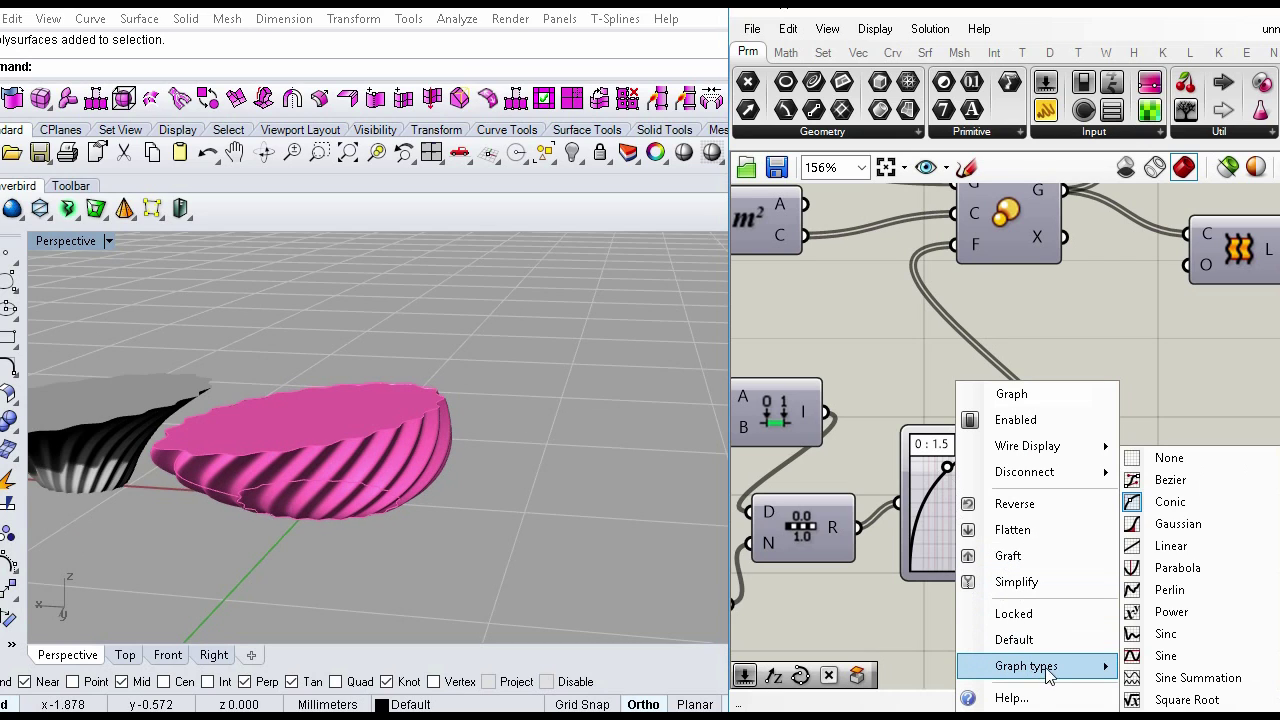
click(1176, 524)
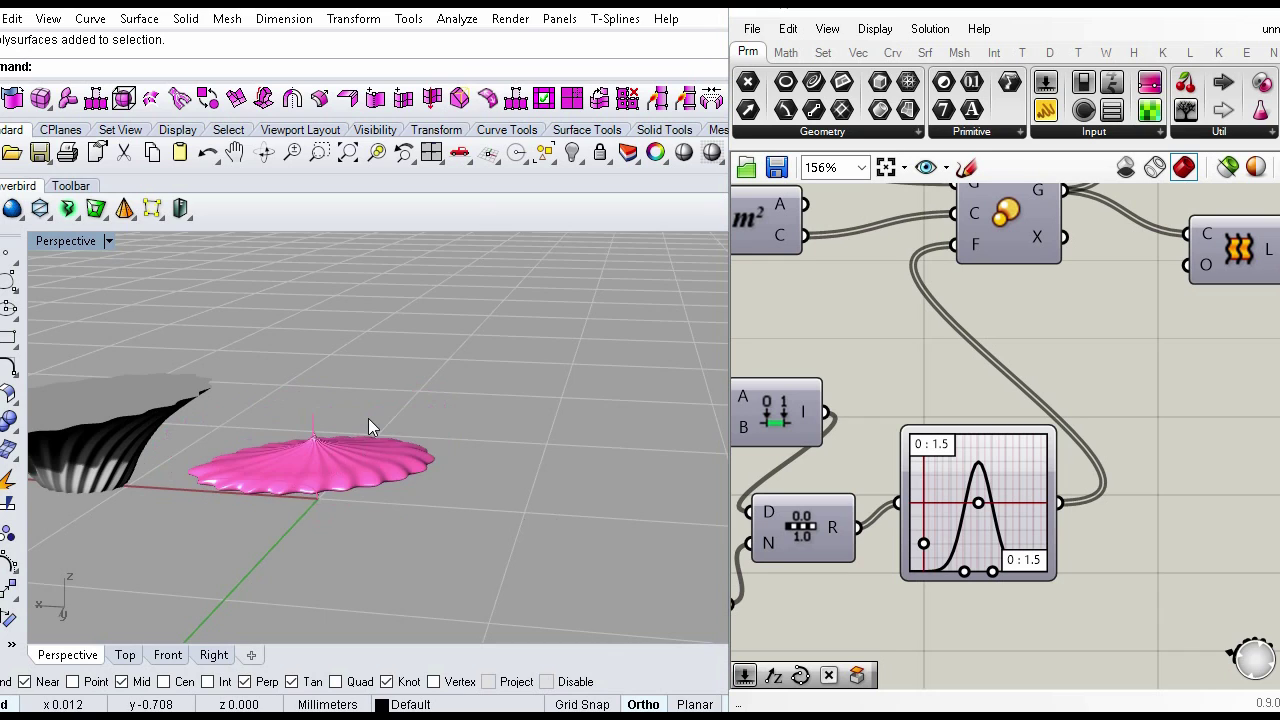
right_drag(368, 418, 362, 375)
scroll(314, 488, up, 7)
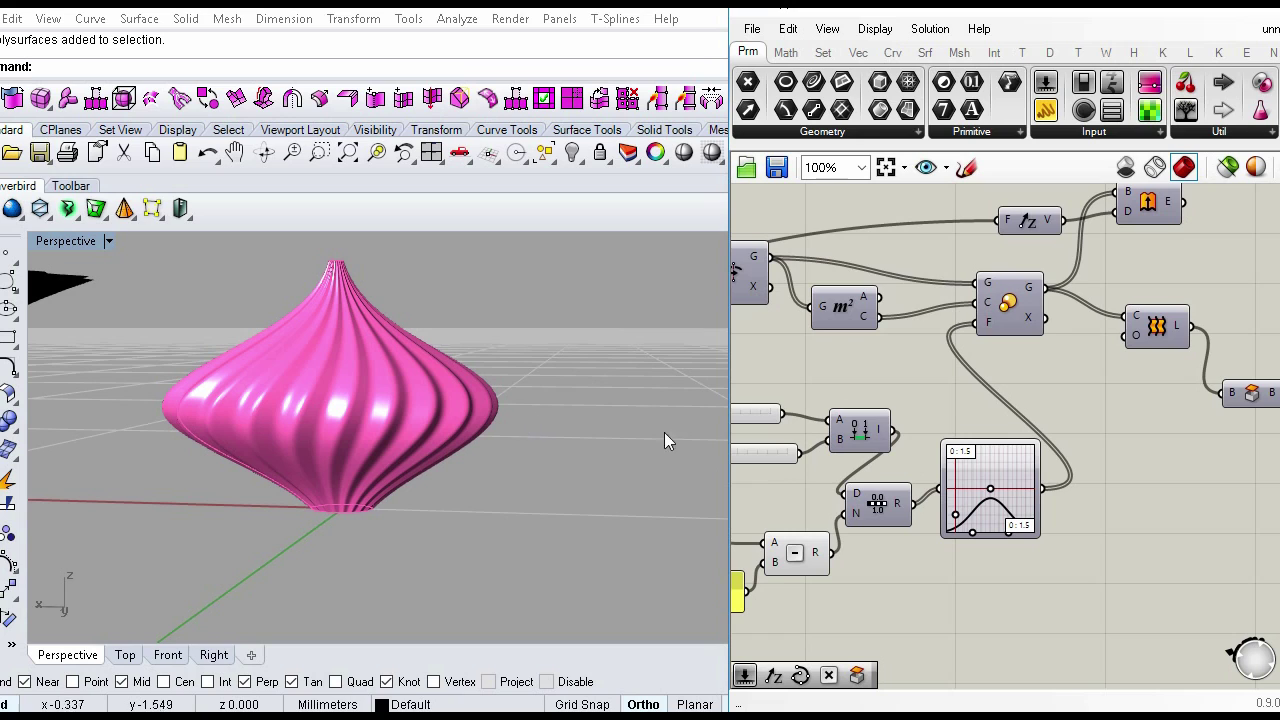
Step: Enlarge the Graph Mapper component on the canvas for finer control of its curve
scroll(1015, 559, up, 2)
scroll(1055, 521, down, 3)
drag(1056, 522, 1182, 599)
scroll(1002, 578, up, 2)
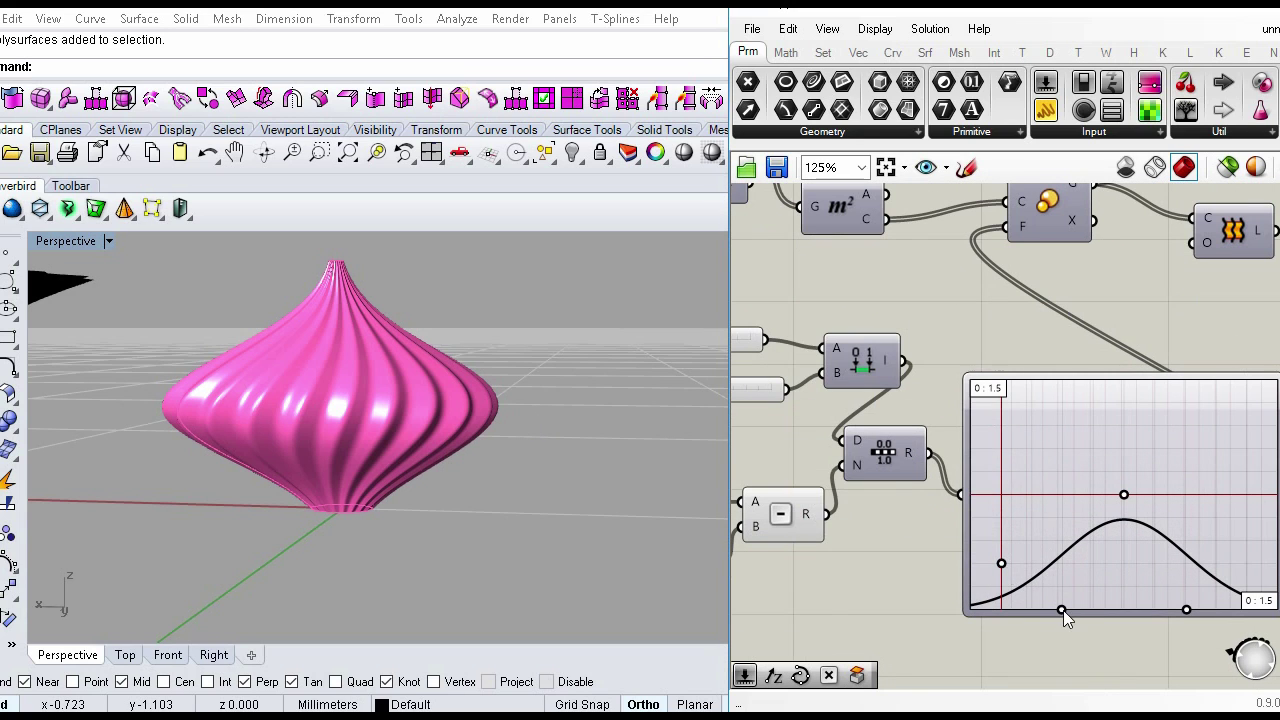
Step: Fine-tune the Gaussian curve by slightly widening the bell and lowering its peak for a slimmer, onion-shaped tower
drag(1063, 608, 1061, 606)
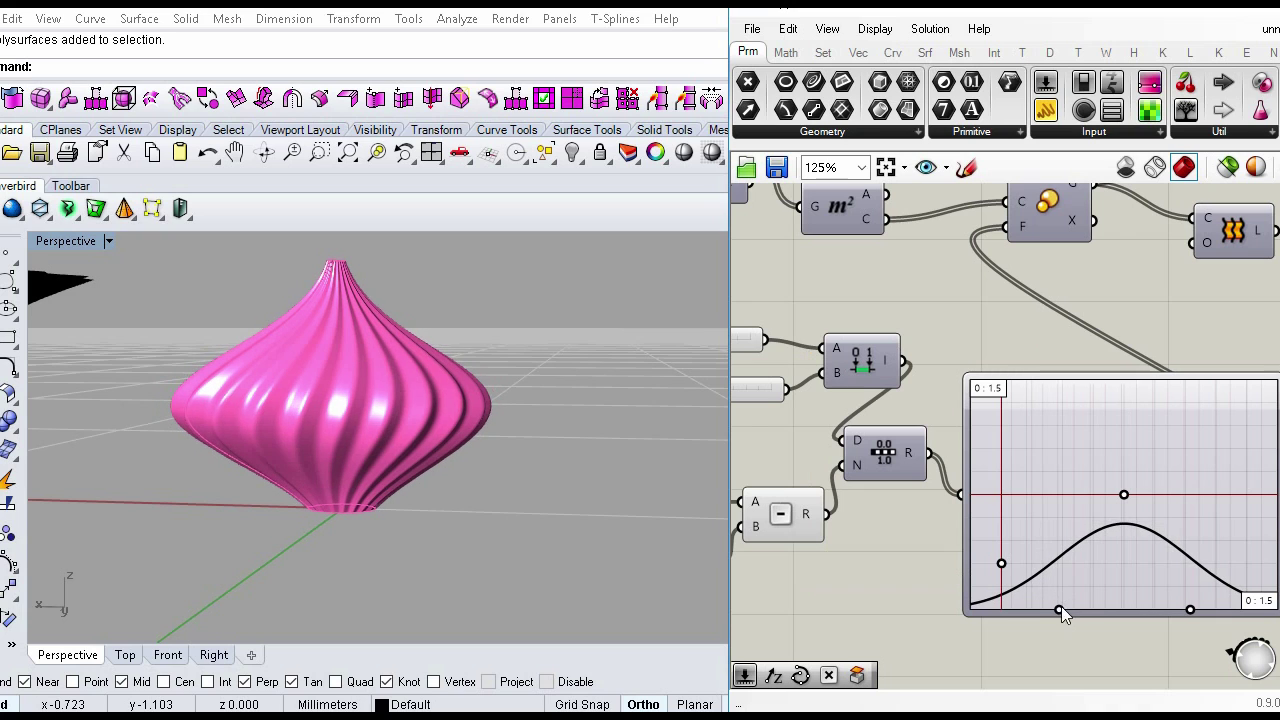
right_drag(509, 487, 440, 400)
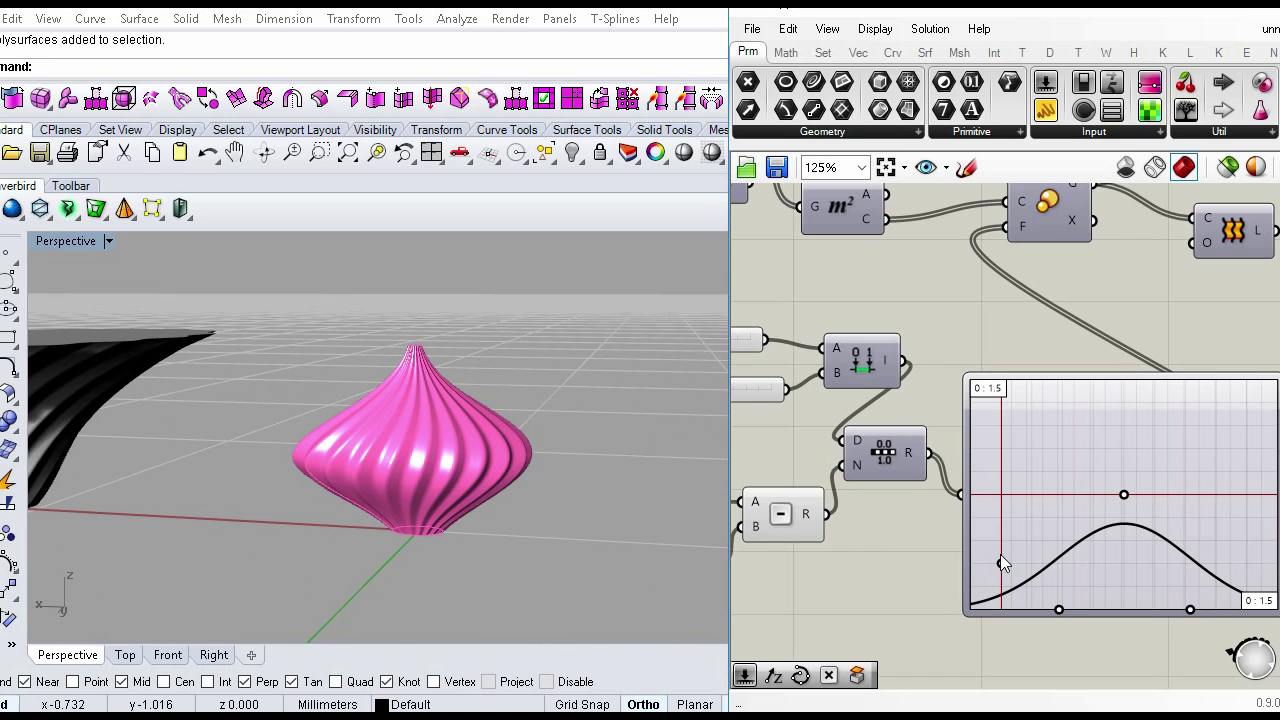
mouse_move(996, 553)
mouse_down()
mouse_move(989, 542)
mouse_move(1008, 568)
mouse_move(984, 566)
mouse_move(1005, 567)
mouse_up()
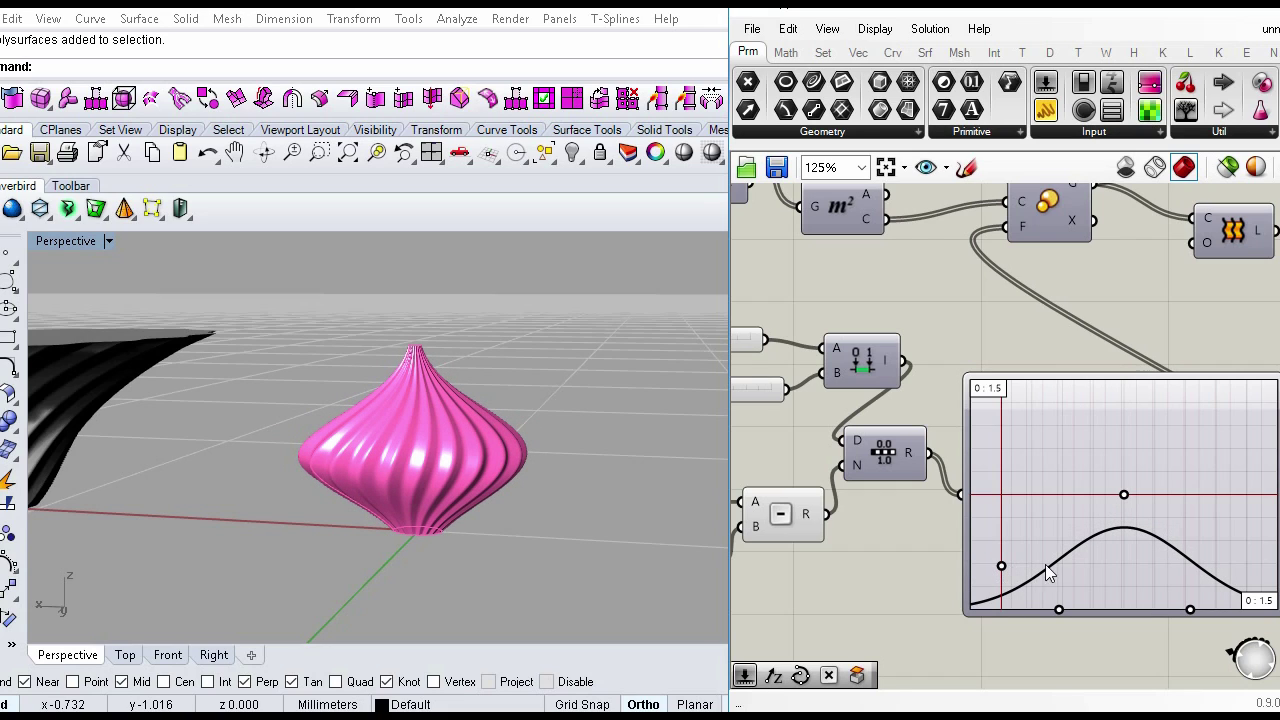
drag(1191, 606, 1192, 580)
right_drag(502, 496, 540, 440)
scroll(1041, 330, down, 5)
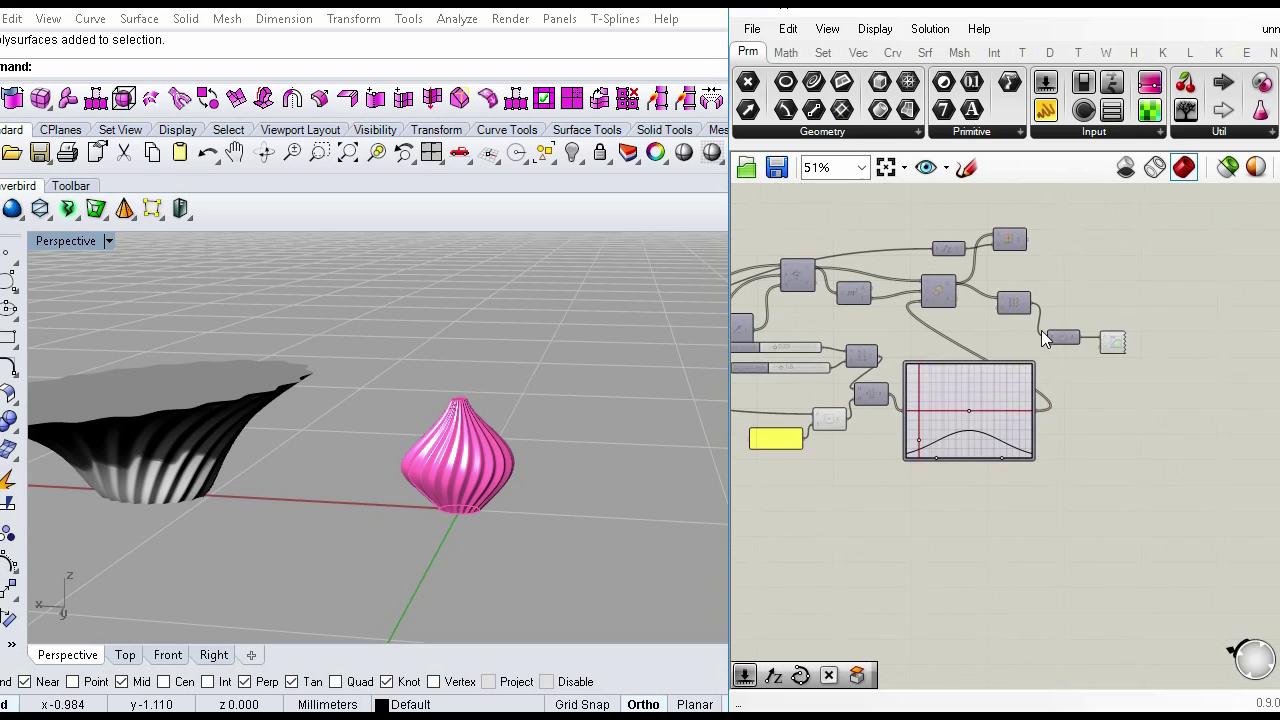
Step: Bake the onion-shaped tower from the Cap component into the Rhino model
scroll(1041, 330, up, 4)
click(1083, 343)
middle_click(1080, 343)
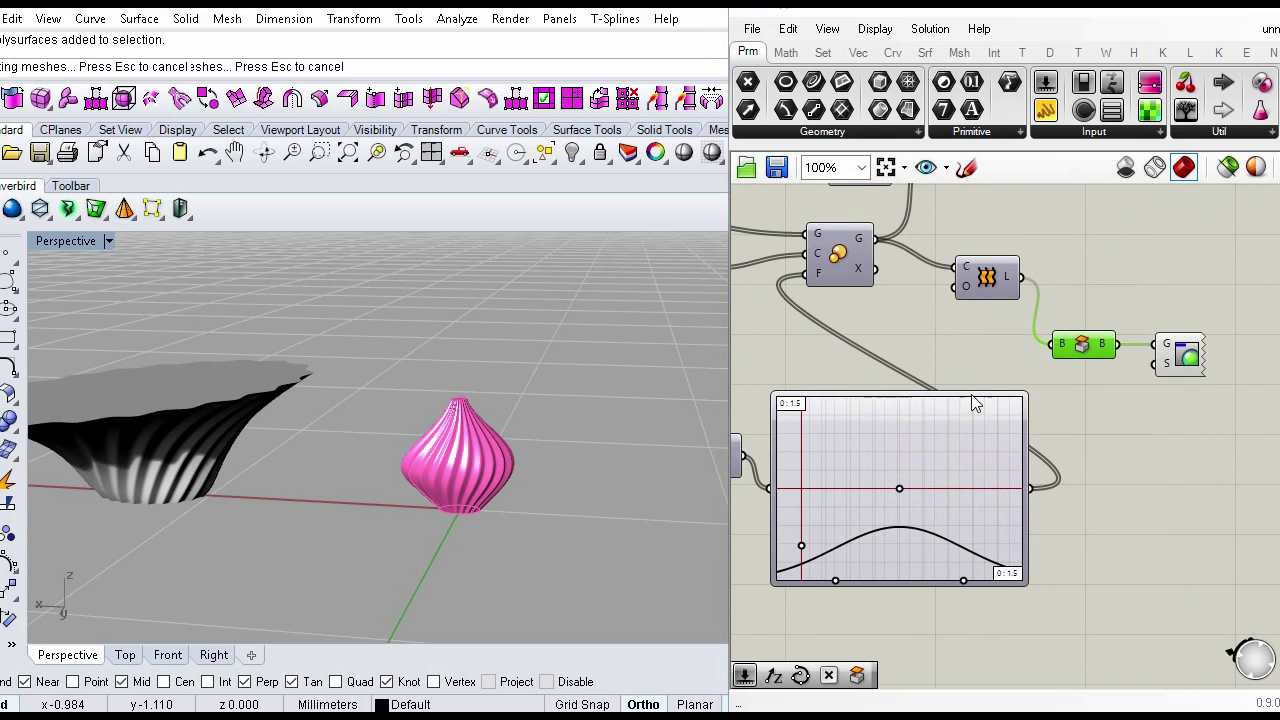
Step: Move the baked onion-shaped tower along the red axis, away from the origin and opposite the earlier baked towers
right_drag(421, 422, 400, 380)
click(400, 380)
drag(400, 380, 578, 376)
key(alt)
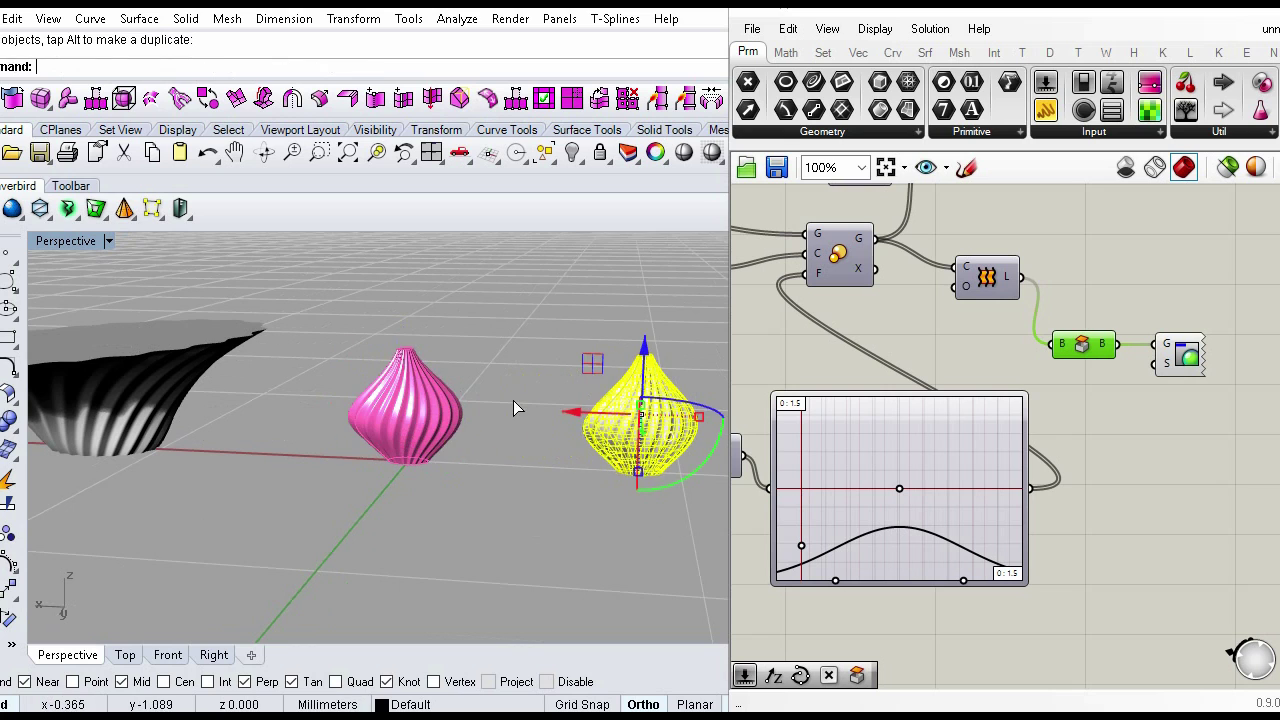
scroll(513, 408, down, 4)
click(535, 496)
right_drag(535, 496, 609, 443)
scroll(604, 400, up, 8)
scroll(481, 423, down, 5)
right_drag(429, 537, 523, 418)
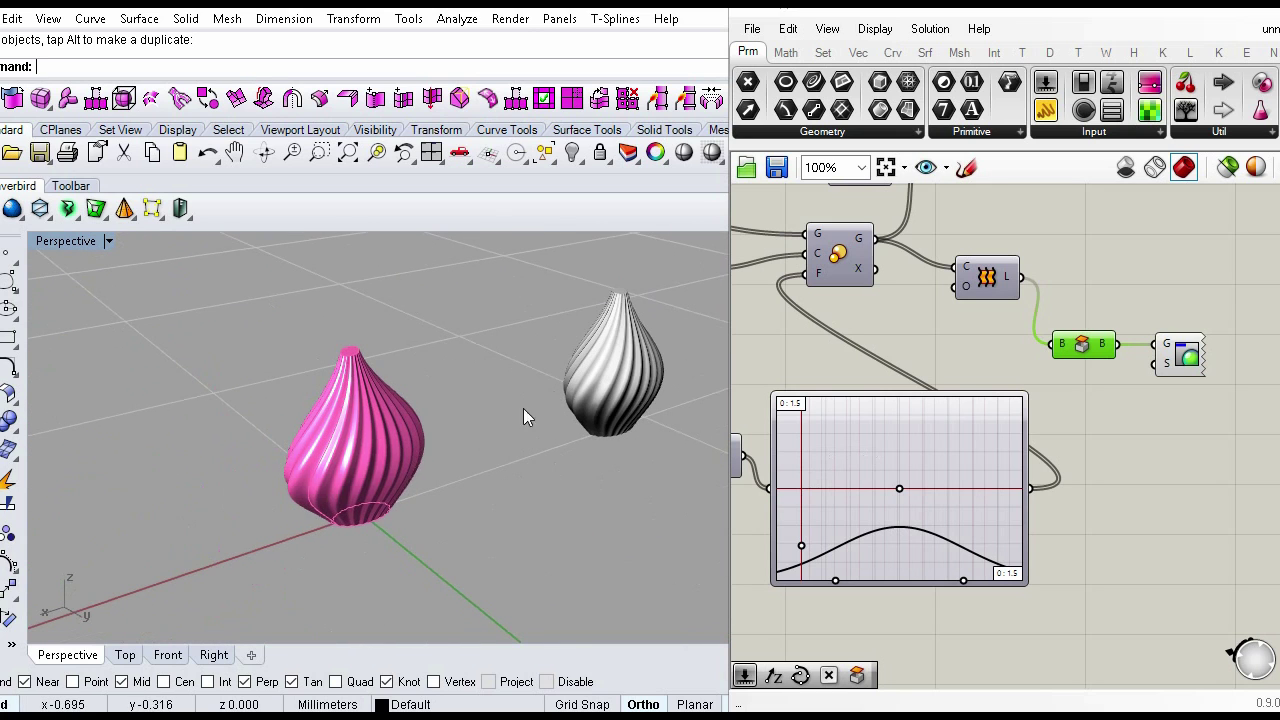
Step: Switch the Graph Mapper's graph type to Linear
right_click(896, 463)
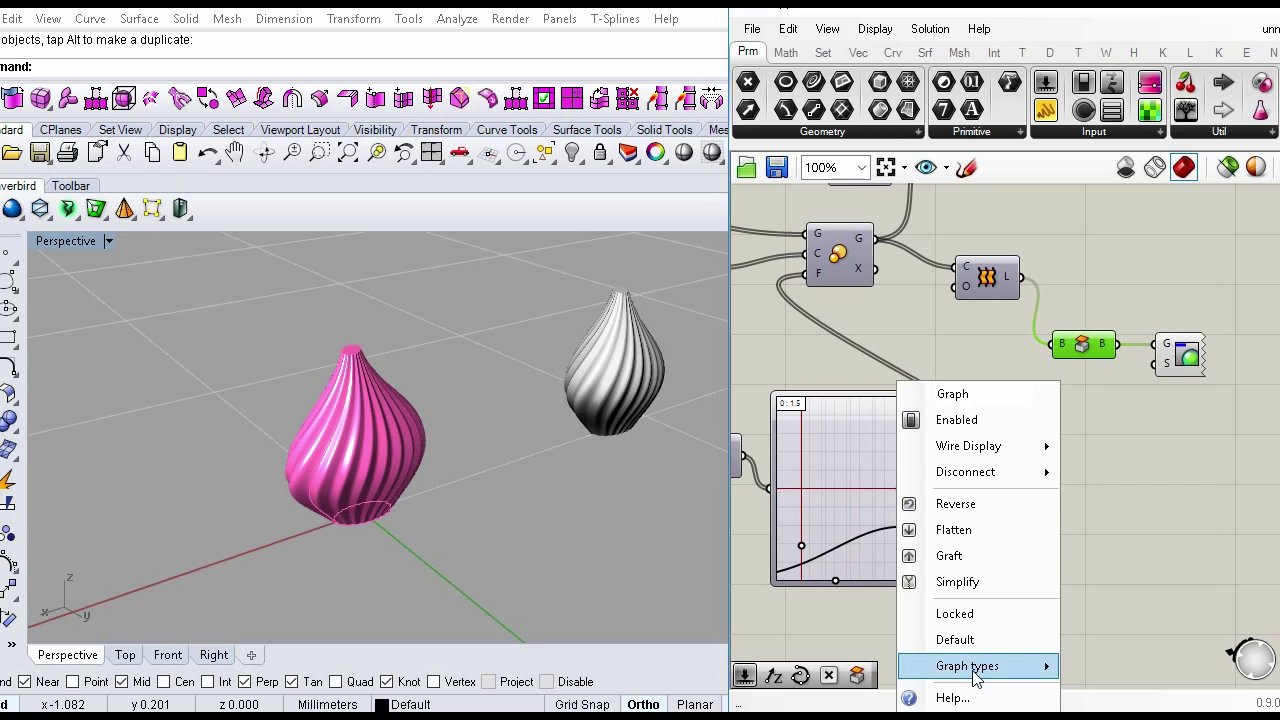
mouse_move(975, 678)
click(1105, 566)
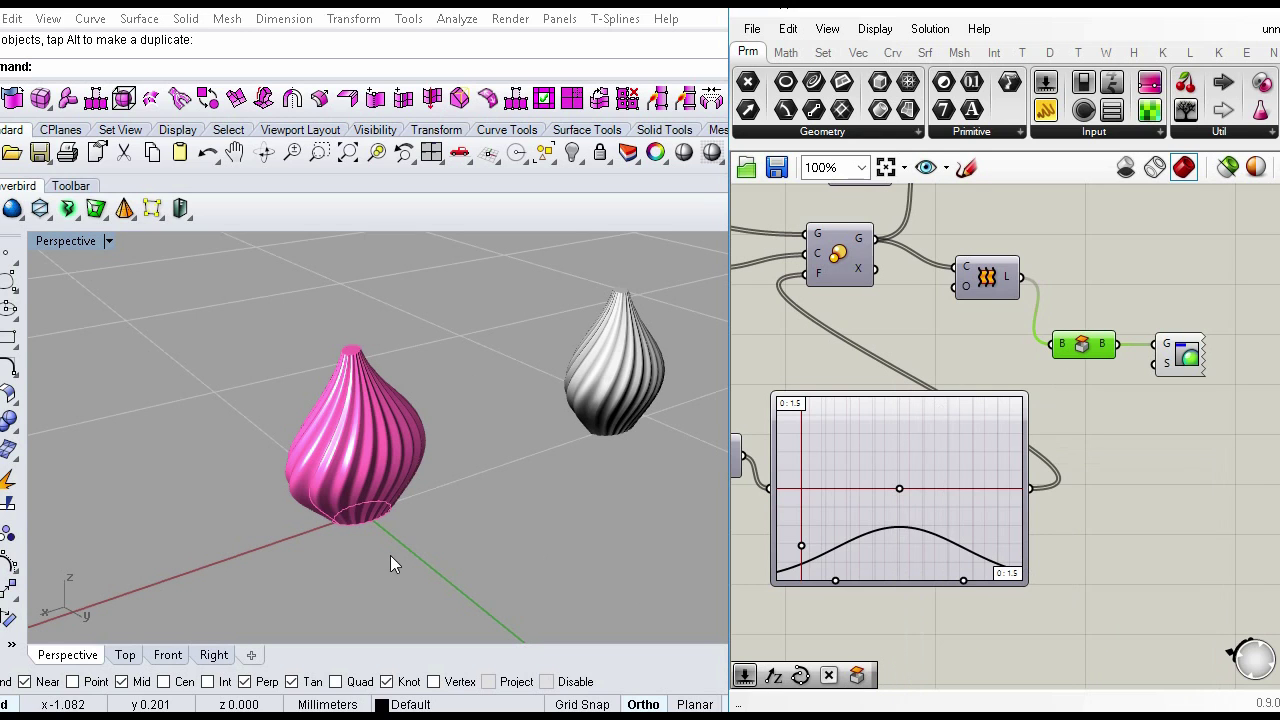
right_drag(454, 538, 368, 456)
right_drag(708, 530, 744, 525)
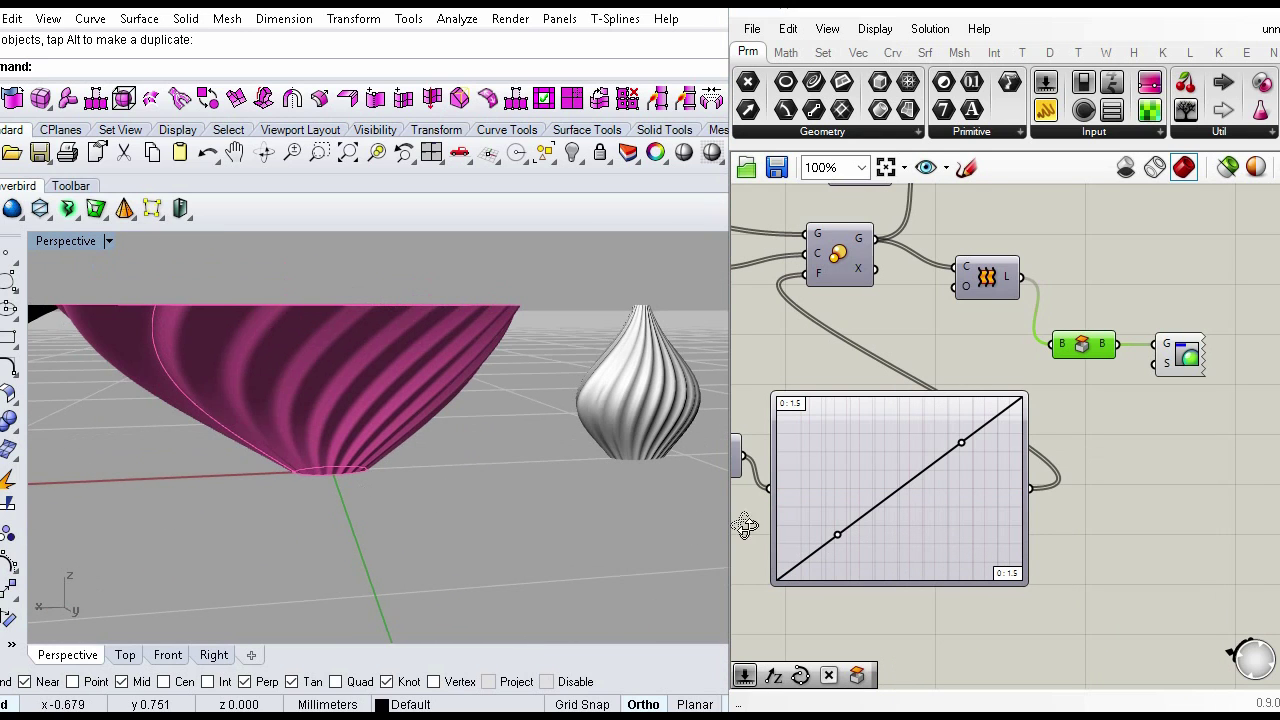
Step: Reshape the linear graph into a descending line so the tower tapers from a wide base to a narrow top
drag(839, 533, 822, 369)
right_drag(434, 391, 631, 400)
drag(960, 444, 985, 482)
right_drag(507, 492, 350, 450)
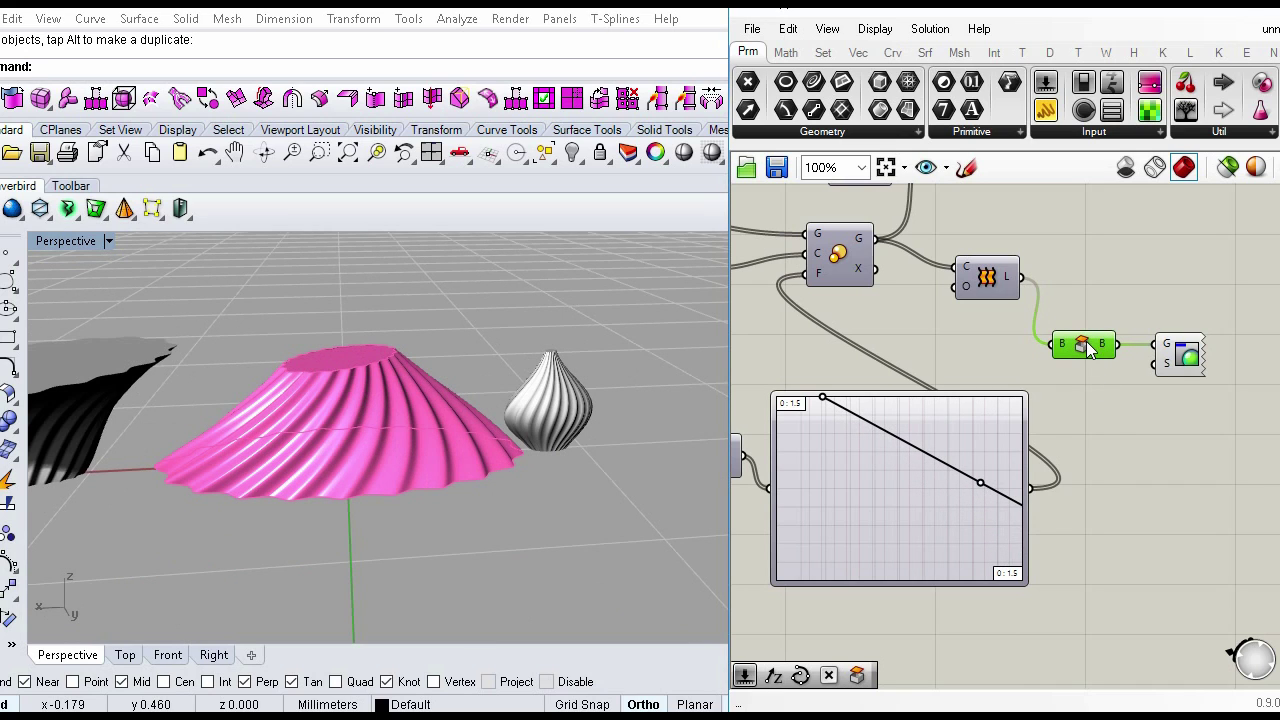
Step: Bake the tapered, wide-based tower from the Cap component into the Rhino model
middle_click(1088, 352)
click(1125, 380)
click(1126, 383)
click(1078, 350)
click(1083, 328)
click(1084, 343)
middle_click(1086, 343)
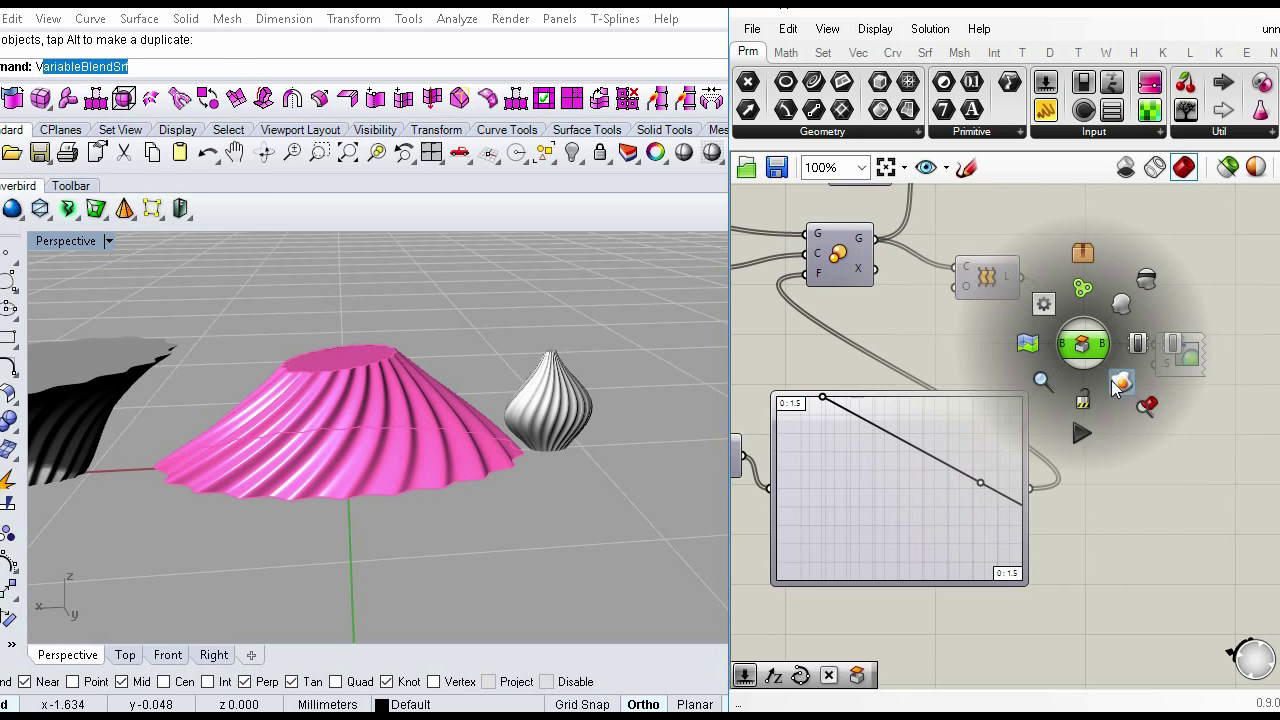
scroll(348, 405, down, 7)
Step: Move the baked tapered tower along the red axis past the onion-shaped tower
right_drag(347, 407, 357, 443)
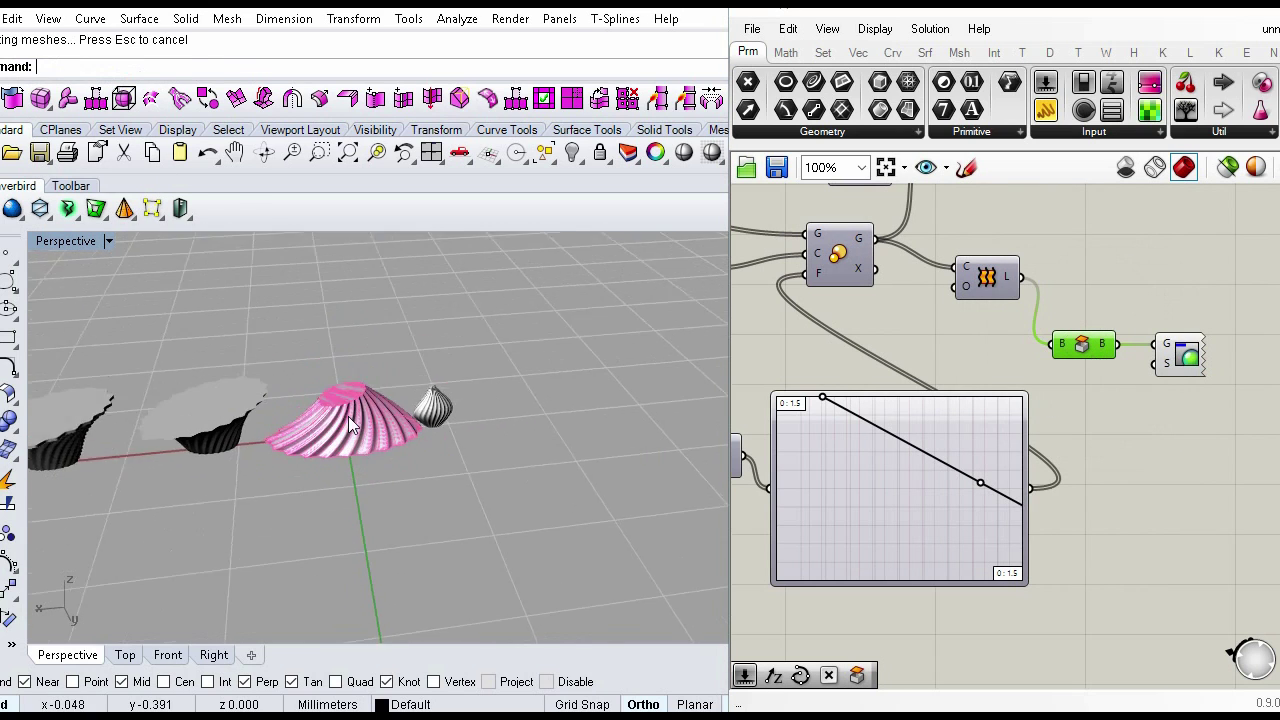
scroll(357, 440, up, 4)
click(354, 418)
drag(279, 421, 626, 406)
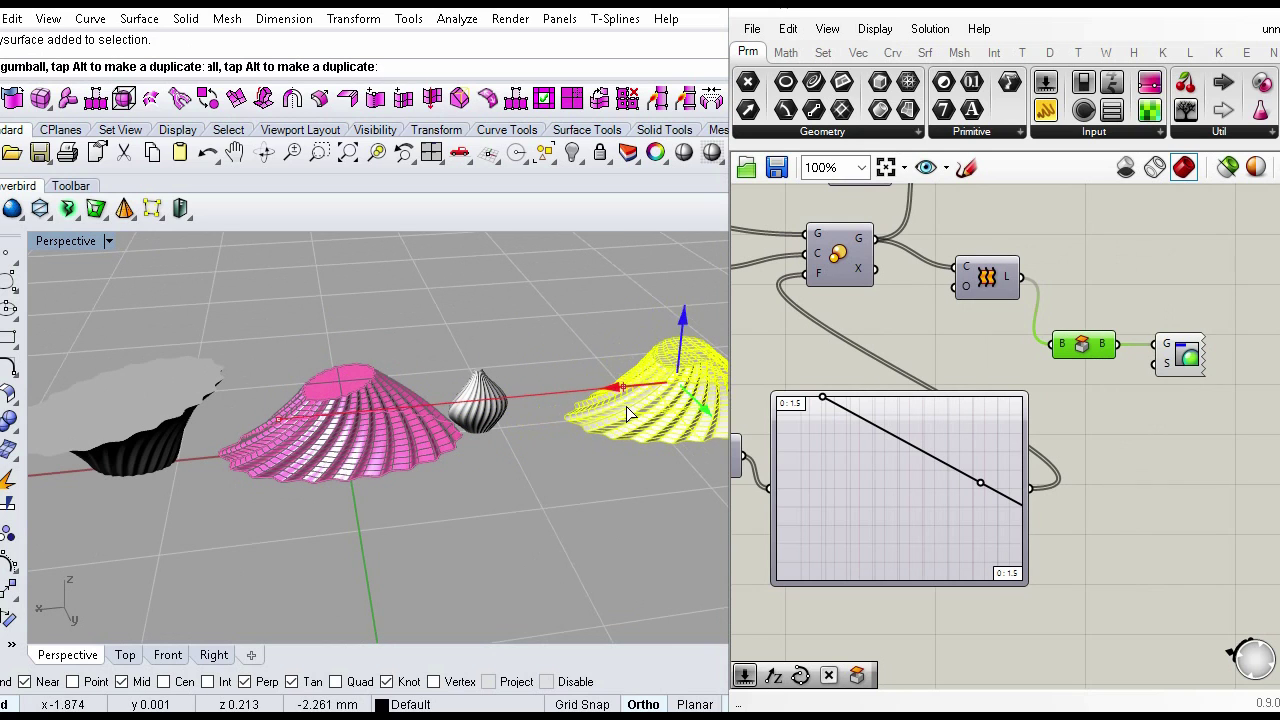
click(558, 467)
right_drag(413, 454, 378, 427)
Step: Switch the Graph Mapper to the Parabola graph type and raise the curve's vertex to thicken the tower's narrow waist
right_click(857, 484)
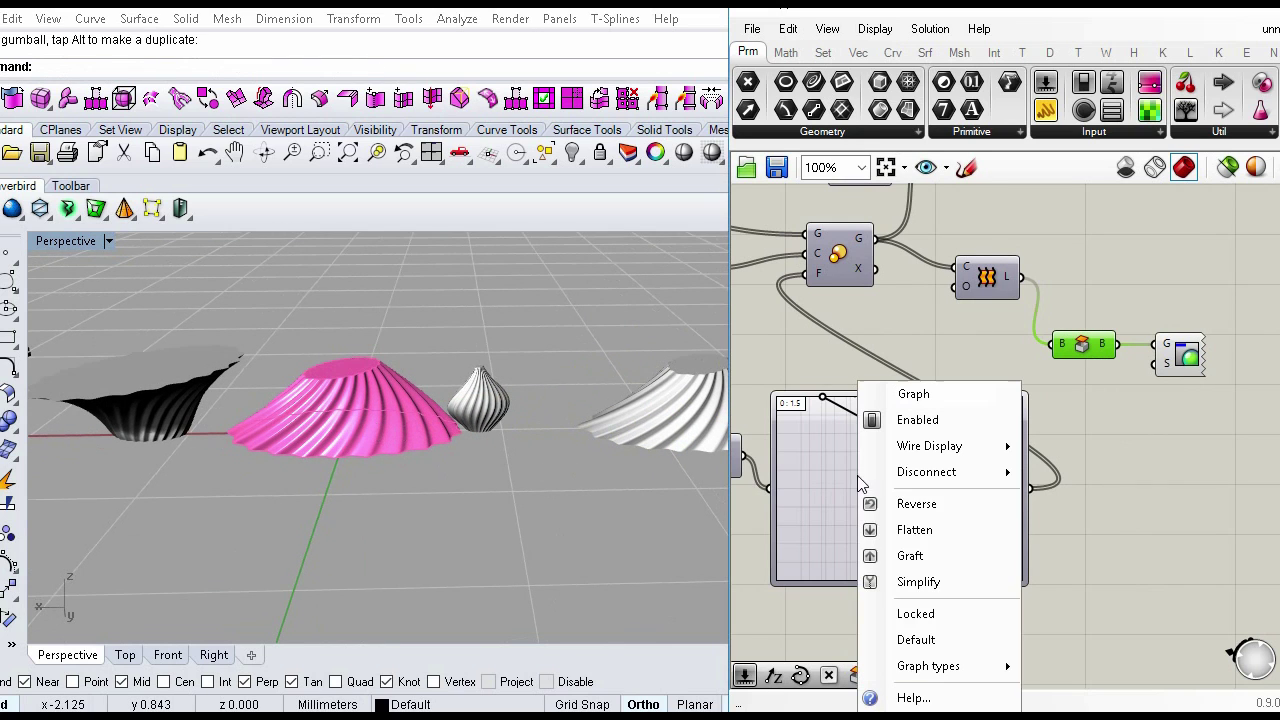
mouse_move(947, 666)
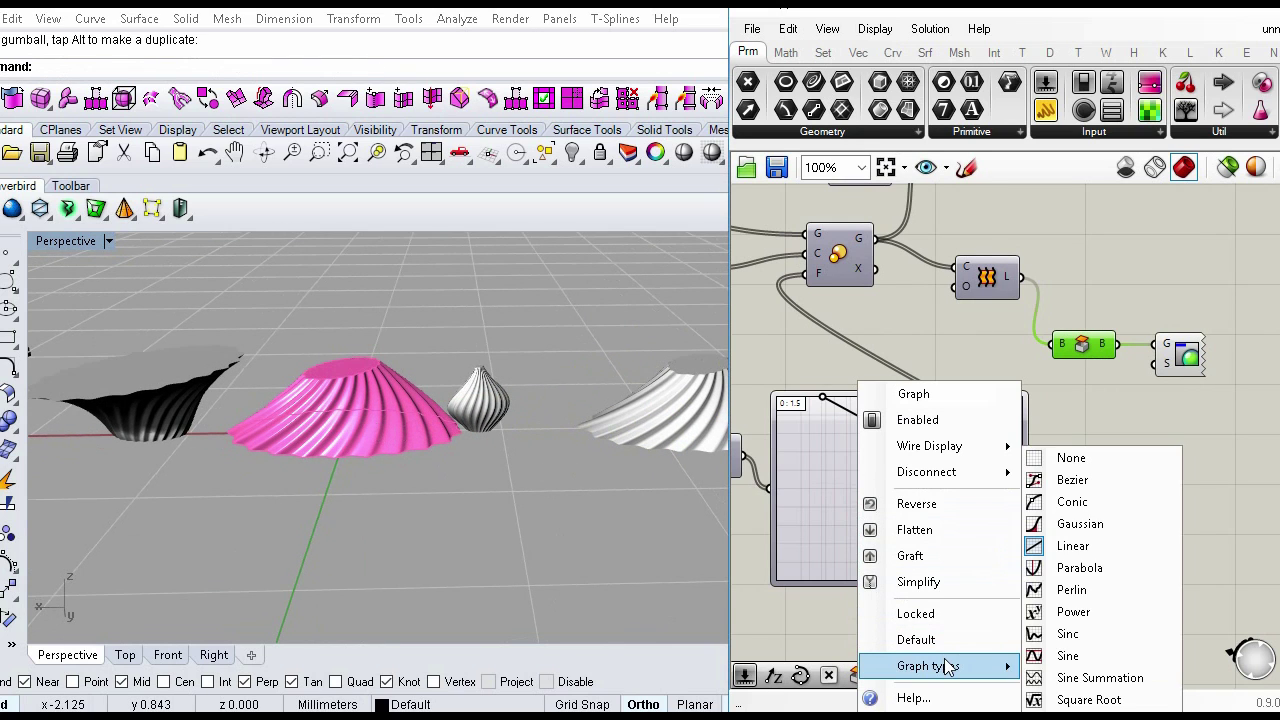
click(1075, 568)
scroll(334, 389, up, 2)
scroll(334, 389, up, 6)
right_drag(376, 480, 480, 512)
scroll(434, 457, down, 4)
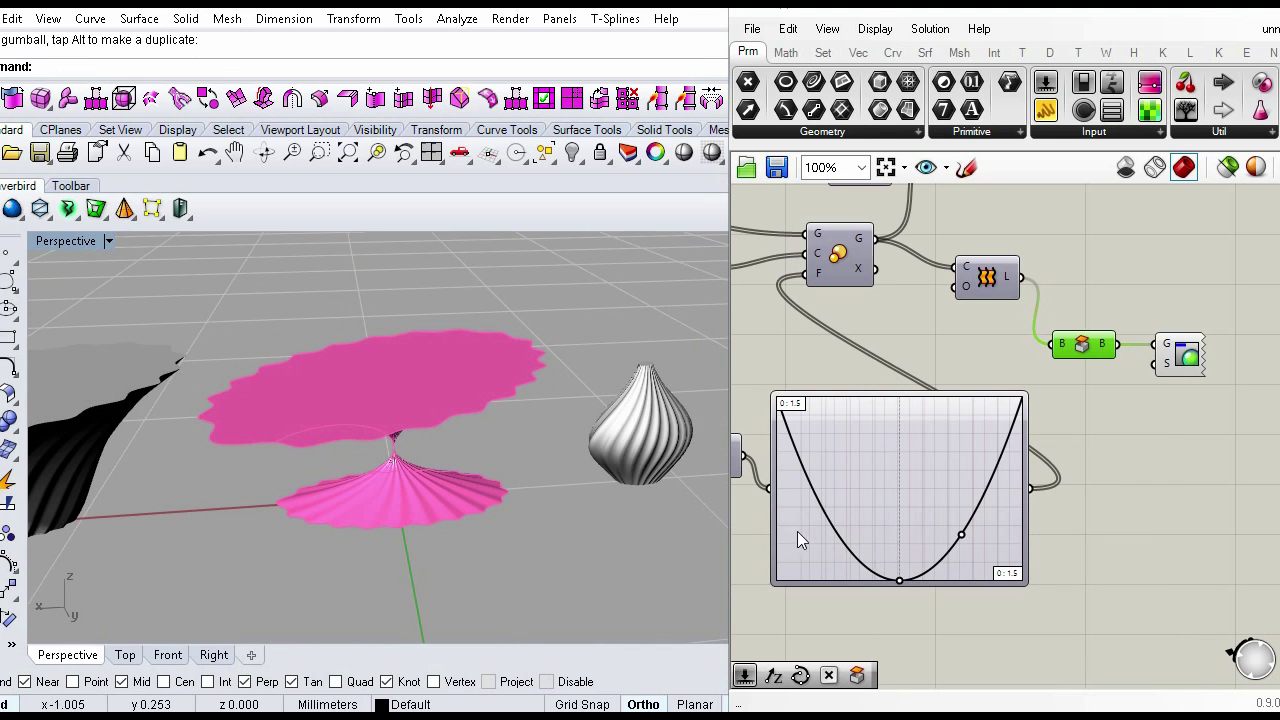
mouse_move(900, 577)
mouse_down()
mouse_move(899, 548)
mouse_move(902, 558)
mouse_up()
right_drag(424, 500, 720, 470)
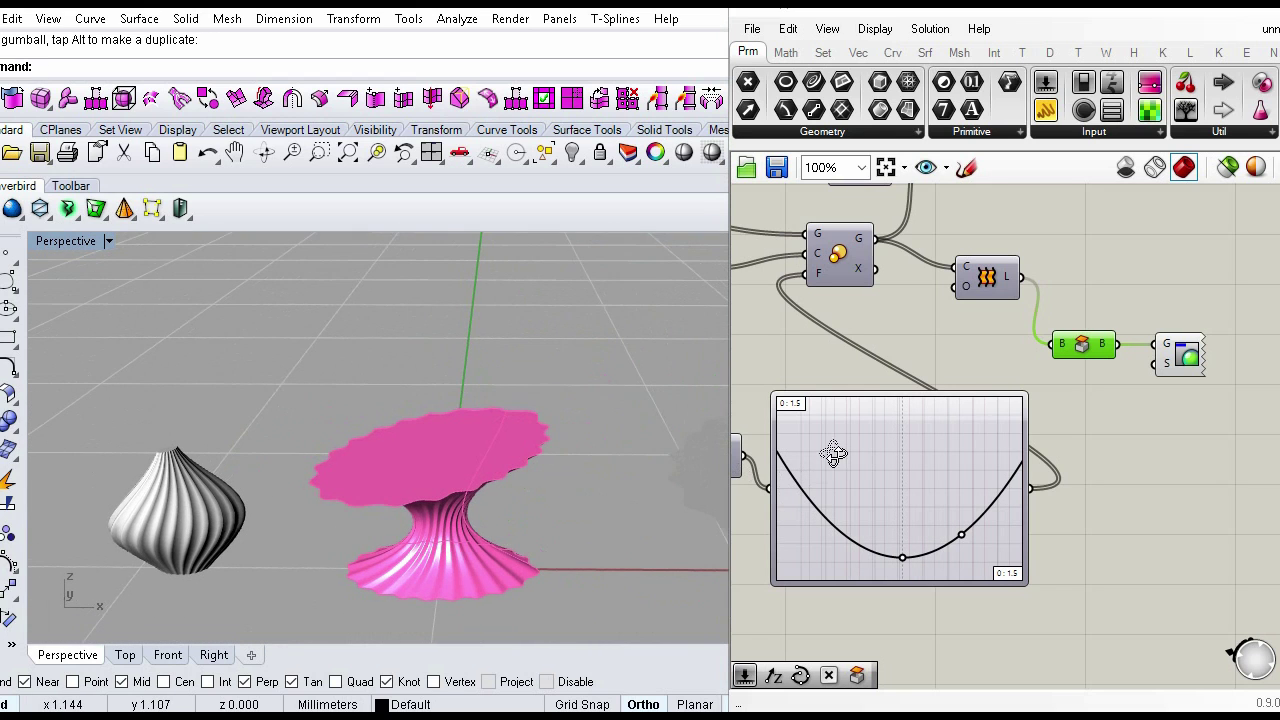
Step: Bake the hourglass-shaped tower from the Cap component into the Rhino model
middle_click(1088, 352)
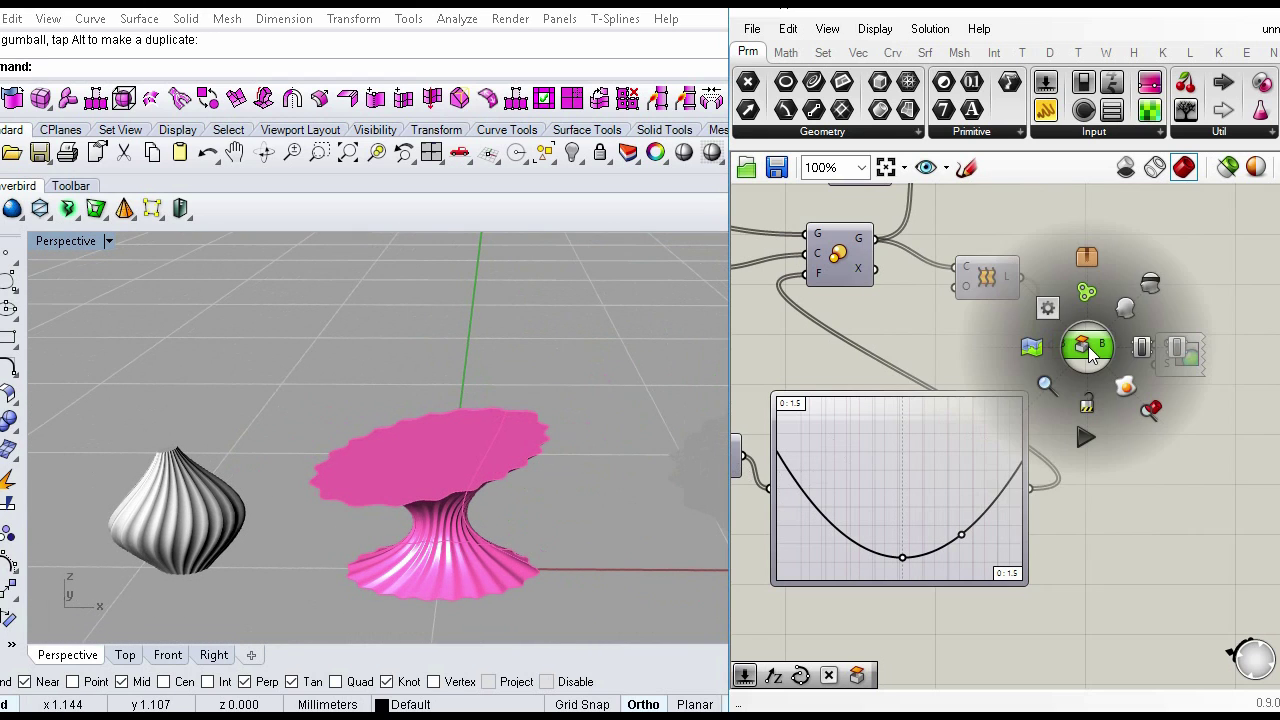
click(1126, 386)
scroll(537, 405, down, 3)
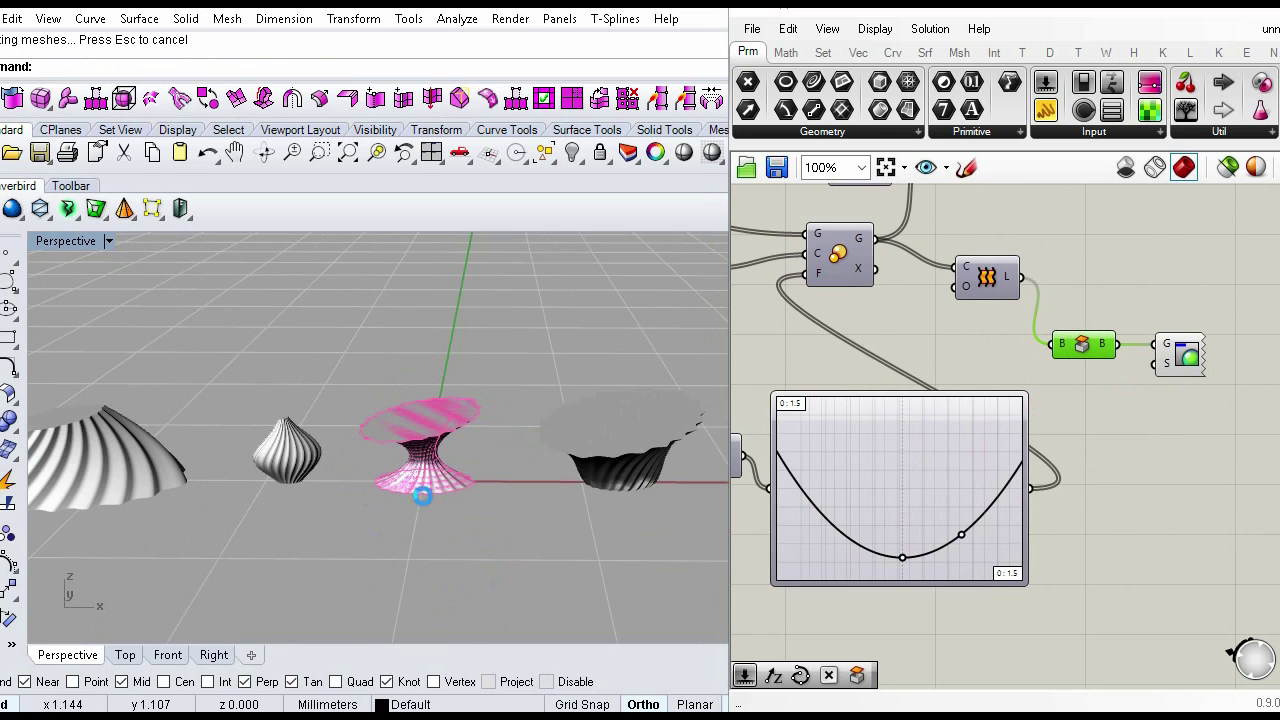
Step: Move the baked hourglass tower along the red axis to the far side of the tapered tower
click(429, 483)
scroll(491, 448, down, 2)
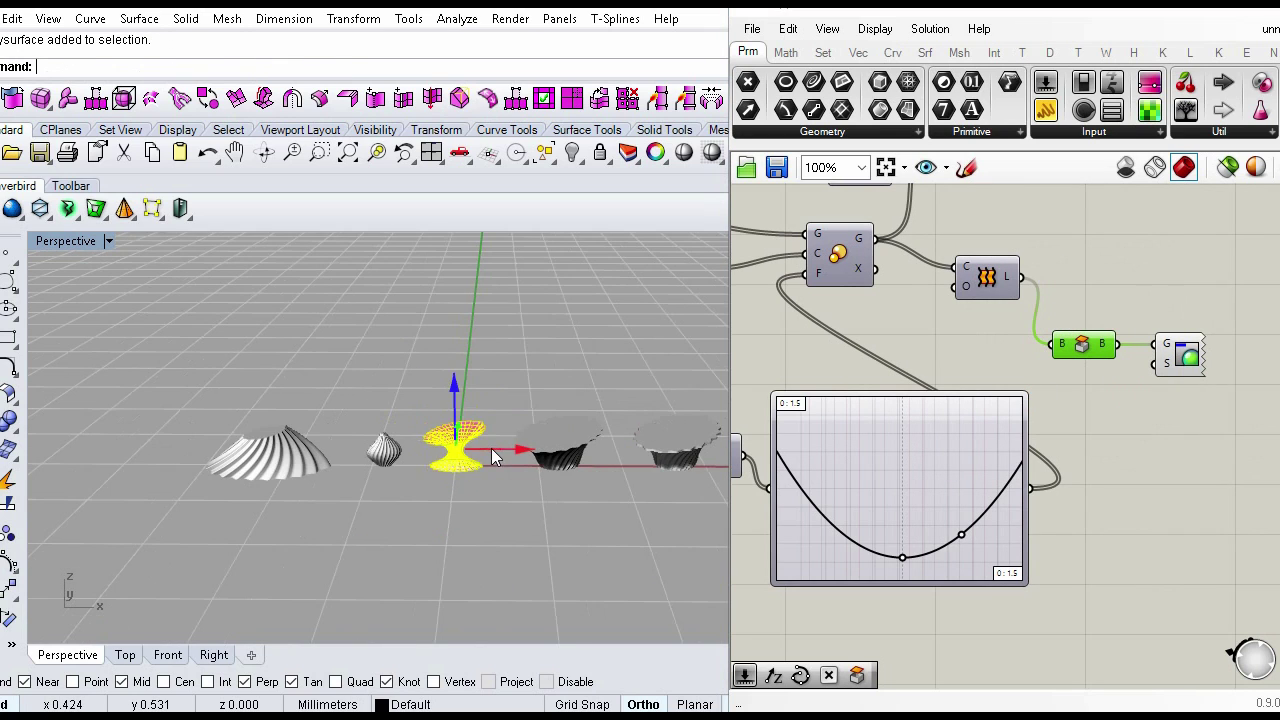
drag(491, 448, 157, 411)
click(506, 405)
right_drag(506, 405, 410, 475)
scroll(410, 475, up, 4)
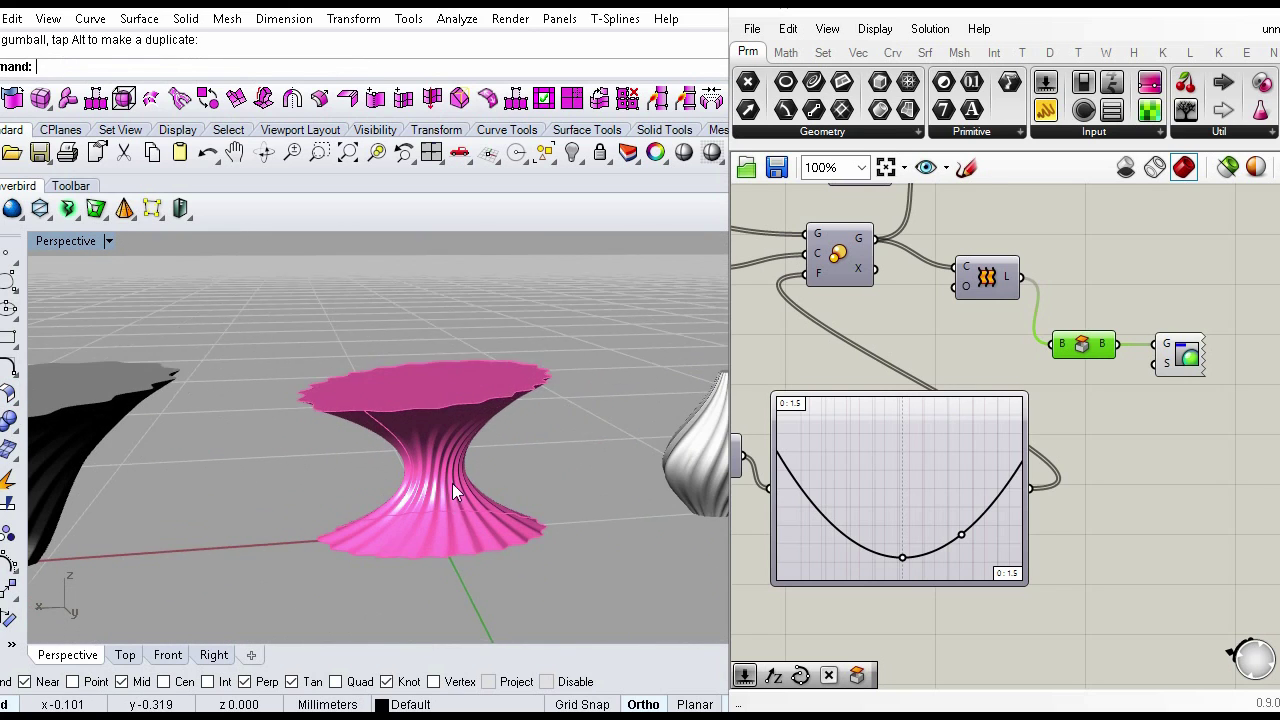
Step: Switch the Graph Mapper to the Perlin graph type and slightly lower the wave's upper amplitude handle
right_click(856, 465)
mouse_move(983, 665)
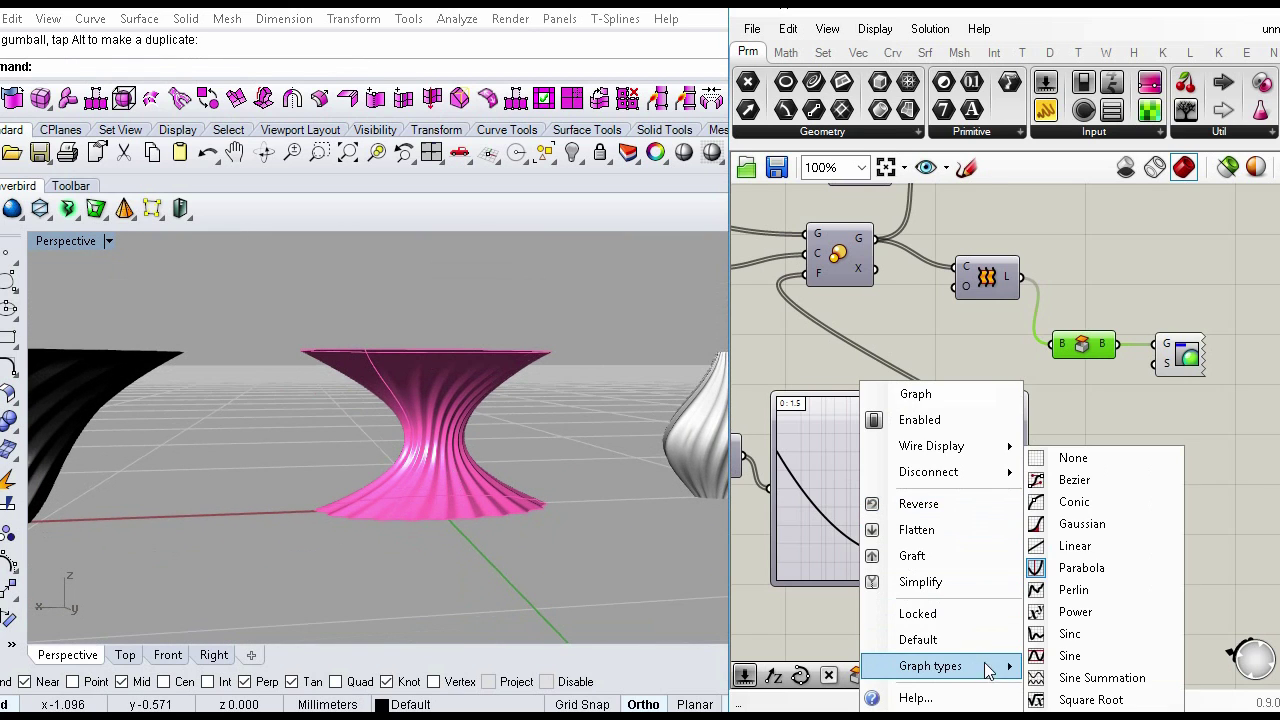
click(1073, 590)
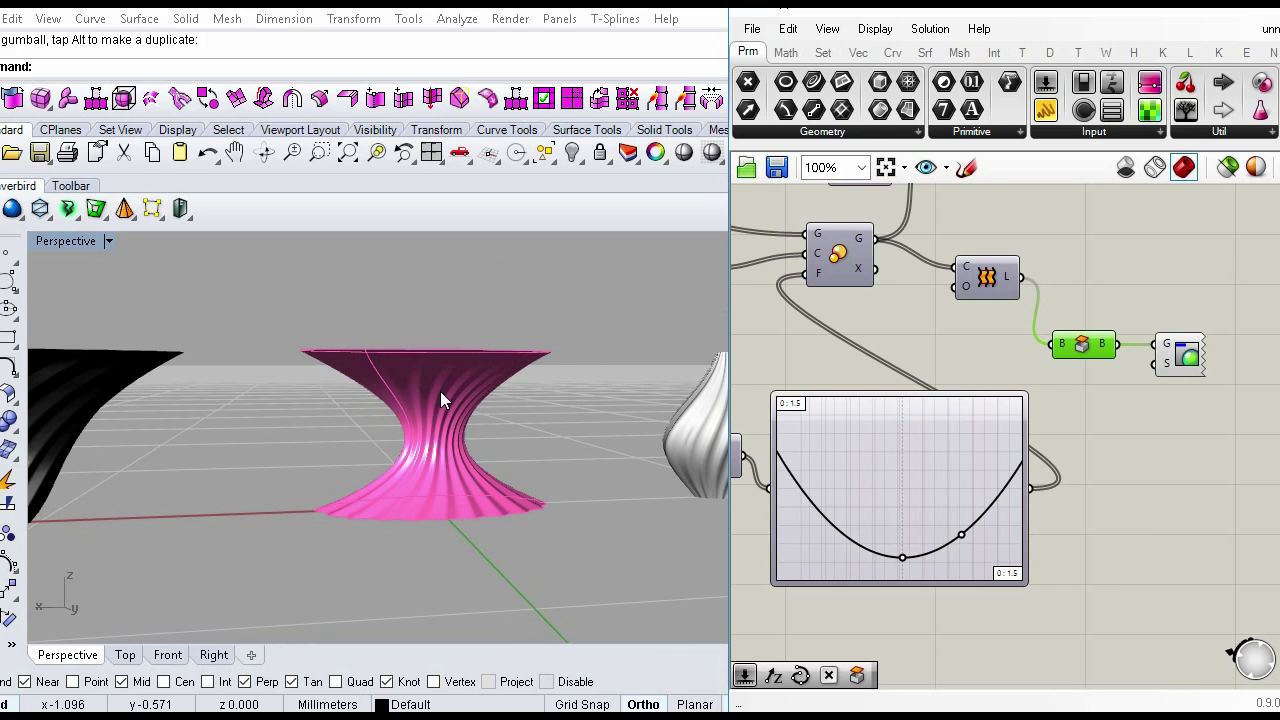
right_drag(498, 438, 474, 452)
drag(898, 434, 899, 441)
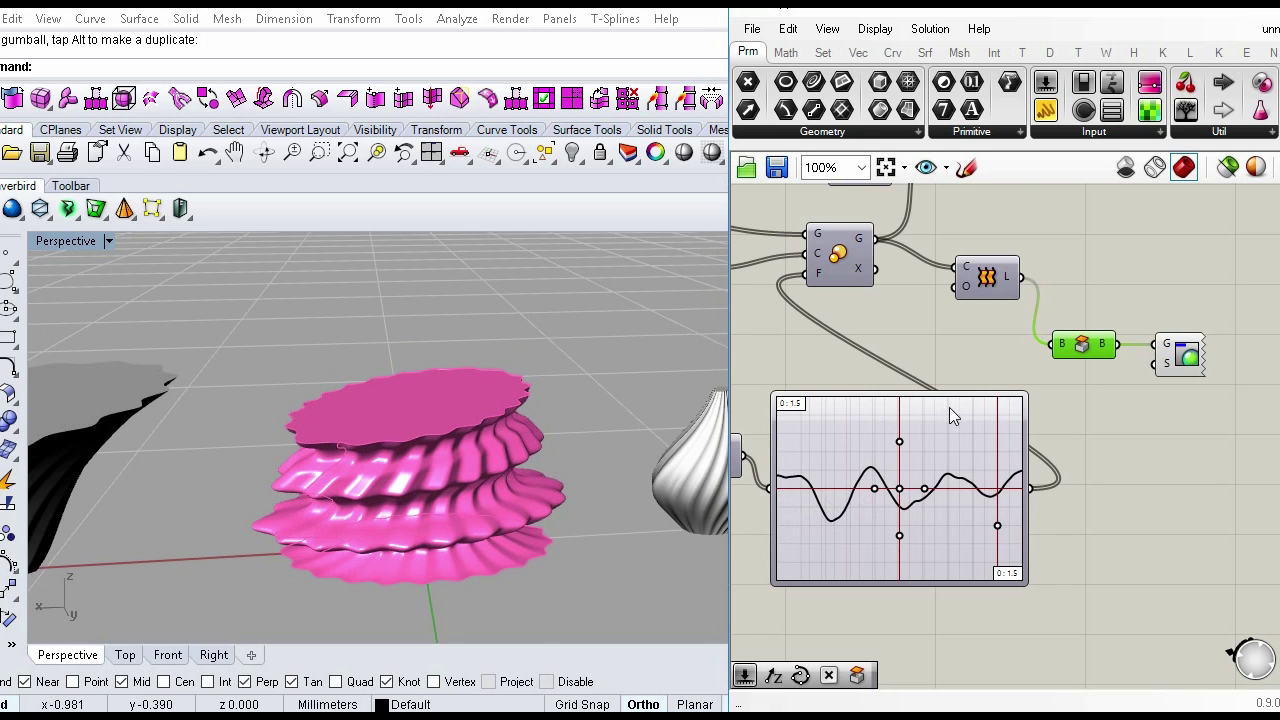
Step: Set the A number slider that feeds the division component to 27 to reduce the tower's twist
scroll(1007, 418, down, 6)
scroll(1007, 418, up, 7)
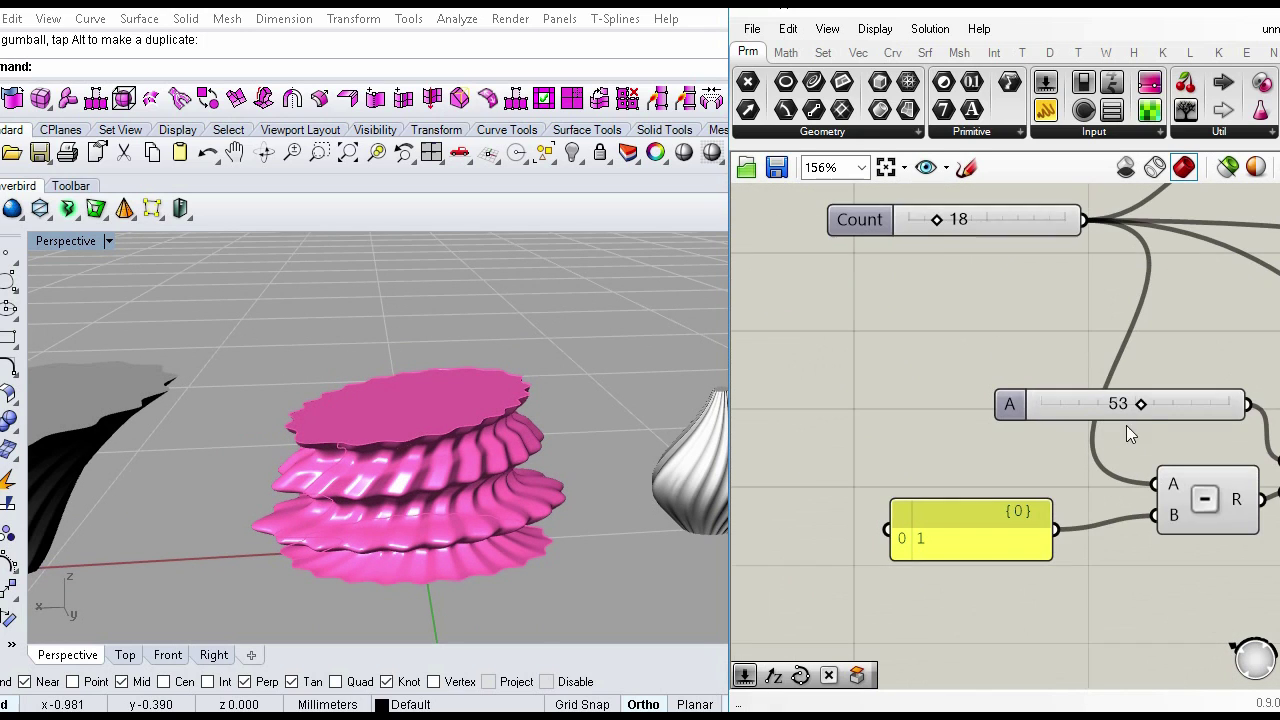
right_drag(1015, 410, 877, 407)
drag(877, 407, 819, 421)
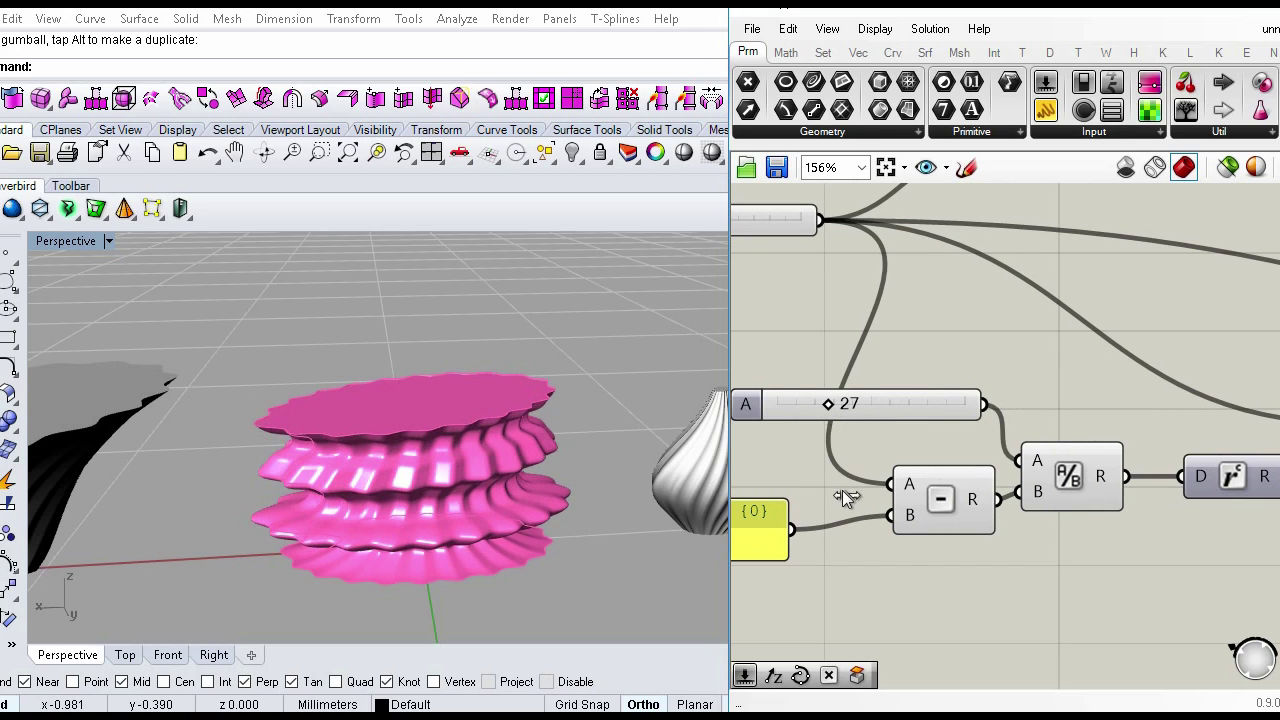
scroll(434, 405, down, 5)
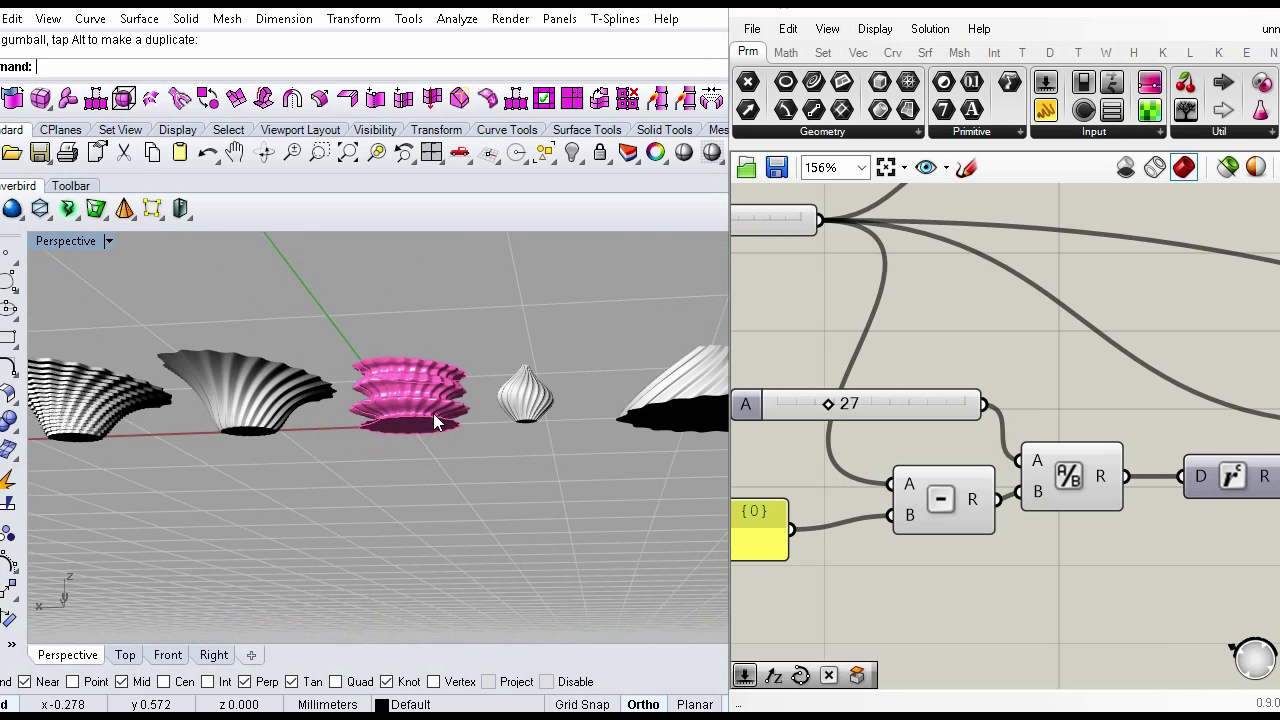
Step: Bake the wavy Perlin-profile tower from the Cap component into the Rhino model
scroll(1168, 403, down, 4)
right_drag(1168, 403, 900, 406)
right_drag(1240, 398, 969, 405)
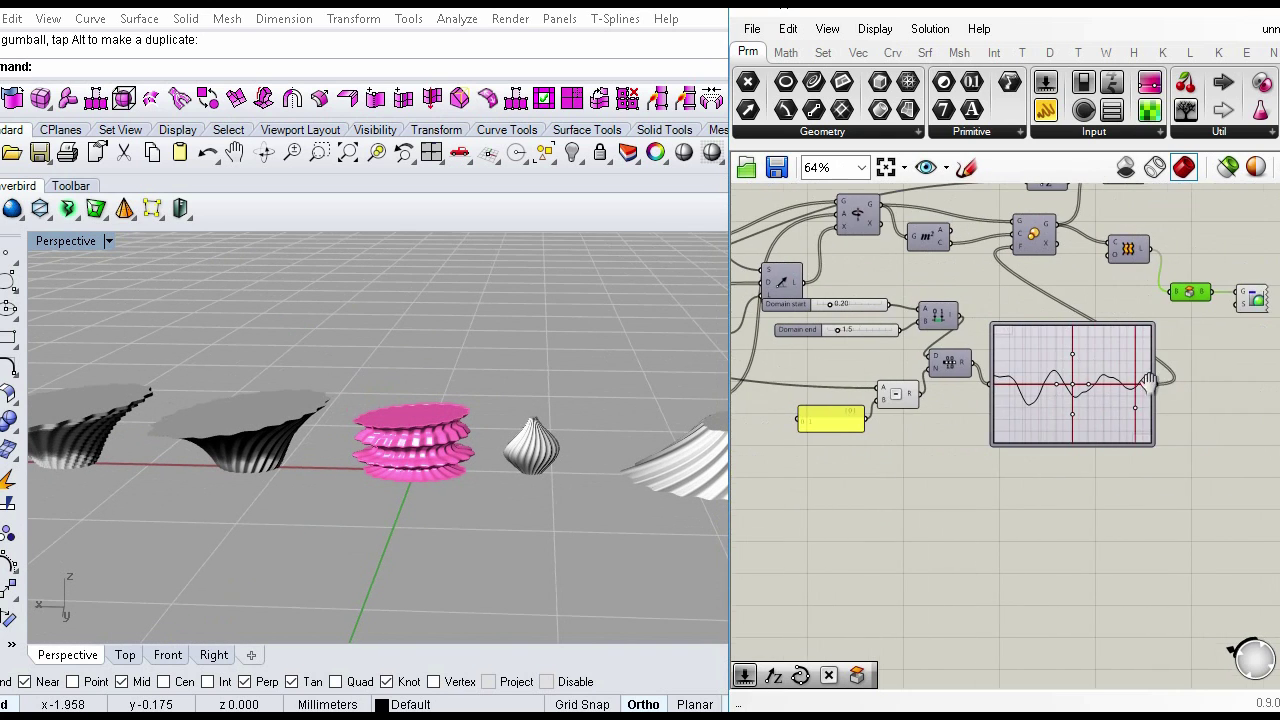
scroll(1198, 316, up, 3)
right_drag(1198, 316, 1071, 326)
middle_click(1045, 283)
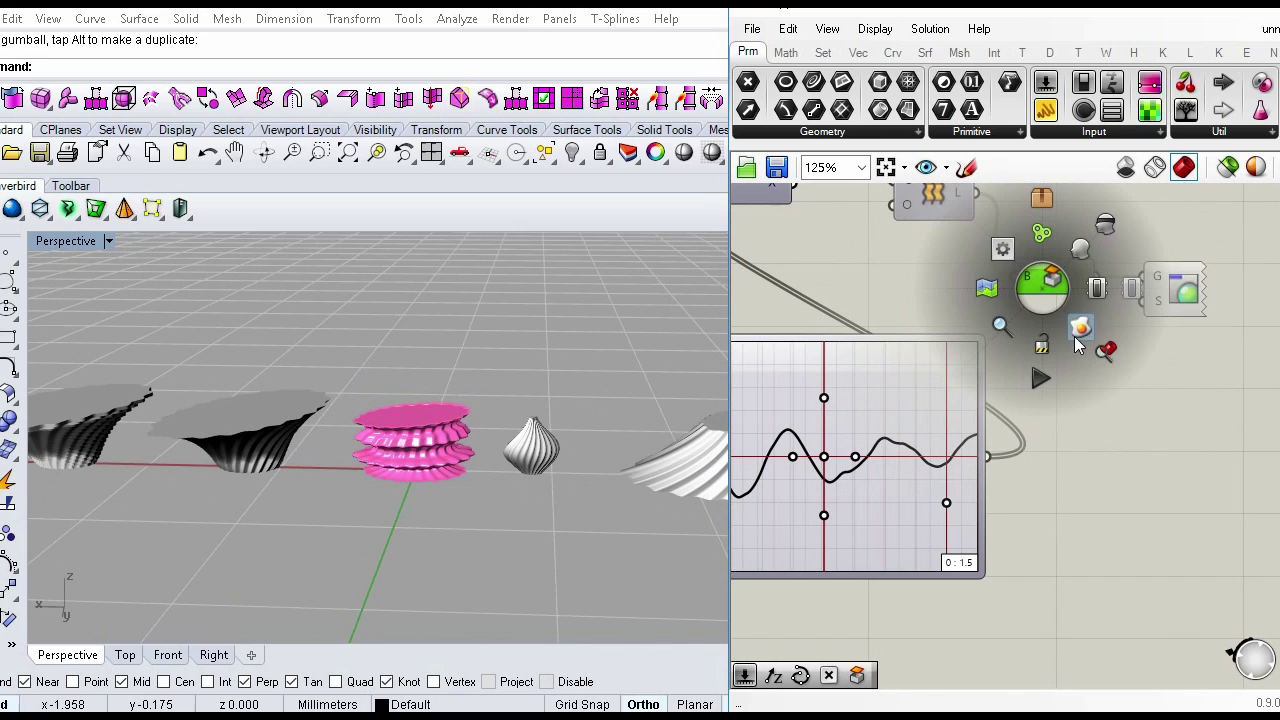
click(1079, 333)
Step: Move the baked wavy tower along the red axis past the white tapered tower beyond the onion-shaped one
click(389, 455)
scroll(387, 455, down, 4)
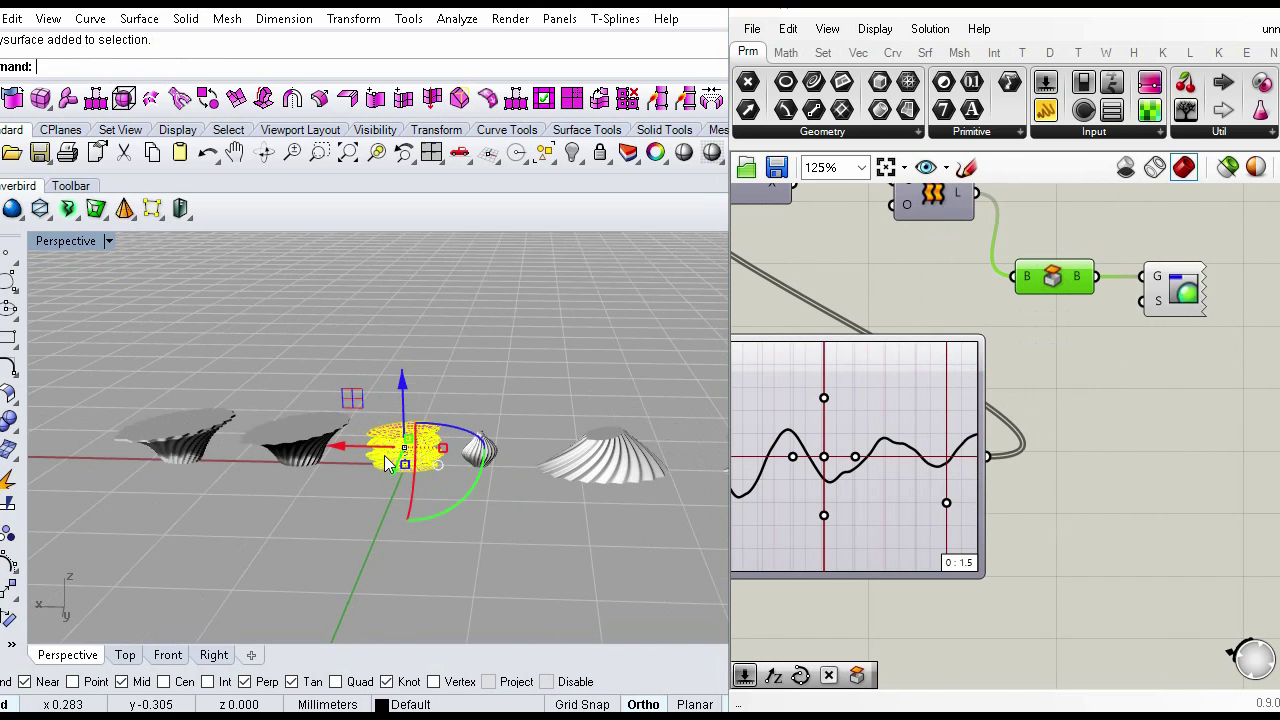
drag(342, 445, 664, 440)
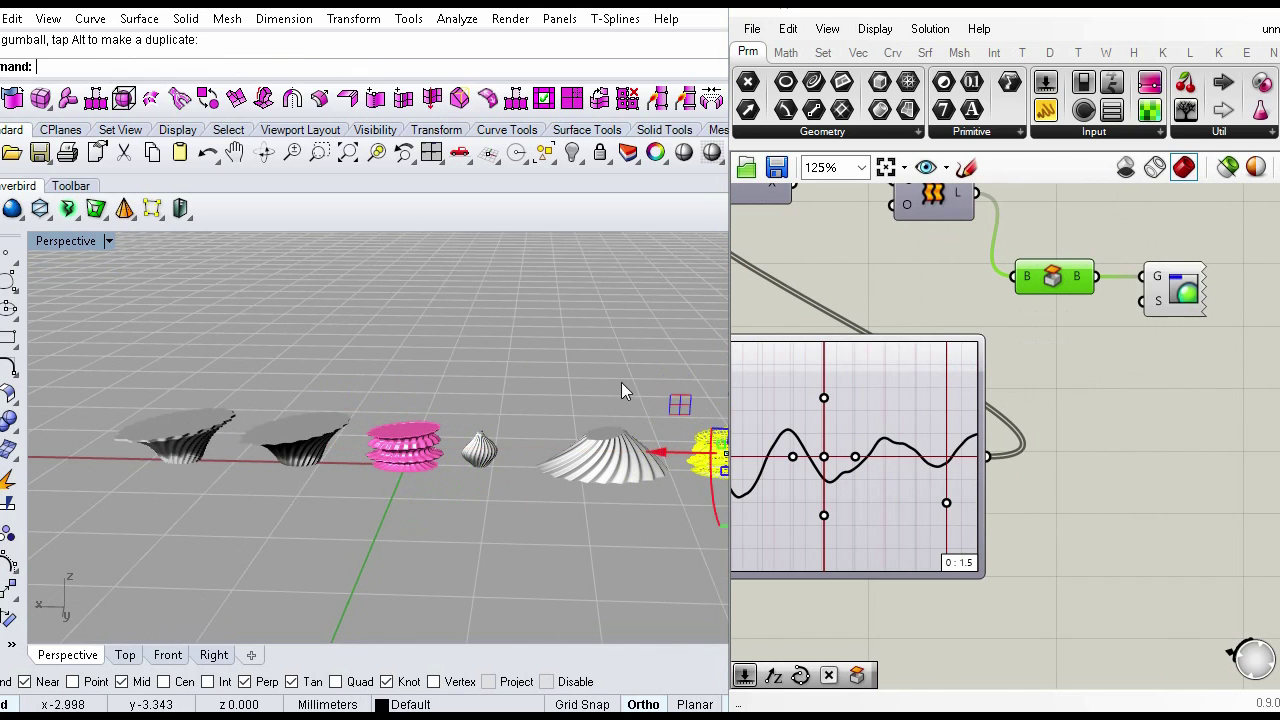
Step: Switch the Graph Mapper back to the Parabola graph type and pull the curve's side handle outward to flatten the parabola
scroll(411, 448, up, 4)
right_drag(411, 448, 495, 445)
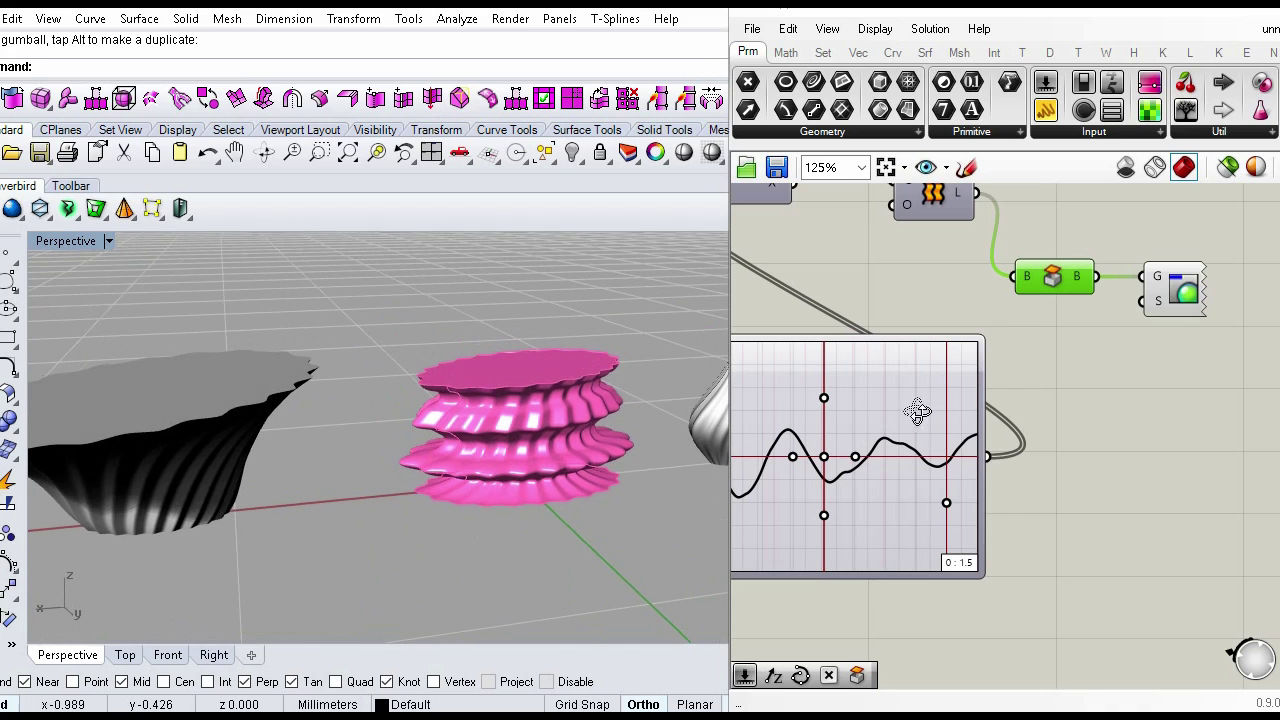
right_click(890, 410)
mouse_move(943, 666)
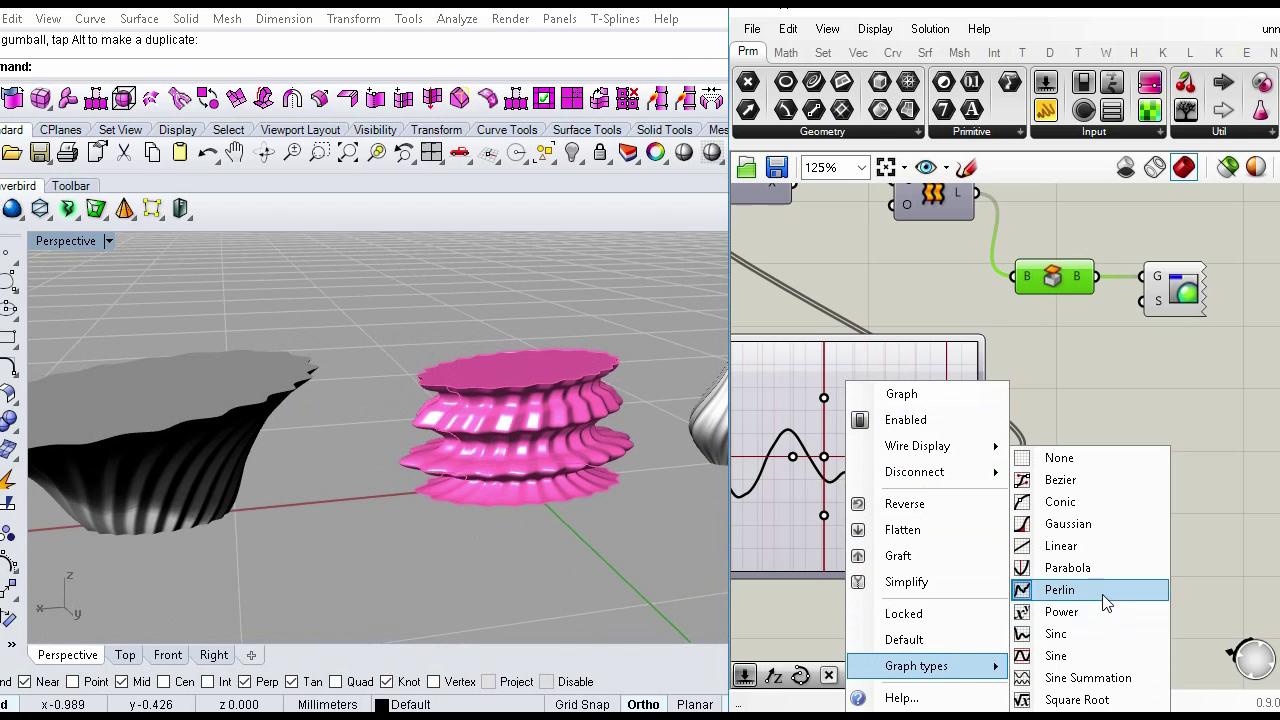
click(1067, 567)
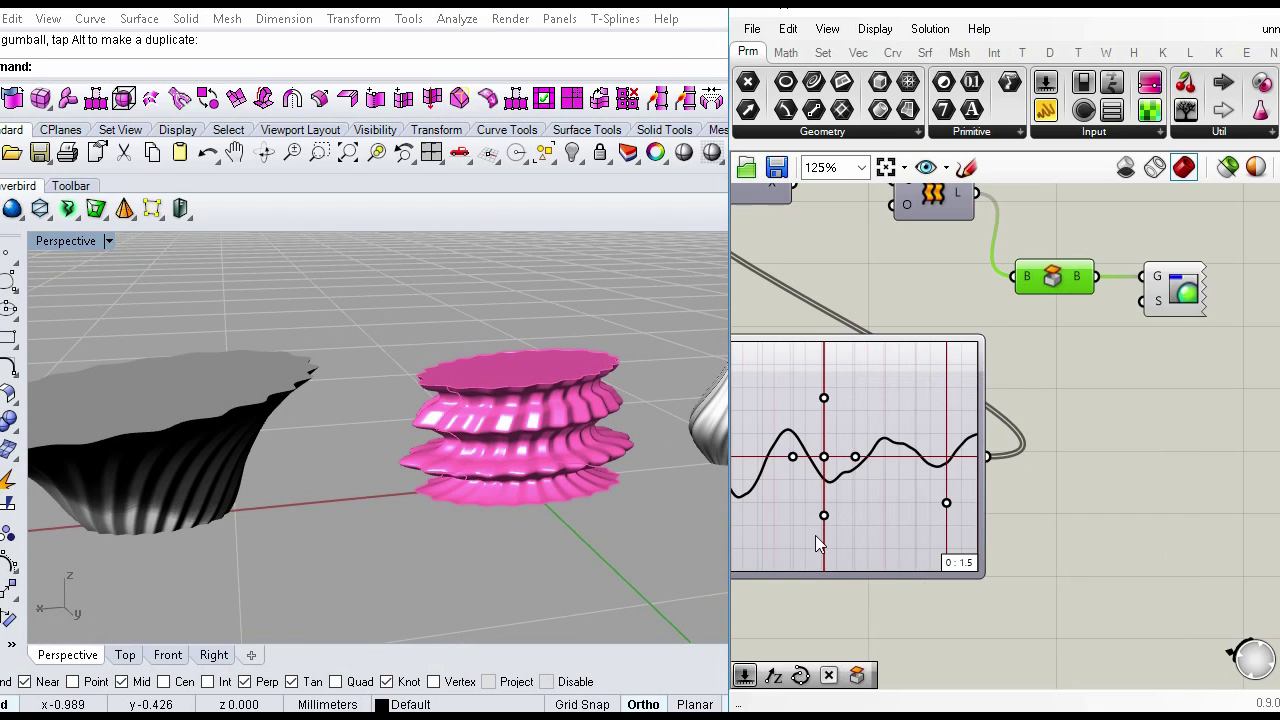
scroll(571, 475, down, 3)
right_drag(571, 475, 550, 522)
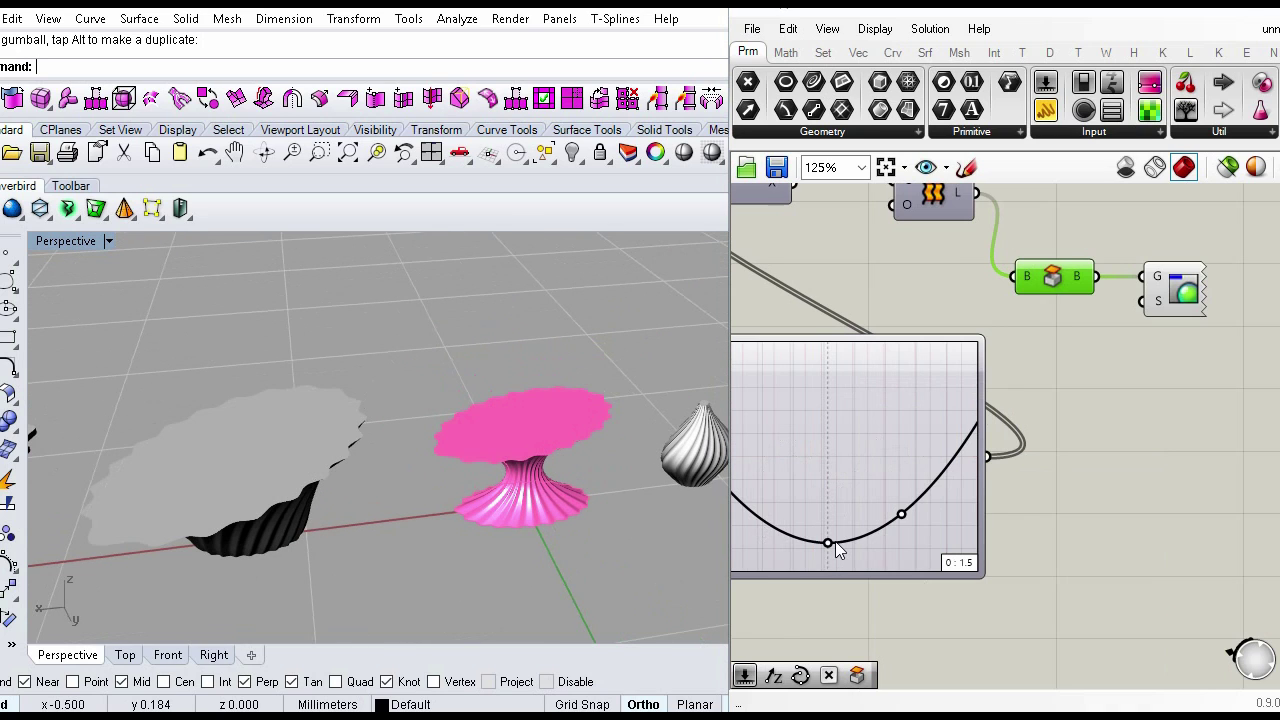
drag(893, 518, 947, 504)
scroll(601, 538, up, 4)
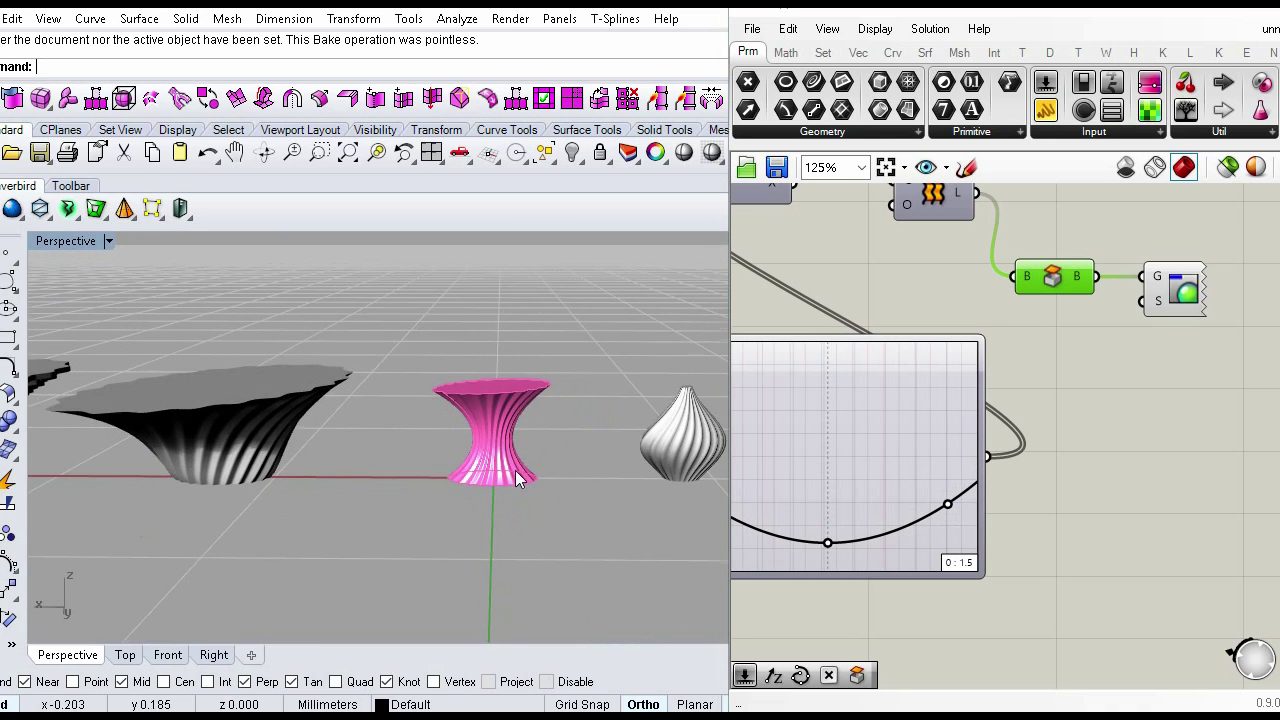
shift+right_drag(550, 420, 442, 410)
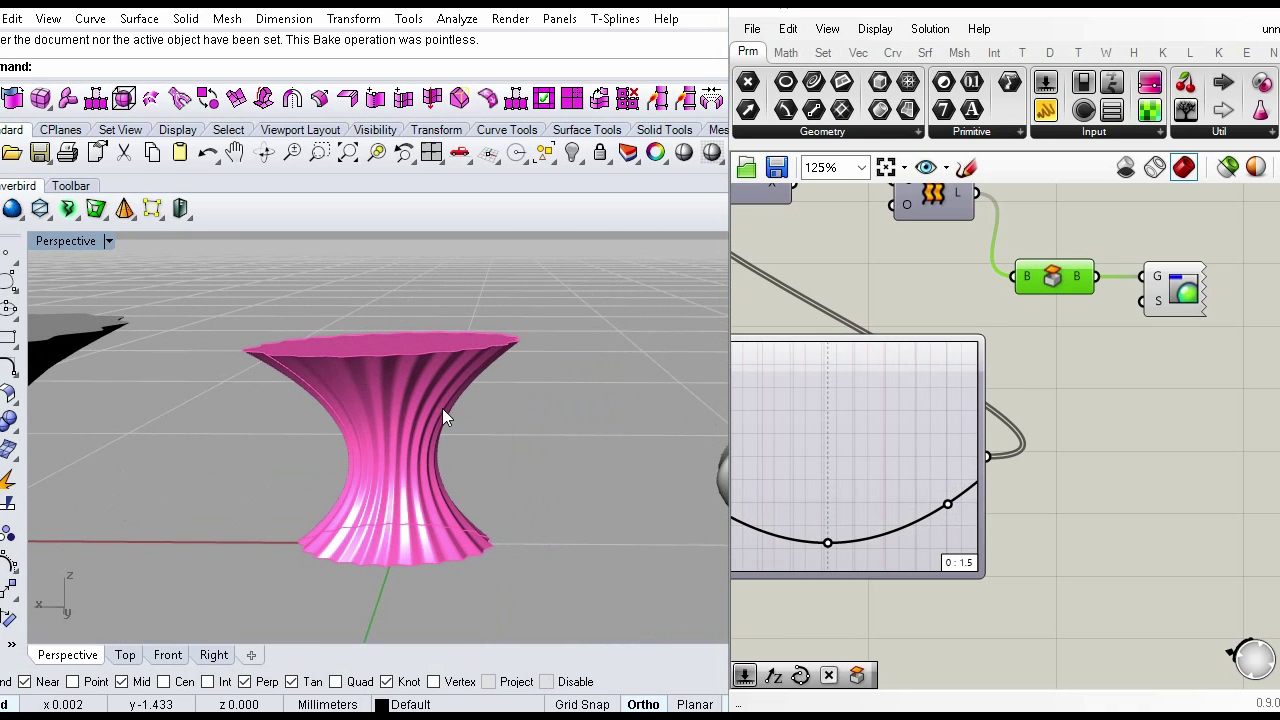